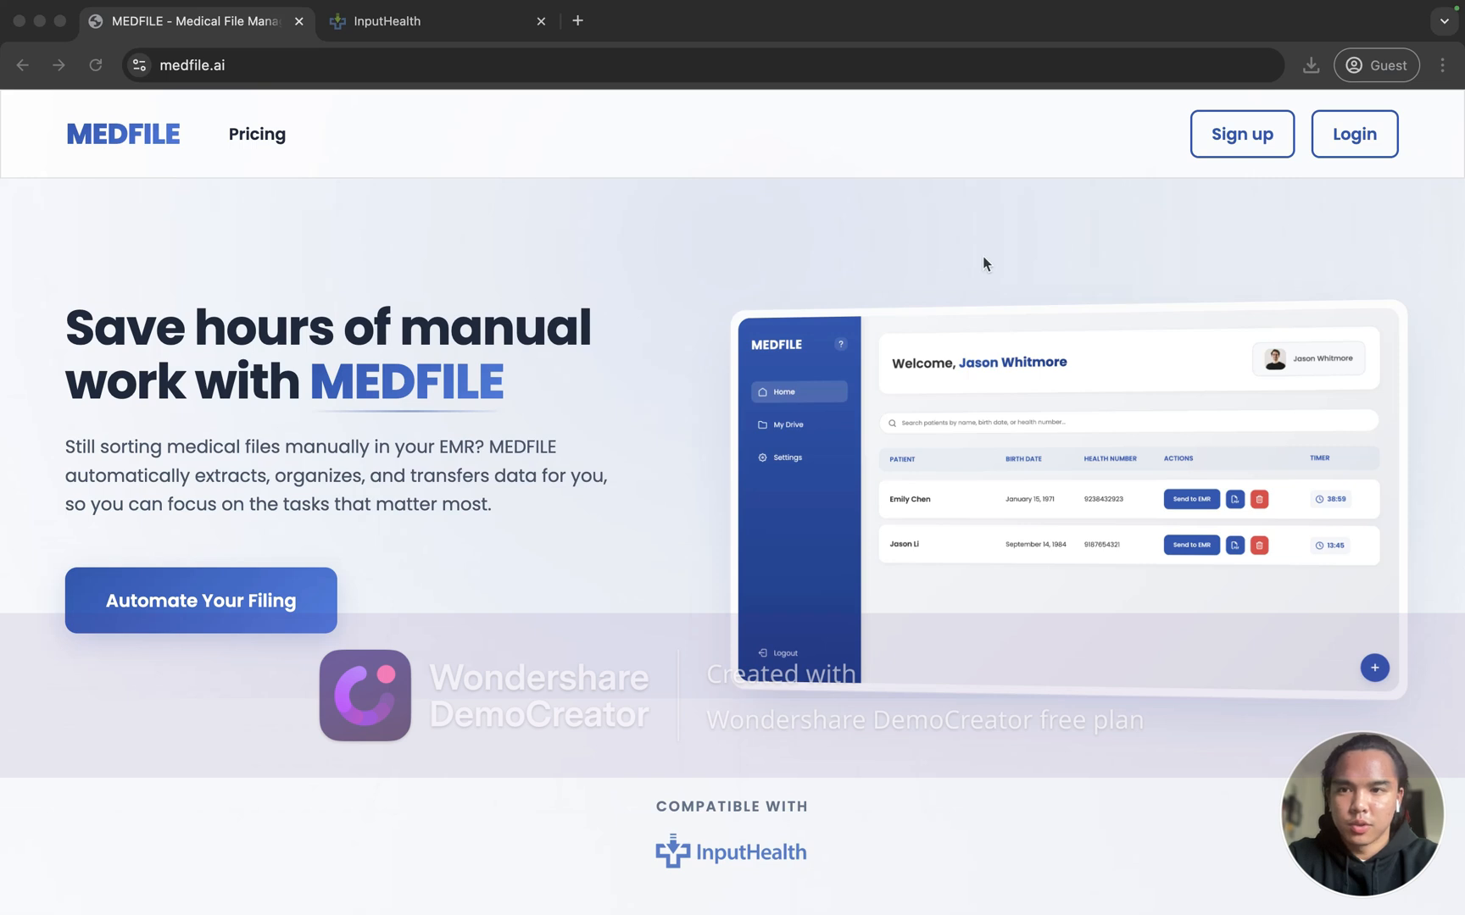
Step: Reload medfile.ai and scroll through the MEDFILE homepage
click(434, 68)
text(med)
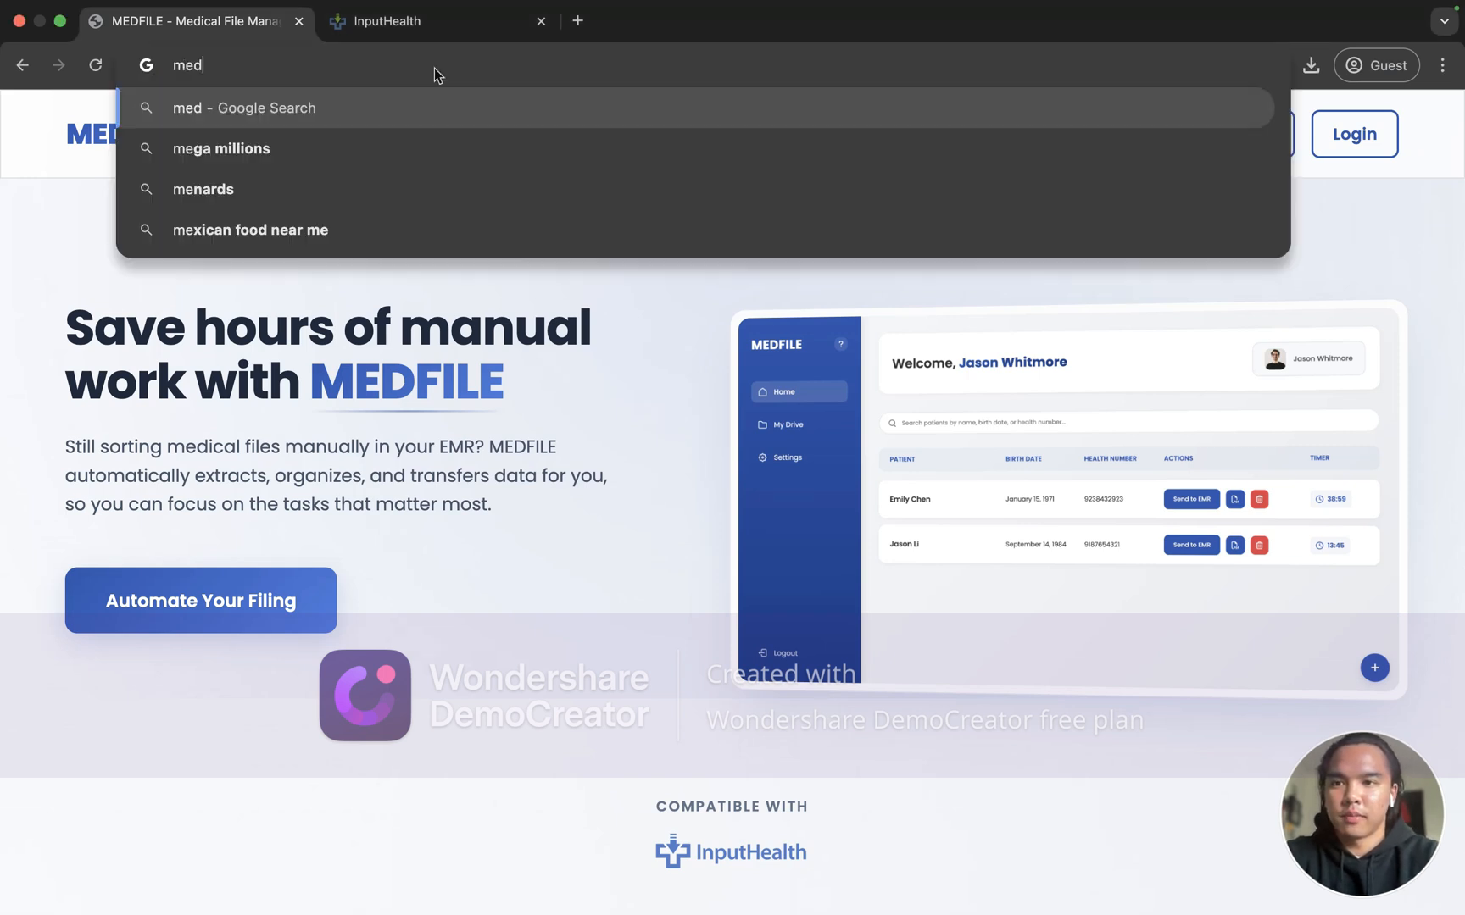
text(file.ai)
key(Return)
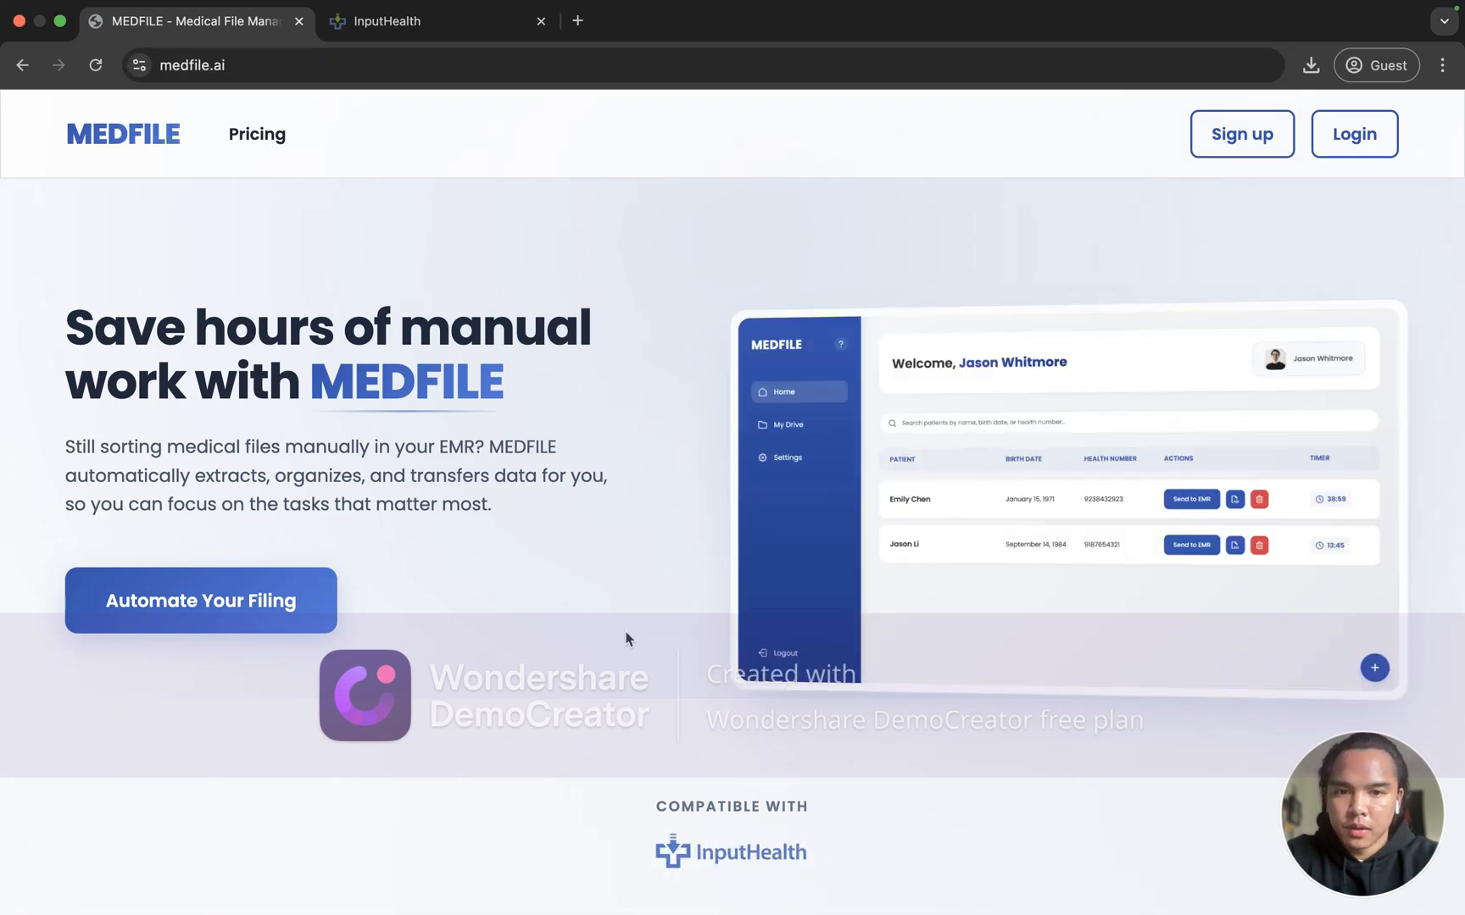
scroll(626, 638, down, 8)
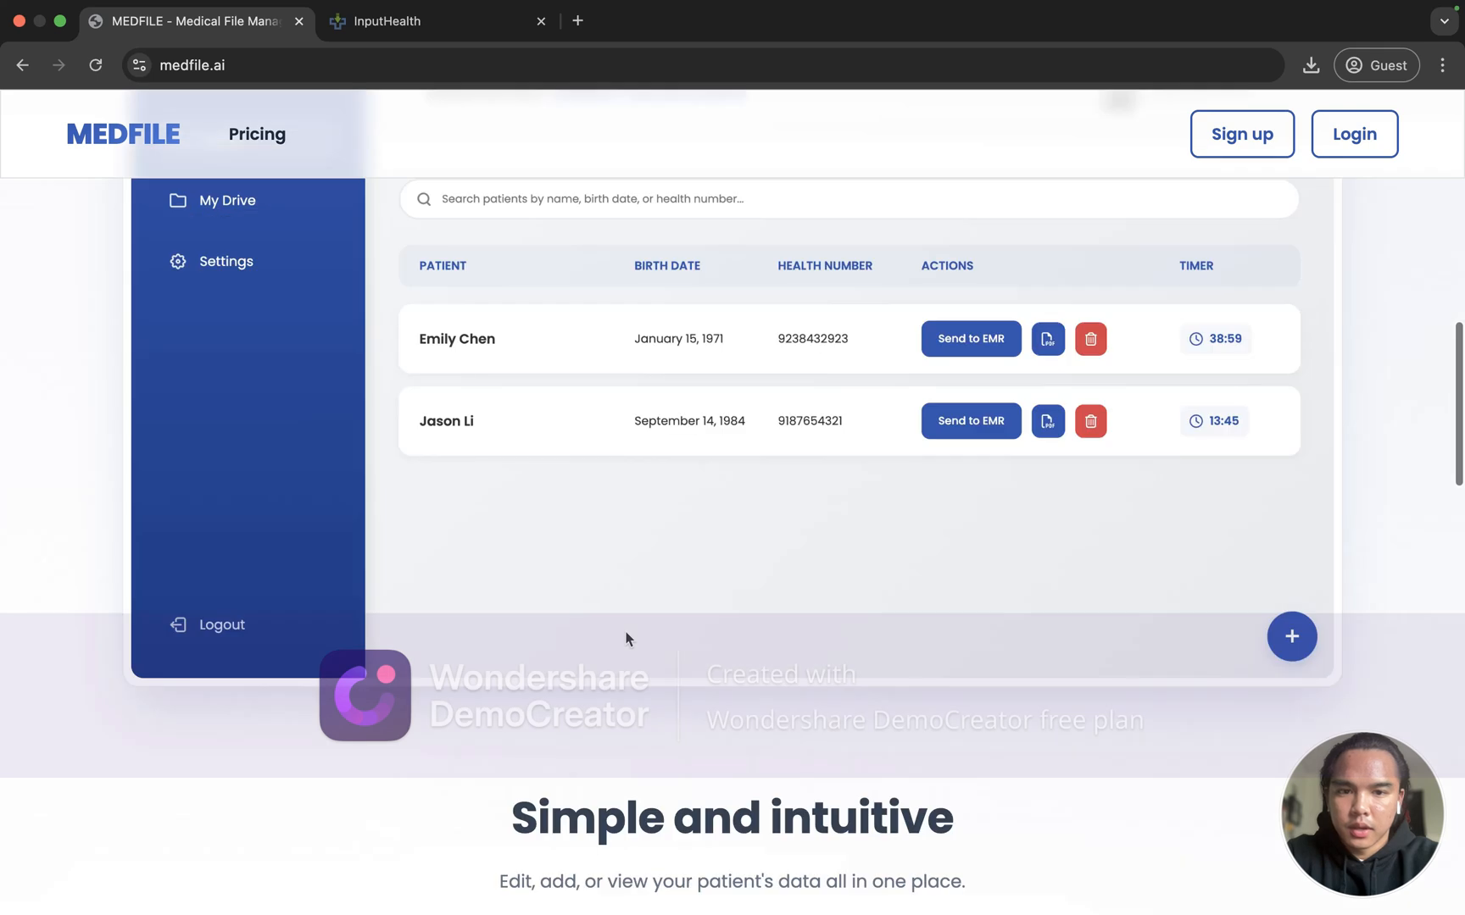
scroll(625, 639, up, 2)
scroll(625, 638, up, 10)
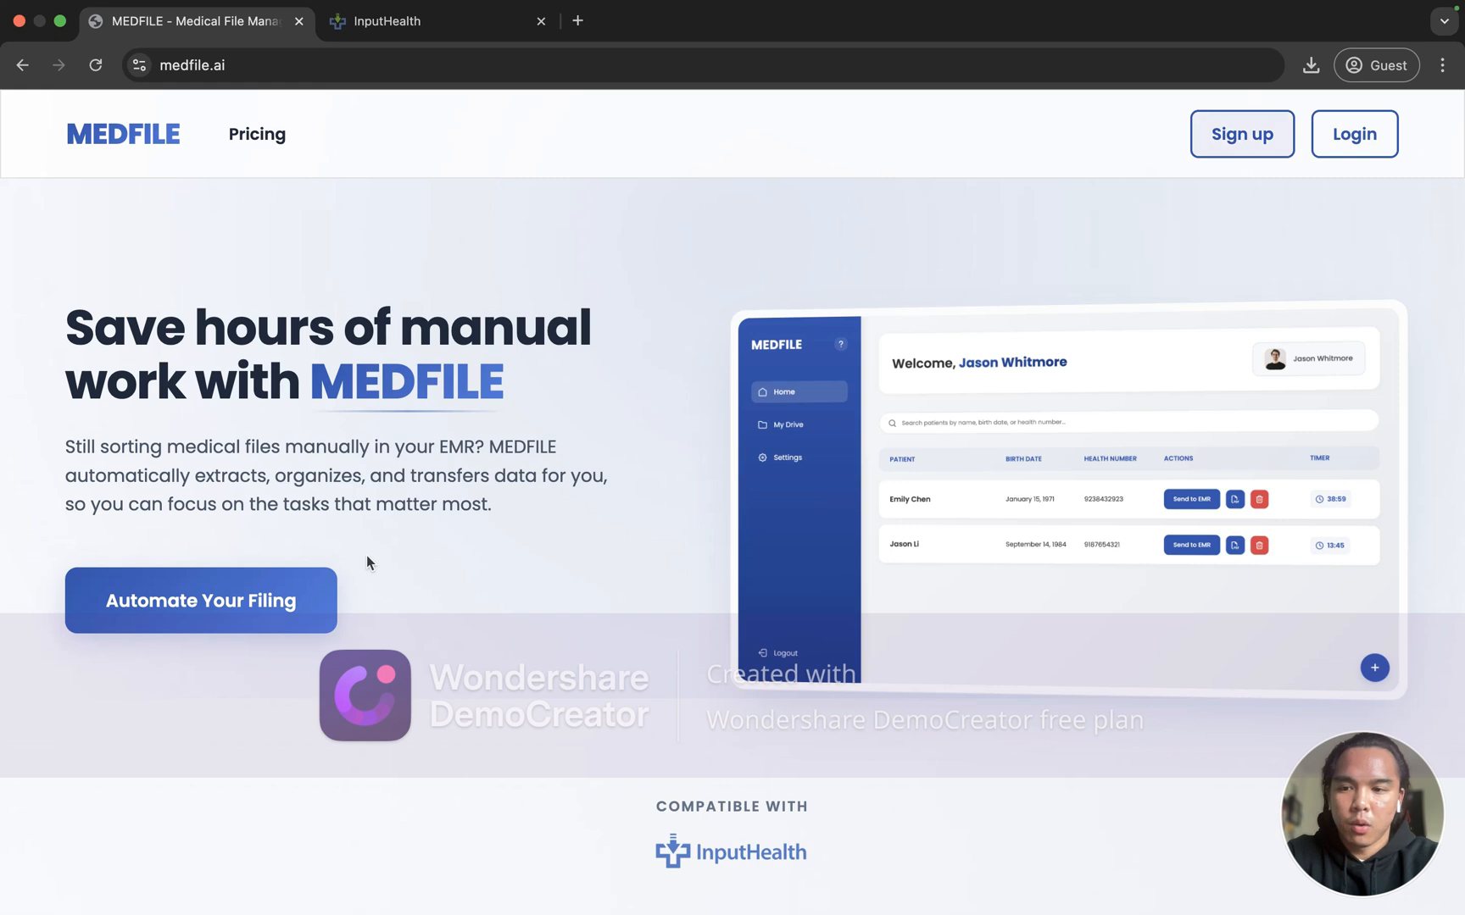
Step: Open the signup page and enter the account holder's full name and the doctor's name
click(288, 598)
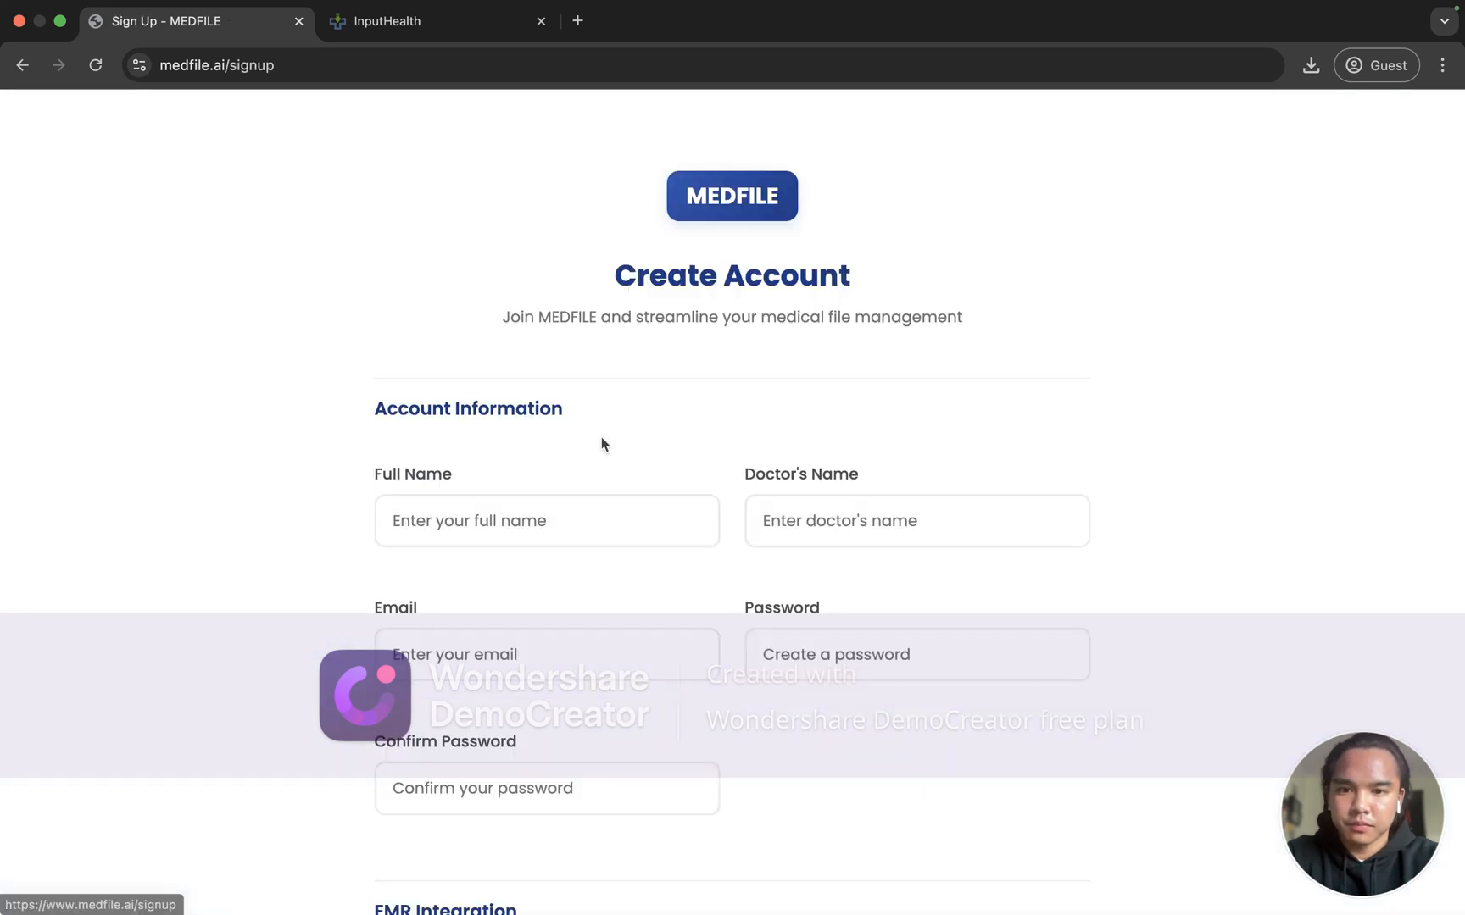
scroll(685, 456, down, 1)
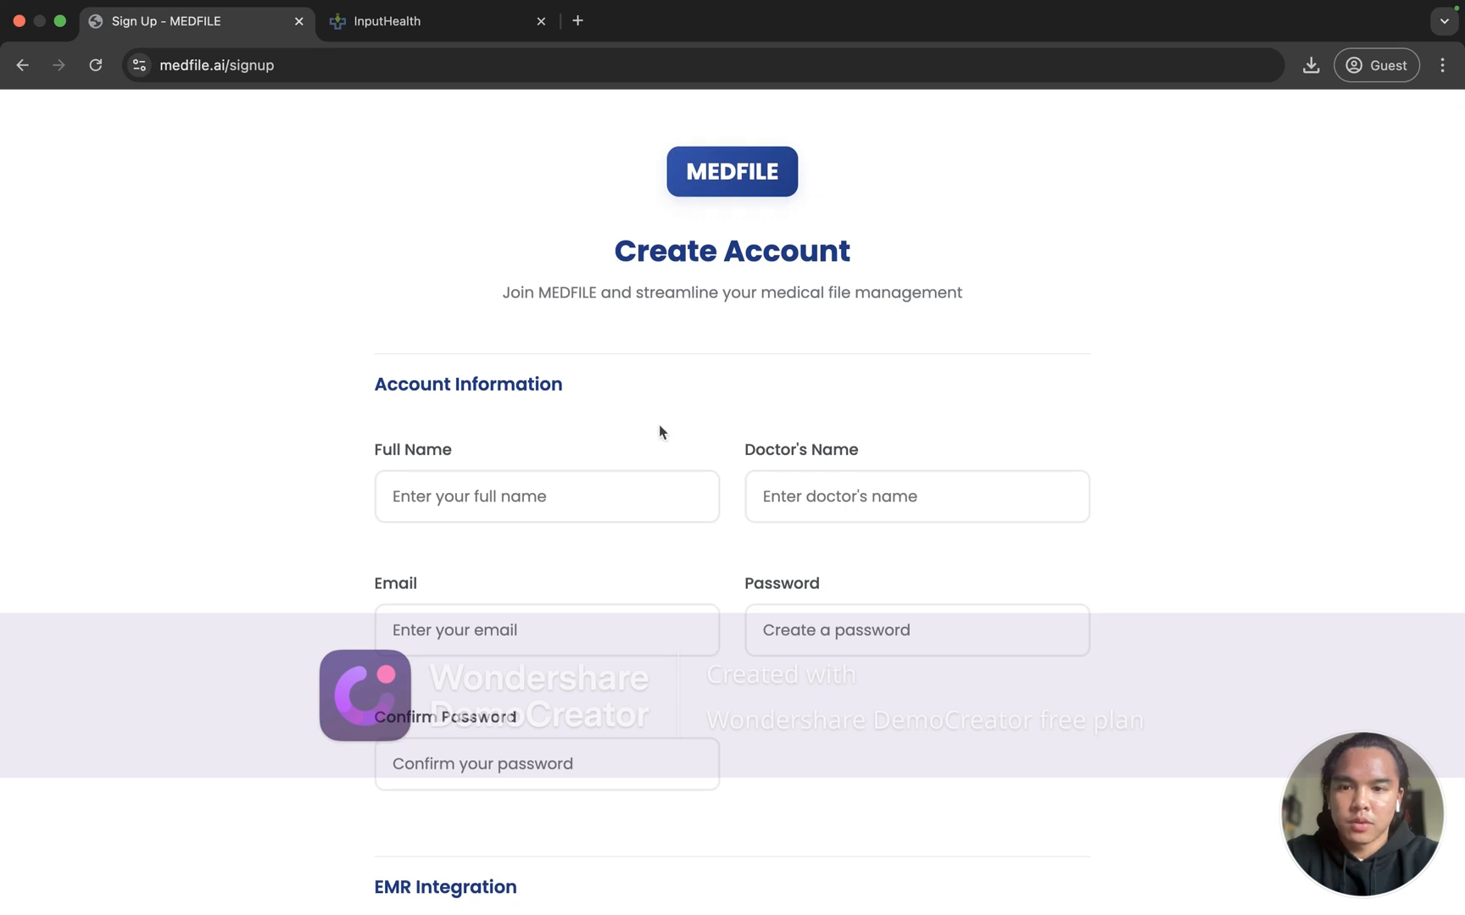
scroll(659, 431, down, 3)
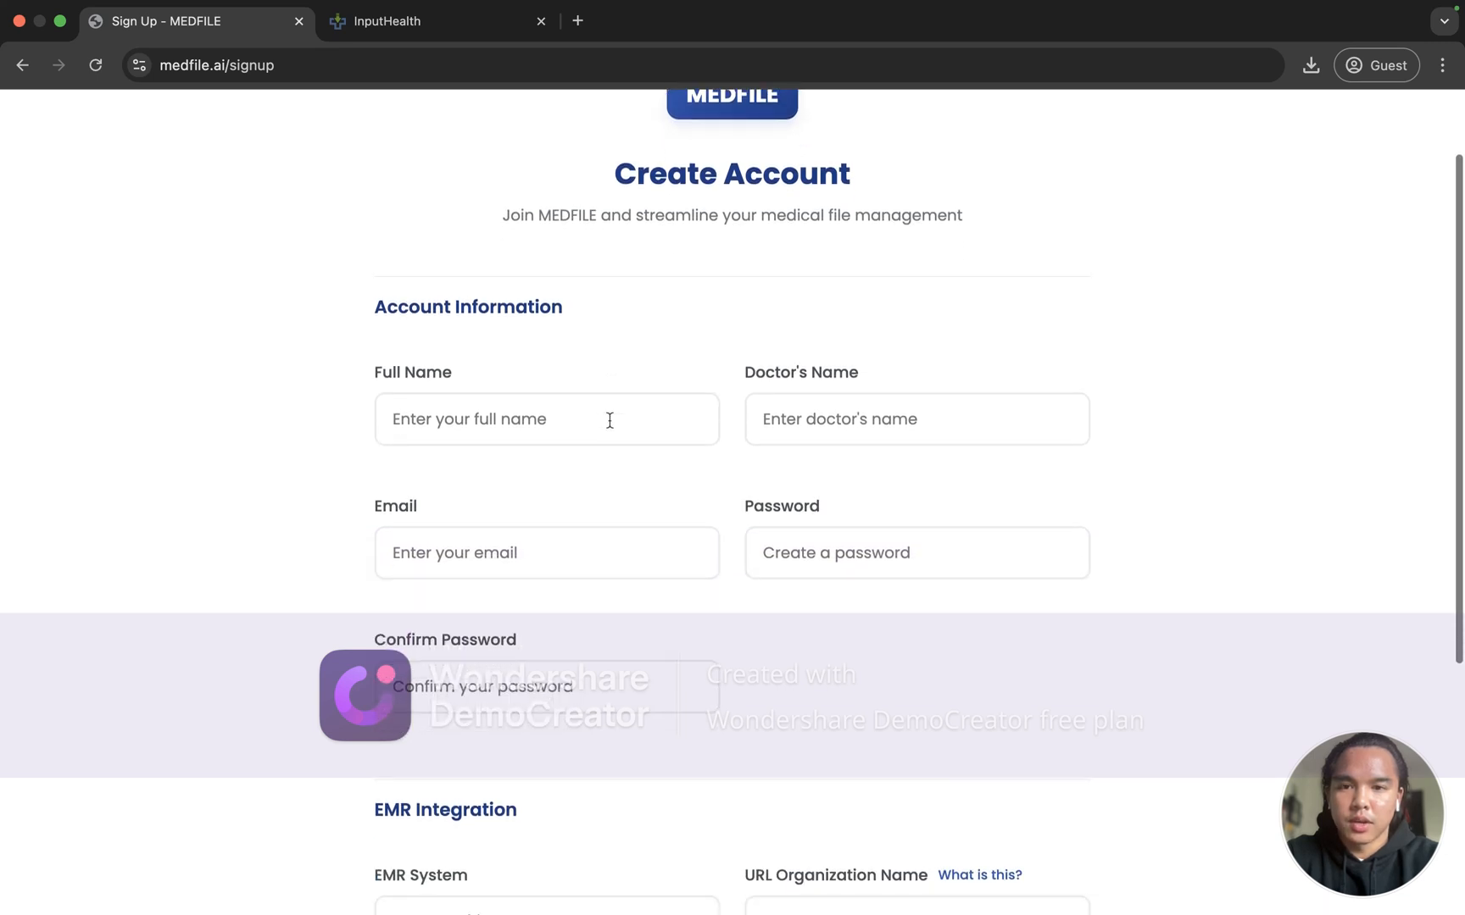
click(609, 420)
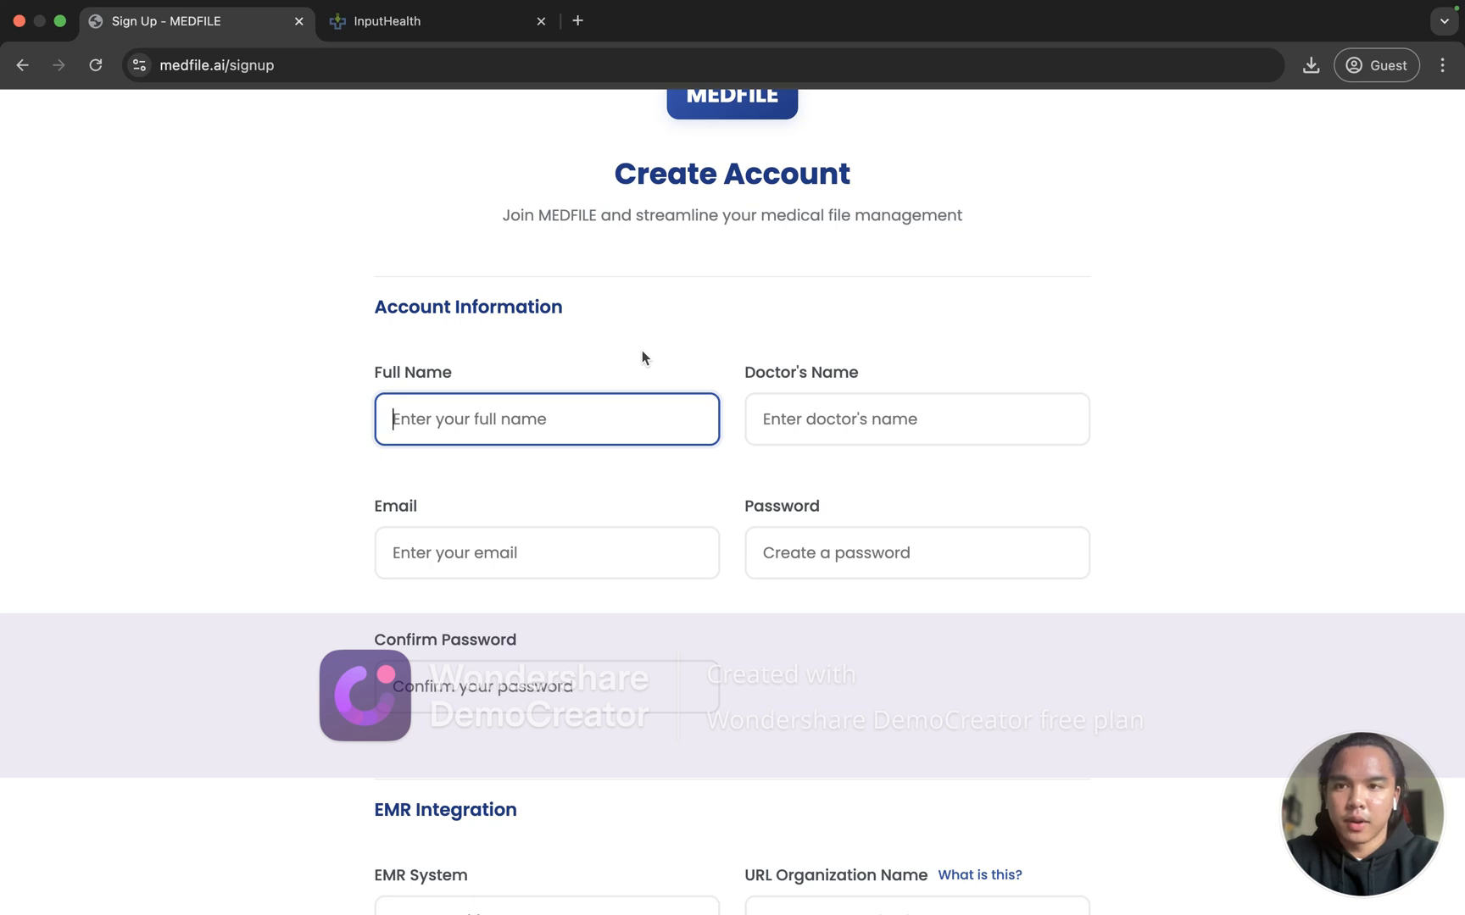
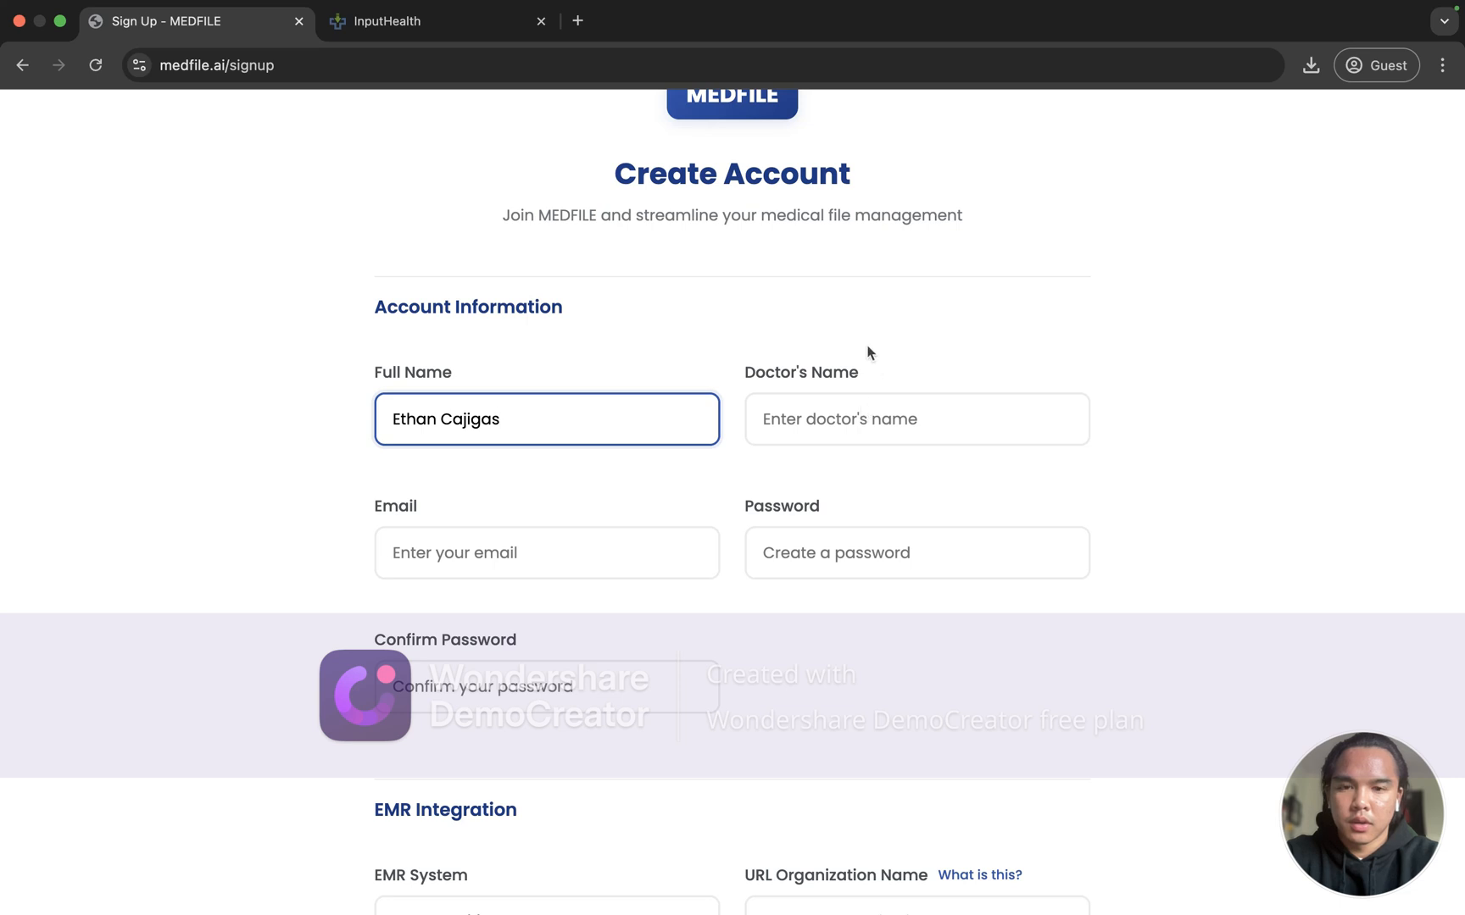
key(Tab)
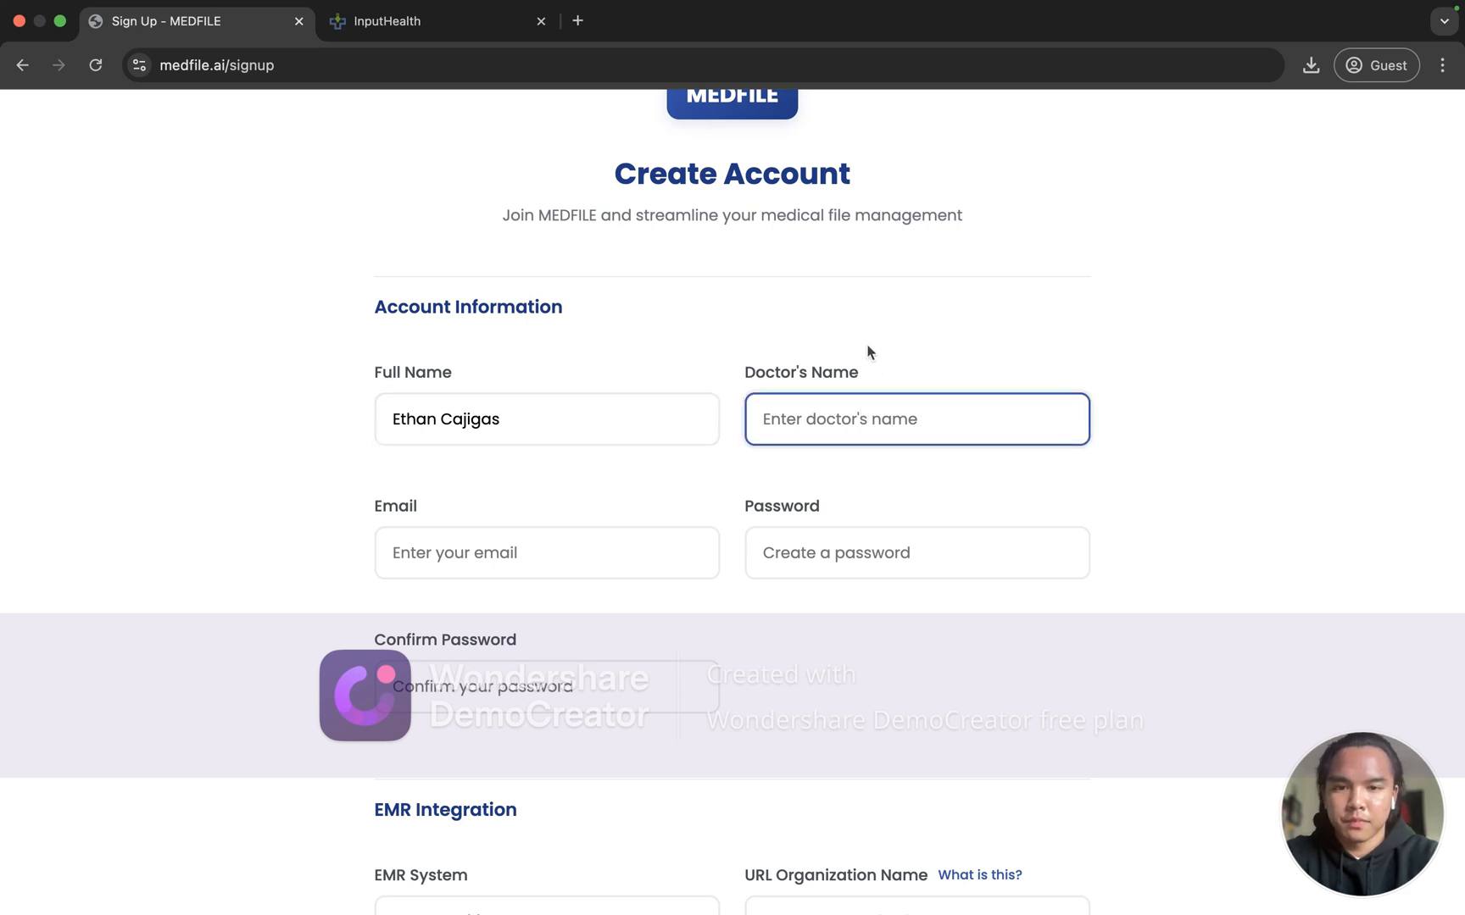
text(John Smith)
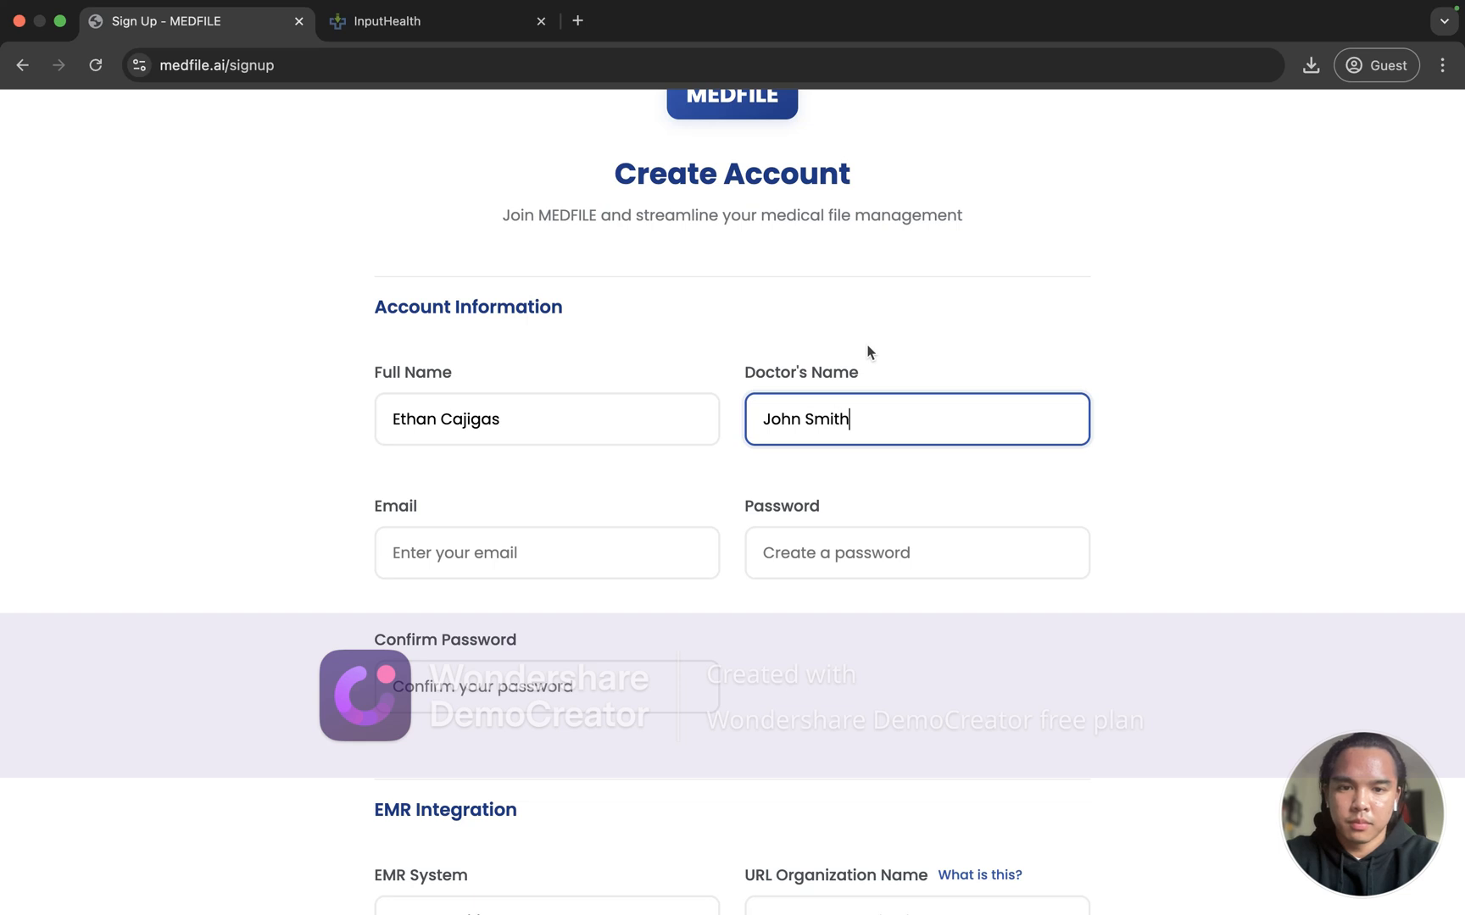
Step: Enter the account e-mail address, a password, and the password confirmation
scroll(592, 421, down, 3)
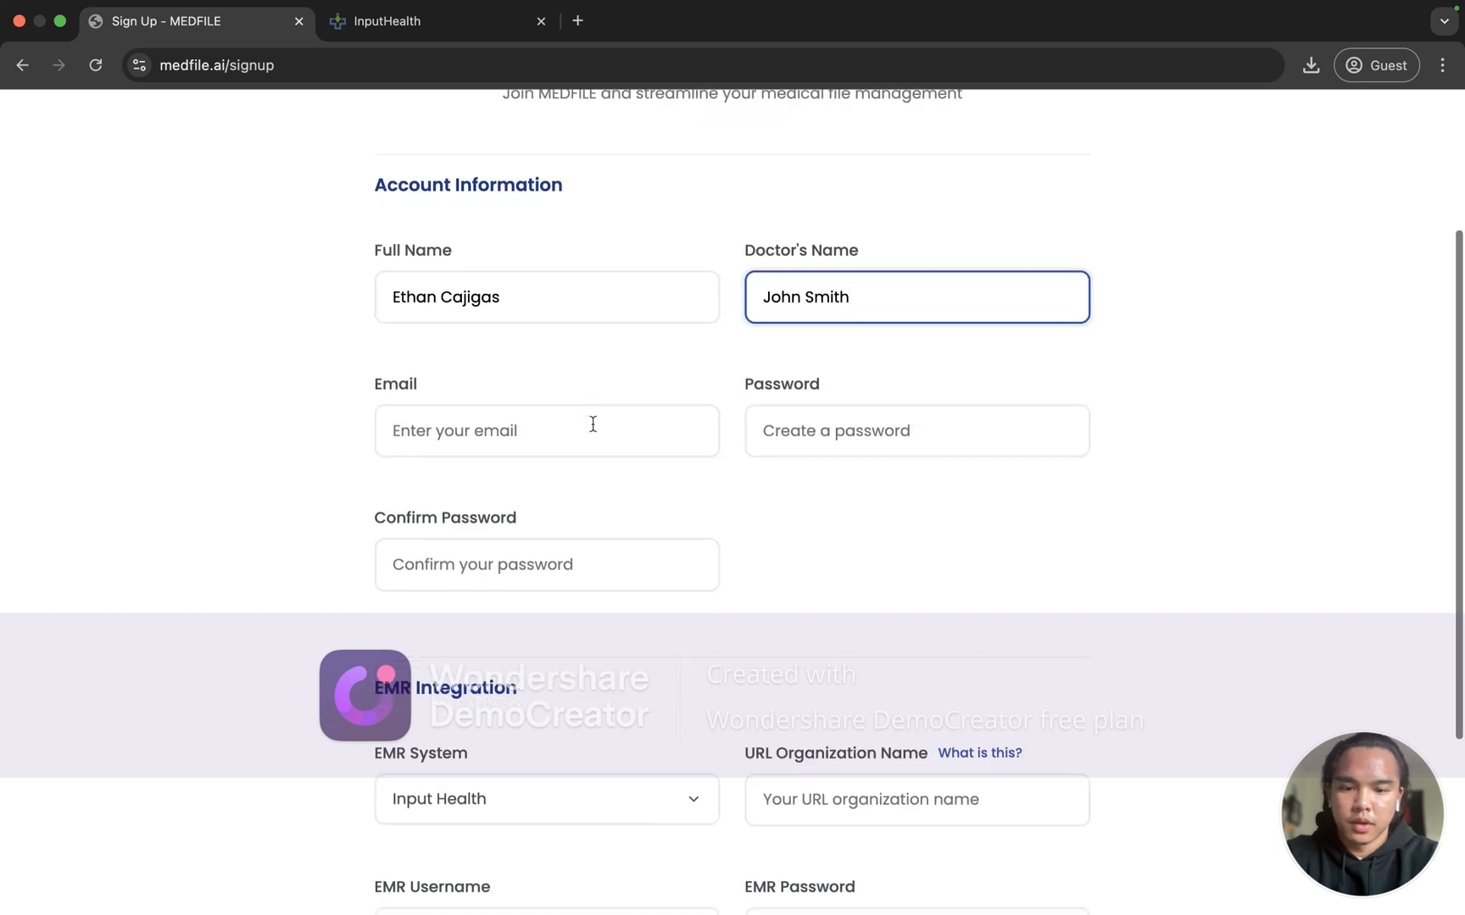
click(592, 424)
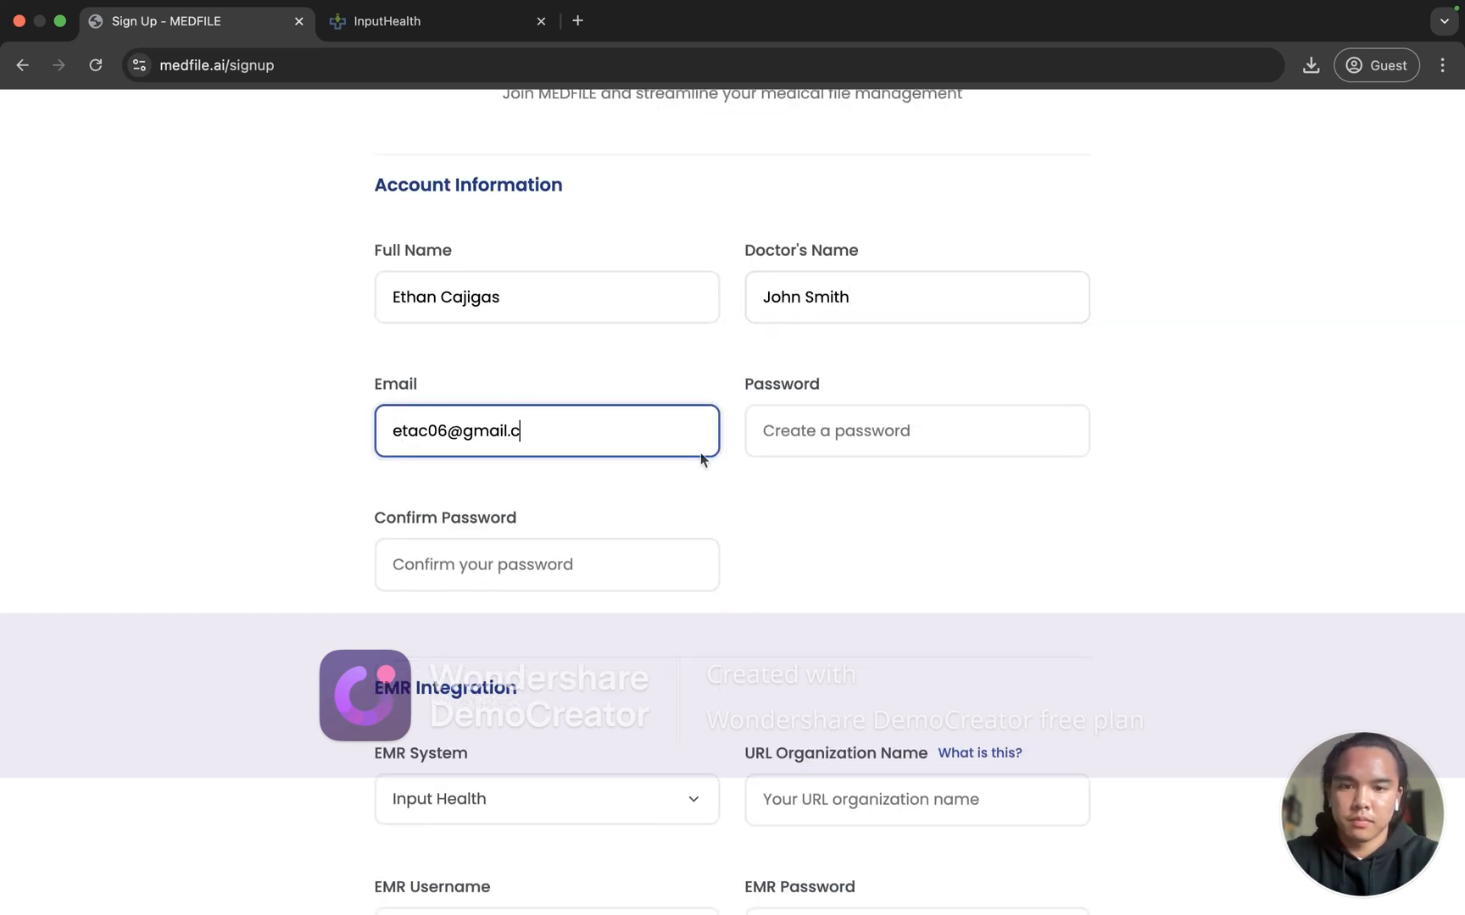
click(767, 435)
text(••••••••)
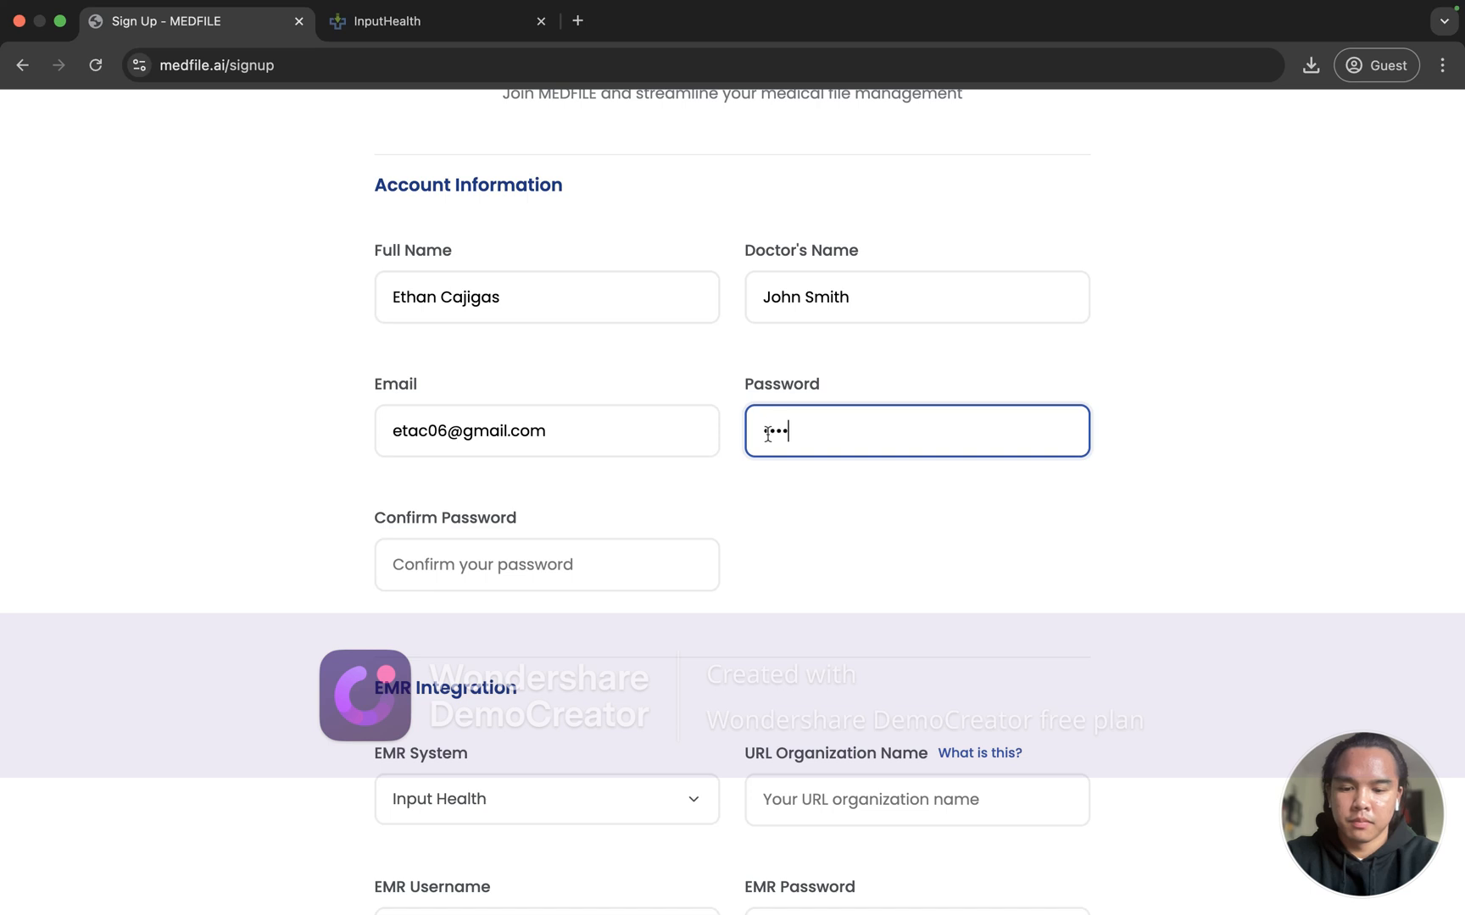
text(•••••)
click(584, 570)
text(••••••••••)
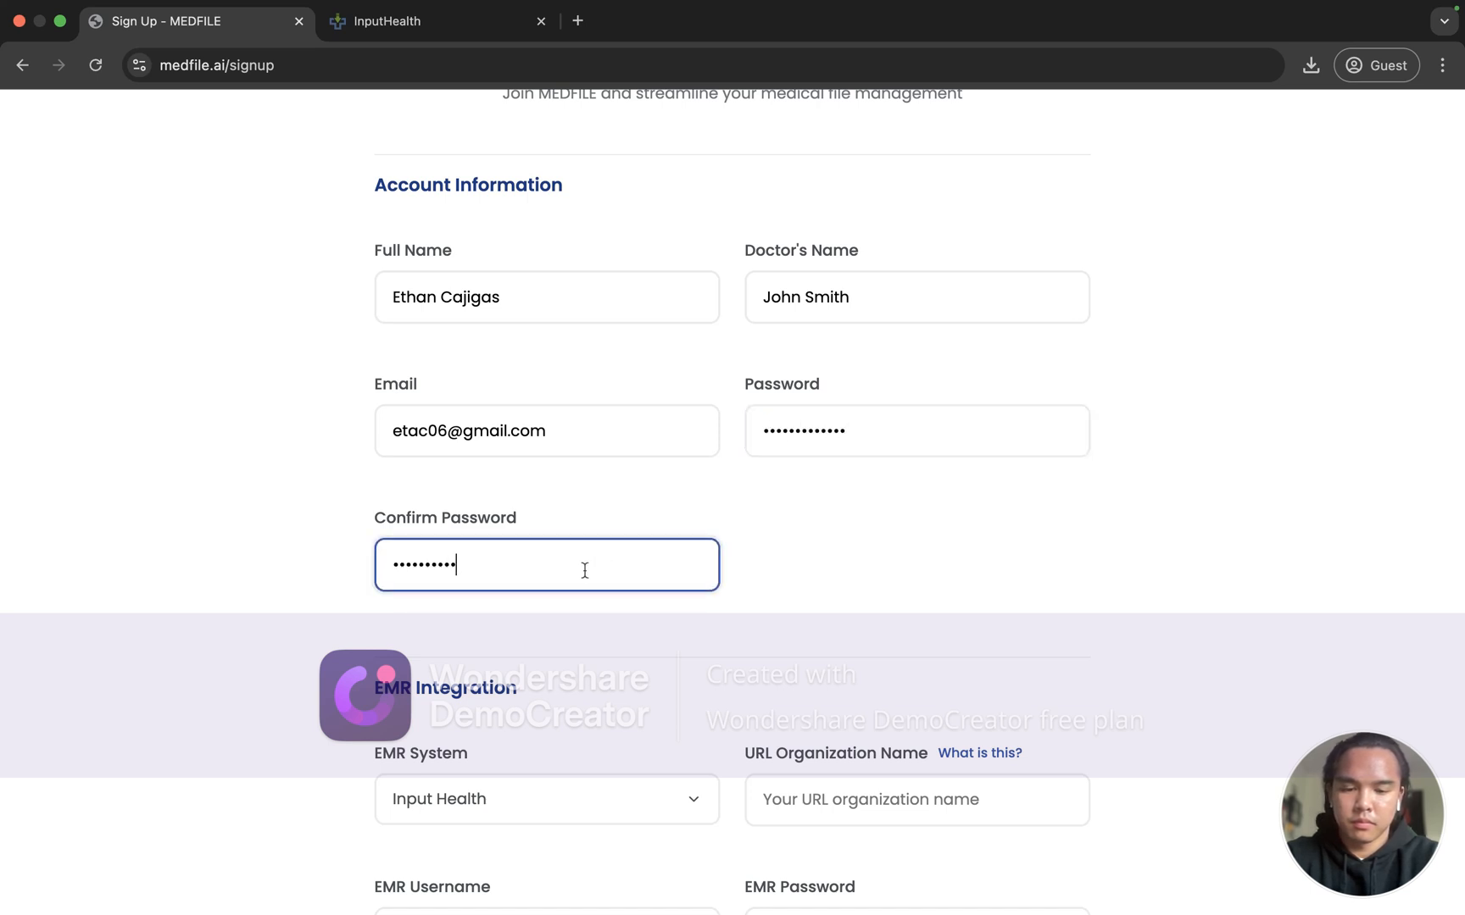
text(•••)
scroll(585, 571, down, 5)
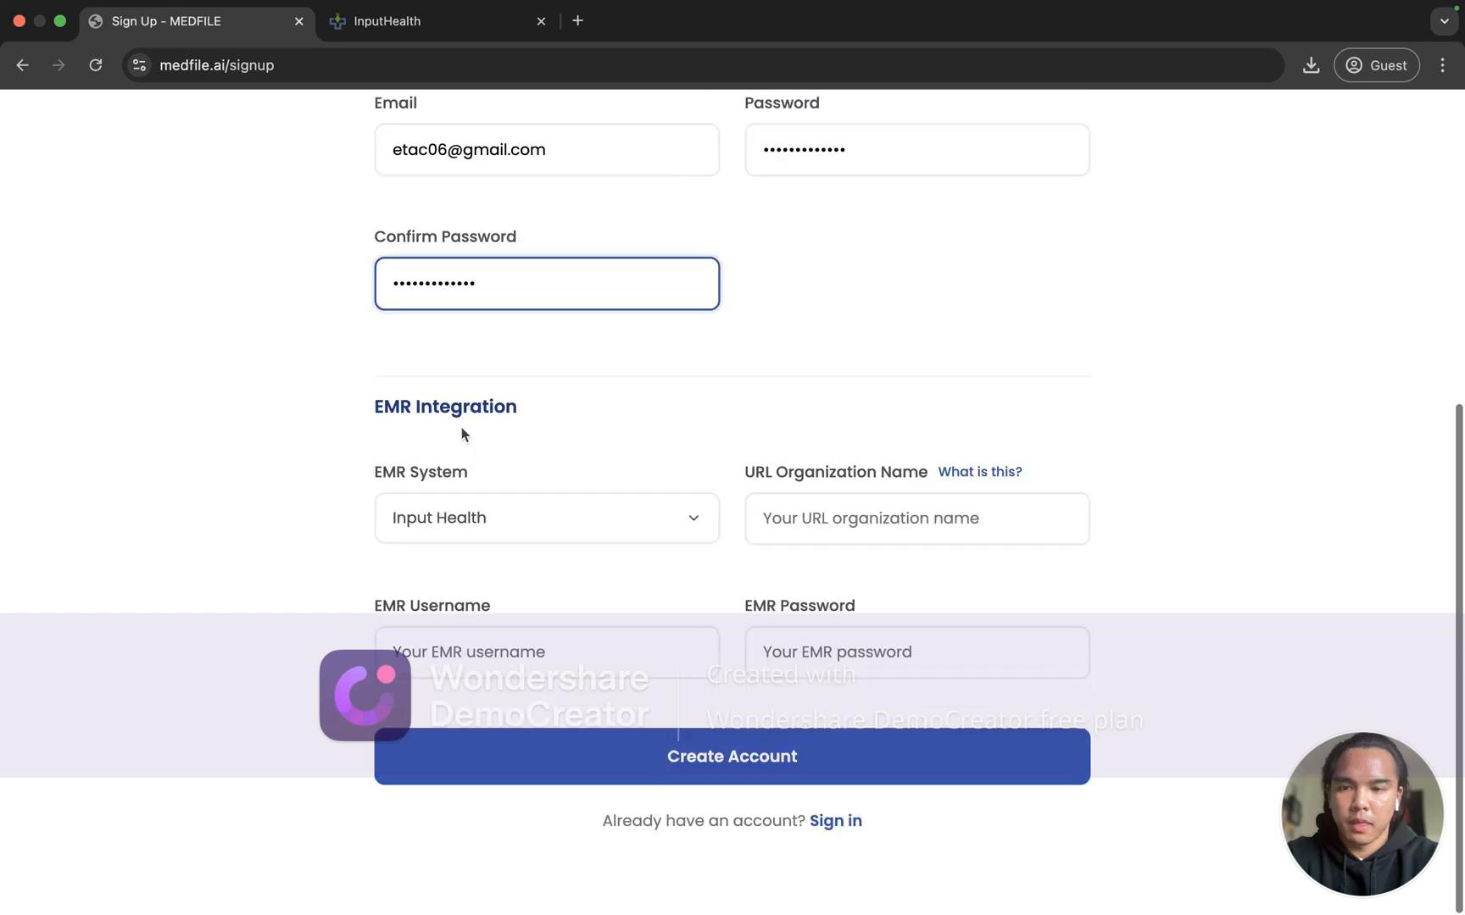
triple_click(441, 409)
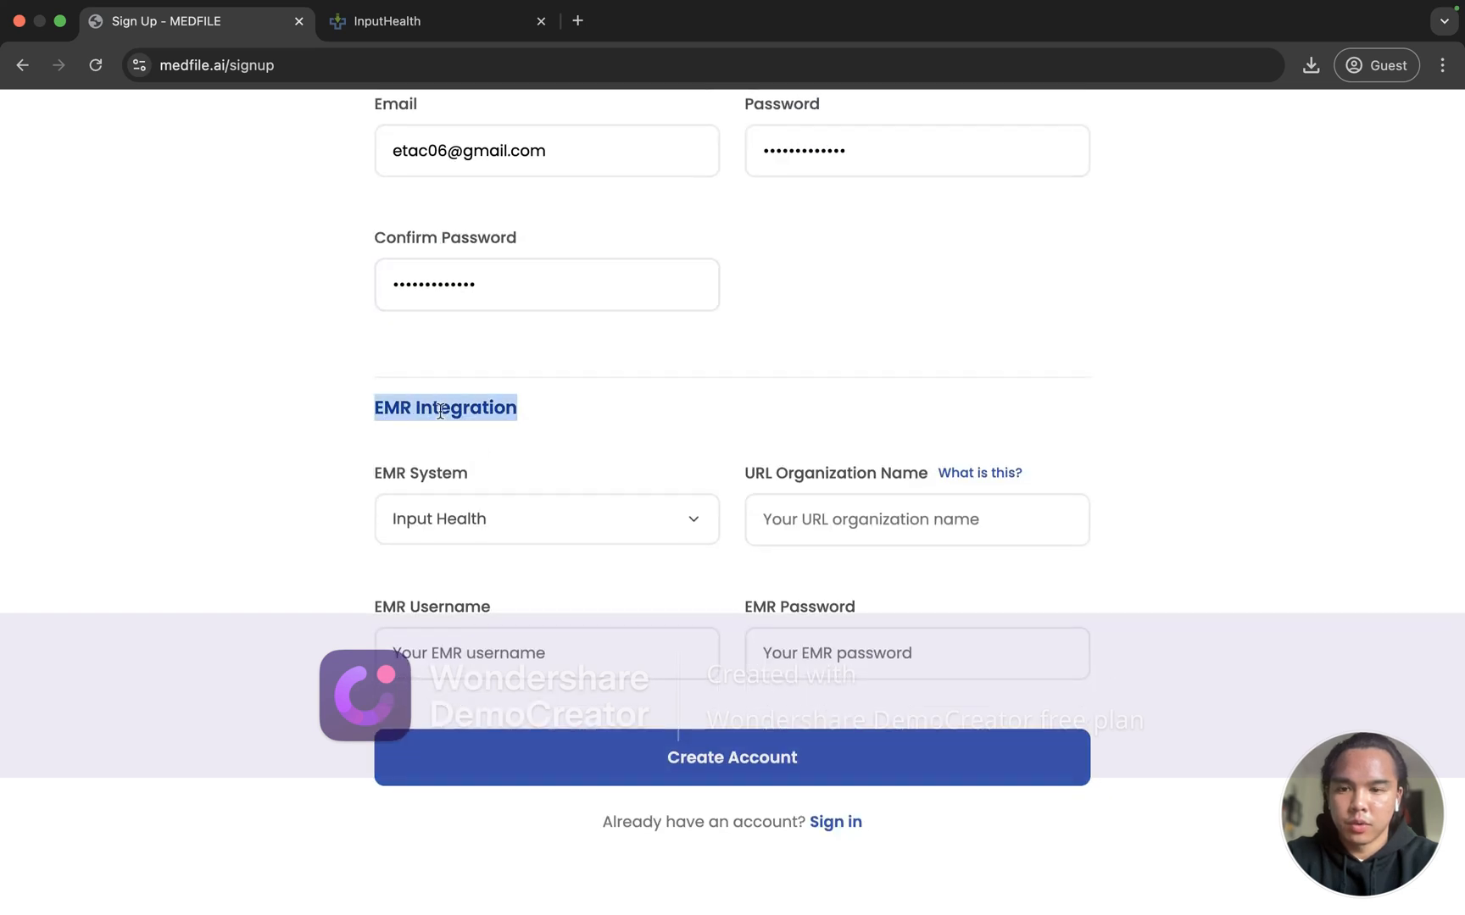
click(365, 449)
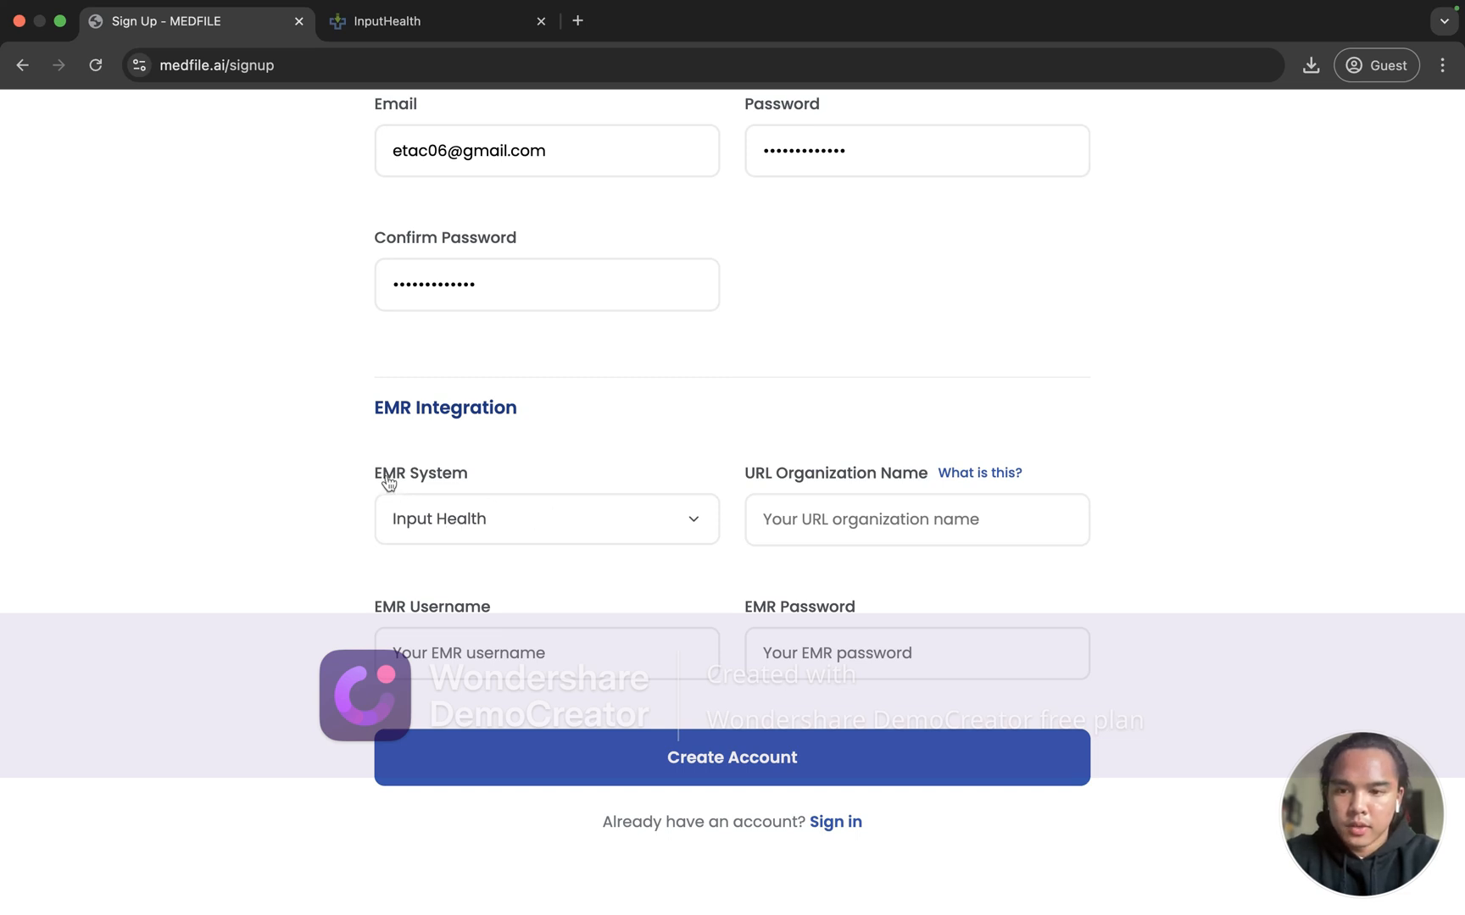
click(465, 526)
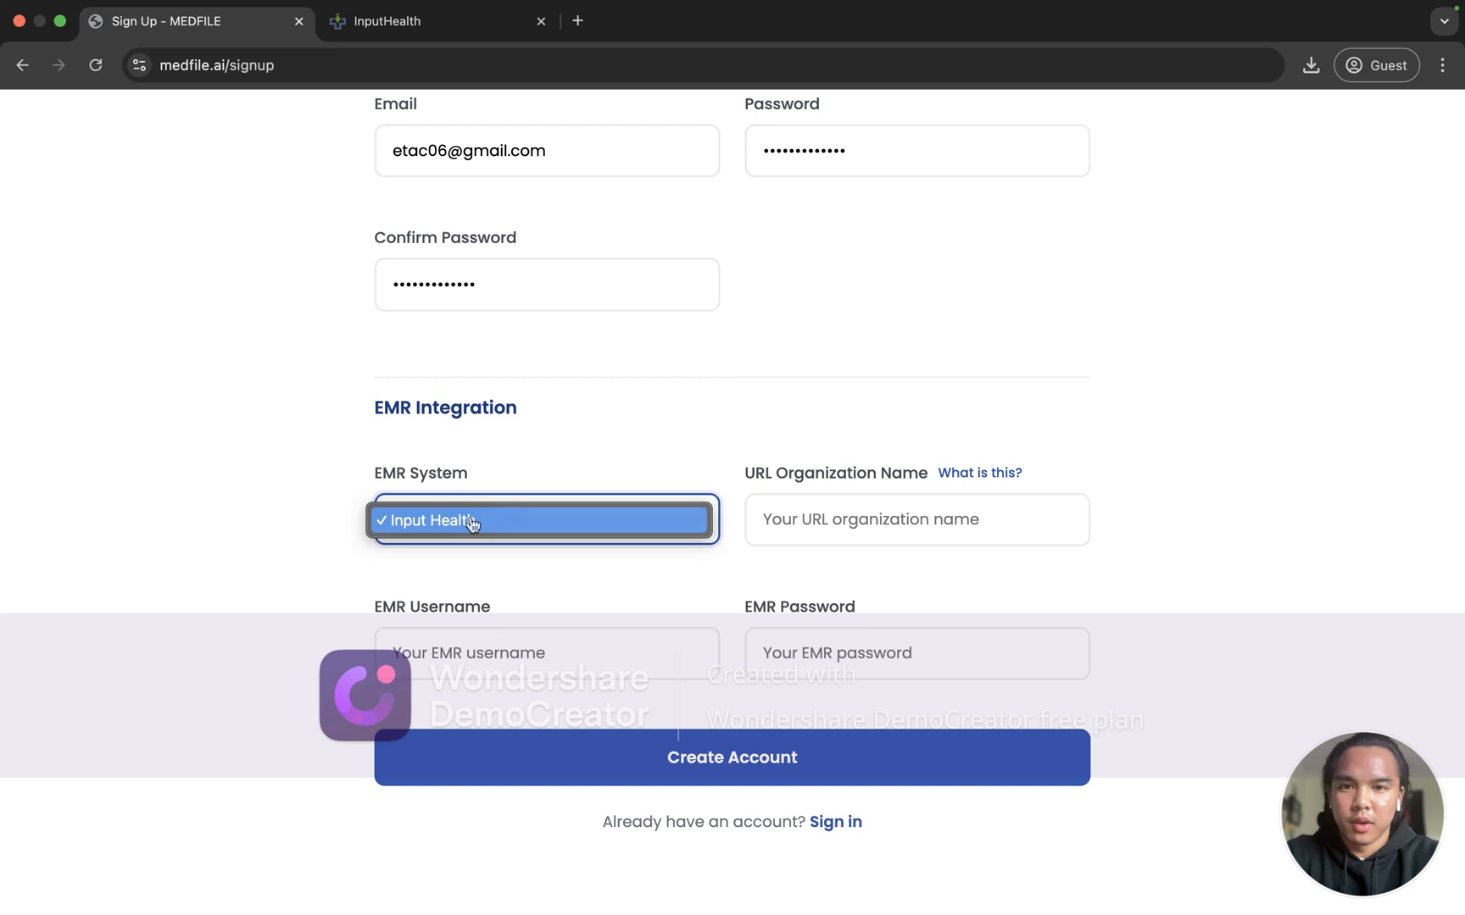
click(552, 465)
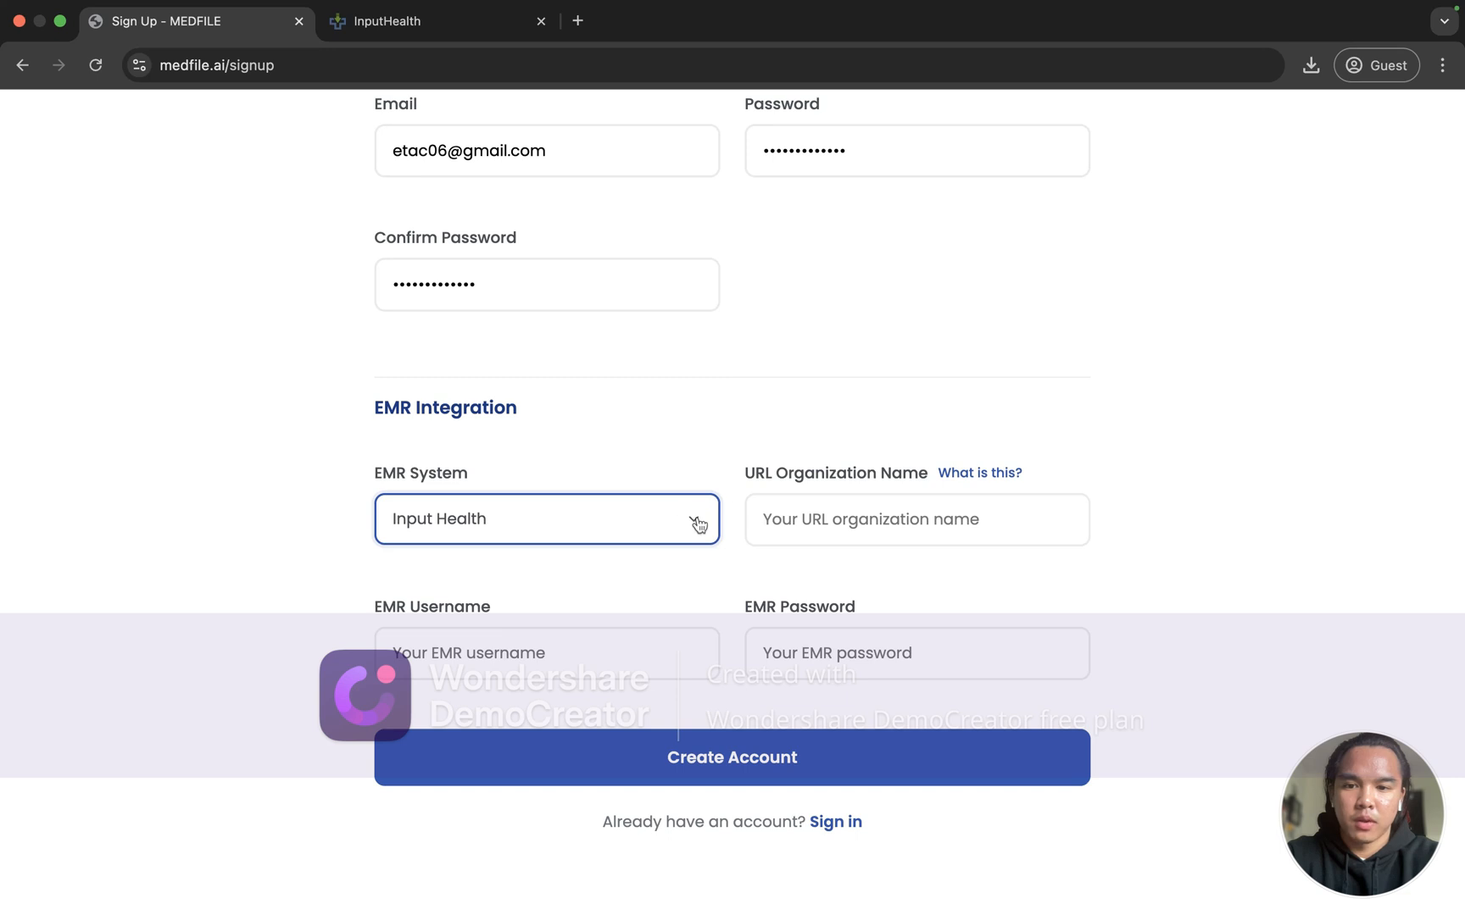
click(830, 450)
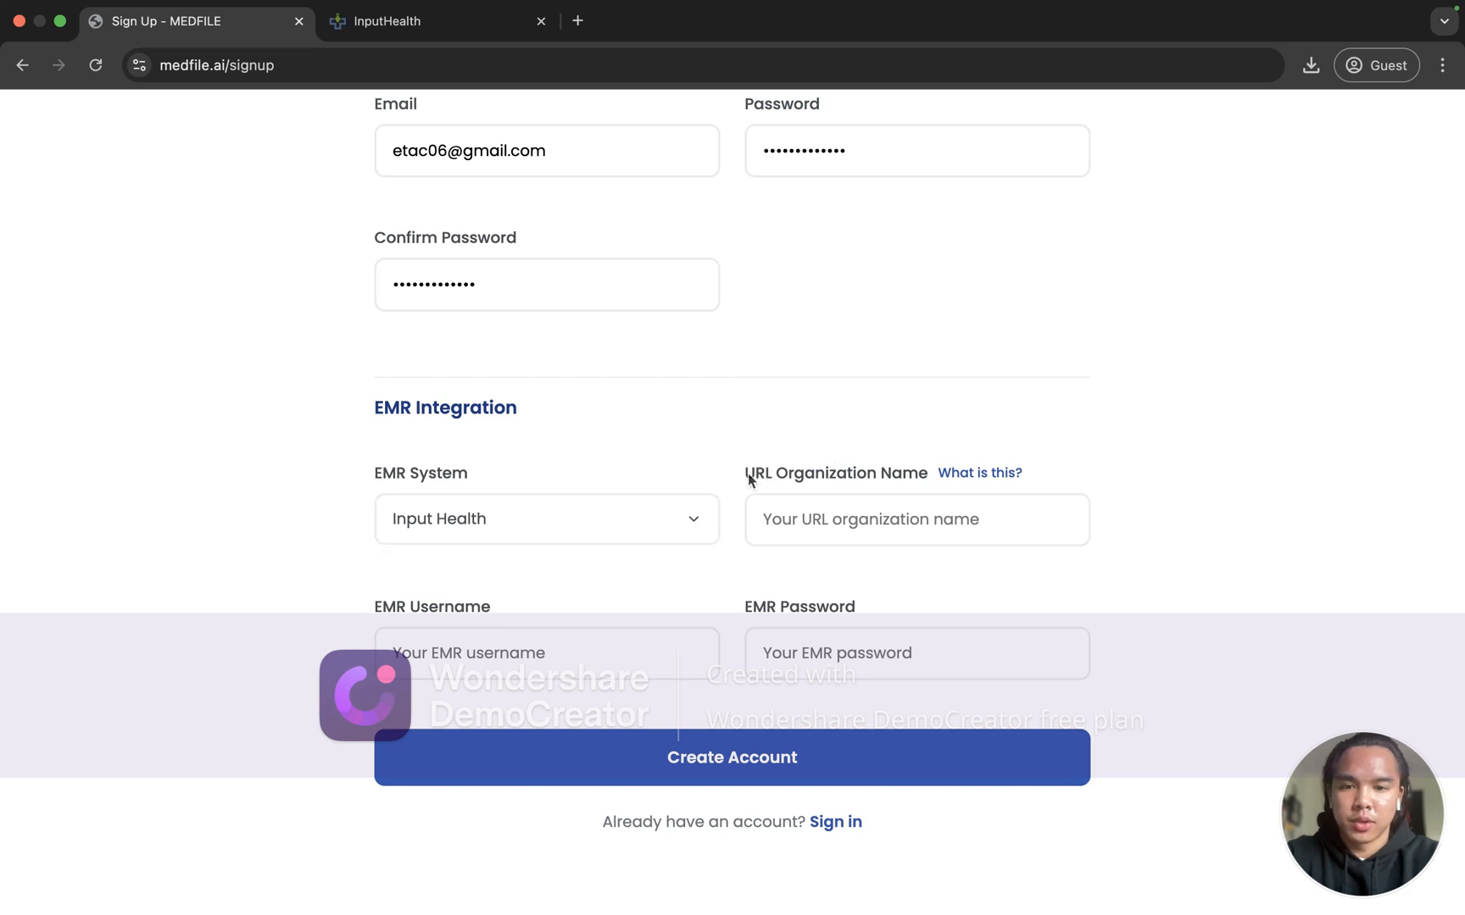
Step: Open the 'What is this?' help for URL Organization Name and scroll to its documentation section
click(951, 472)
scroll(444, 346, down, 1)
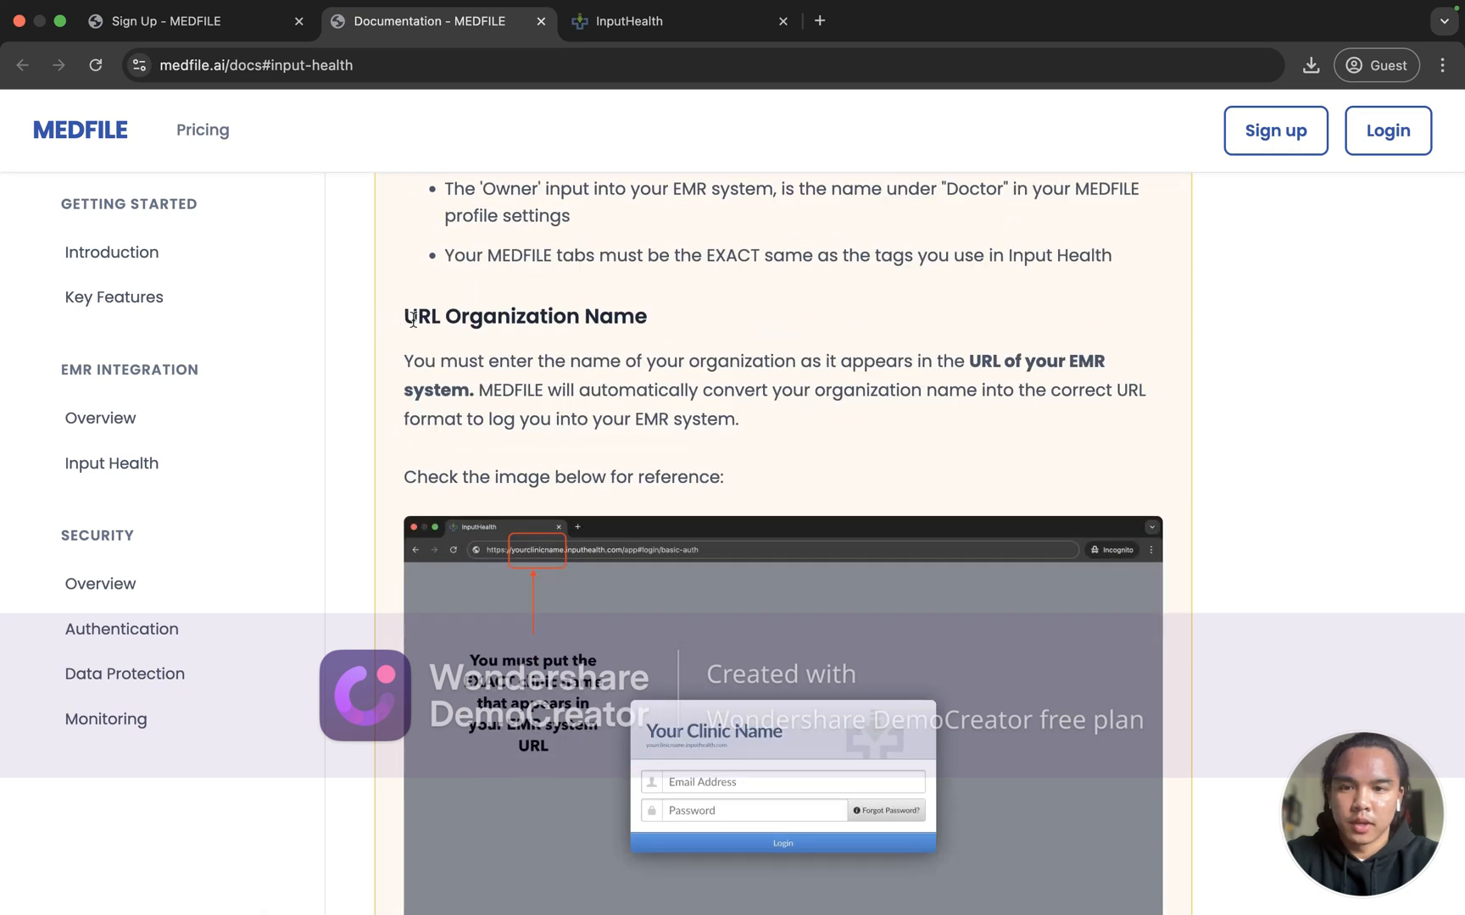
scroll(428, 256, down, 1)
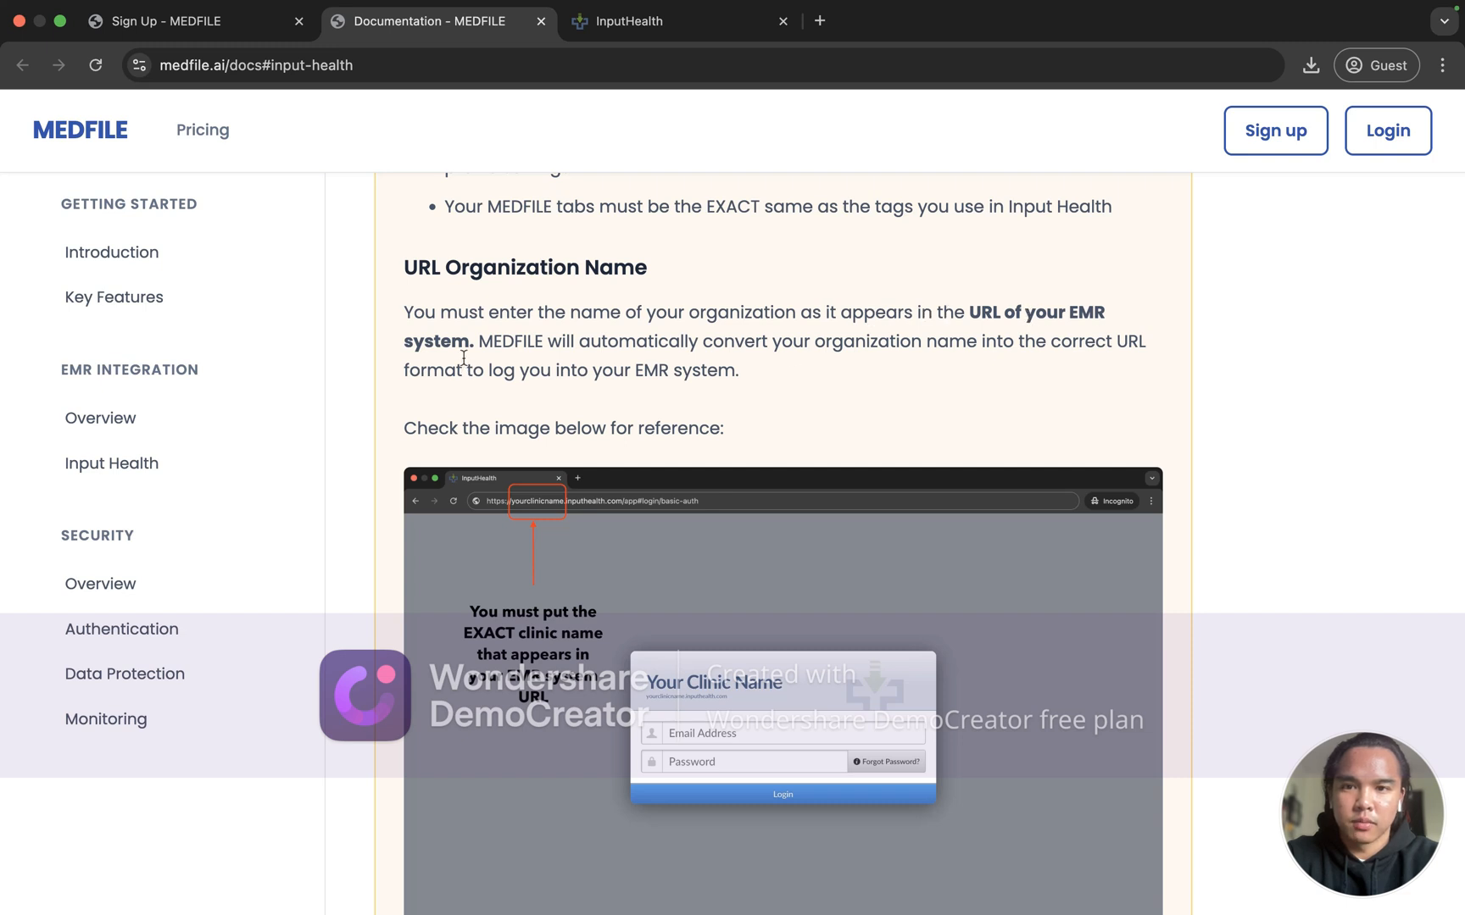
scroll(464, 343, down, 3)
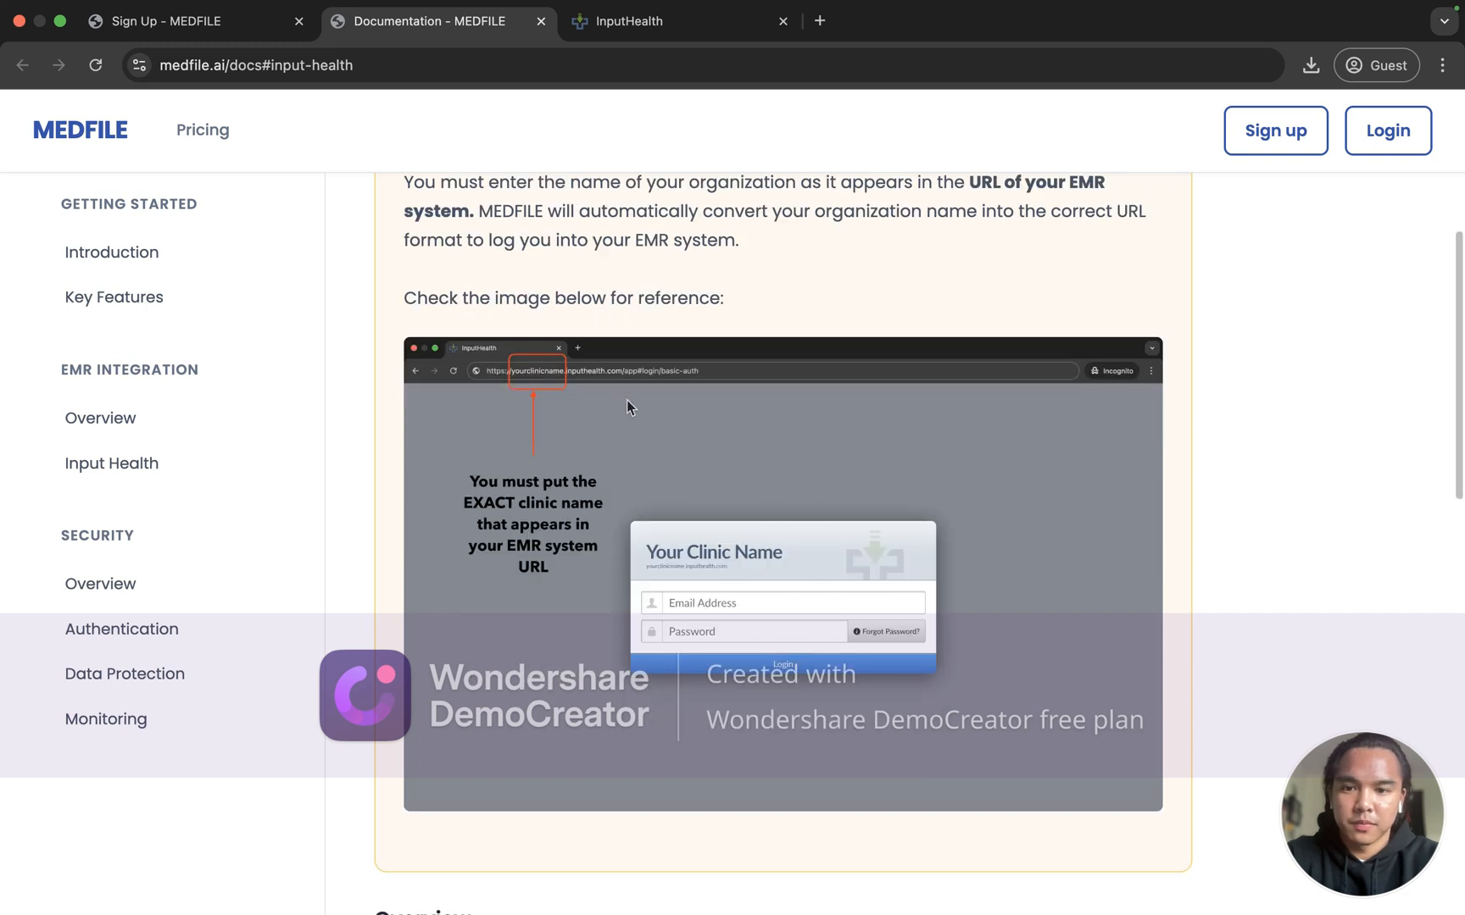
Step: Highlight the clinic's subdomain in the InputHealth inbox web address
click(644, 27)
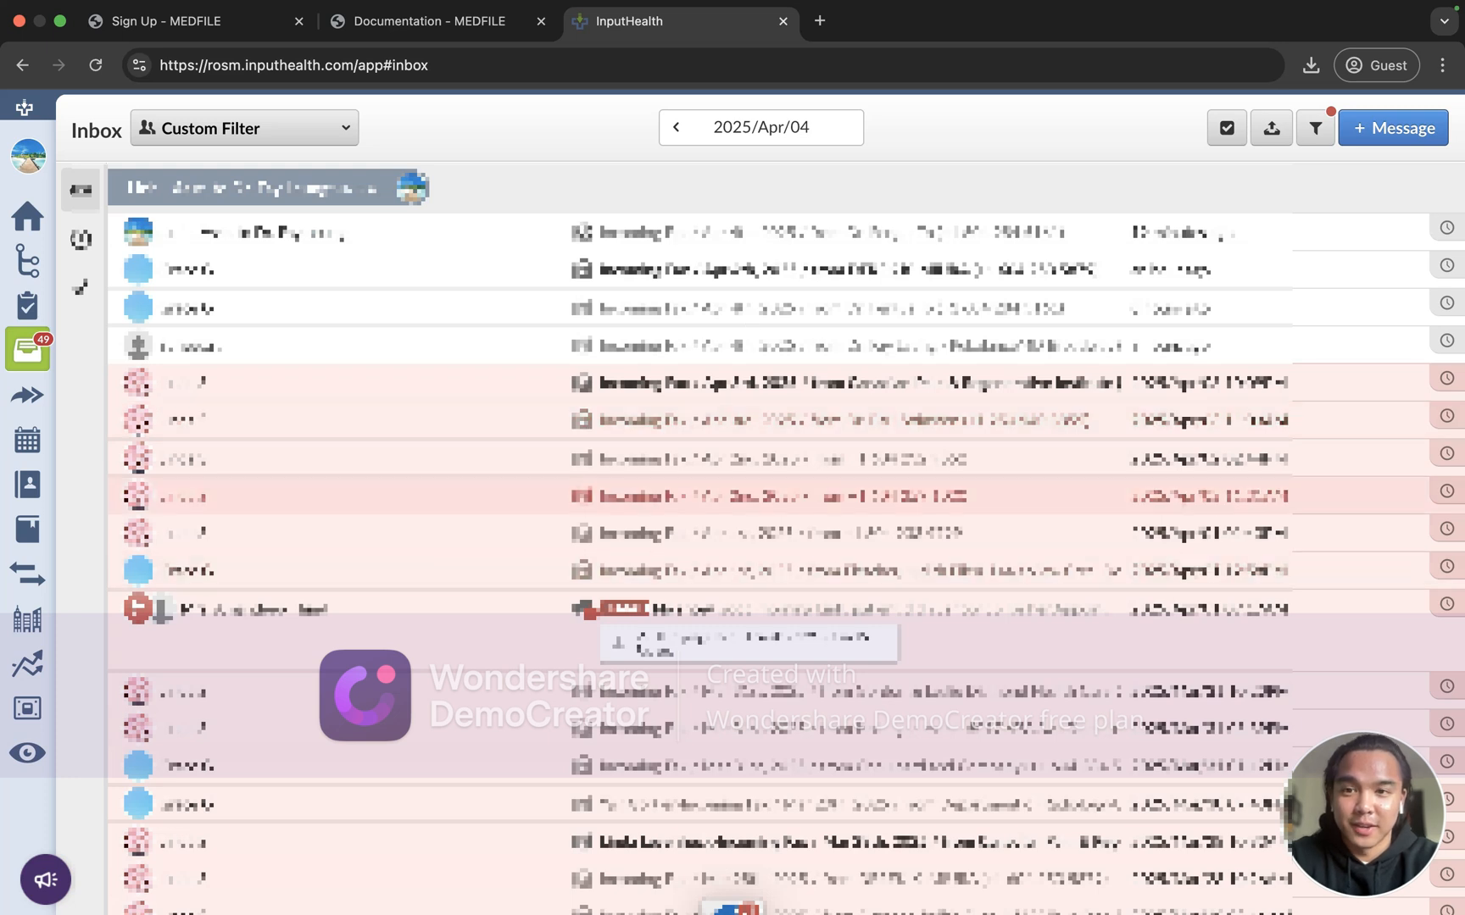
click(322, 75)
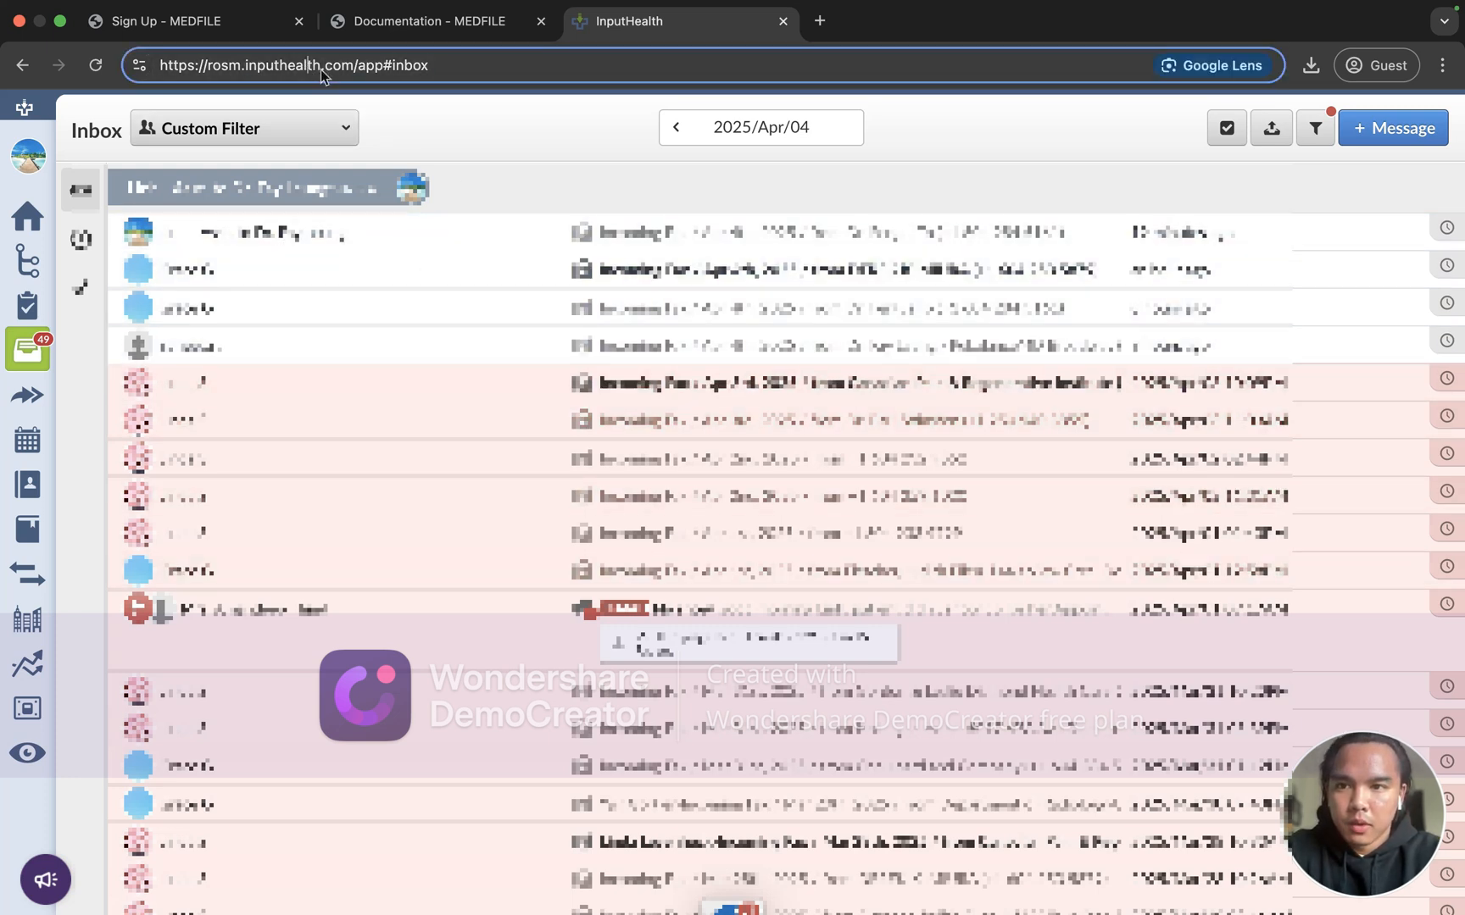
click(205, 73)
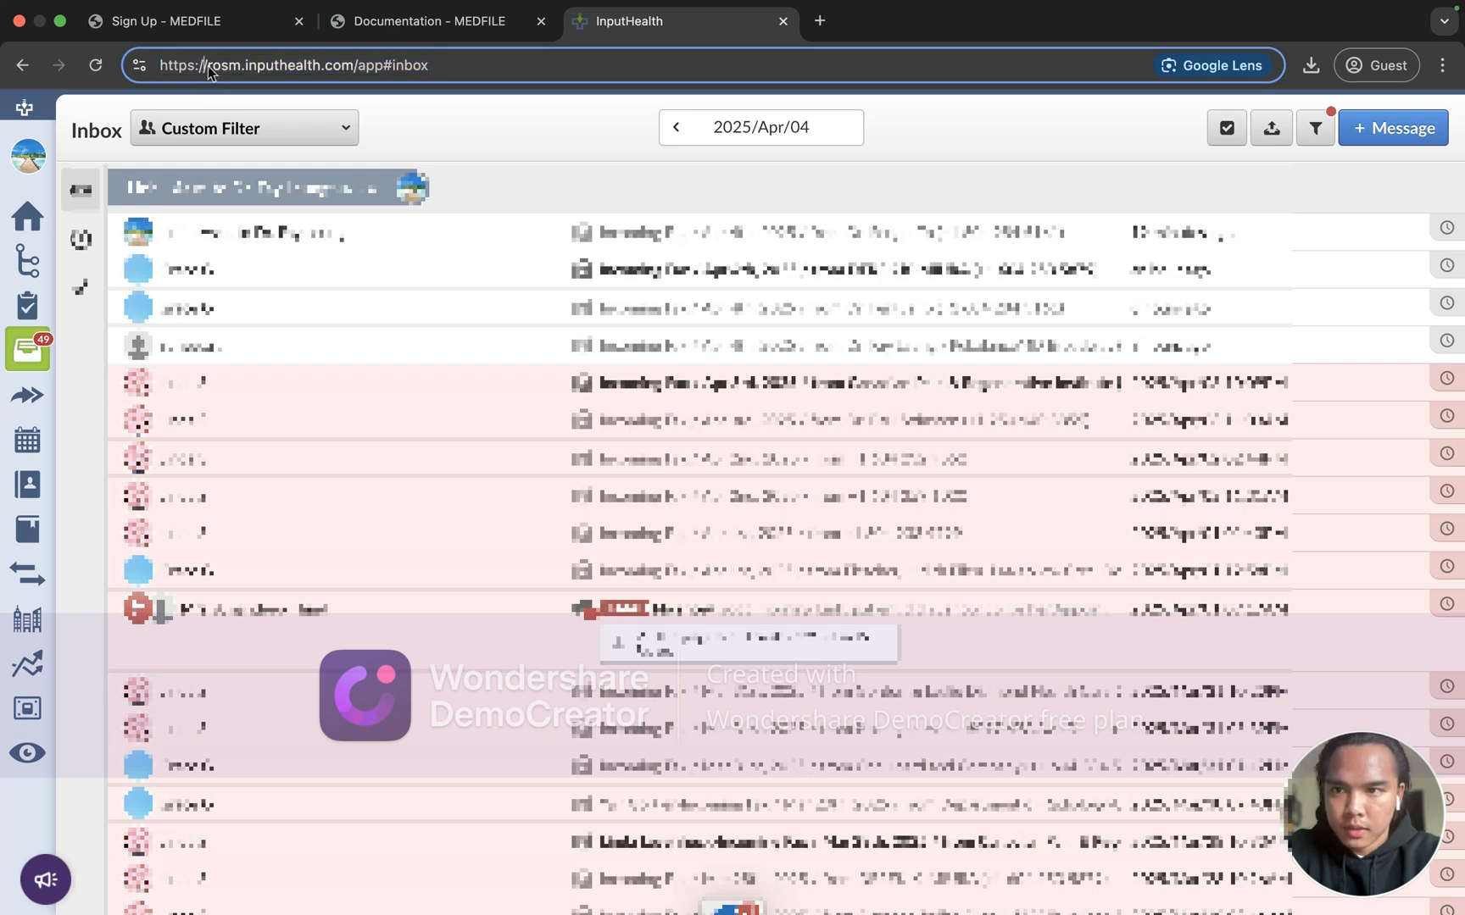
drag(208, 72, 237, 75)
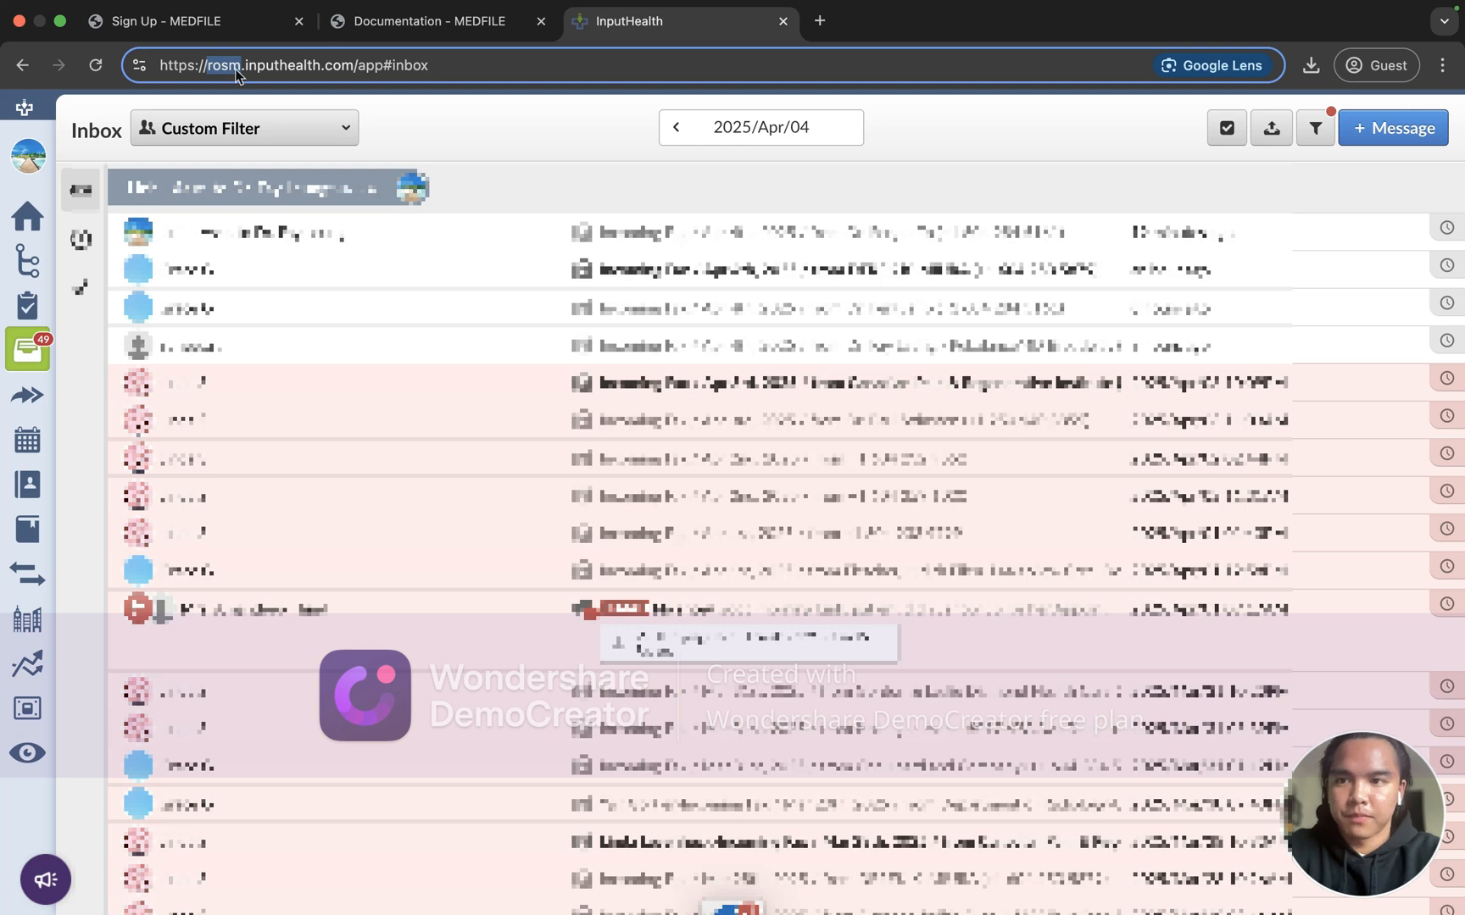
click(229, 73)
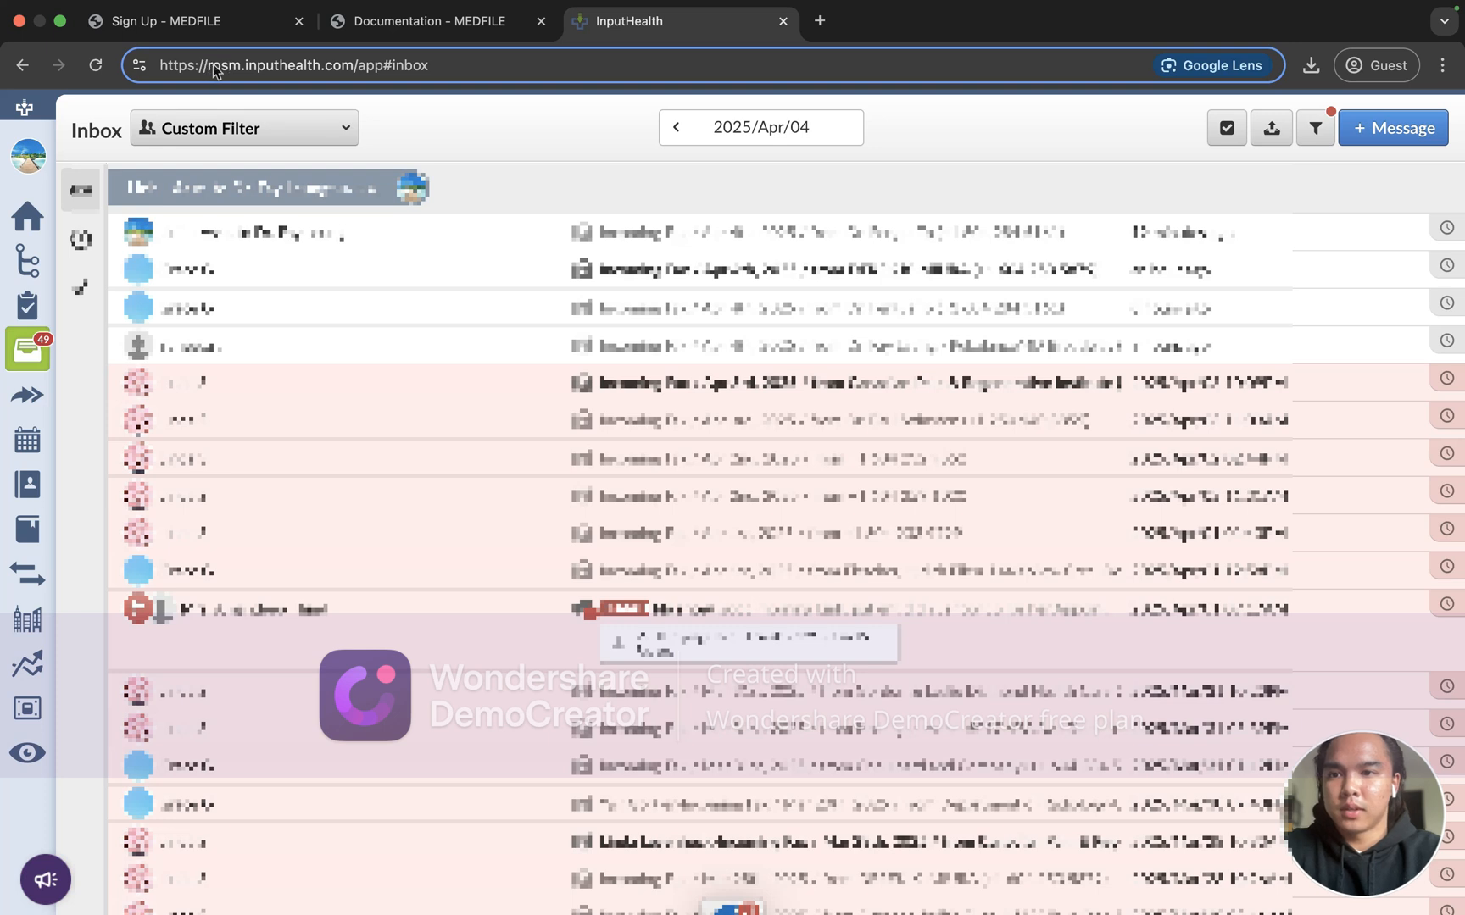
drag(223, 71, 237, 73)
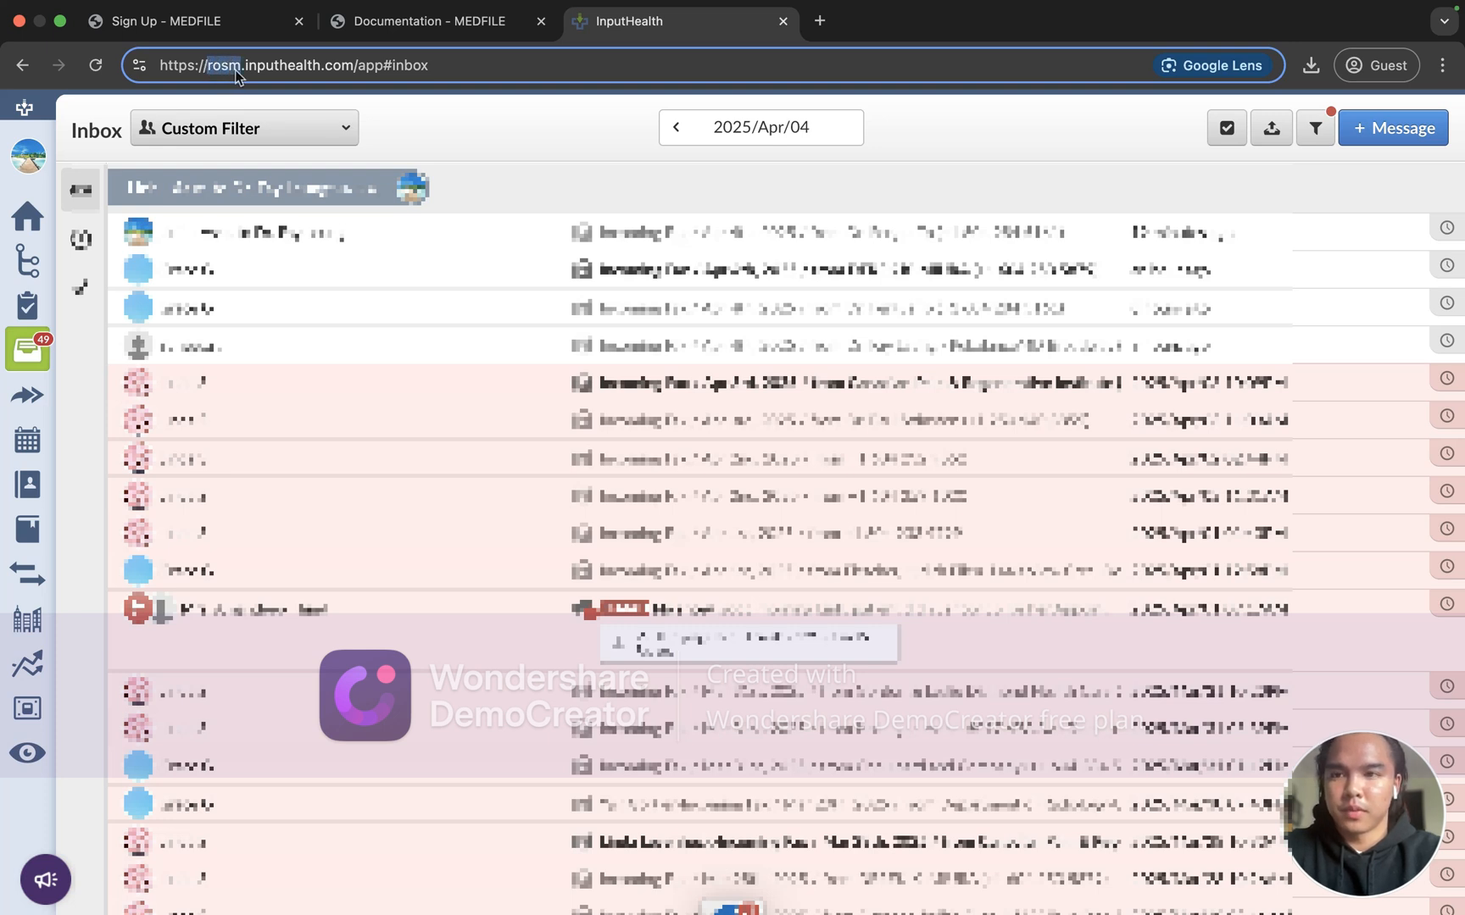
Step: Enter 'rosm' as the URL Organization Name on the signup form, then move to EMR Username
click(241, 20)
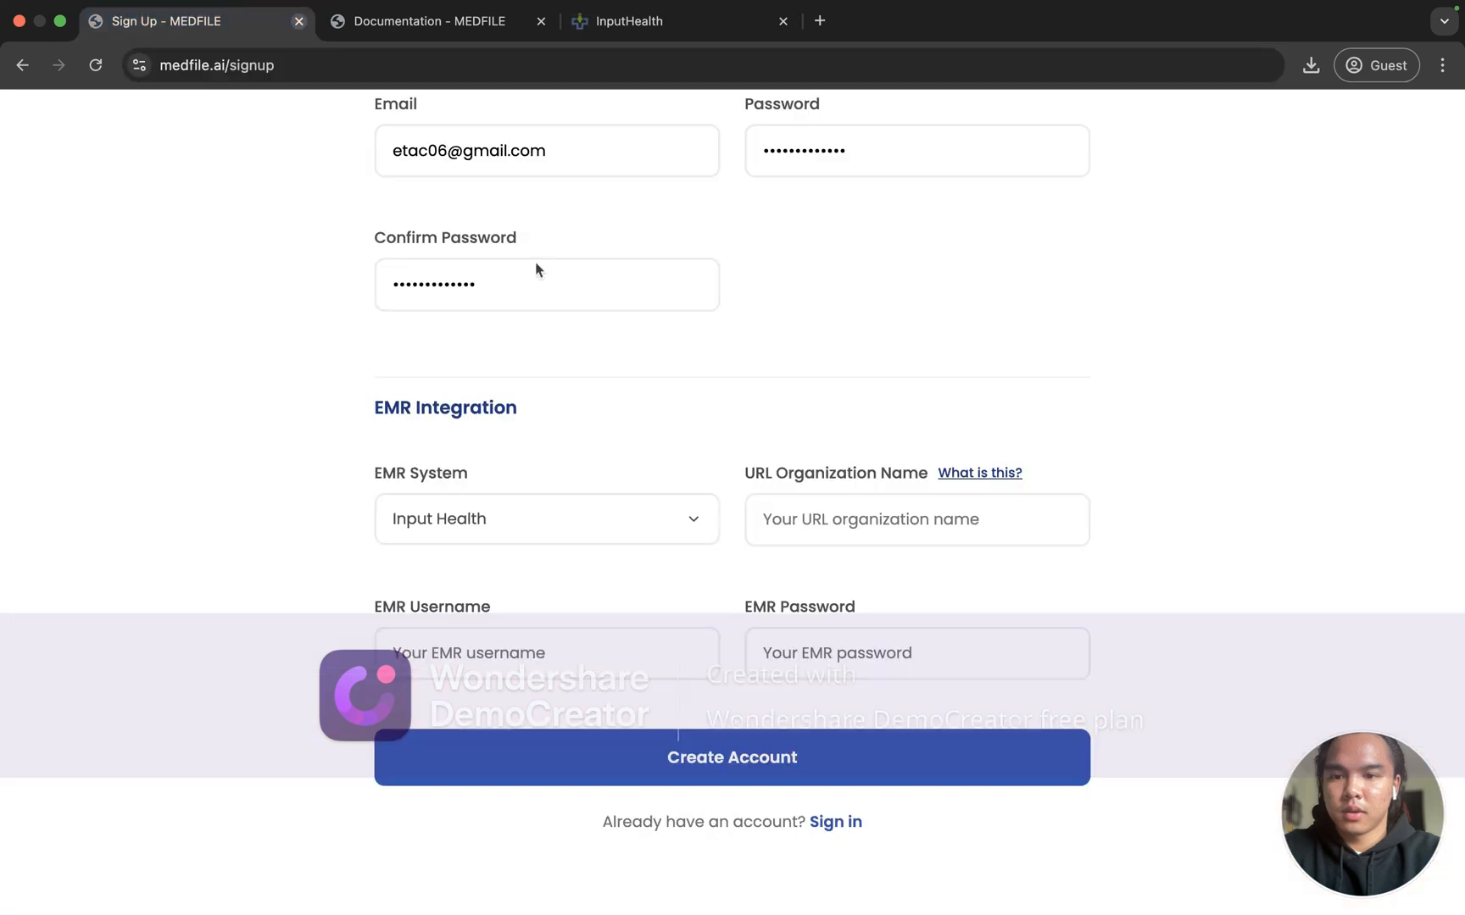
click(836, 459)
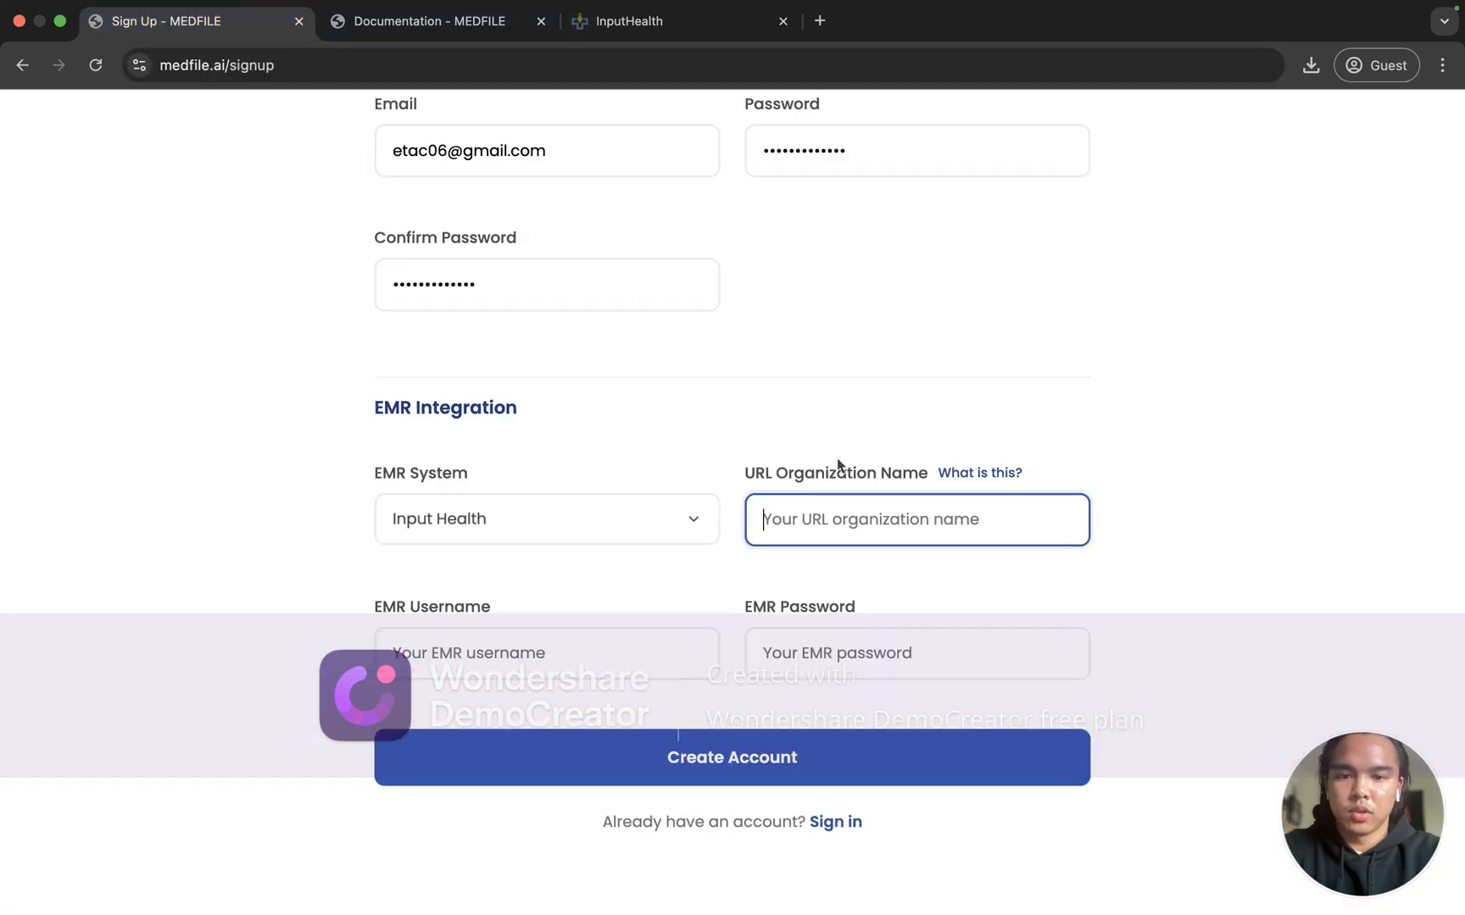
text(rosm)
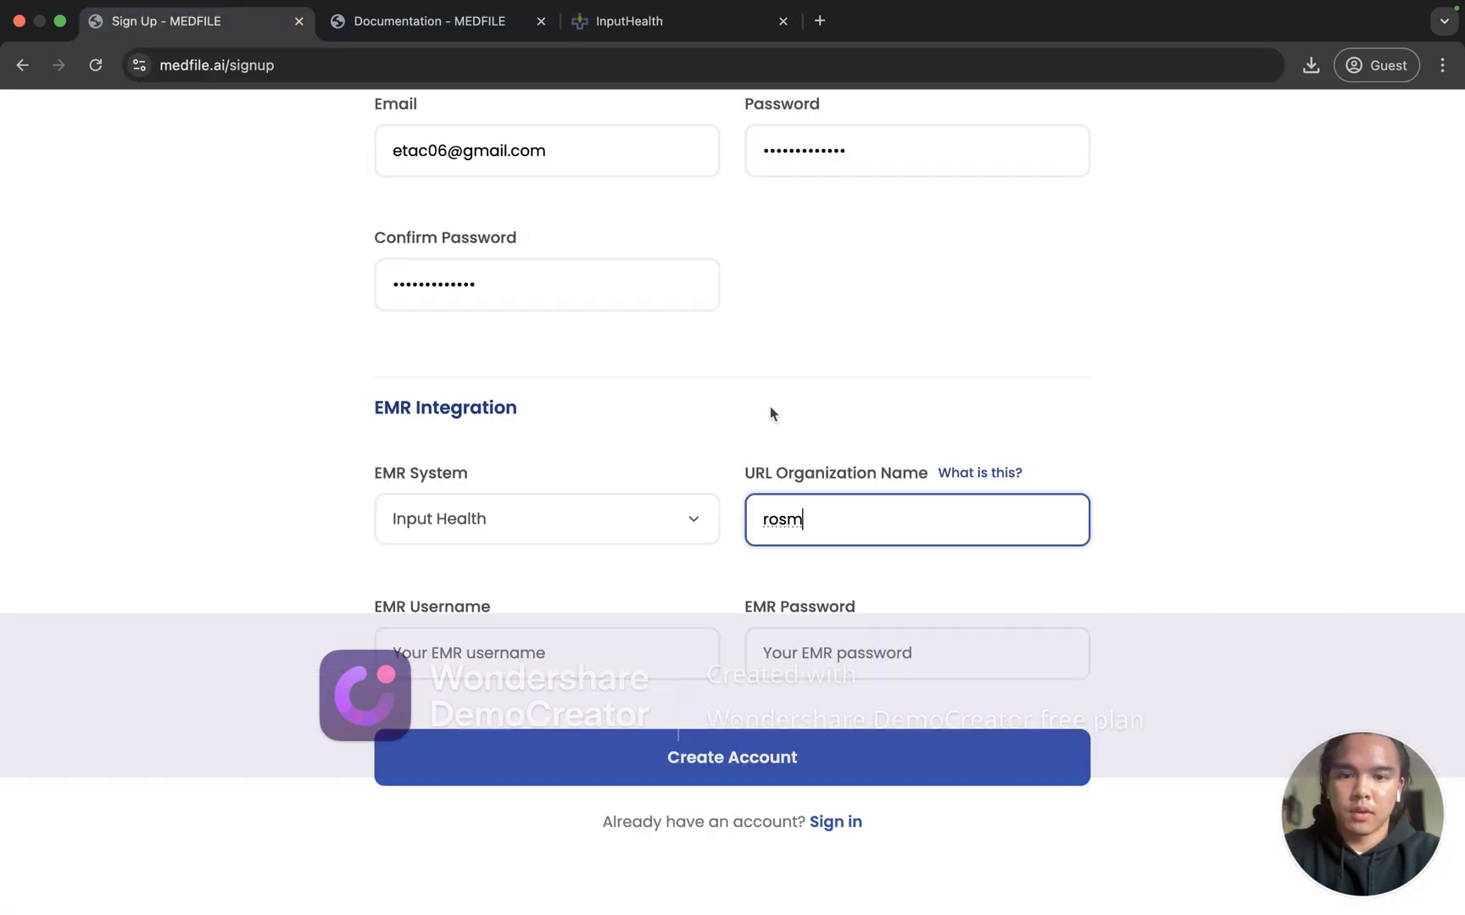
click(758, 448)
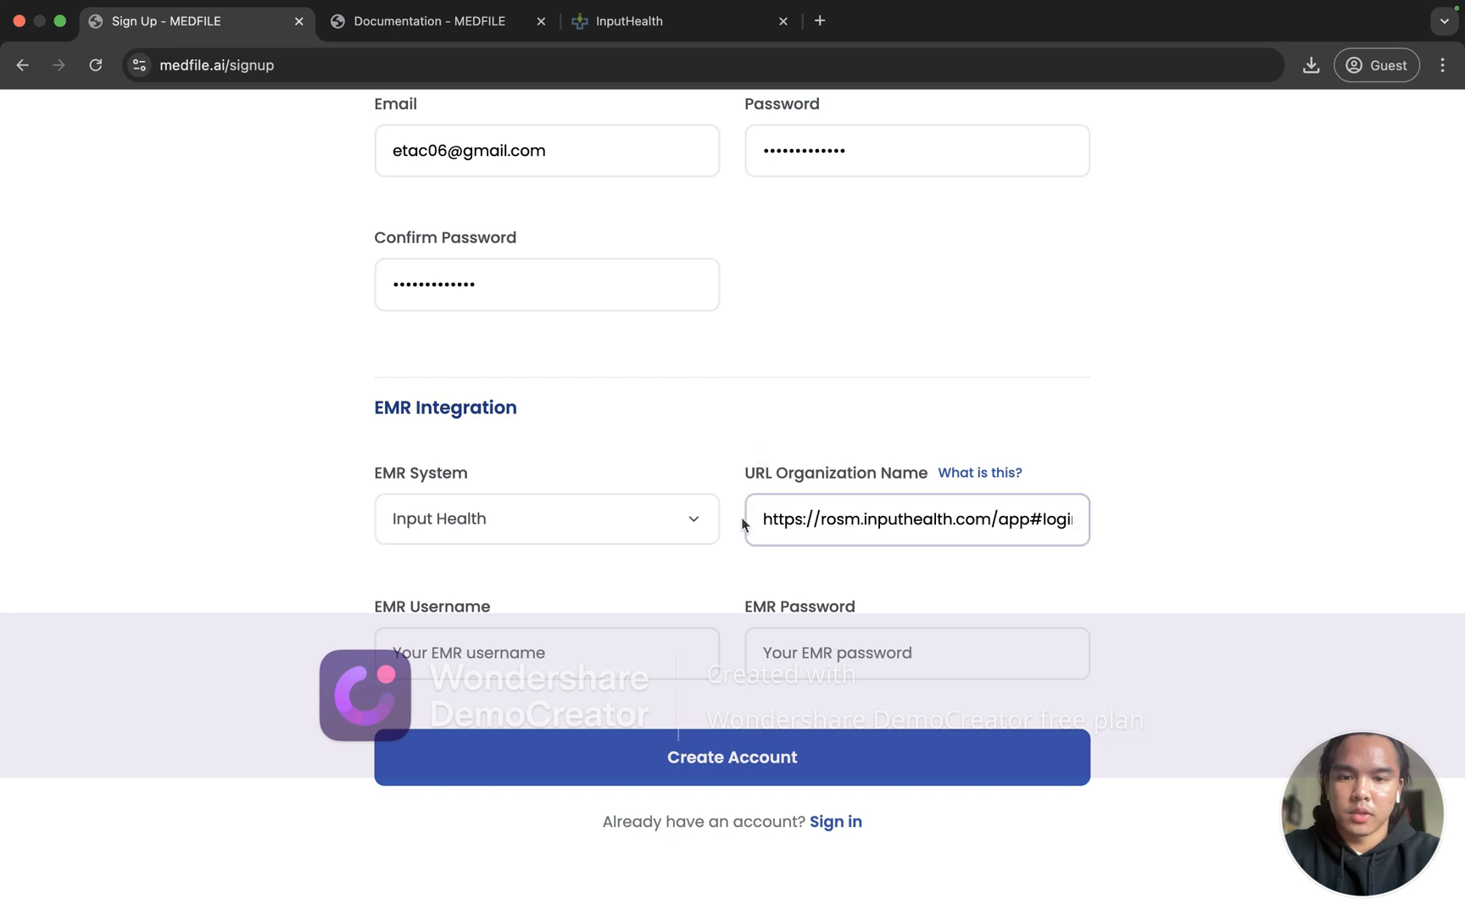
scroll(813, 523, right, 1)
scroll(813, 523, right, 3)
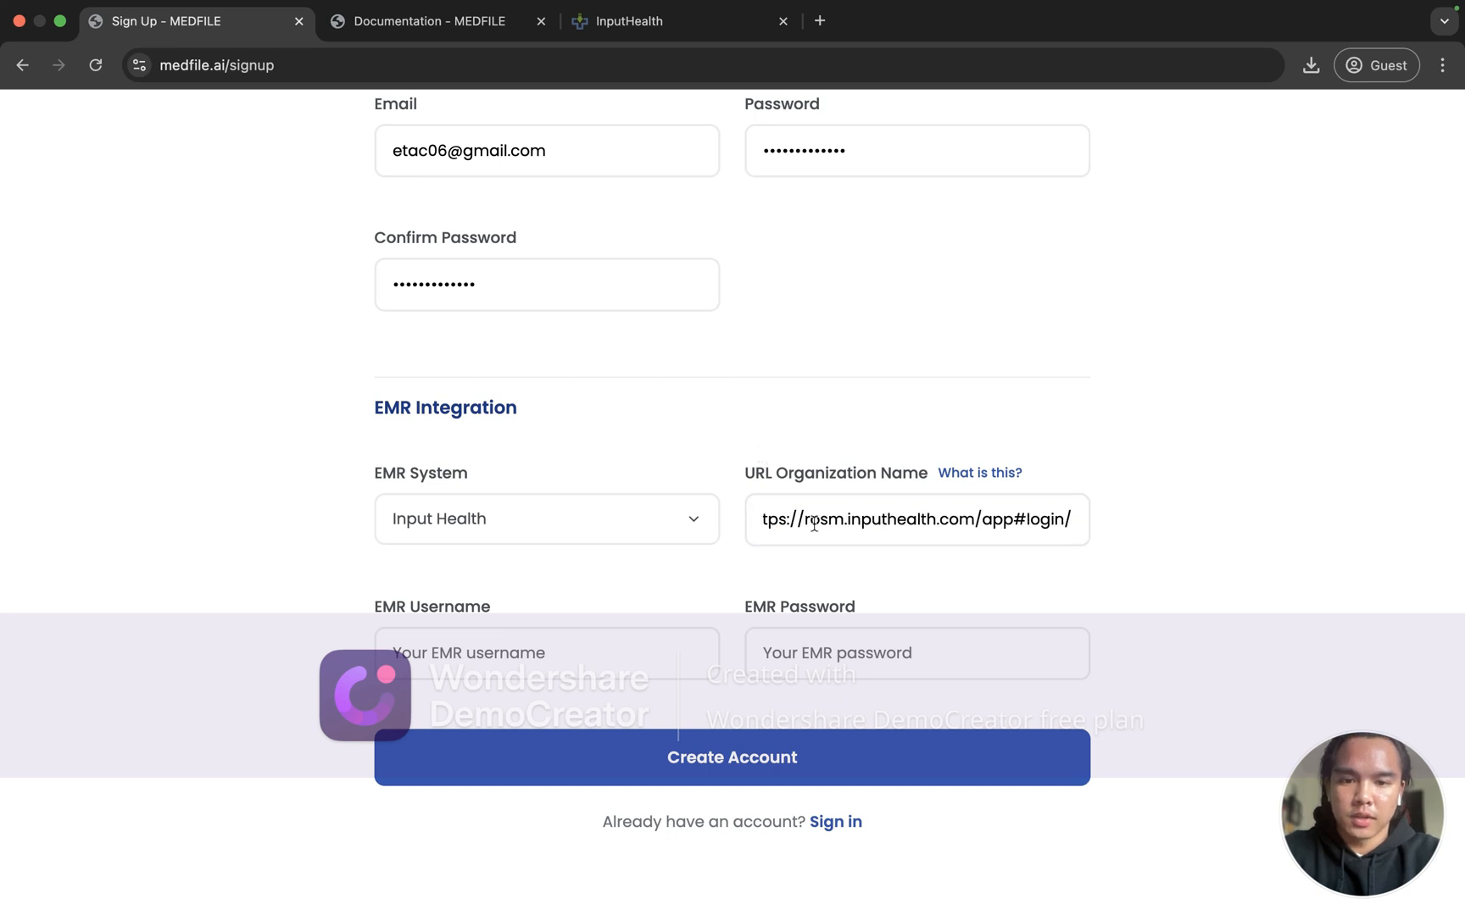
scroll(814, 523, left, 4)
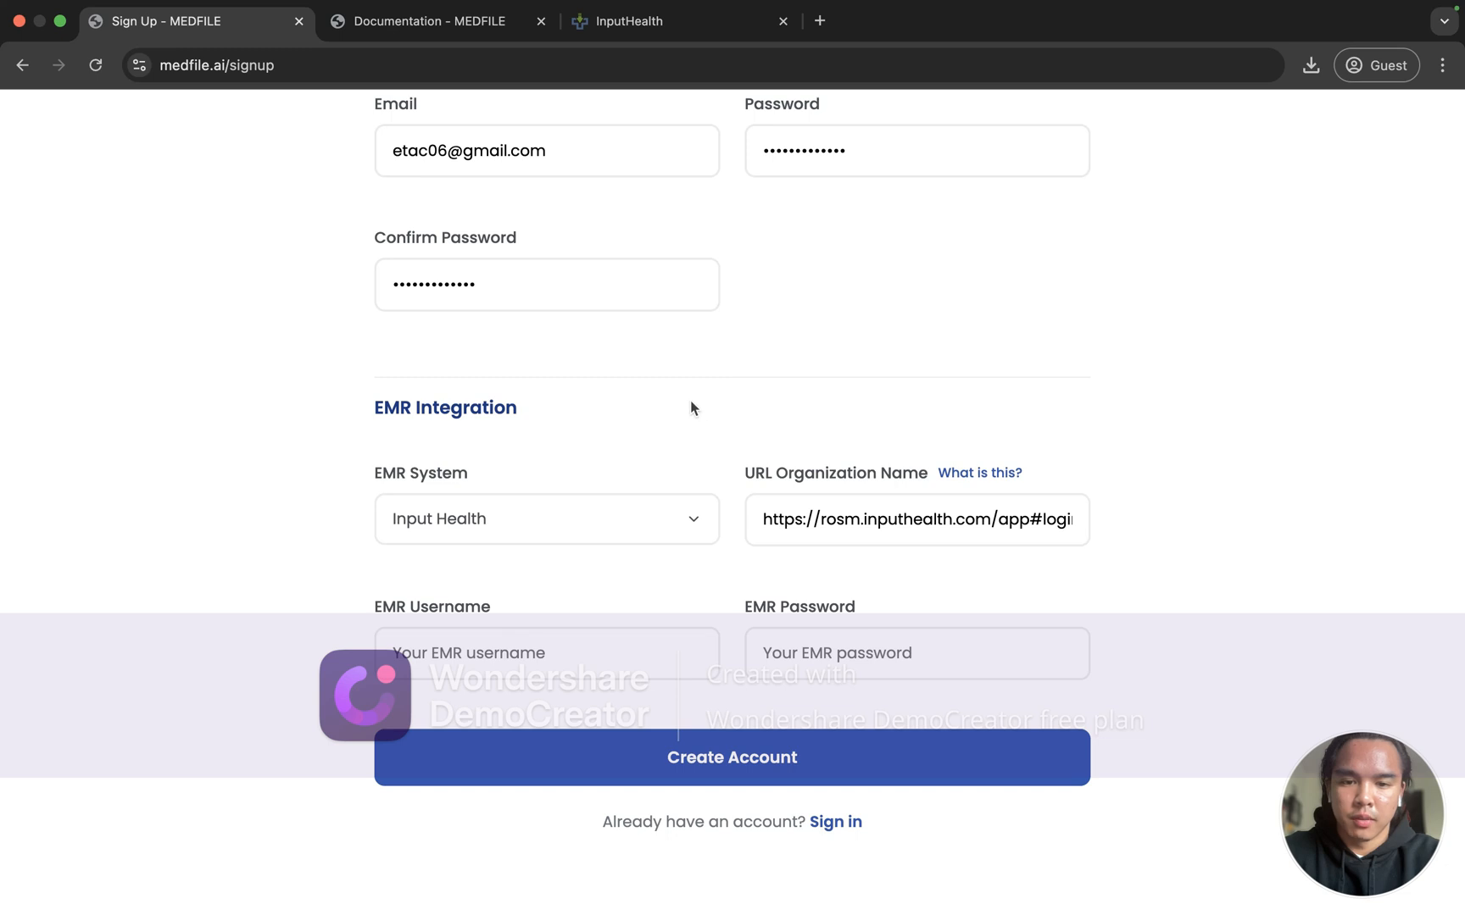
click(788, 525)
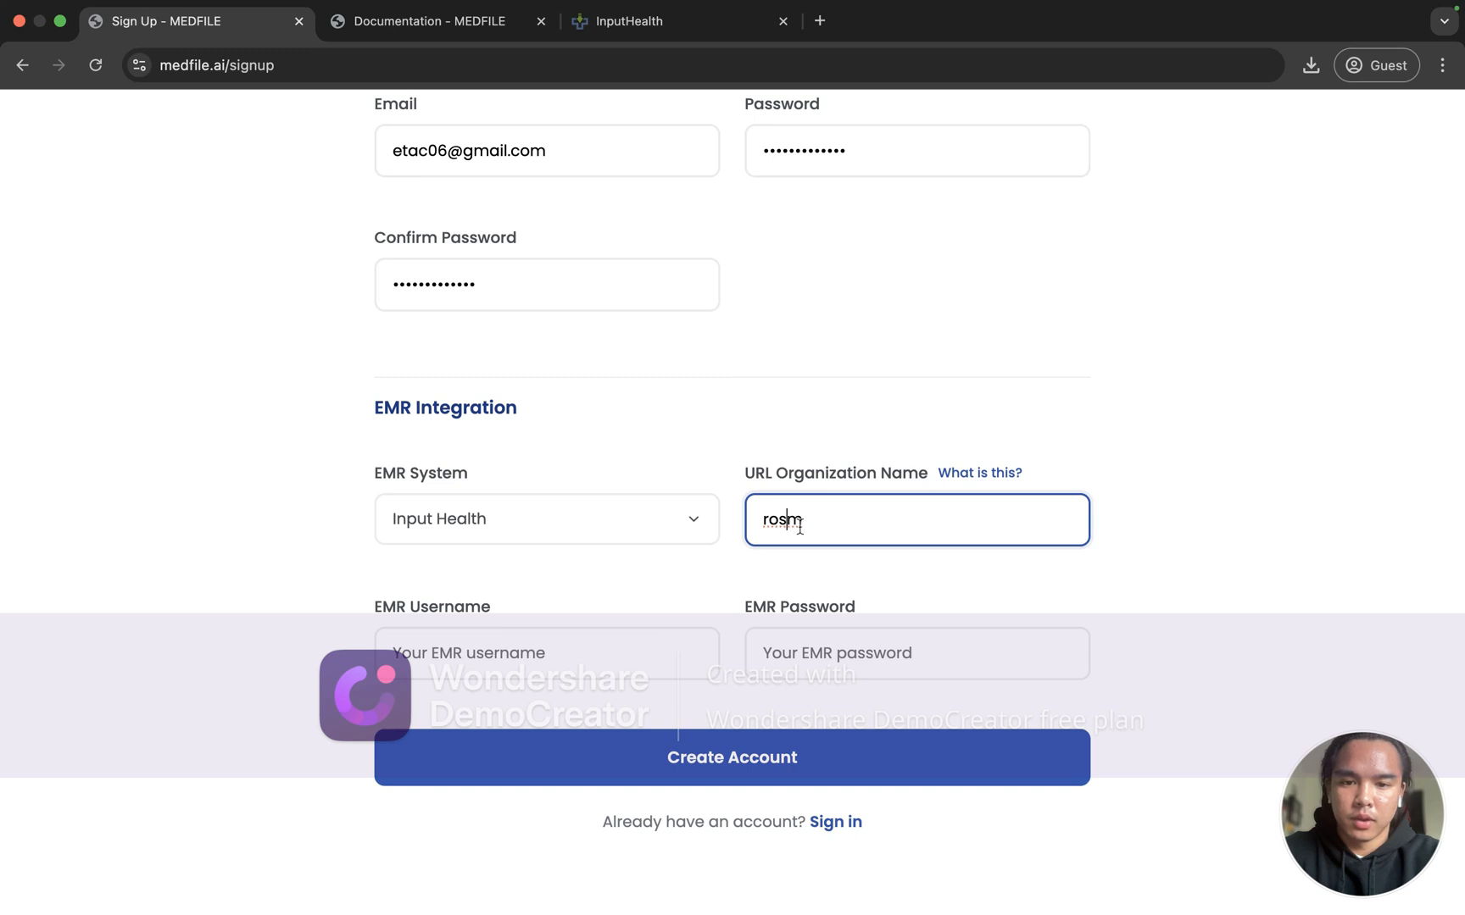
key(Tab)
Step: Fill in the EMR username (an e-mail address) and the EMR password
scroll(818, 521, right, 1)
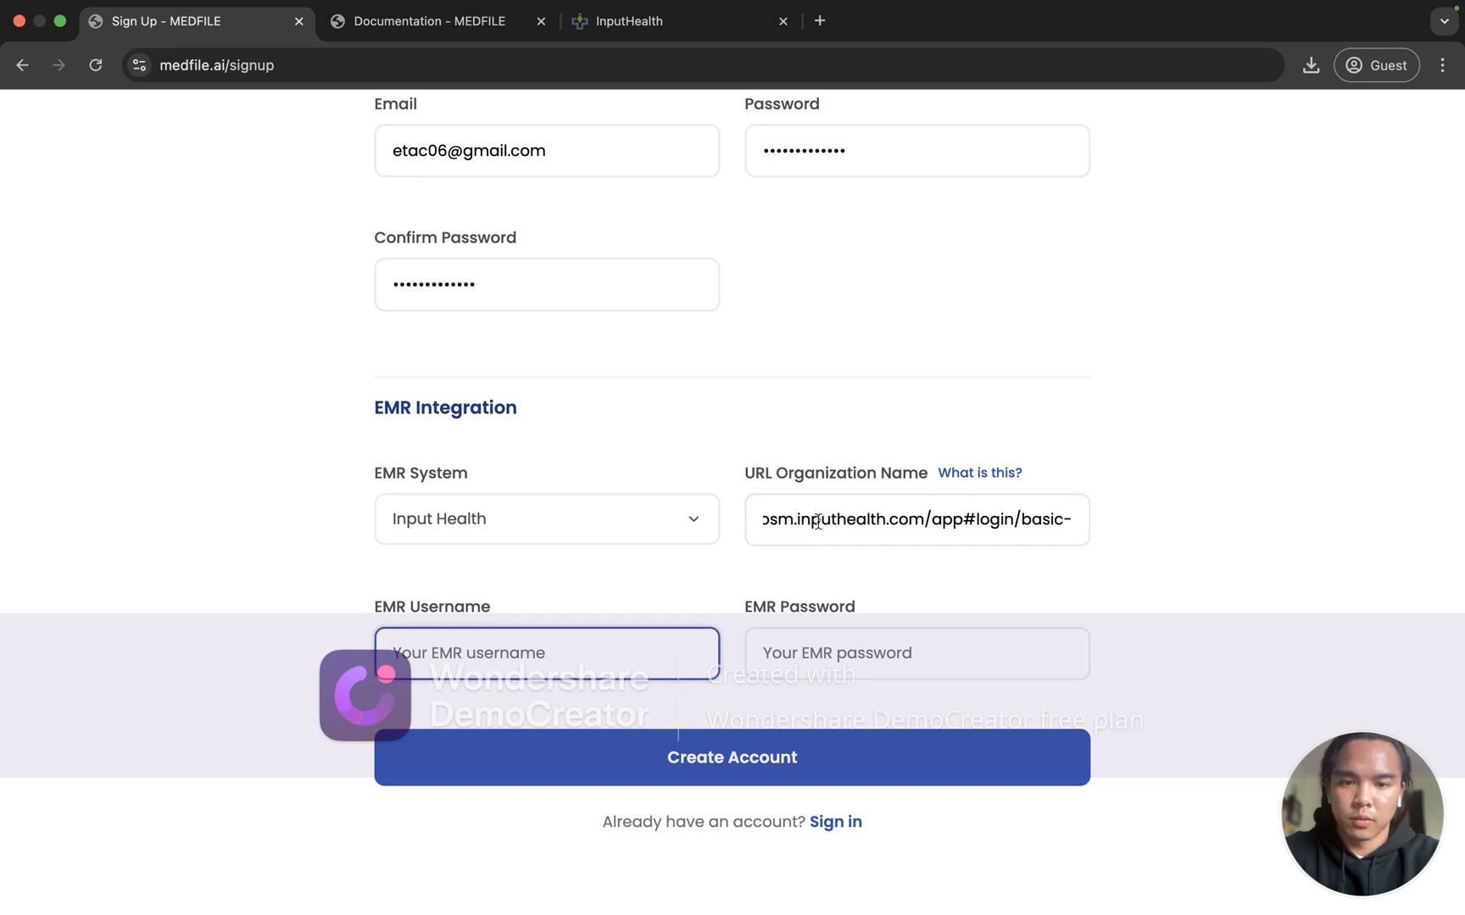
scroll(818, 522, left, 1)
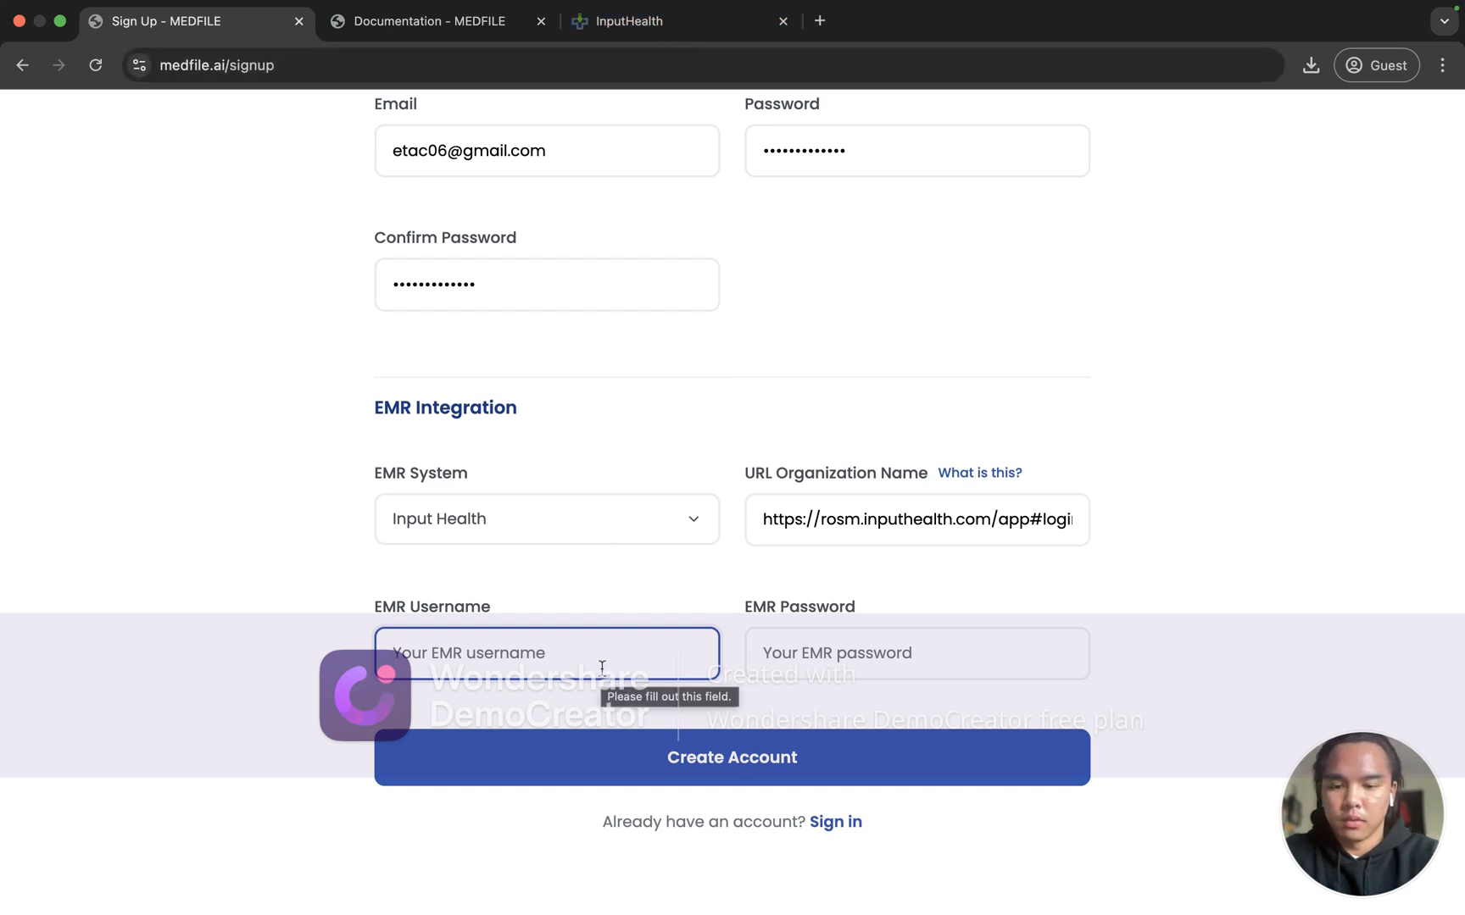
text(email)
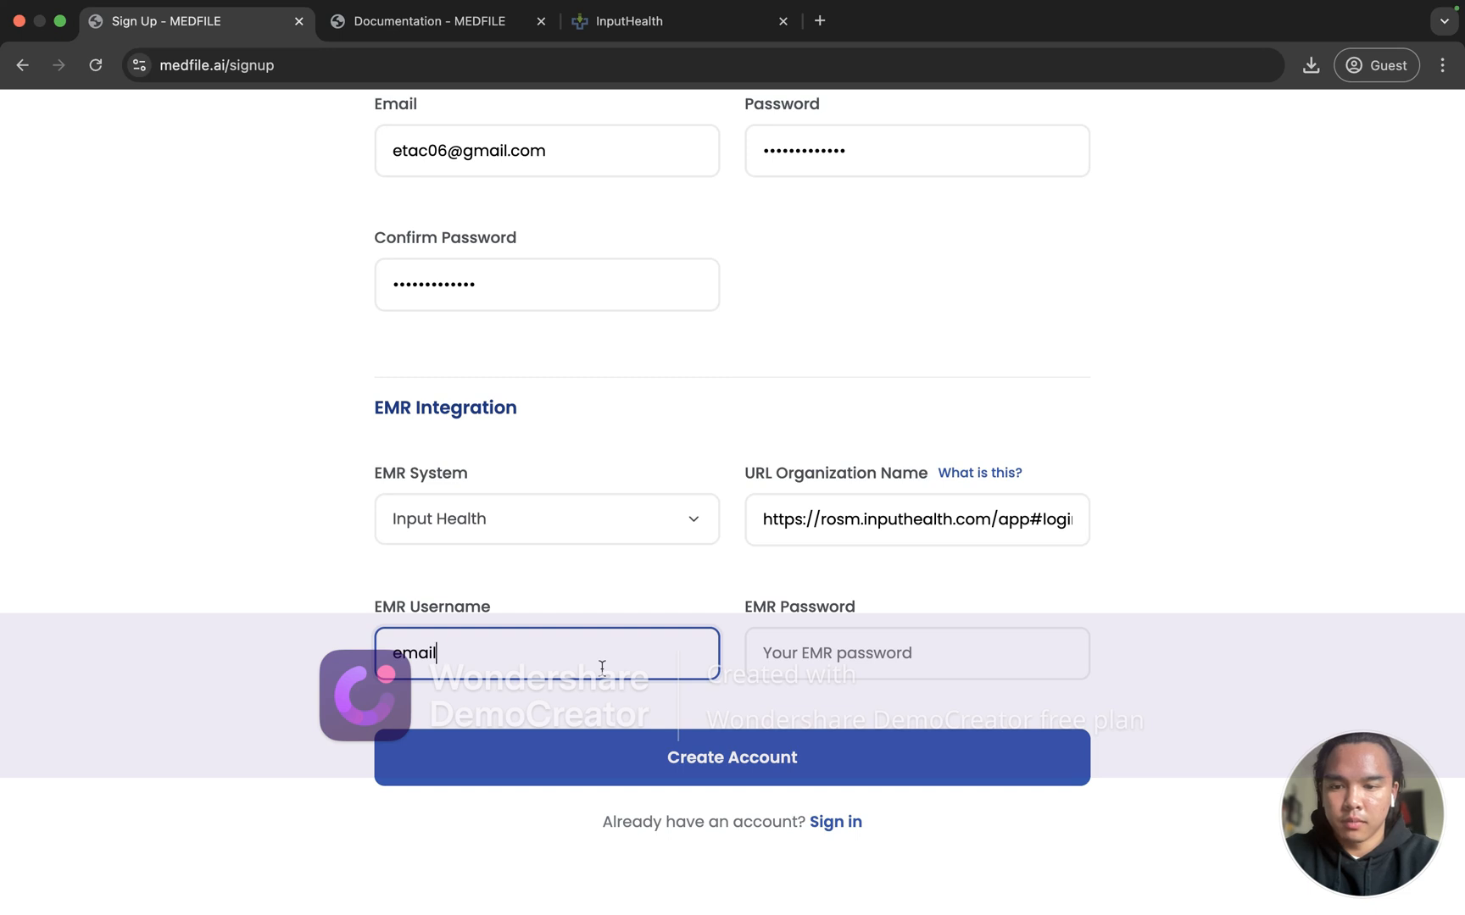
text(@email.com)
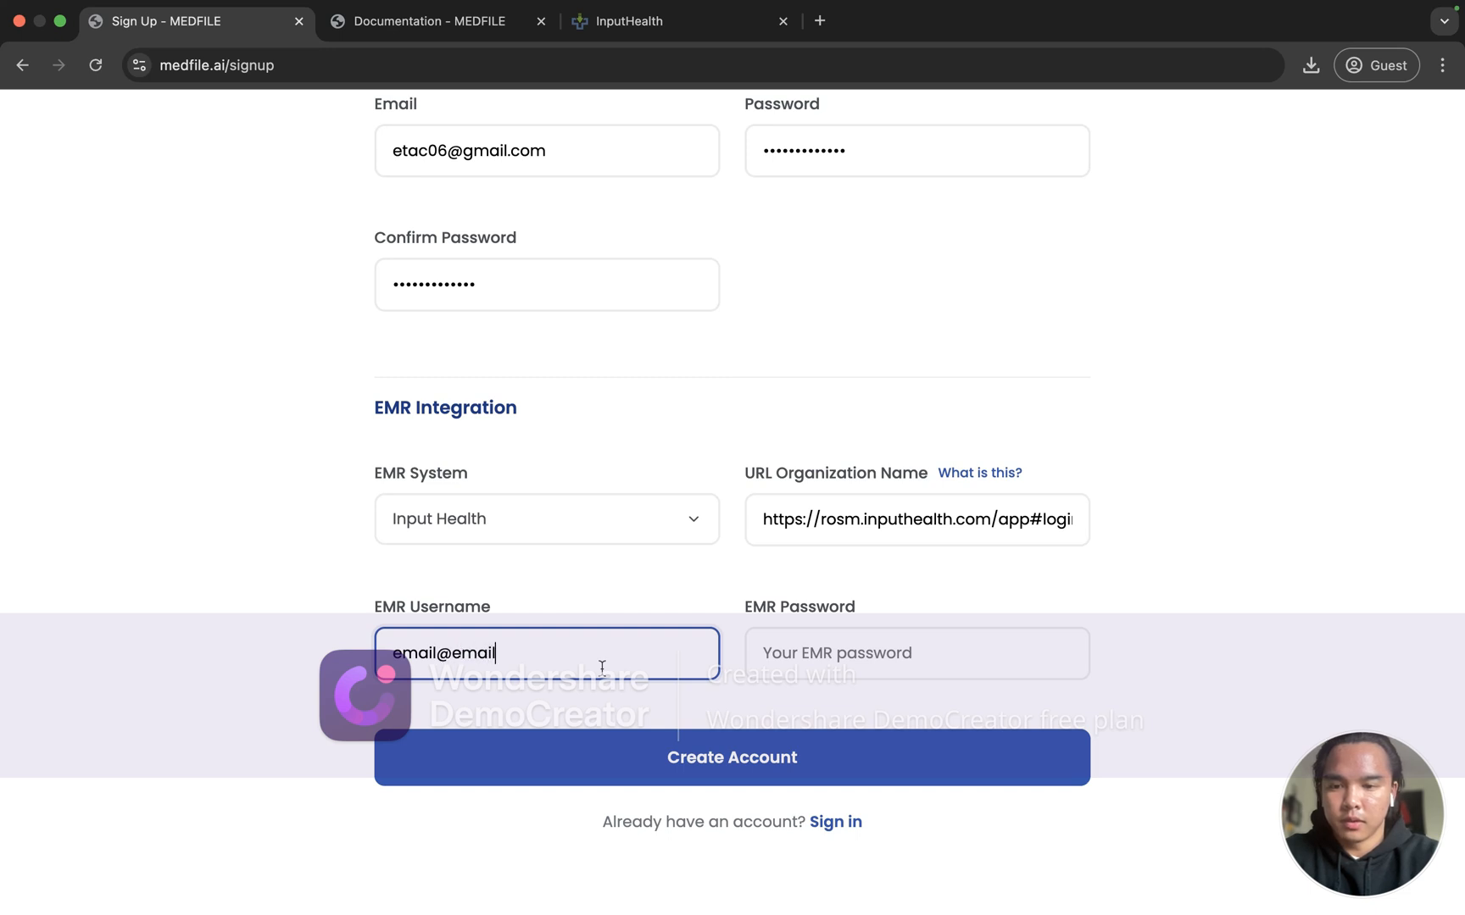
click(823, 644)
text(•••••••)
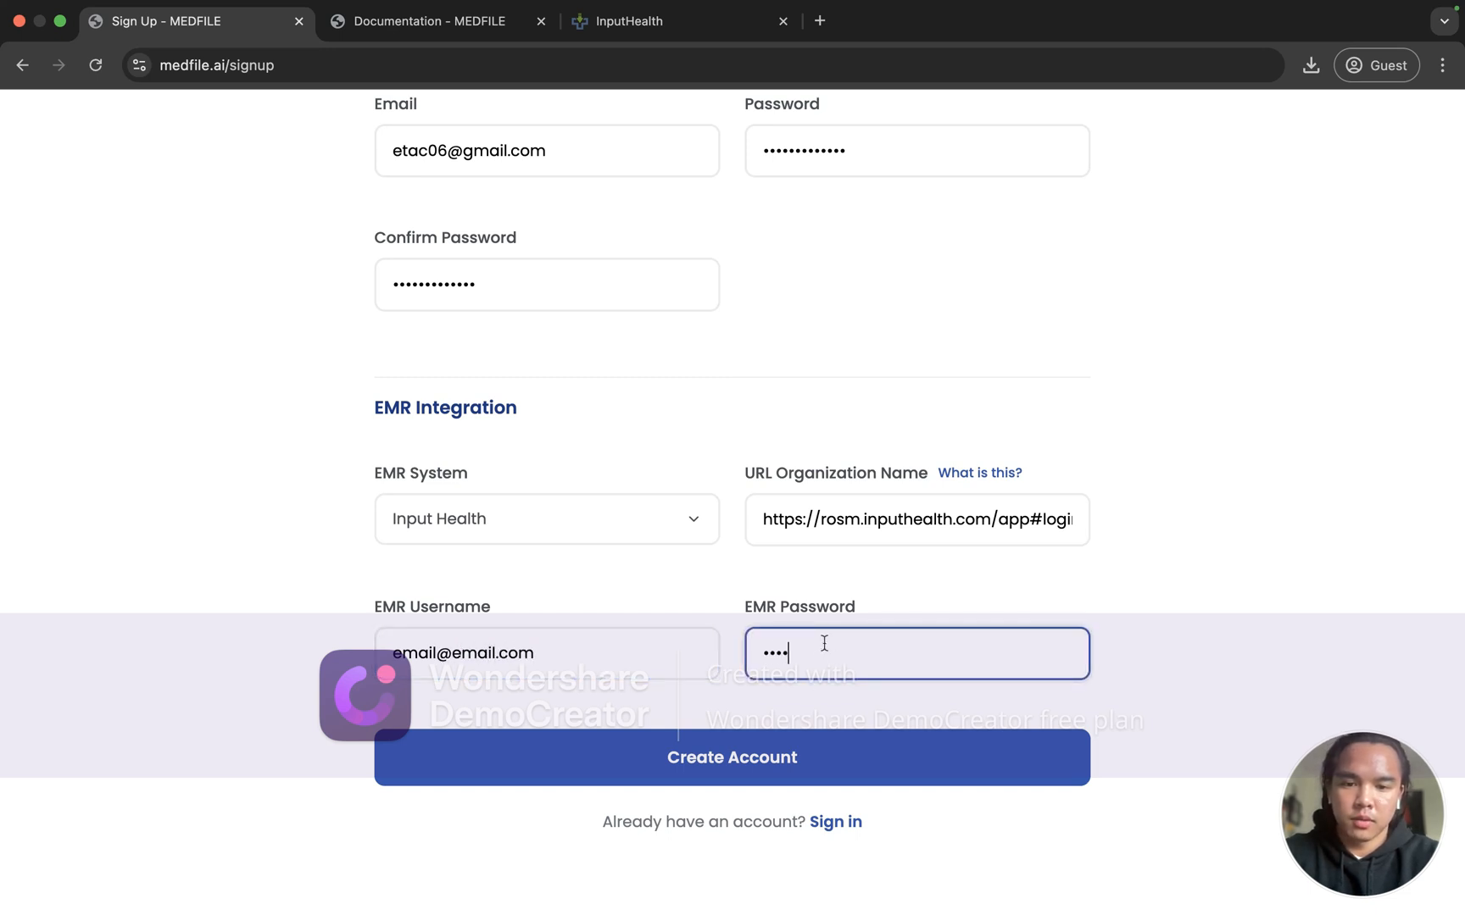
click(732, 660)
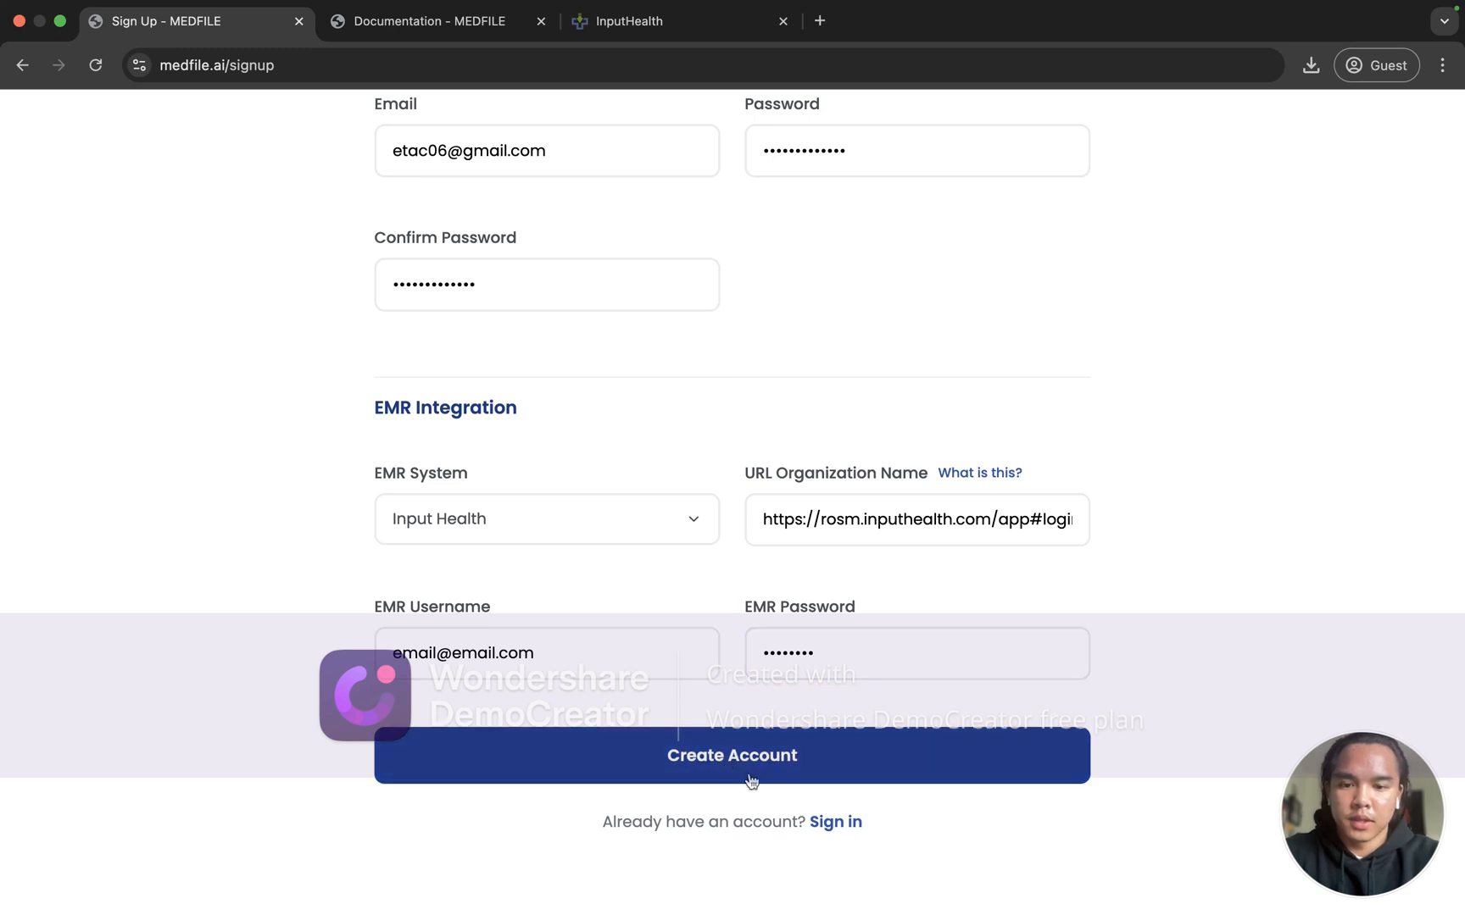
Step: Review the account Email field, then go to the Sign in page for an existing account
scroll(727, 519, up, 1)
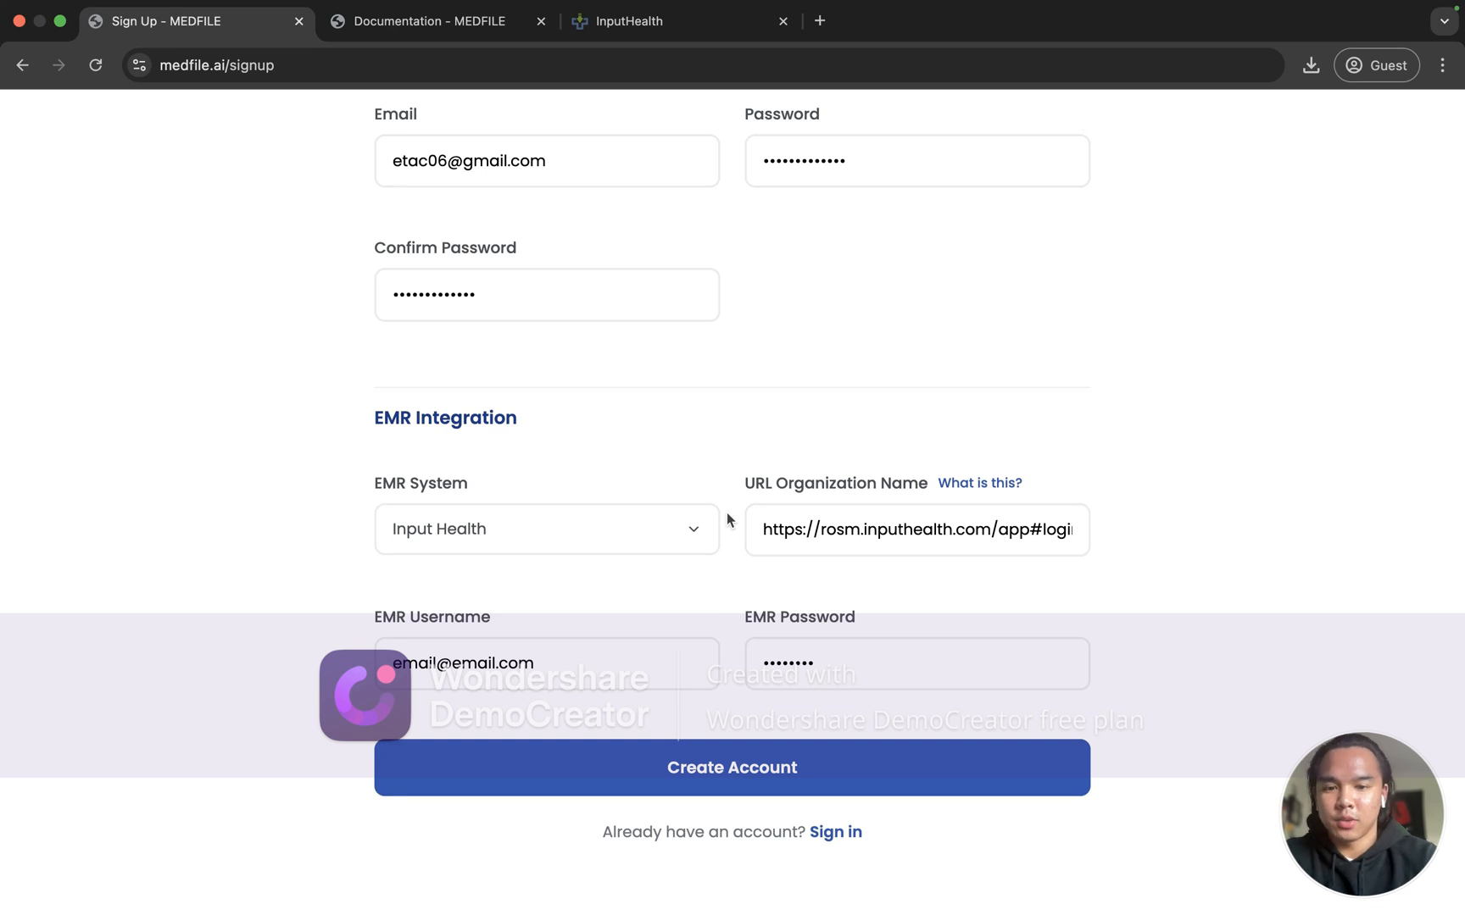
scroll(727, 518, up, 5)
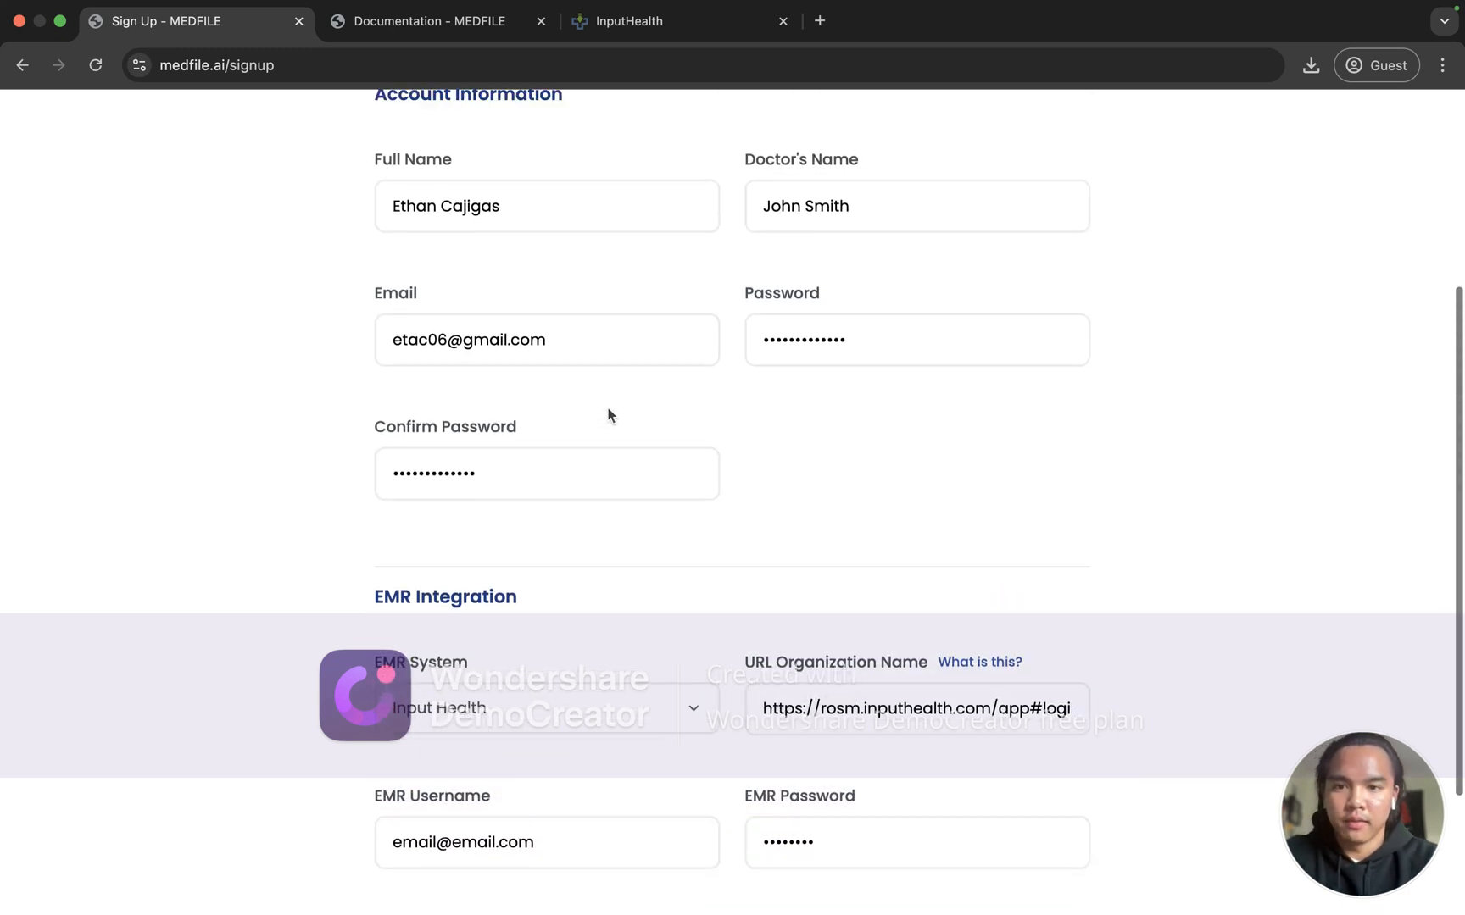
scroll(610, 416, up, 1)
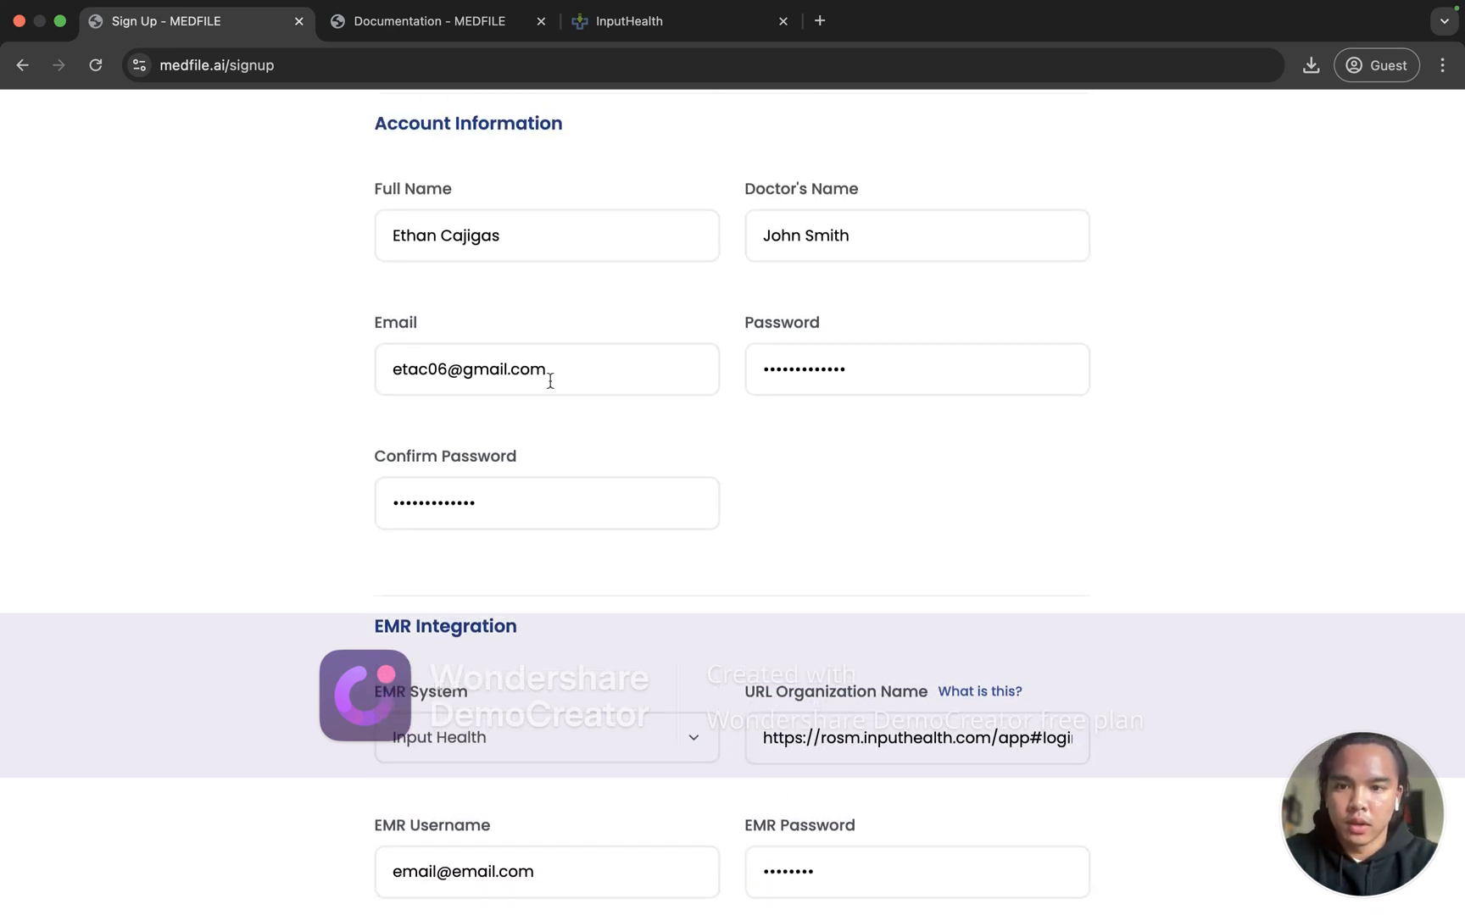
drag(577, 368, 573, 332)
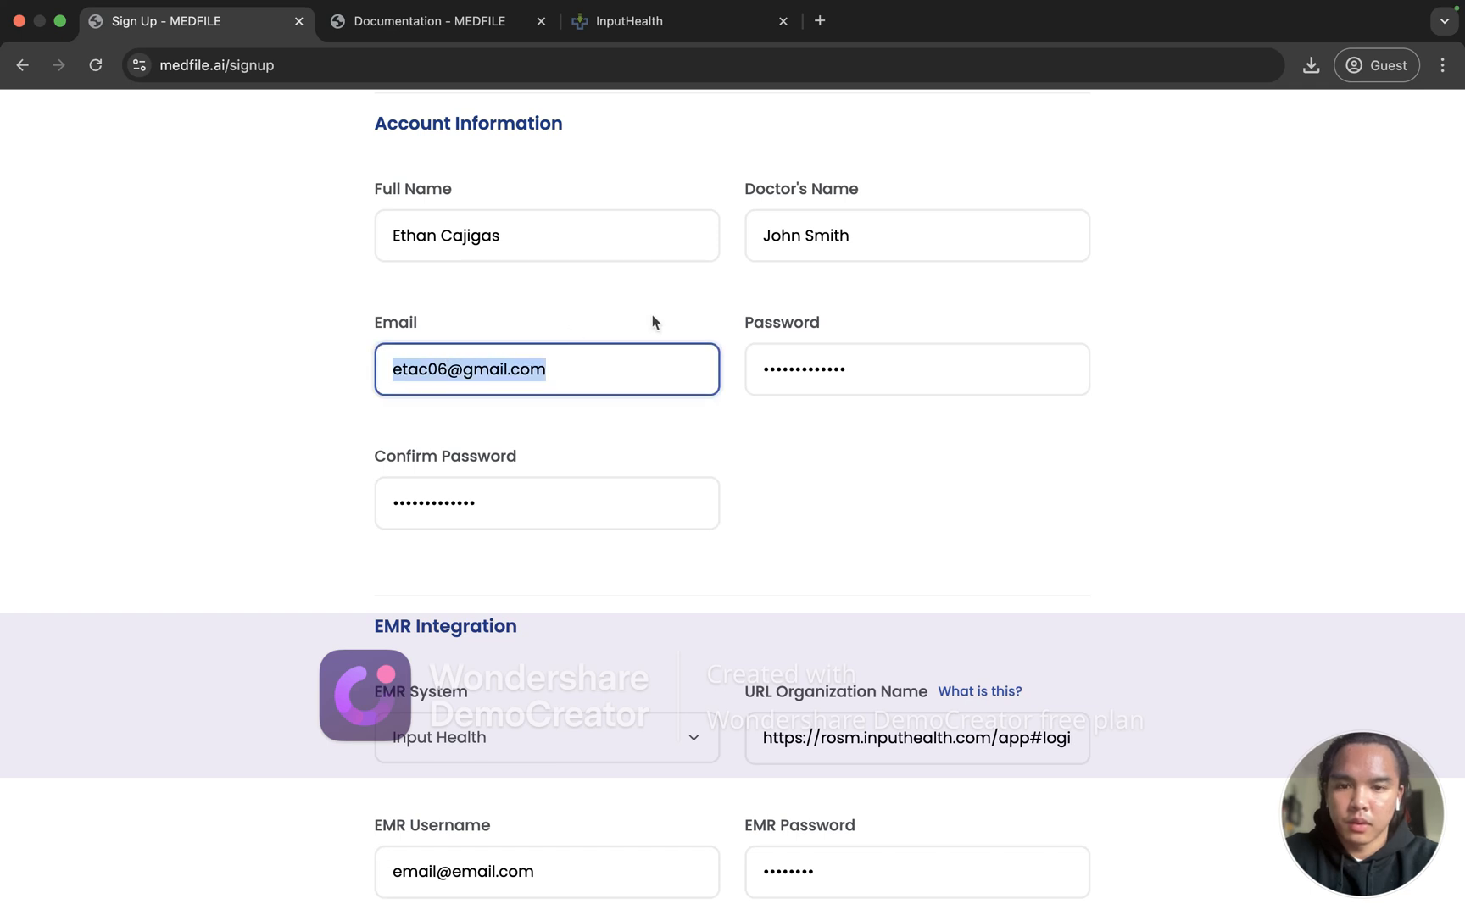
scroll(918, 692, down, 5)
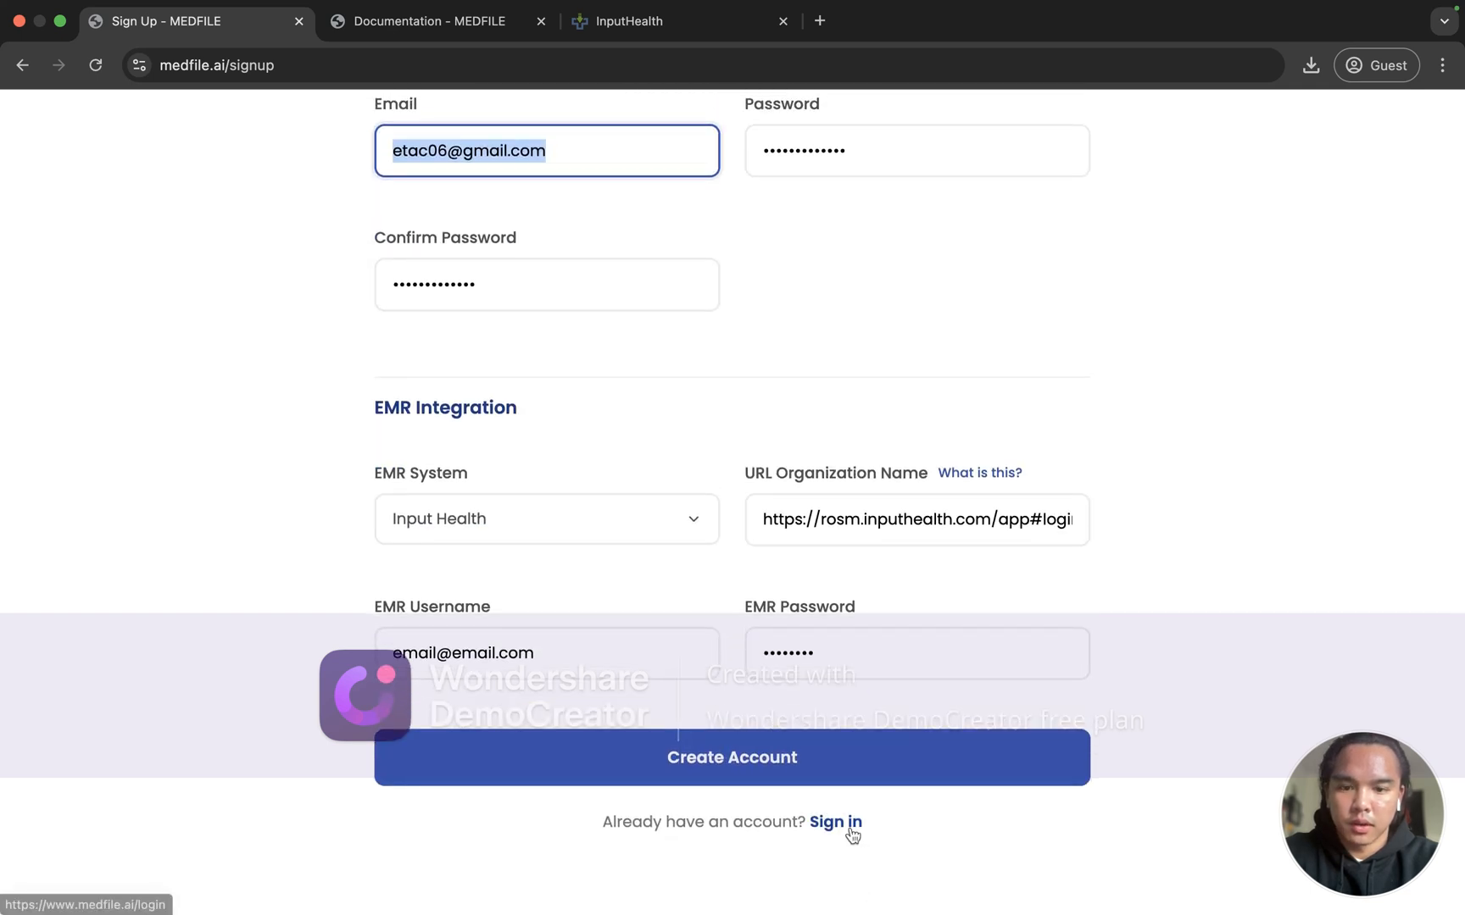
click(850, 828)
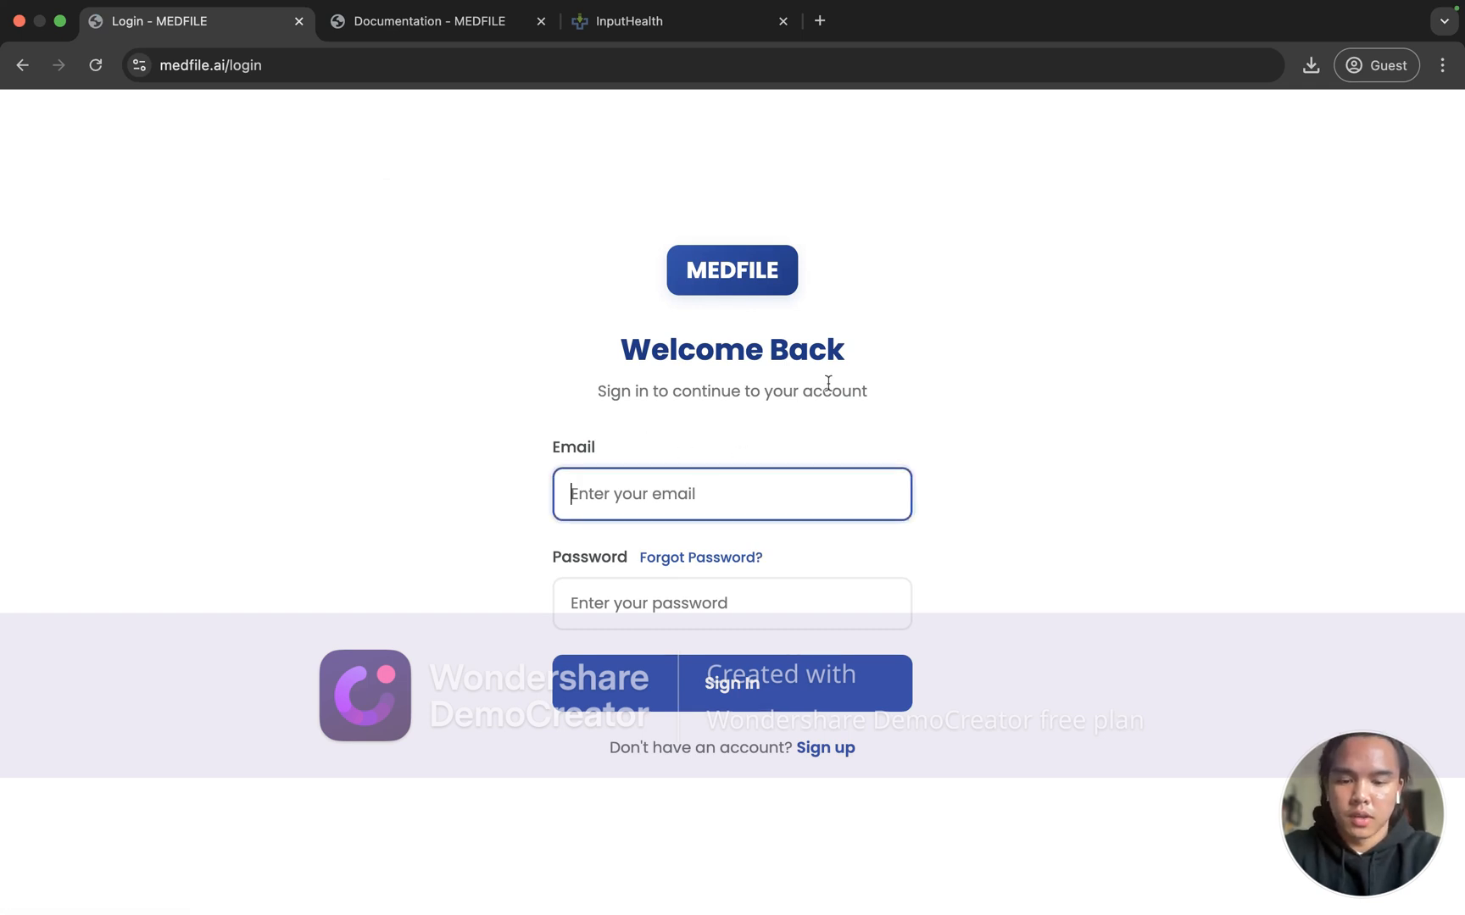
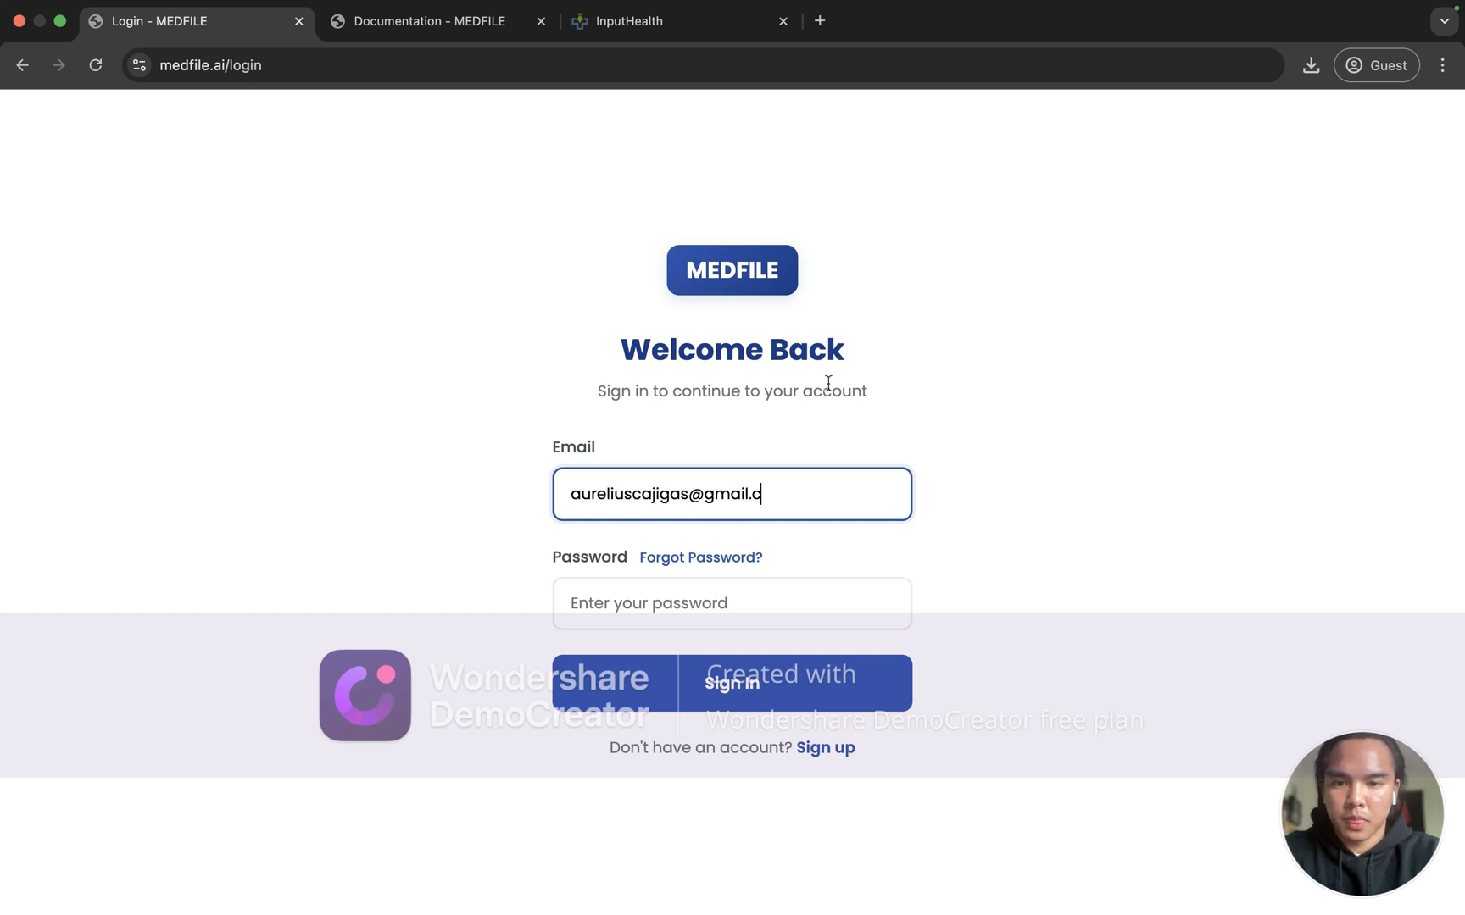
Step: Sign in with the account e-mail and password, then switch to the InputHealth inbox
click(807, 595)
text(•••••••••••)
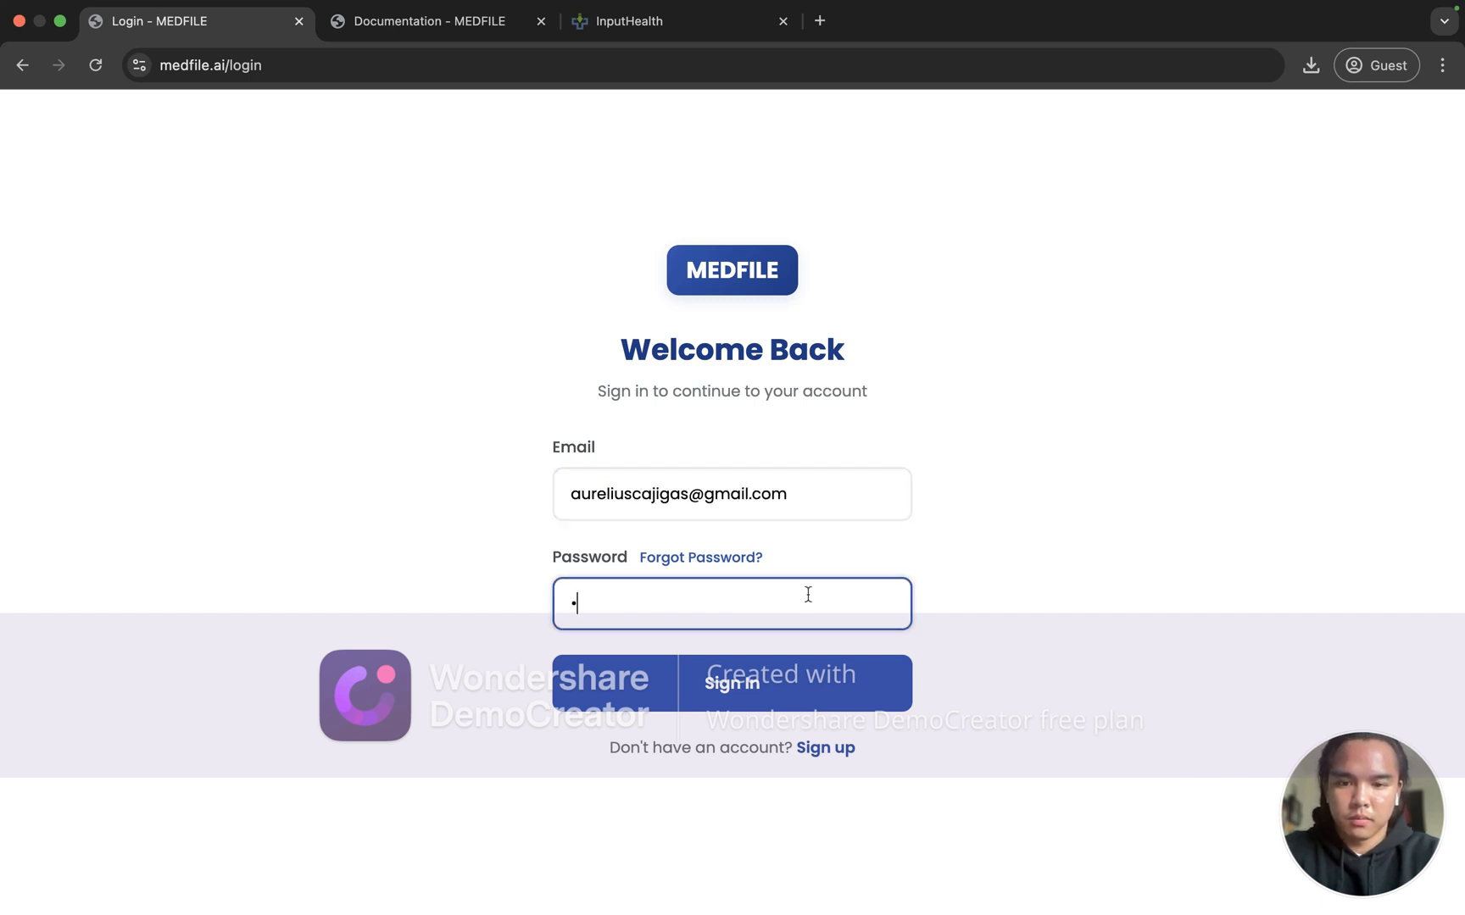
text(••)
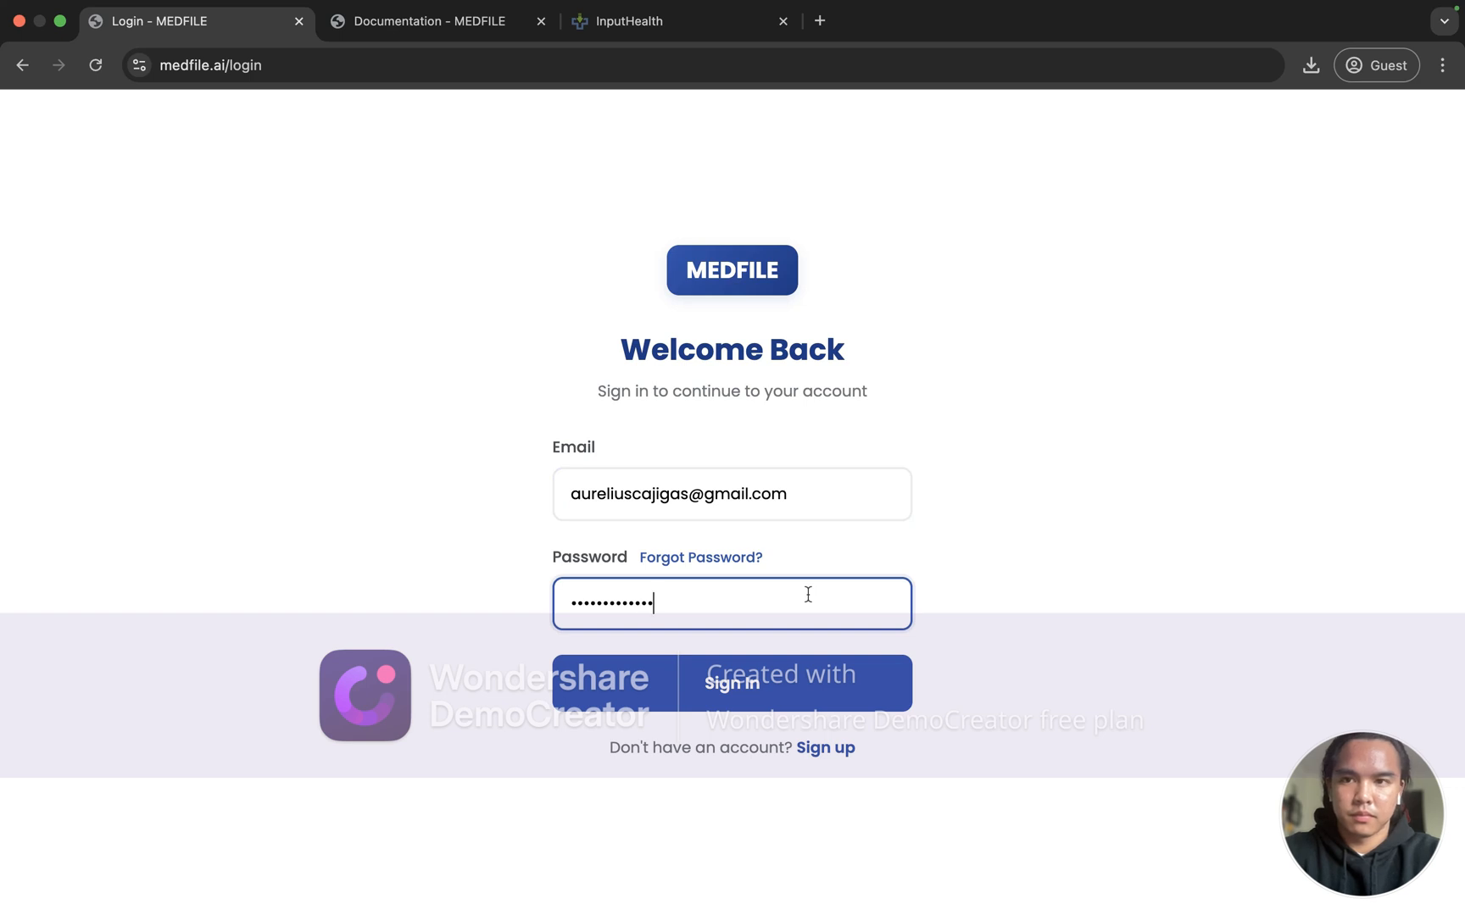
key(Return)
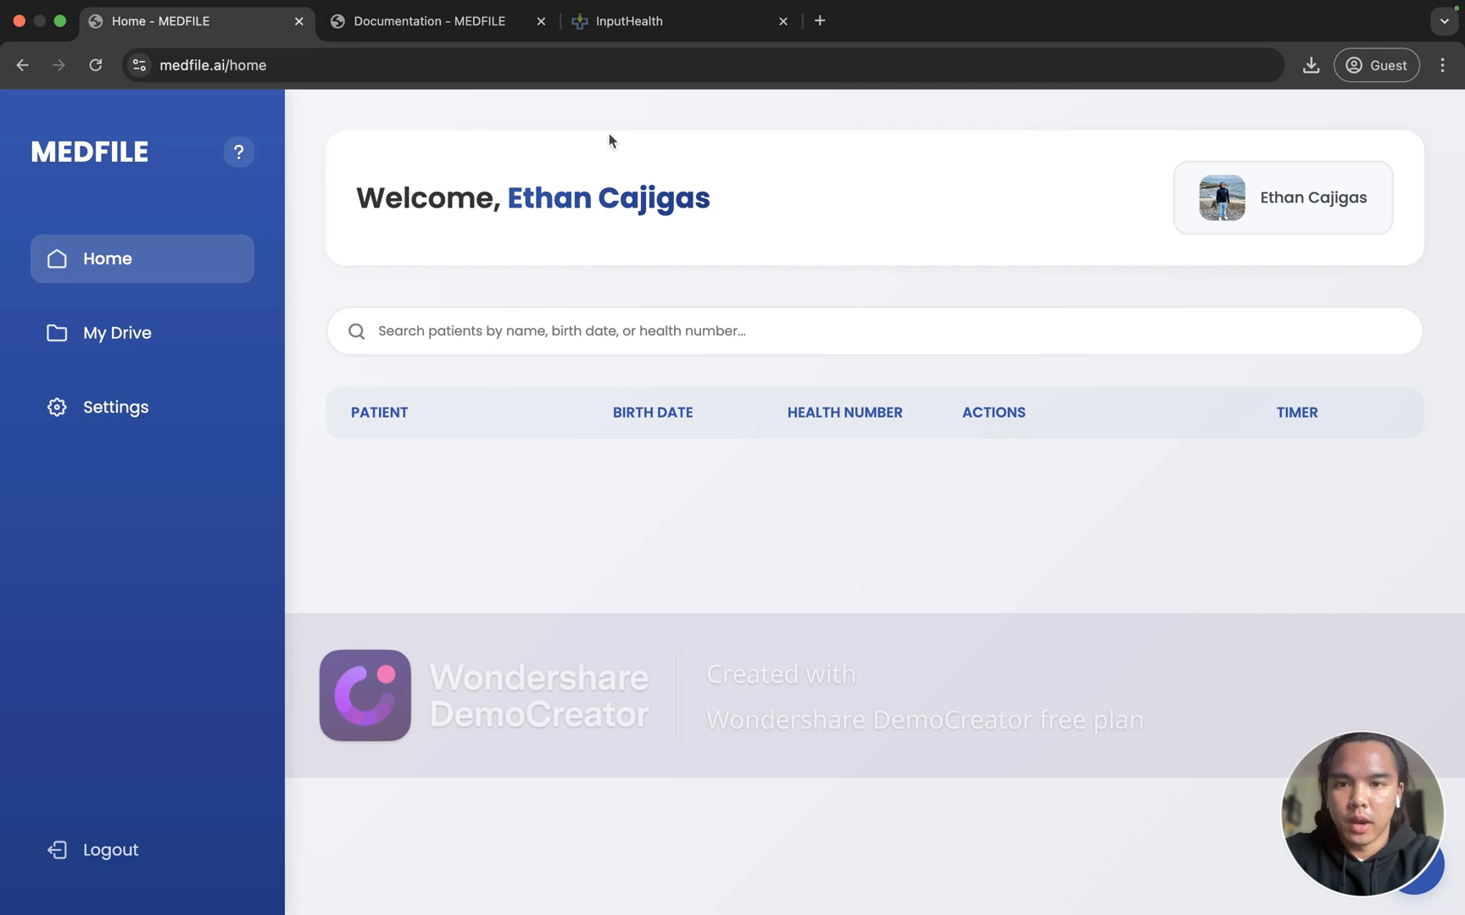
click(639, 32)
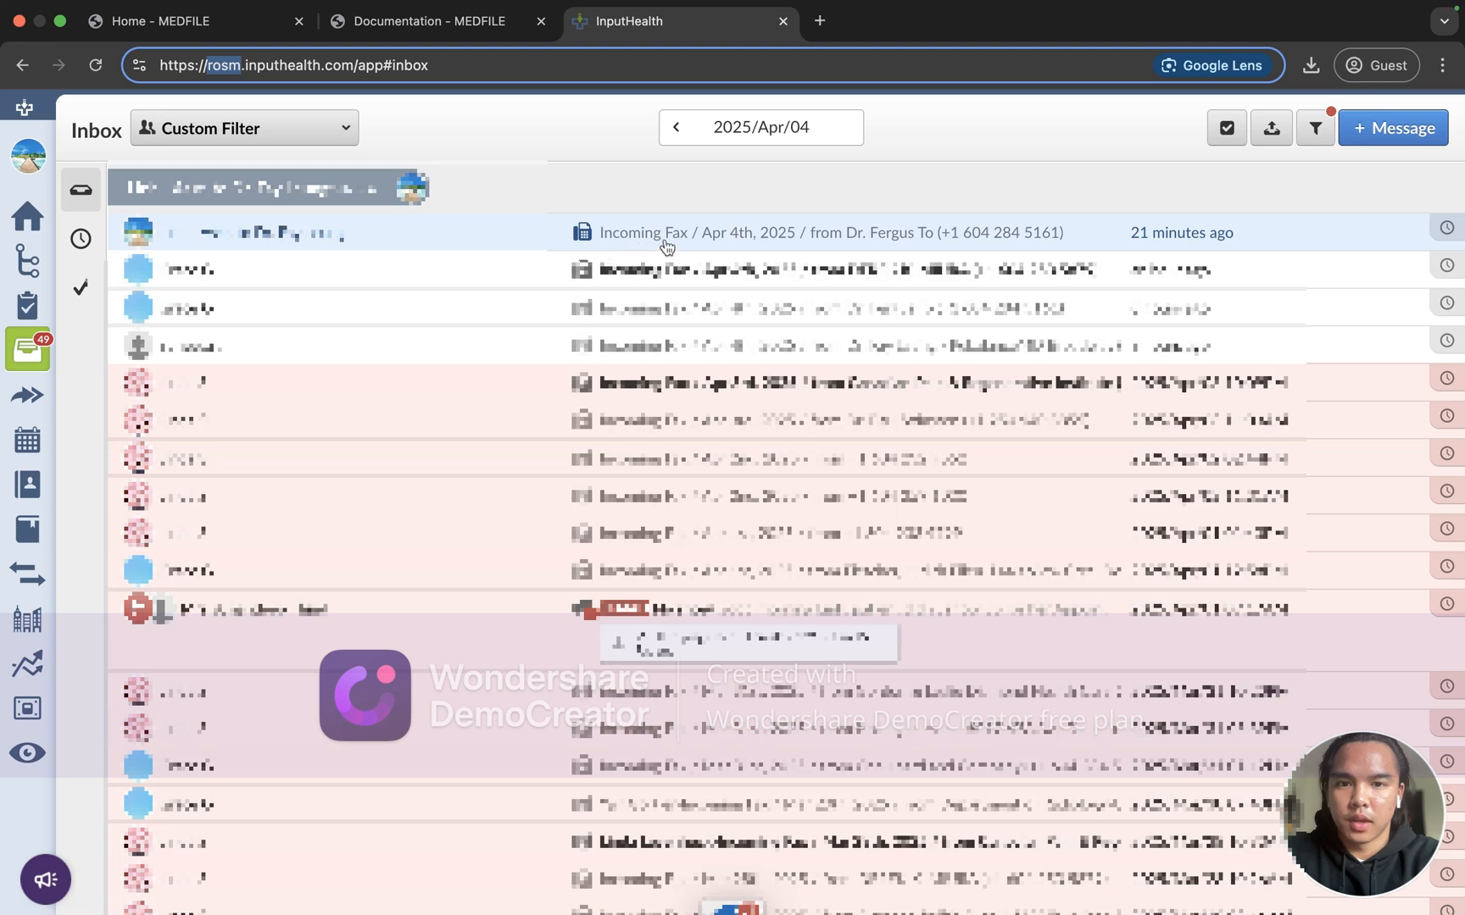
Step: Save the Apr 4th incoming fax as a PDF in Downloads and return to MEDFILE
click(734, 231)
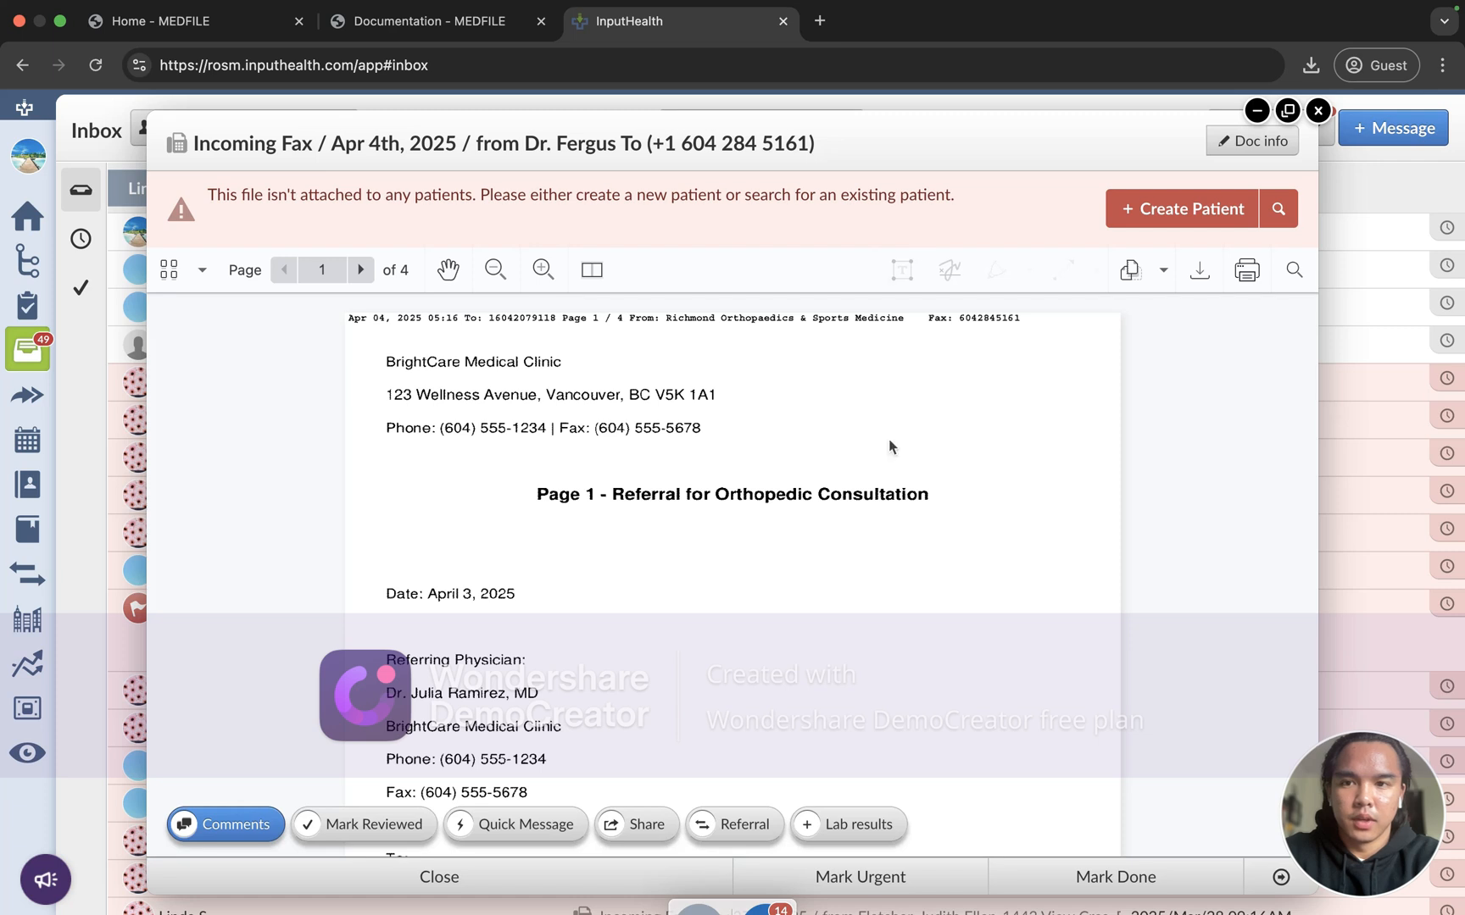
click(1200, 272)
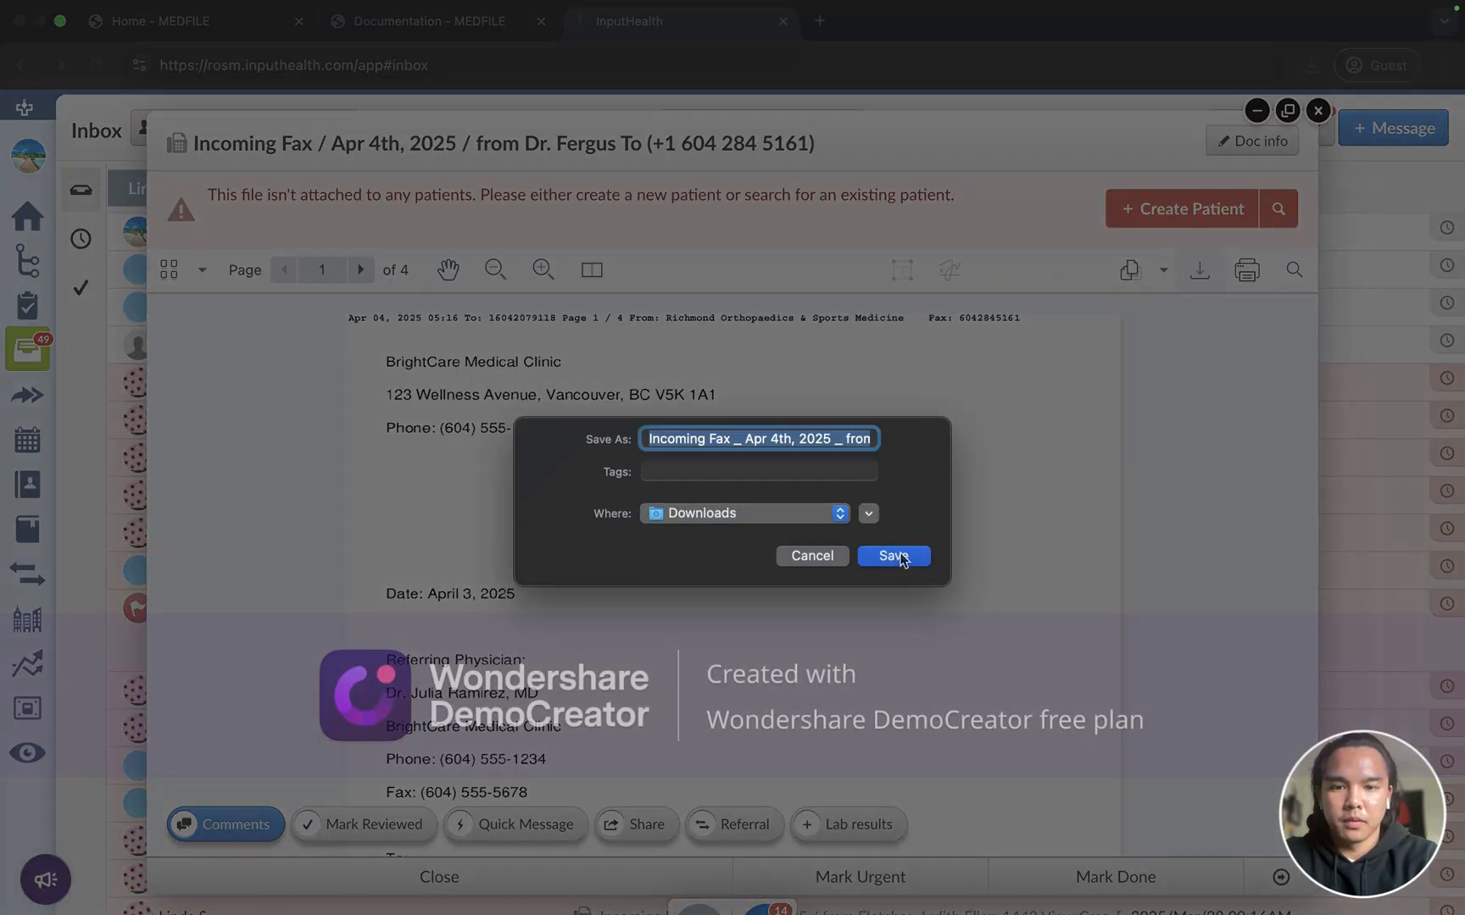
click(901, 557)
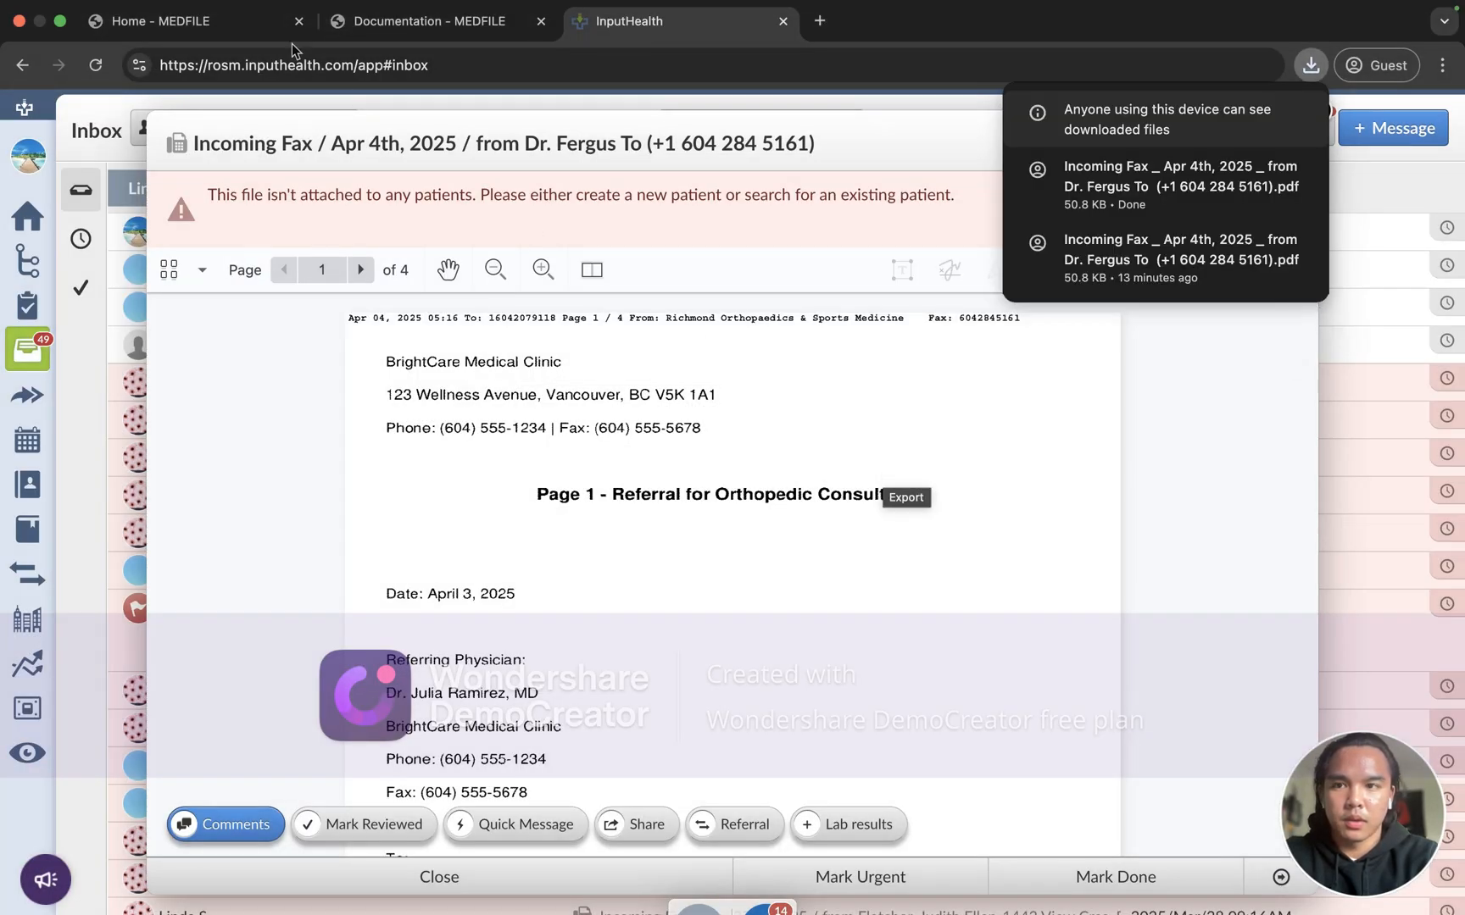
click(271, 22)
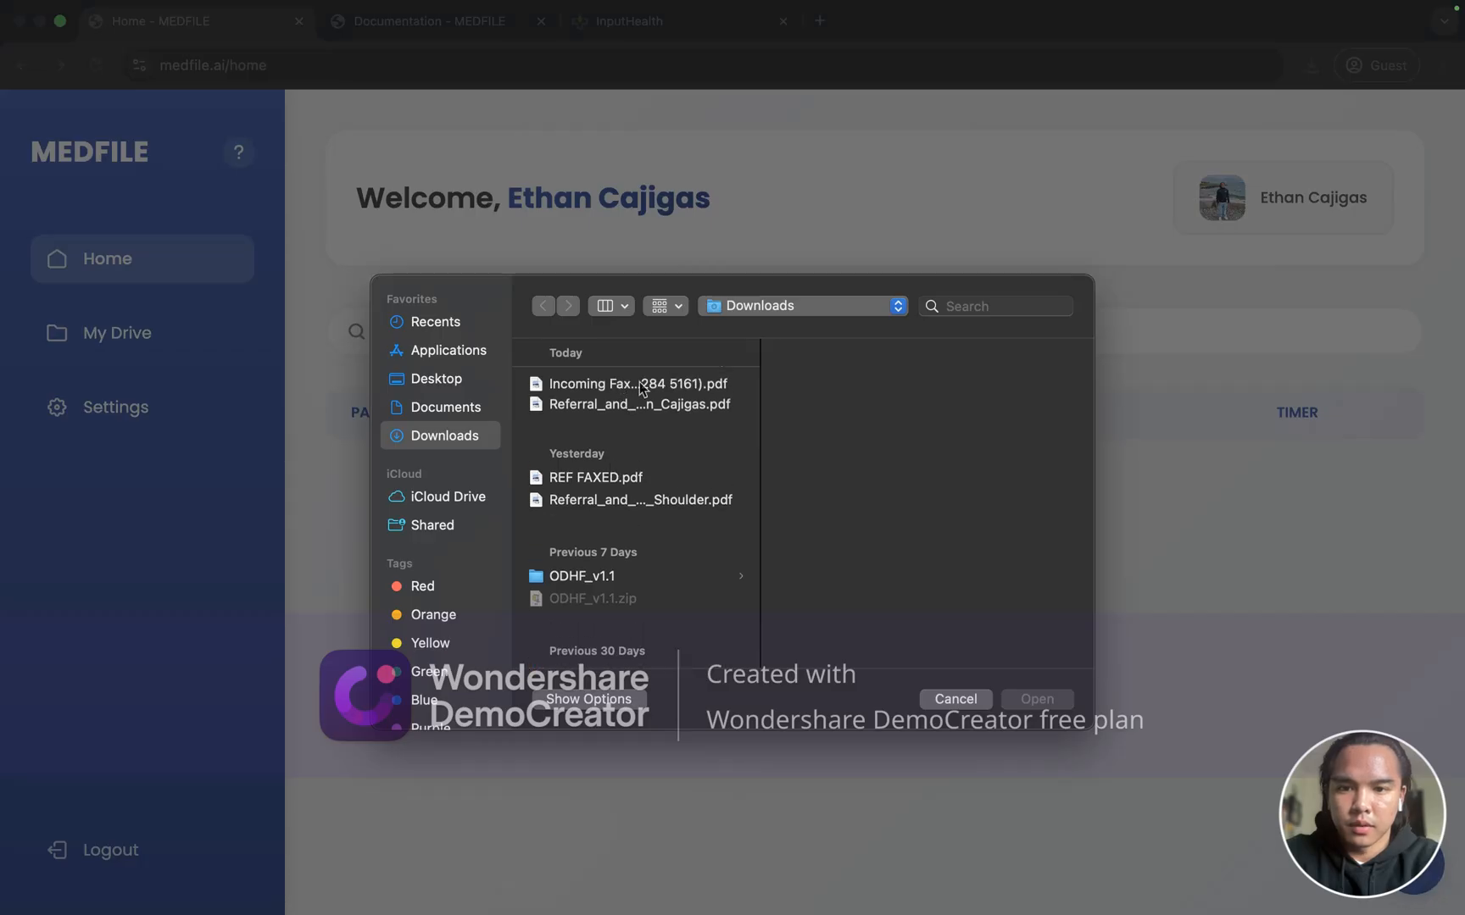
Step: Upload the downloaded fax PDF and point out the patient entry's TIMER countdown
click(651, 390)
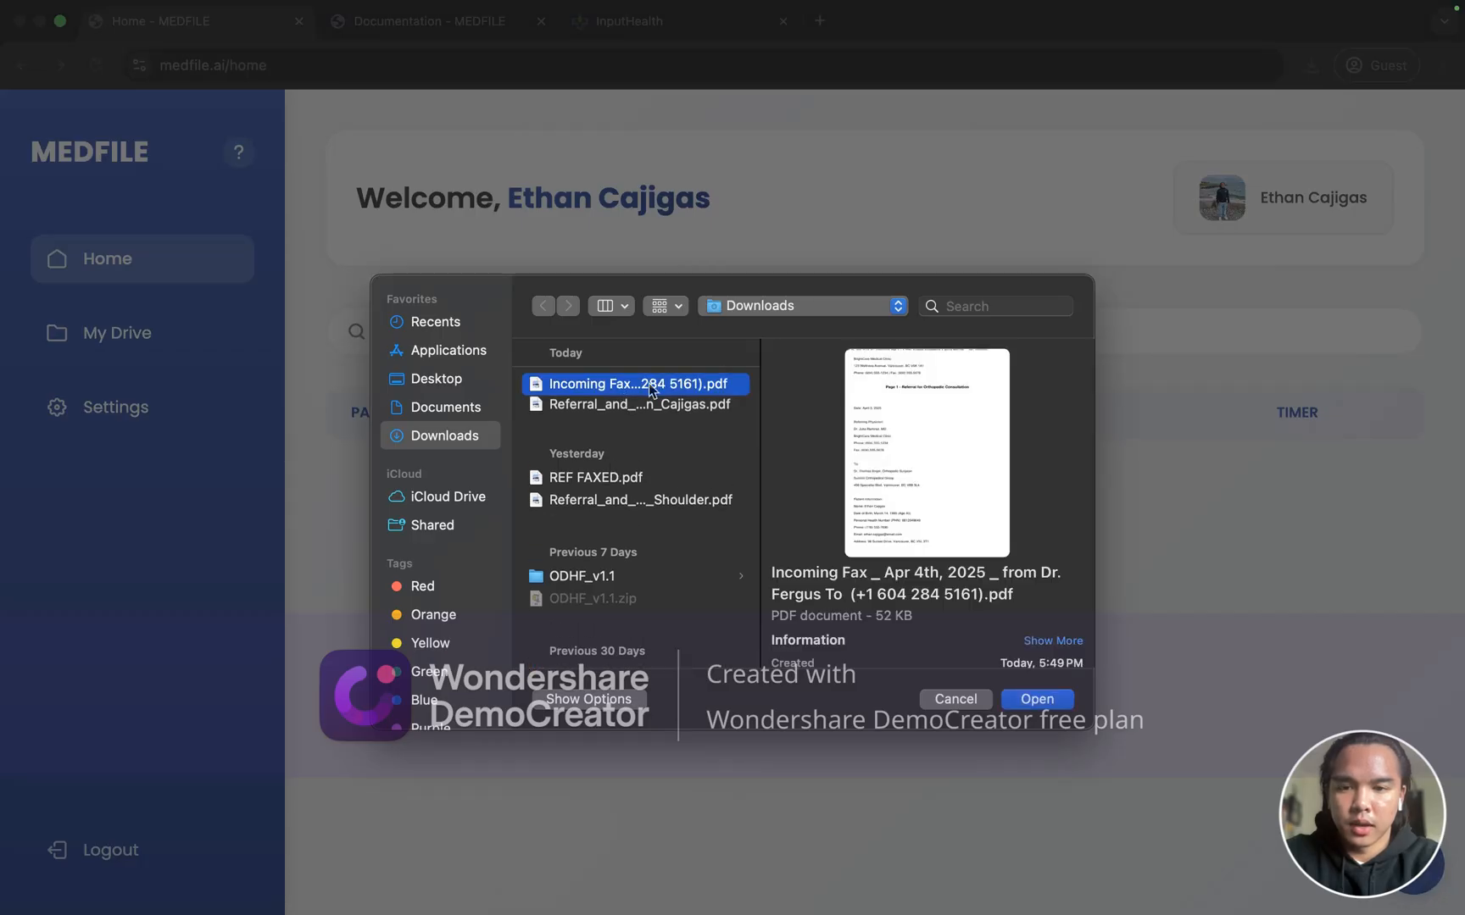
double_click(651, 391)
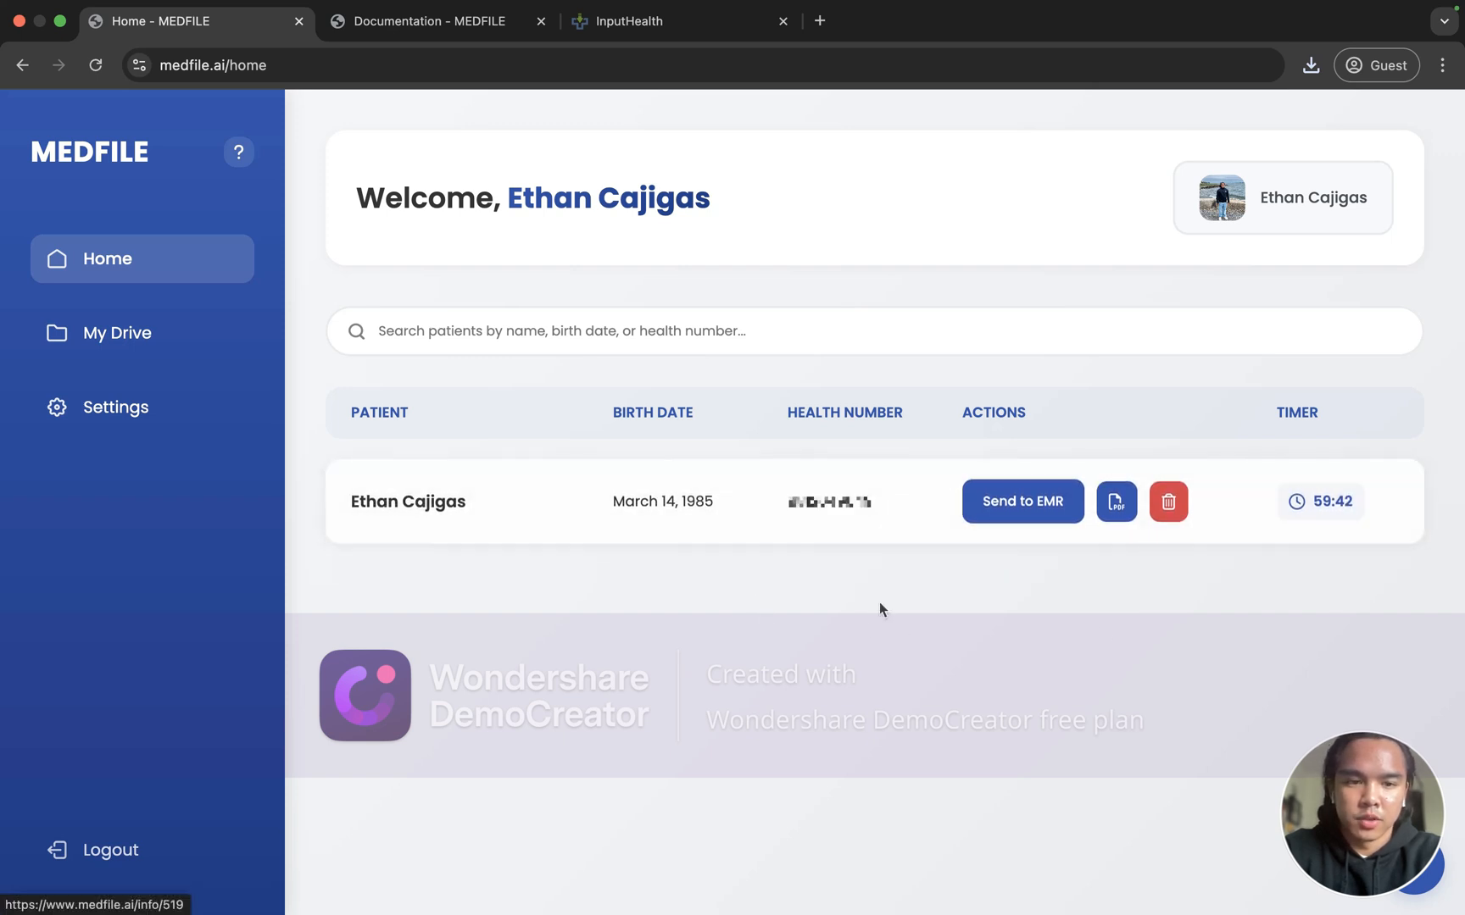
double_click(1298, 413)
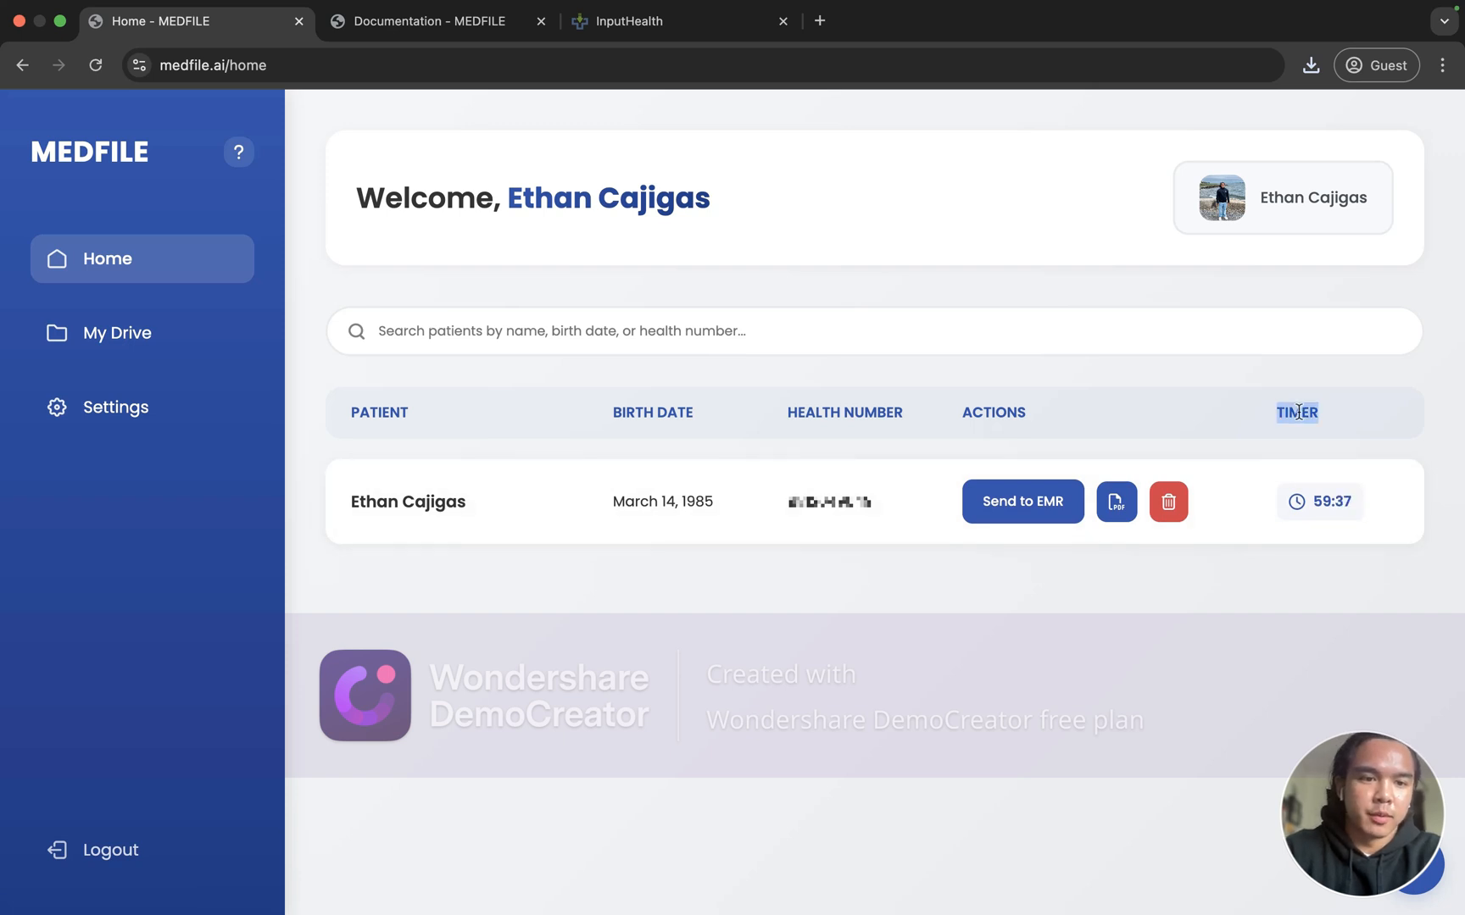
click(1294, 438)
double_click(1324, 412)
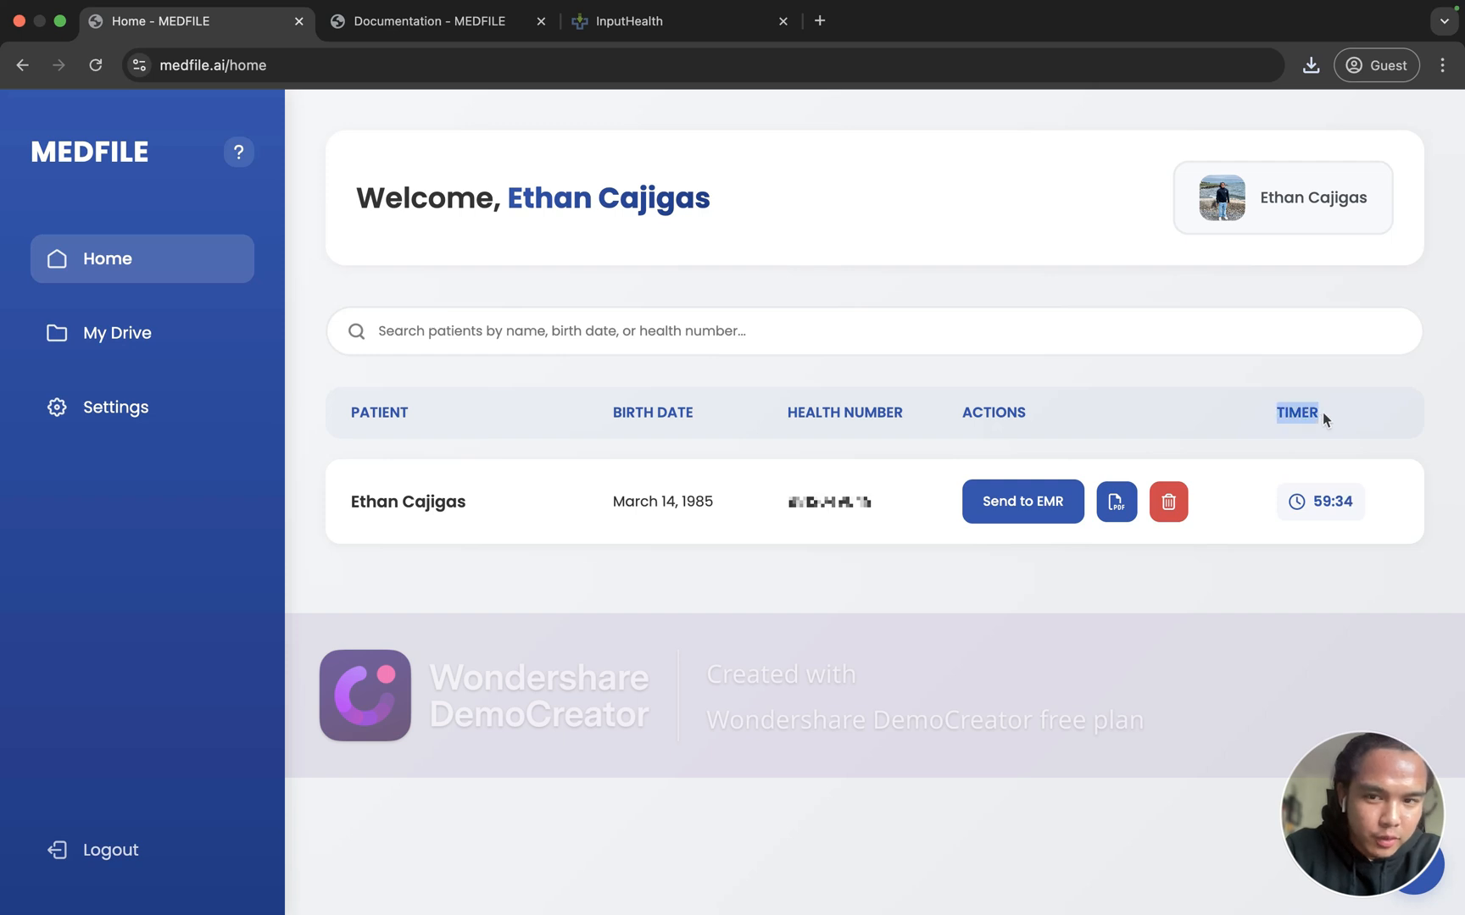
click(1323, 412)
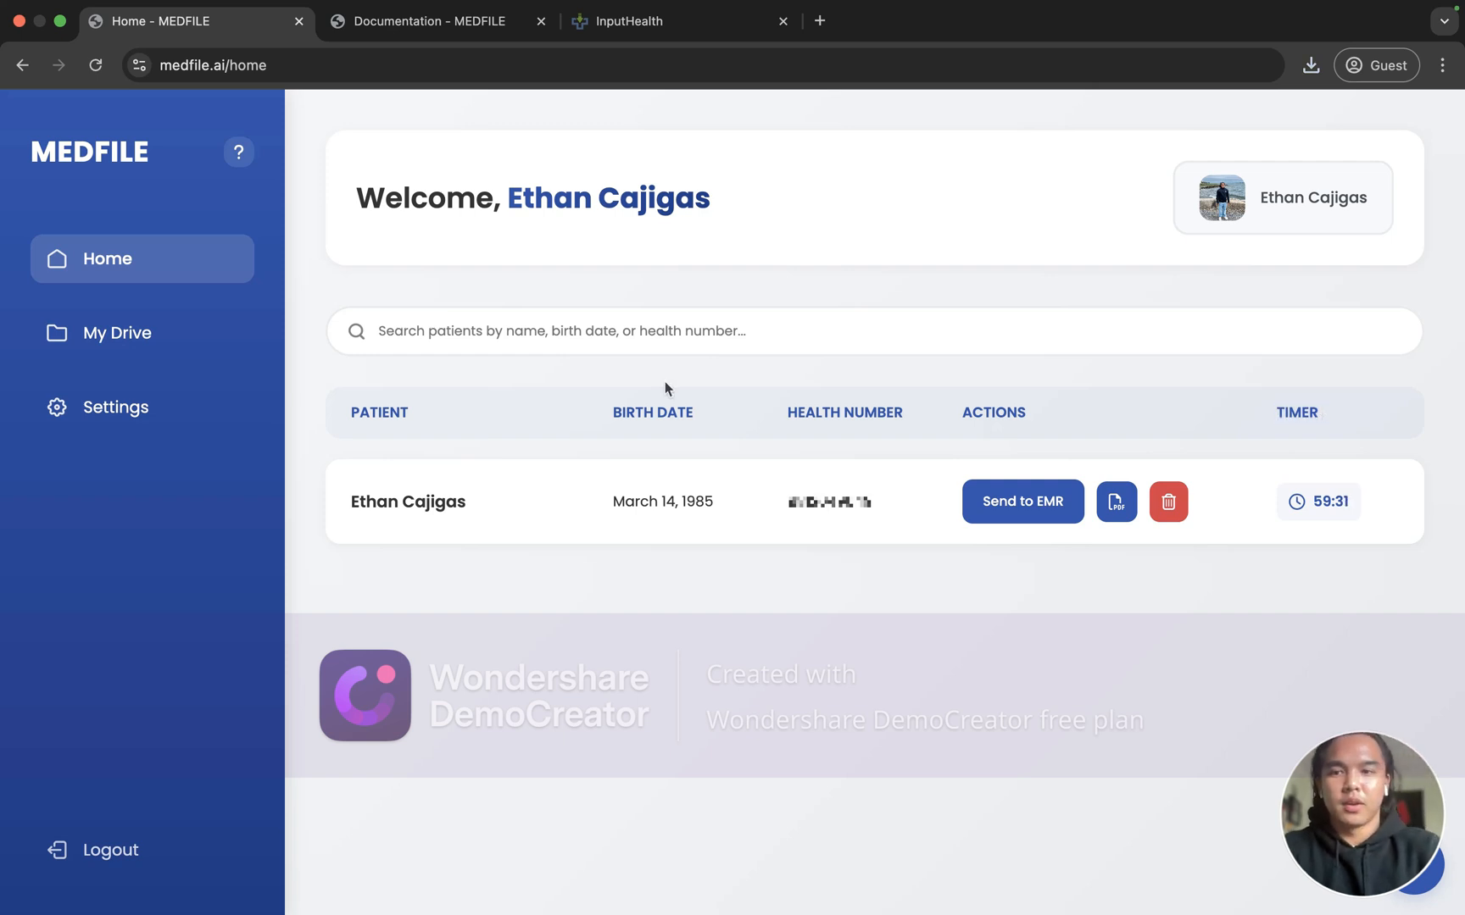
click(148, 408)
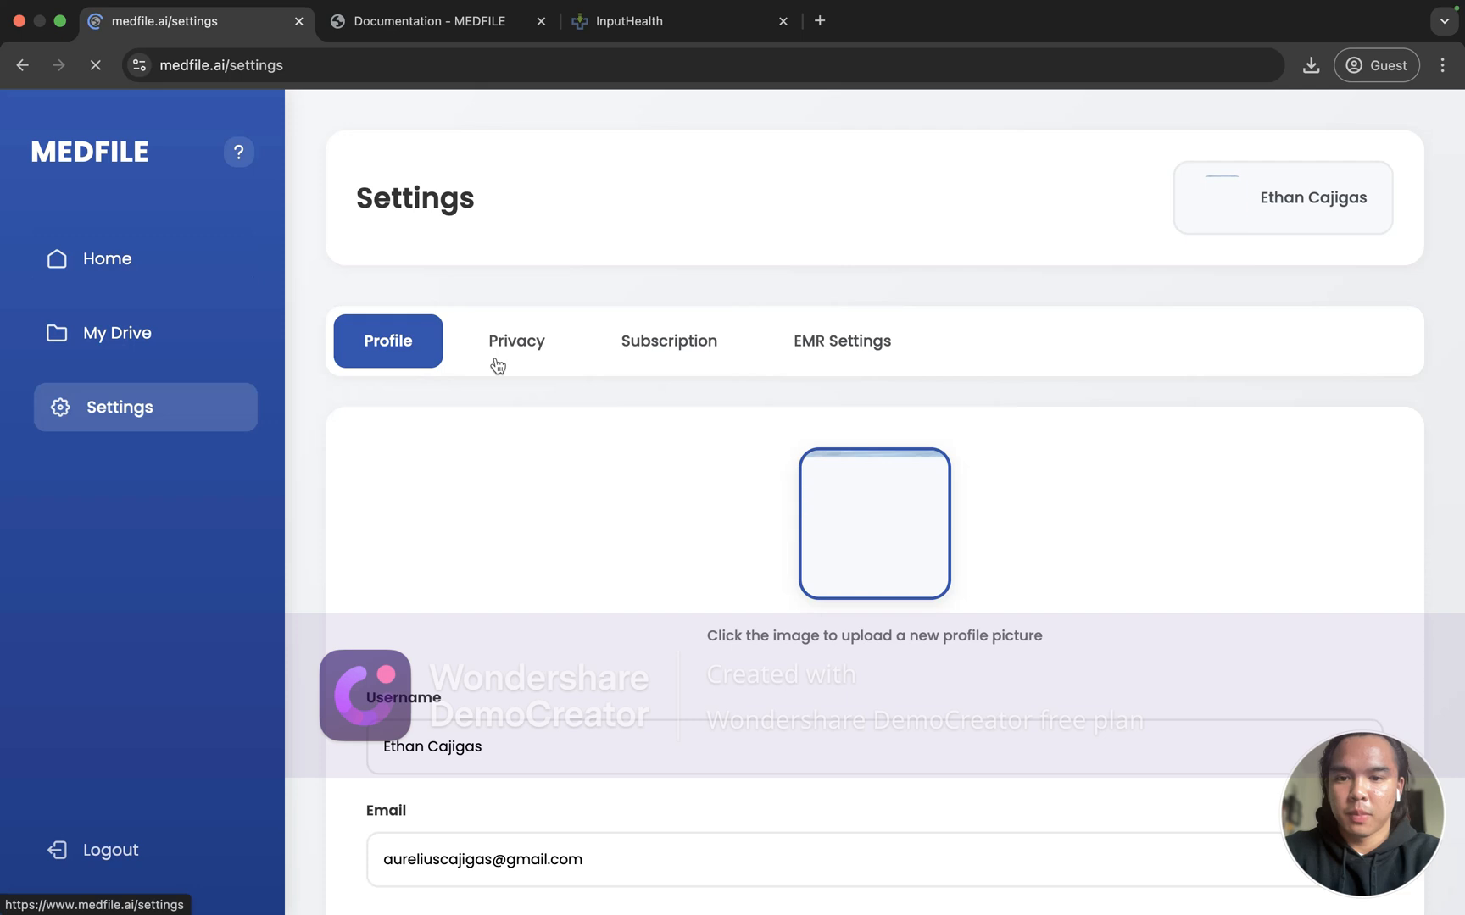
click(508, 338)
scroll(516, 353, down, 1)
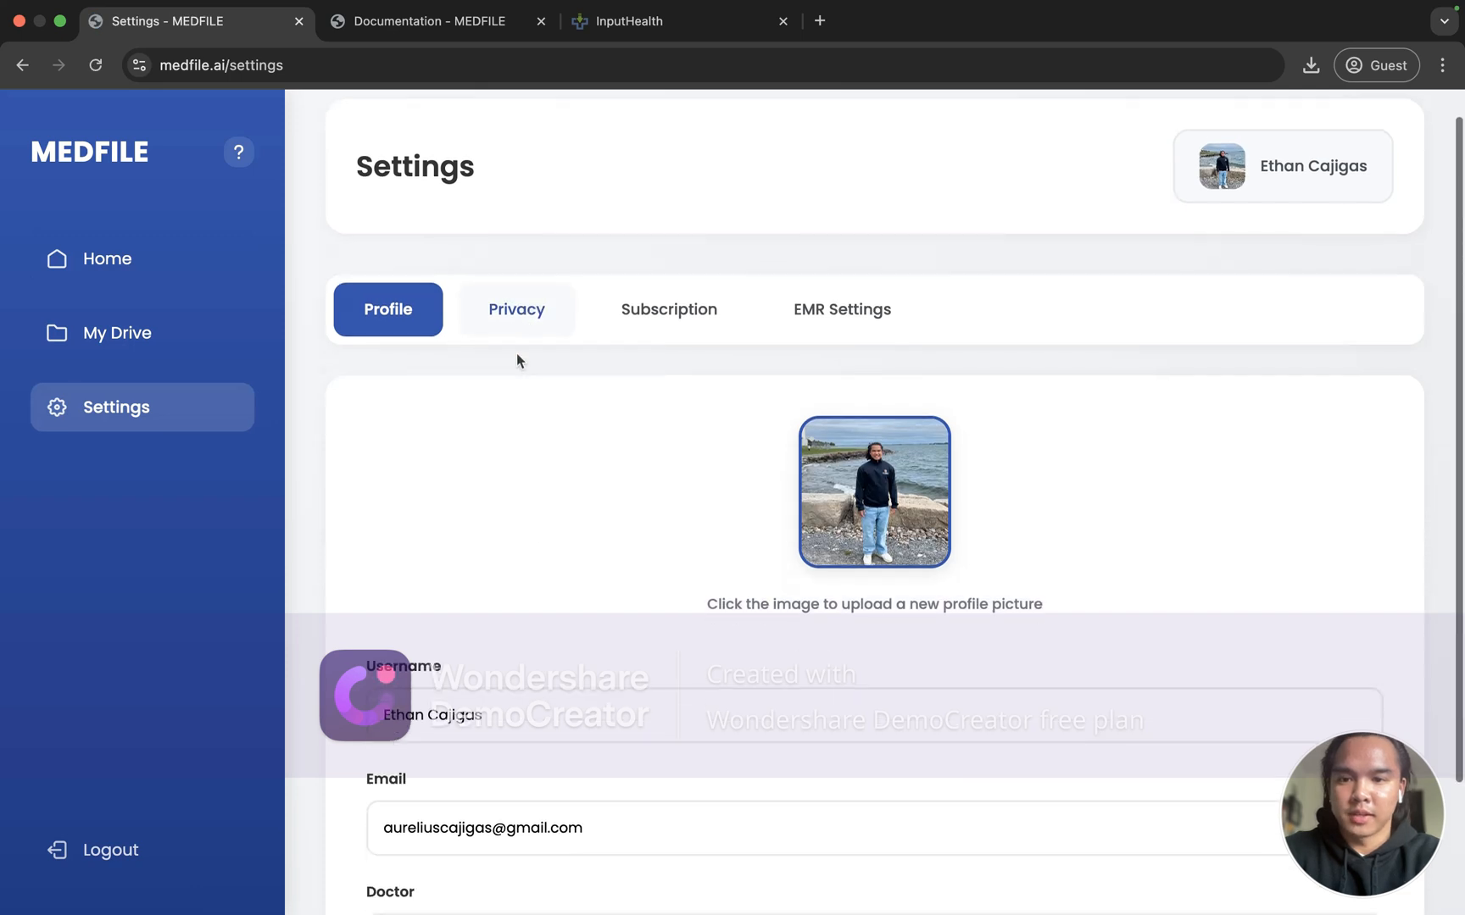
scroll(538, 602, down, 4)
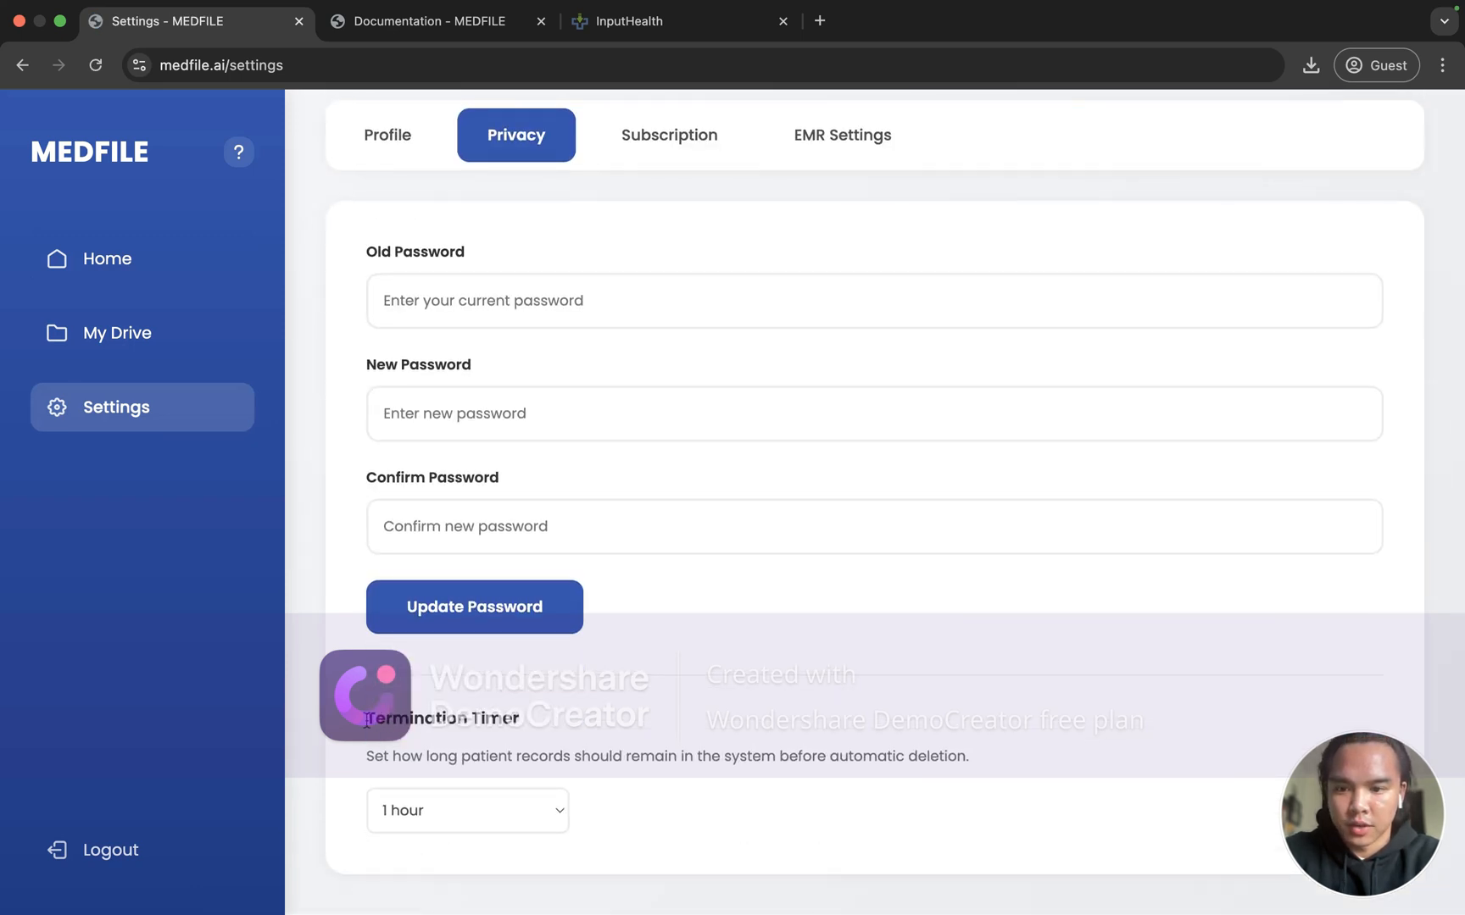
drag(367, 720, 874, 815)
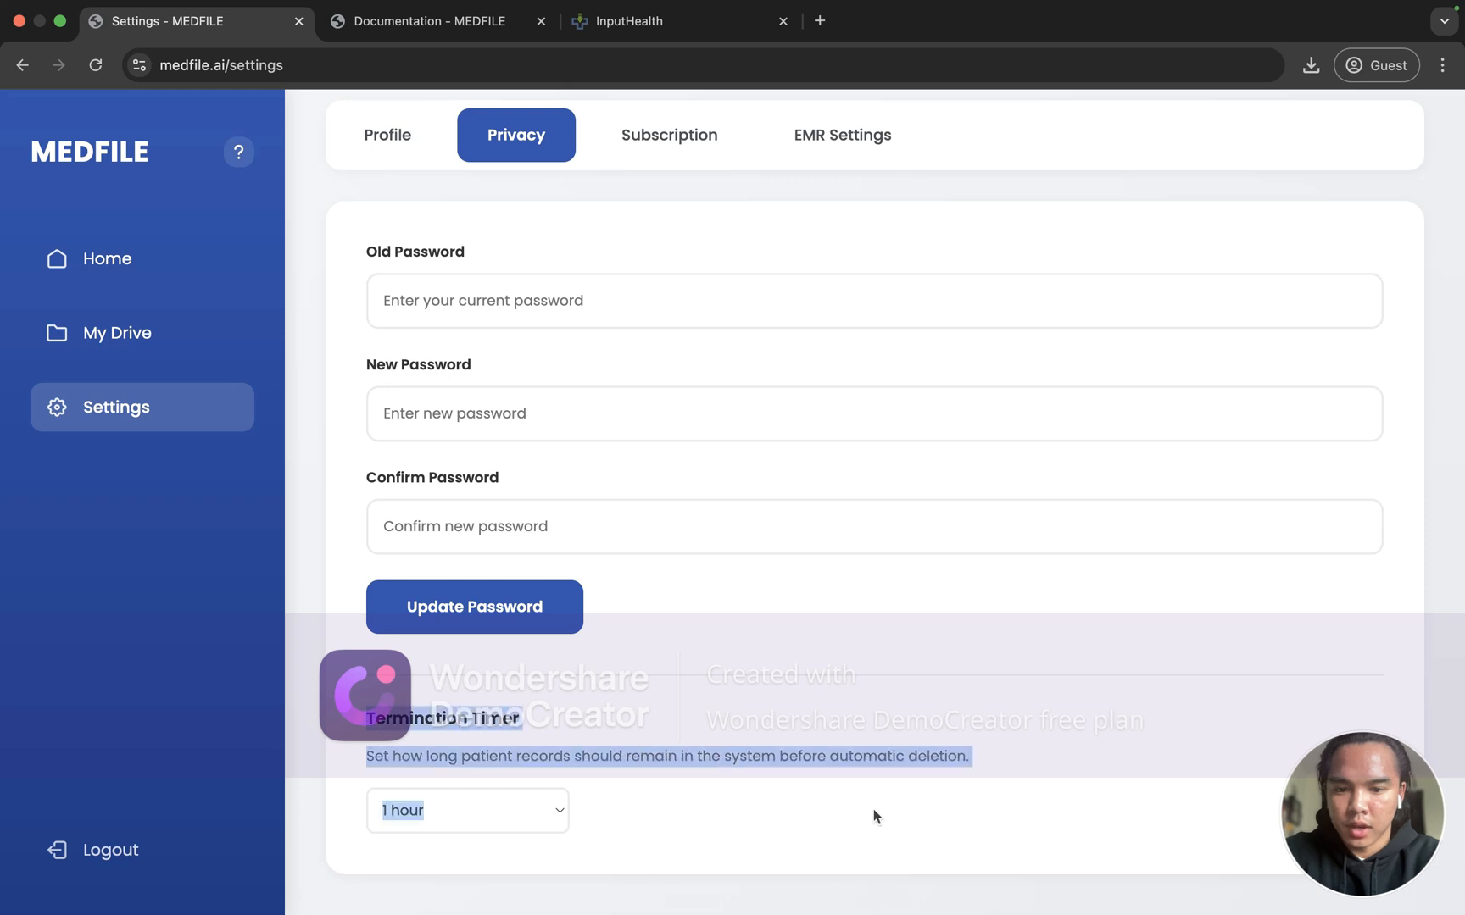
click(1020, 762)
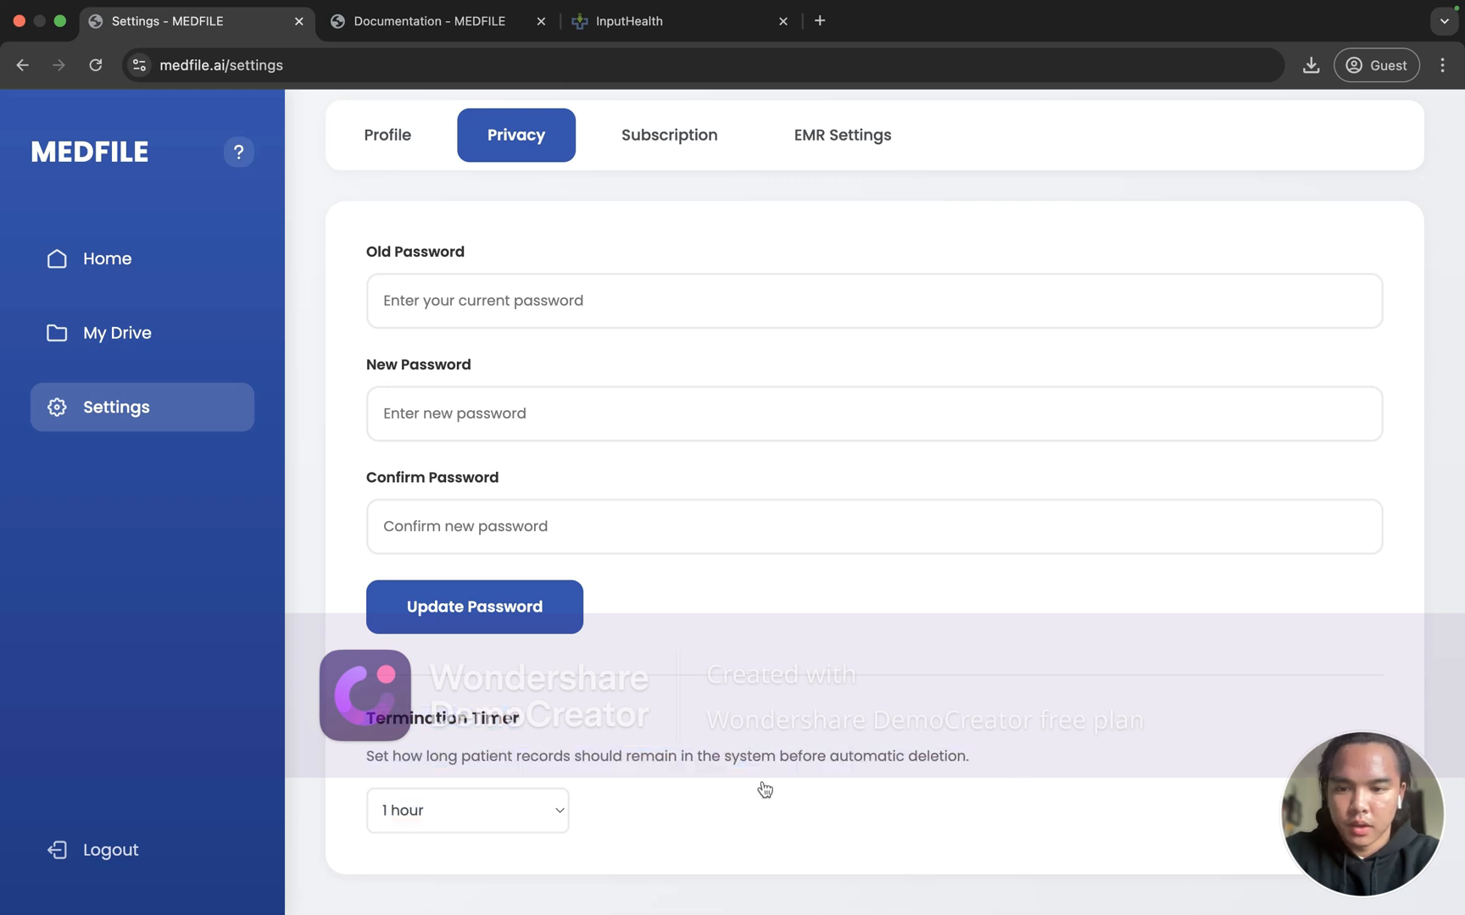
click(496, 801)
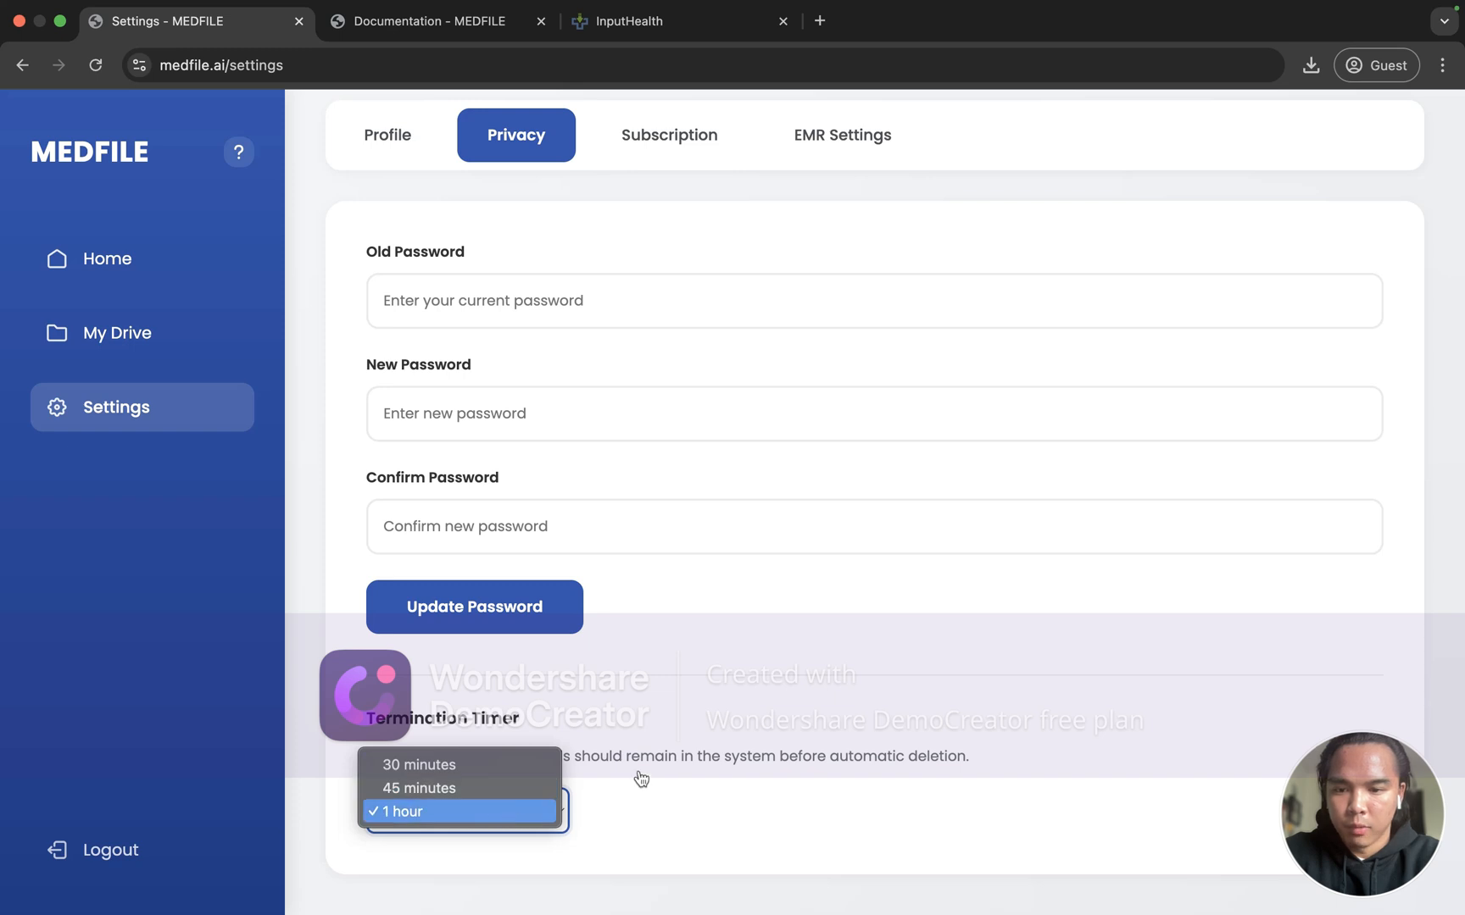
click(591, 774)
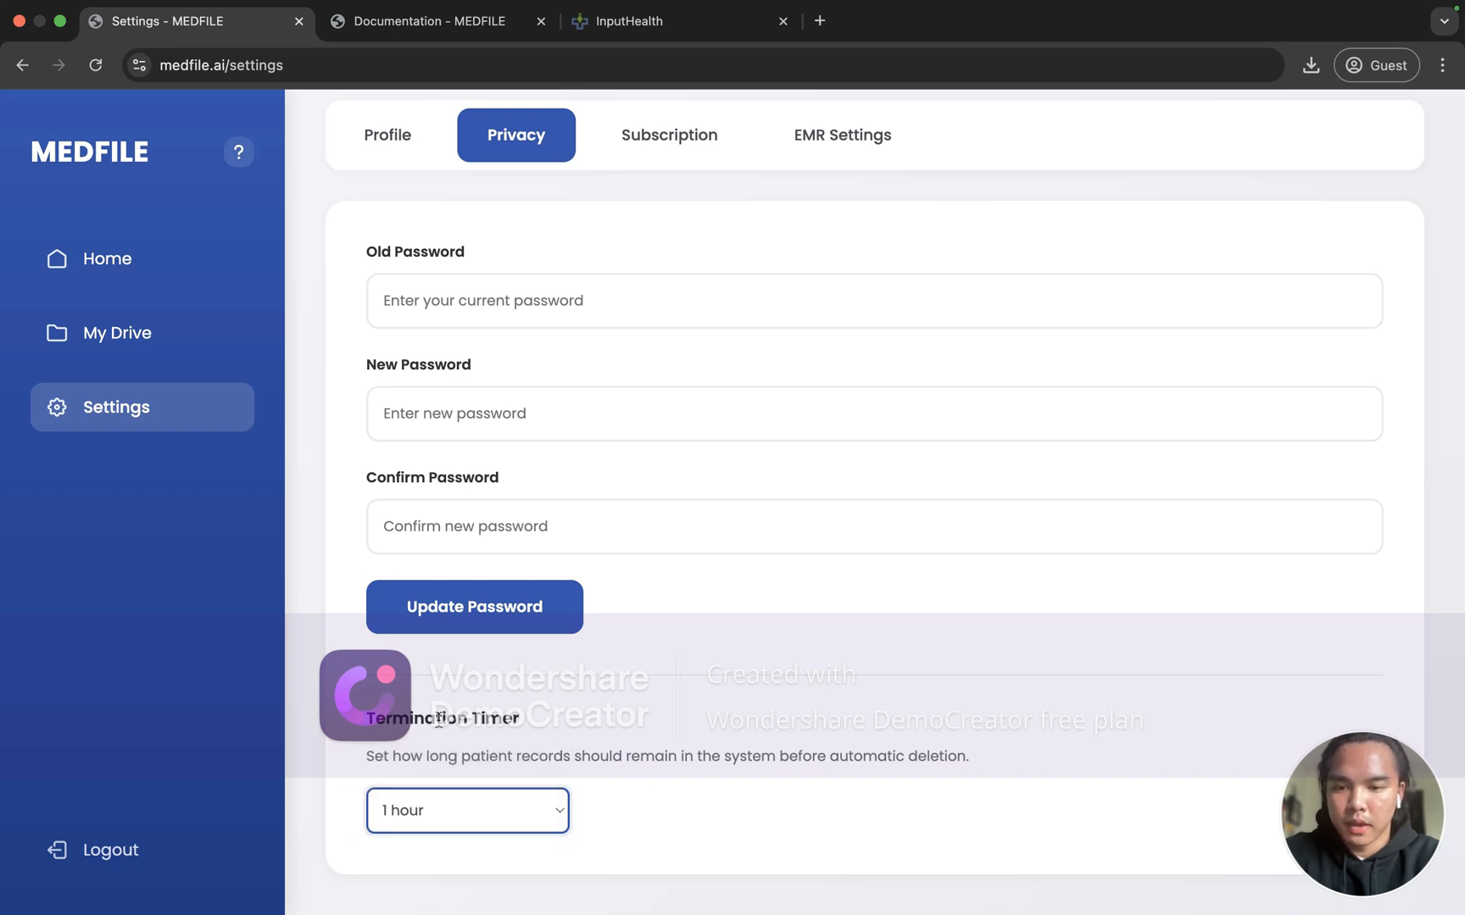
drag(438, 718, 483, 737)
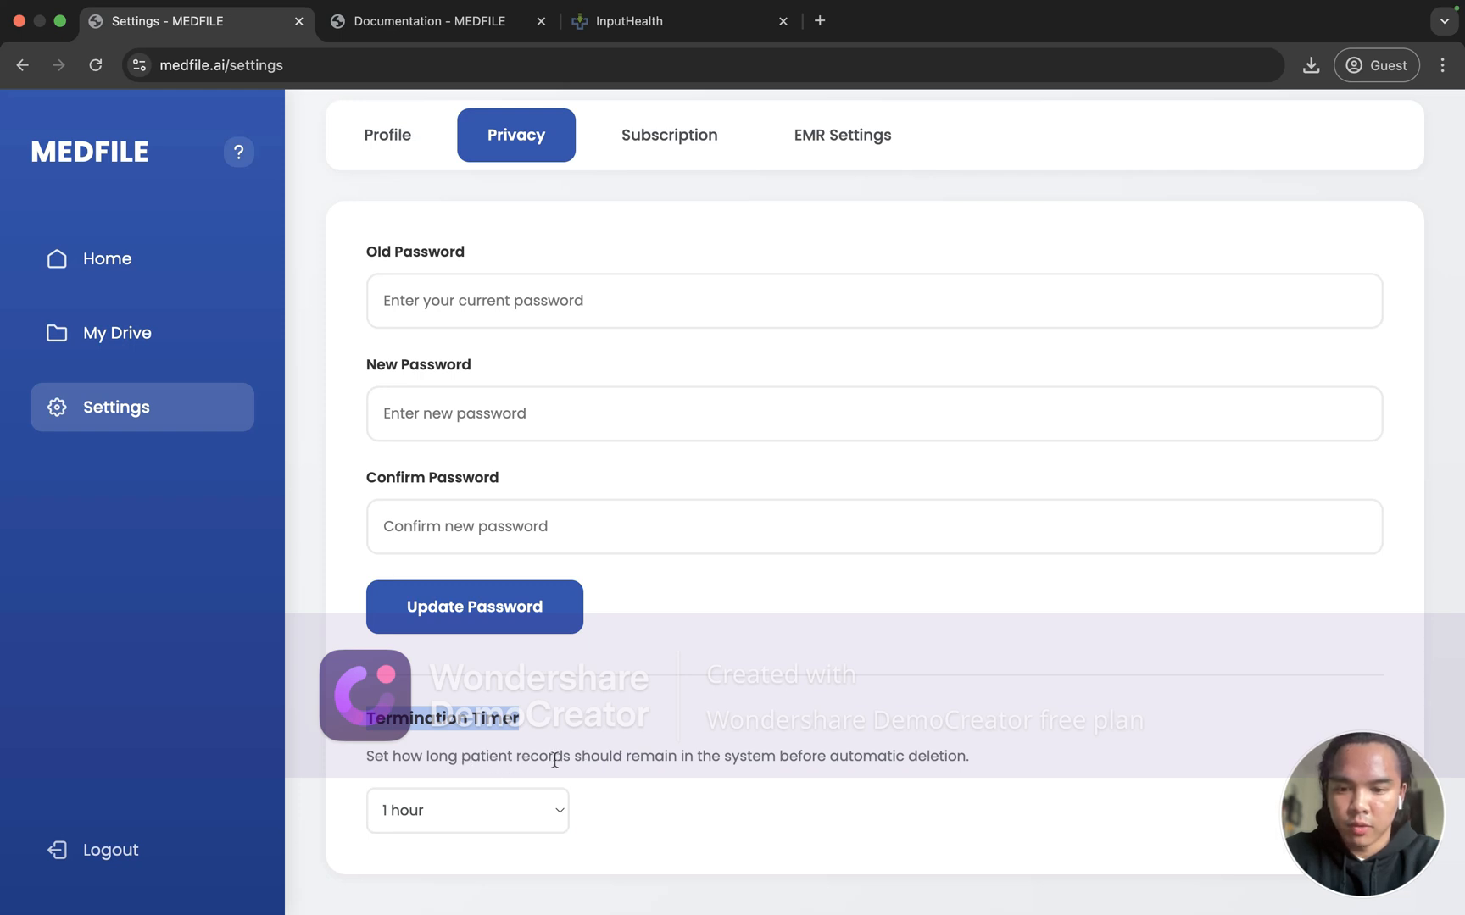
drag(462, 756, 892, 750)
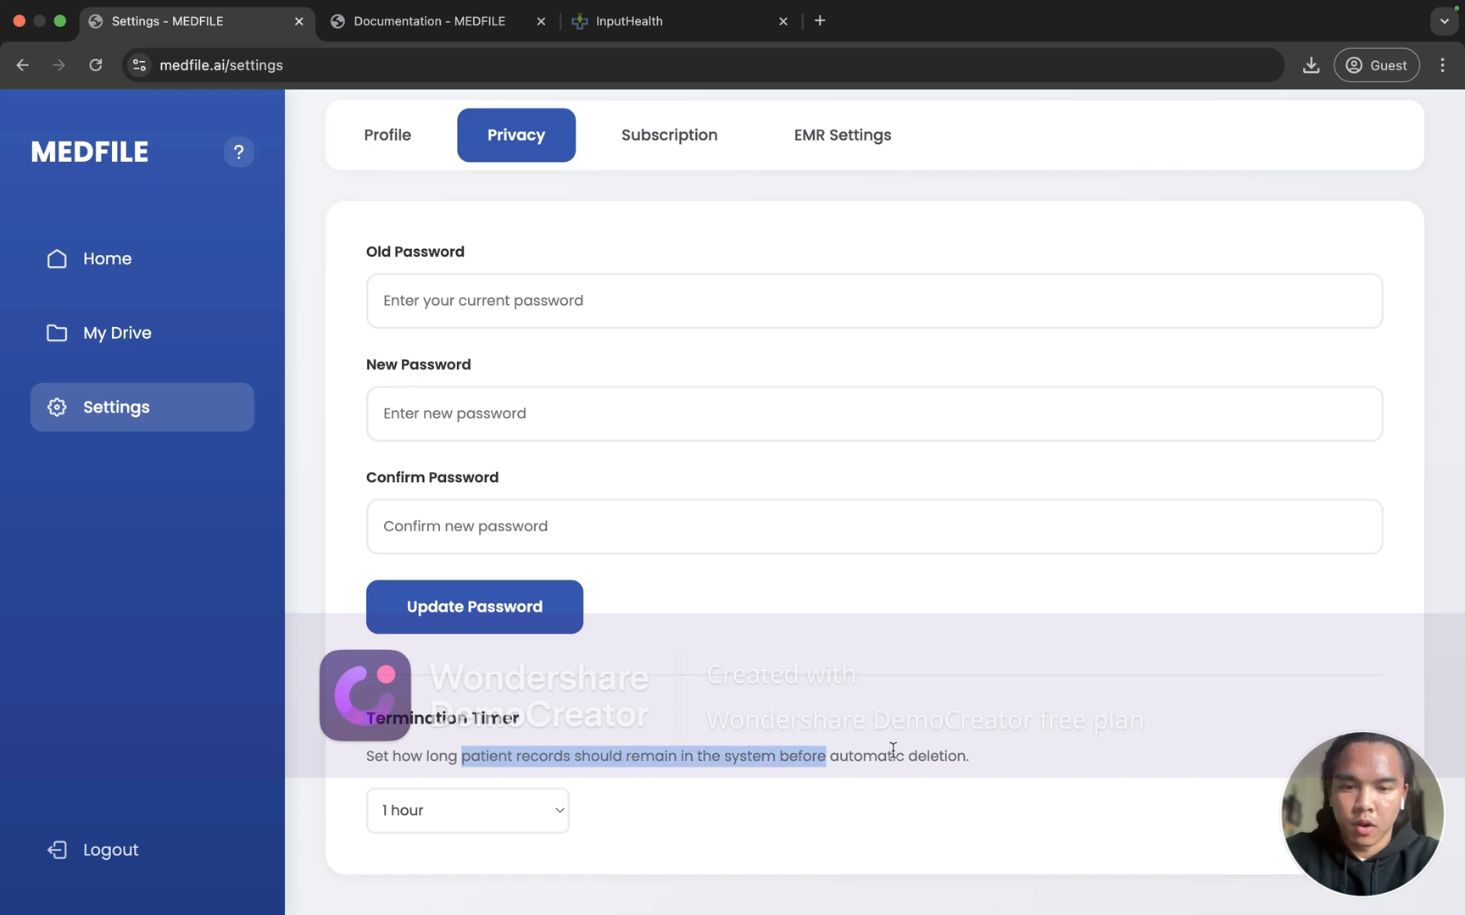
click(453, 818)
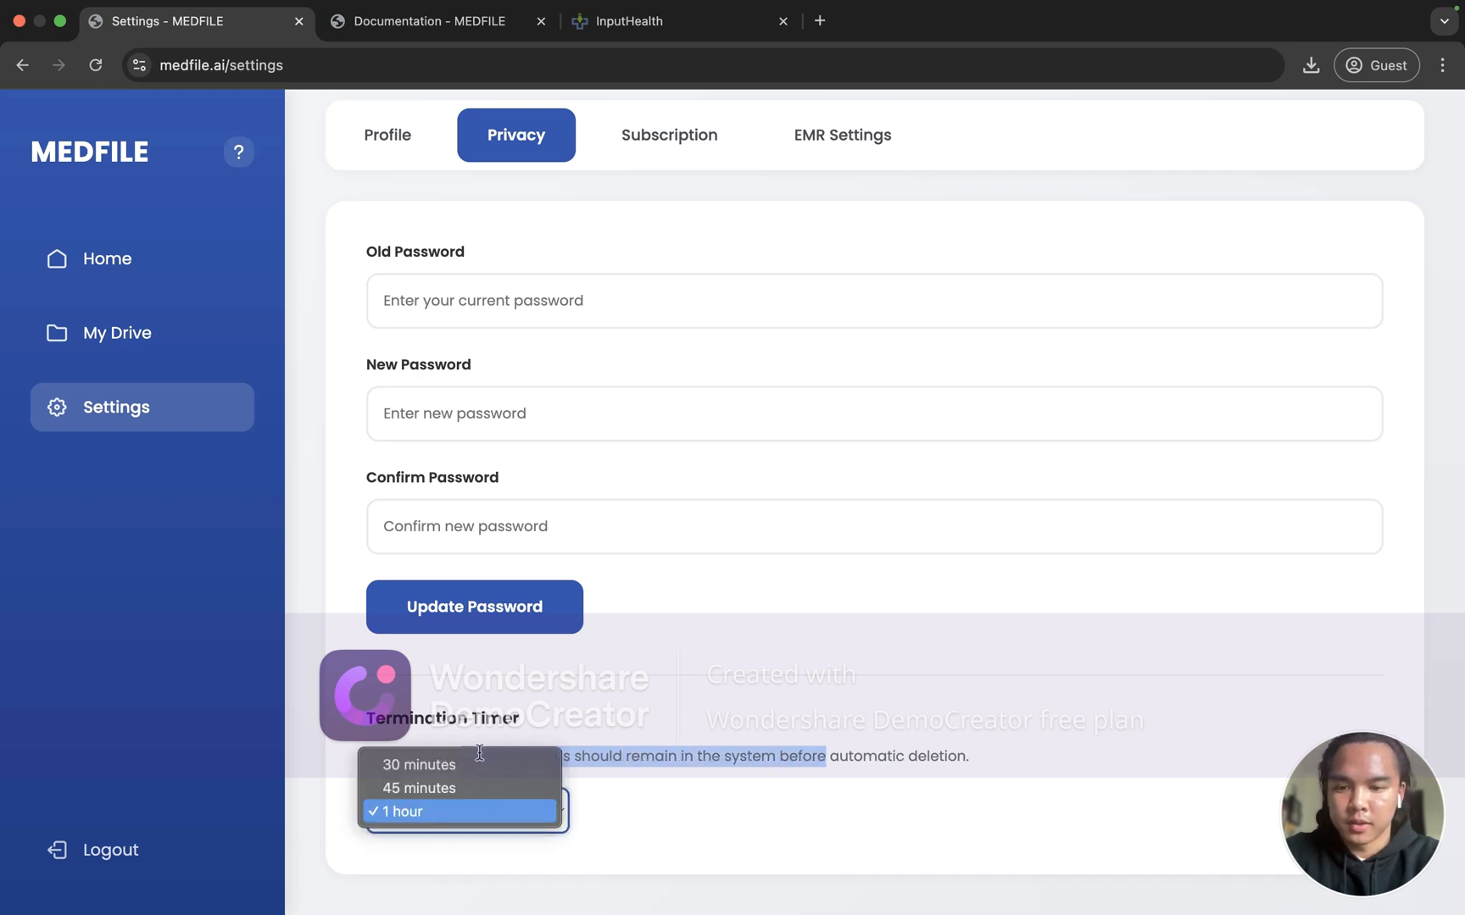
click(453, 812)
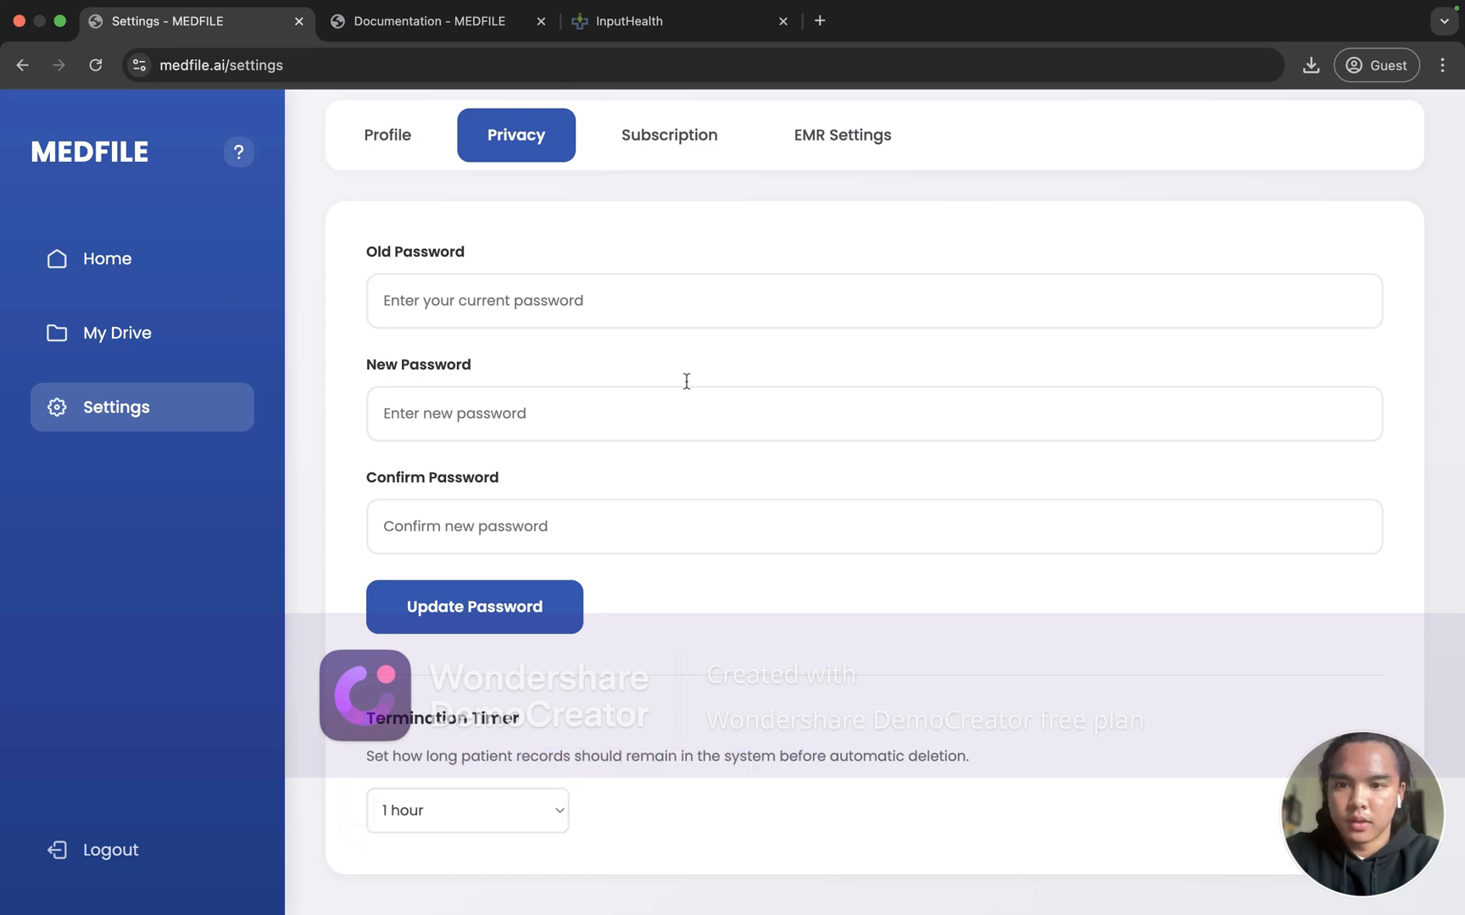
click(142, 259)
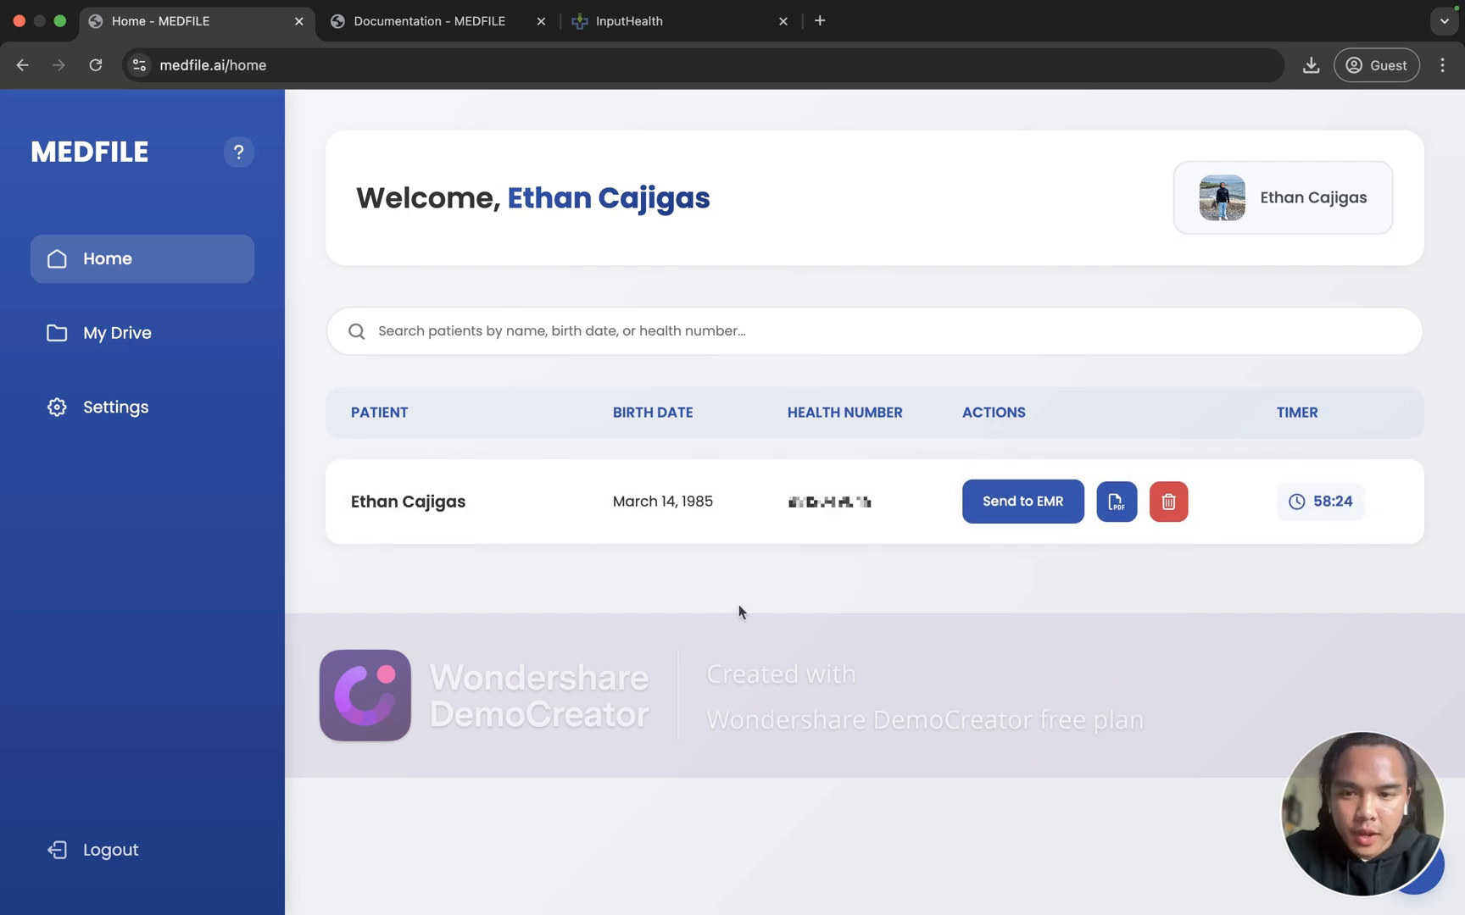
double_click(1281, 412)
click(625, 663)
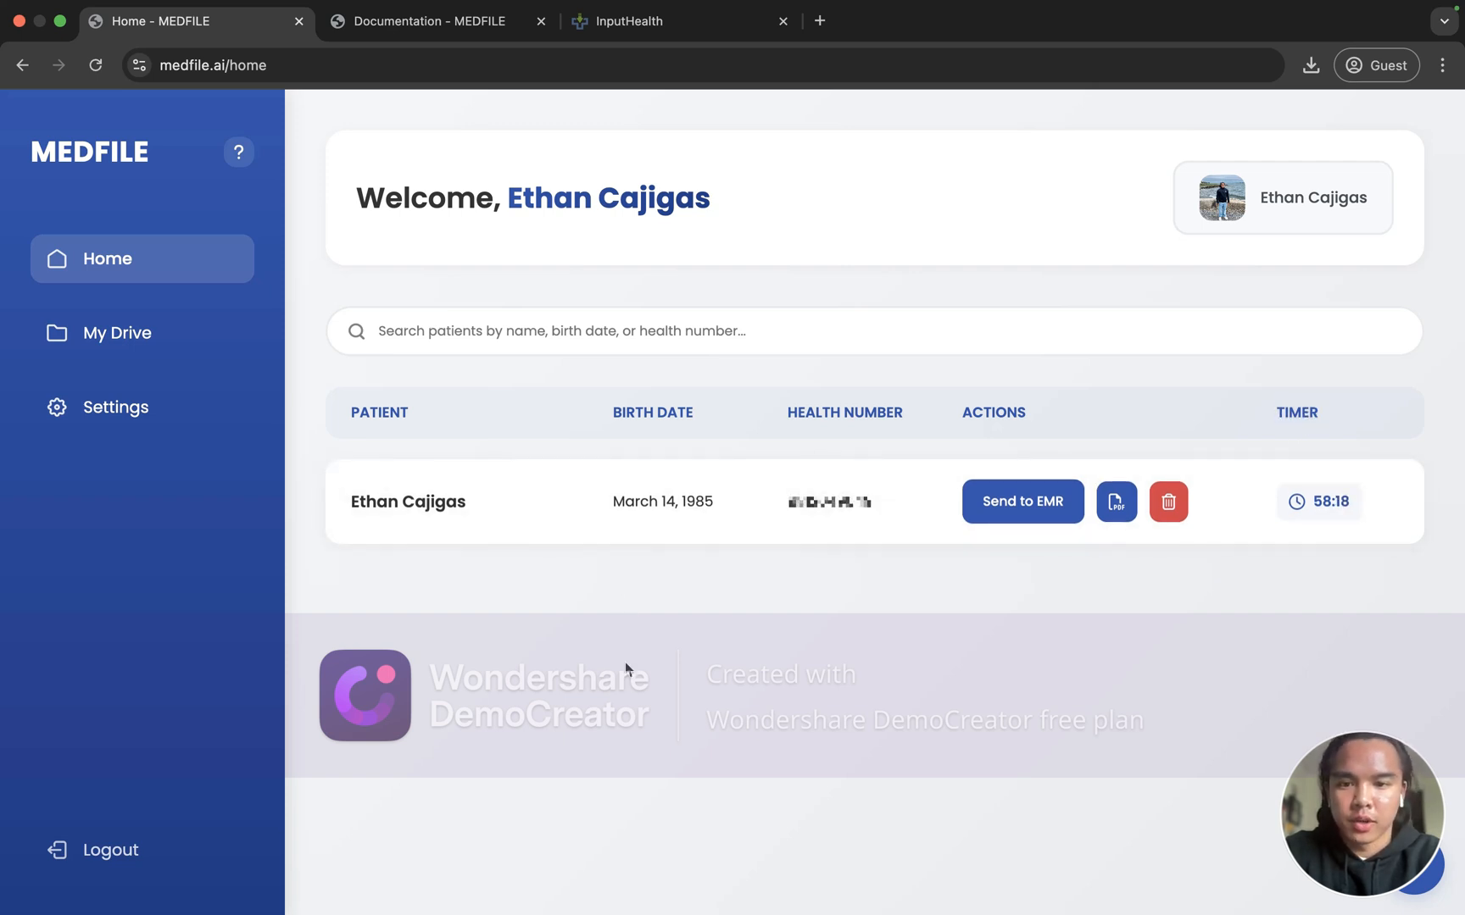
Step: Open the patient's record, retype the phone number's last digits as 890, and save
click(733, 506)
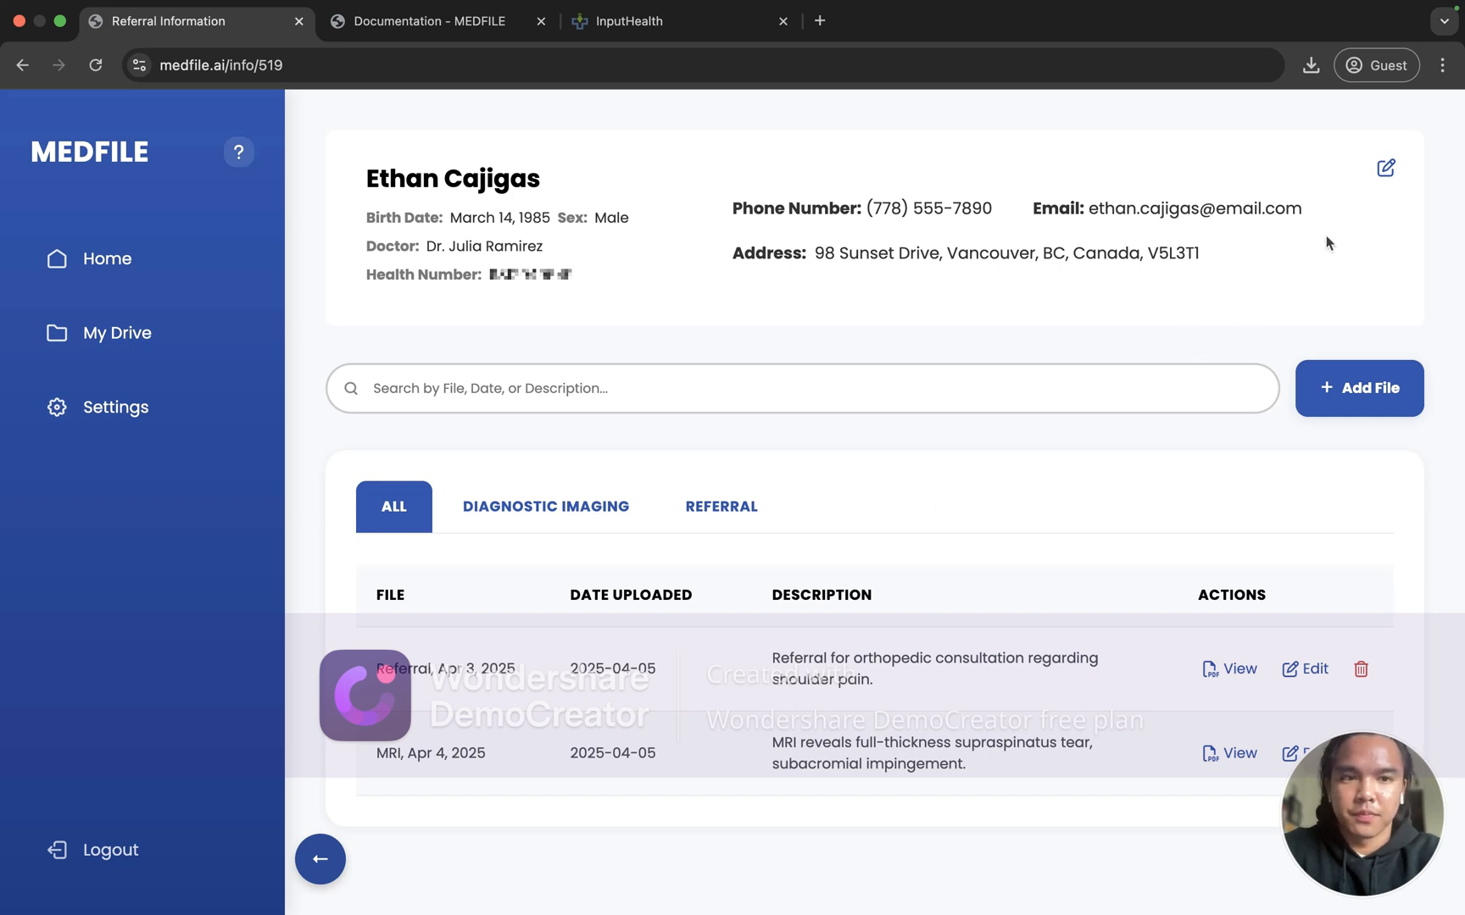
click(1388, 172)
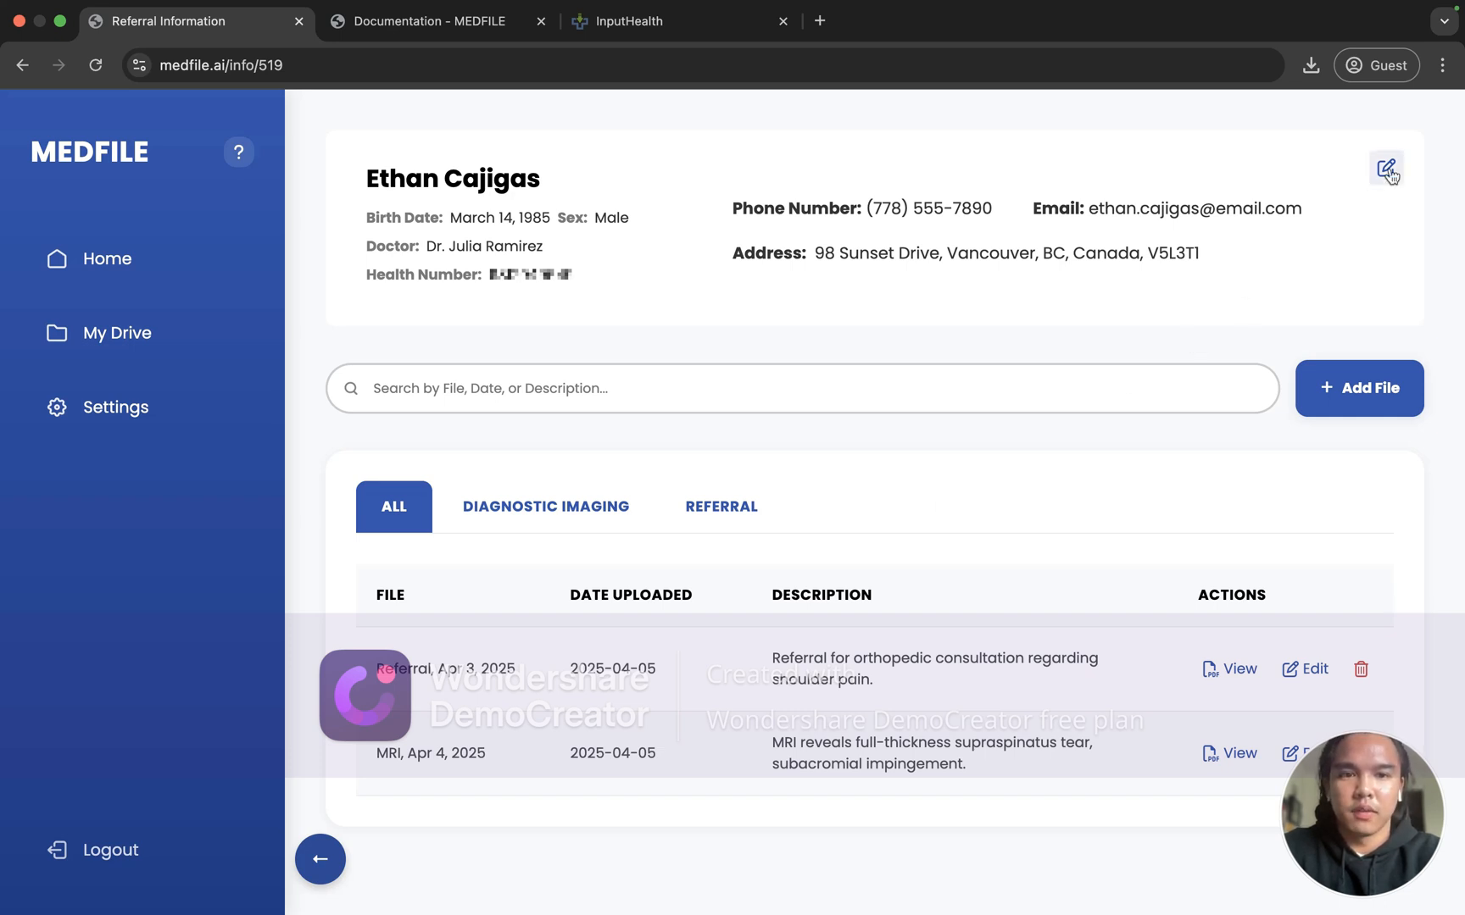
click(1388, 172)
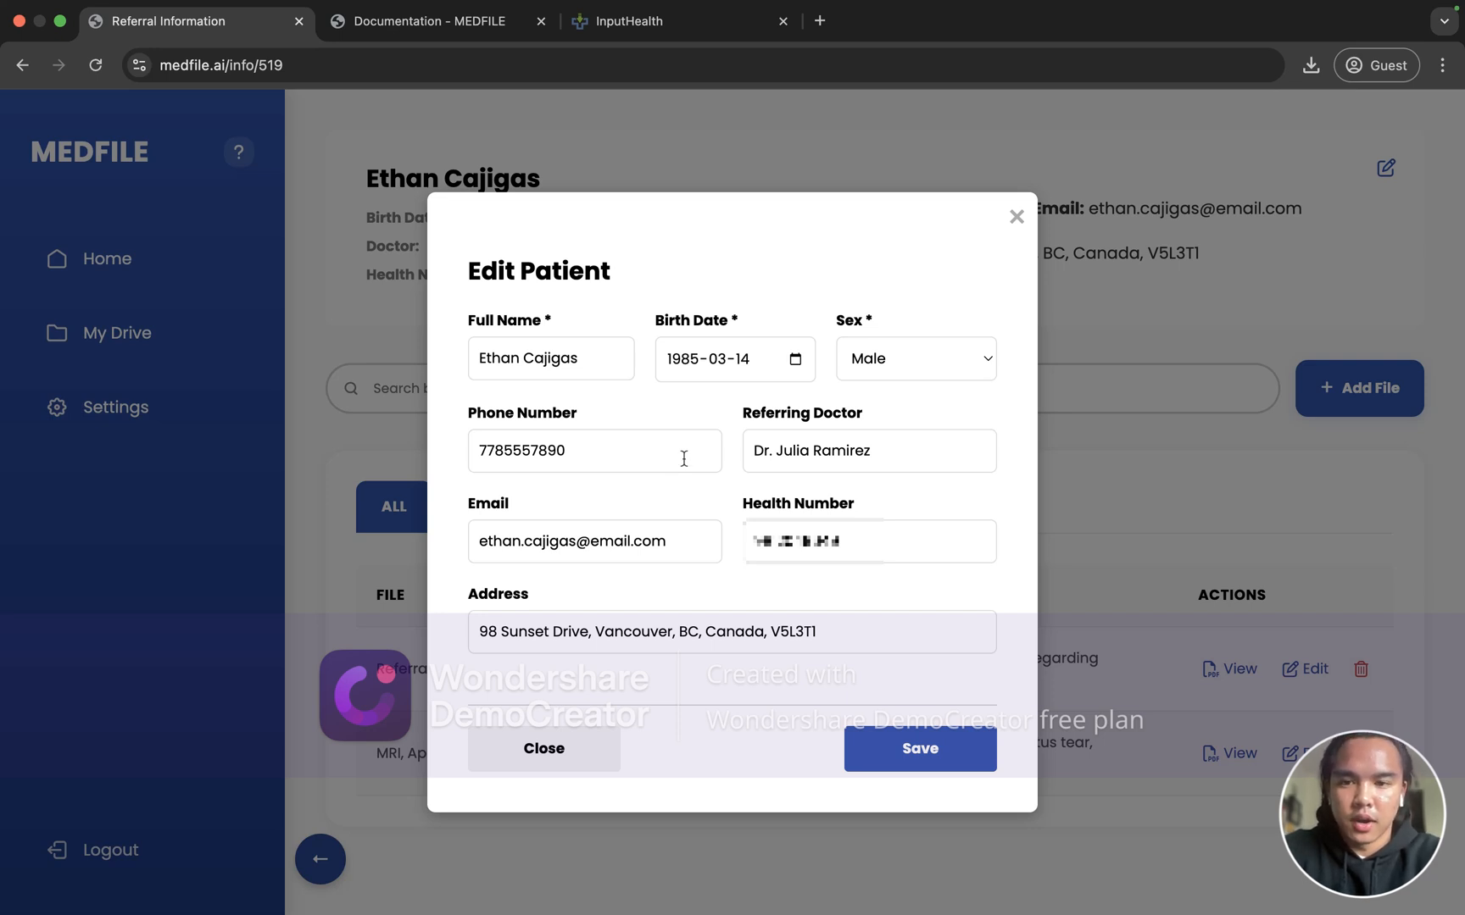
click(639, 456)
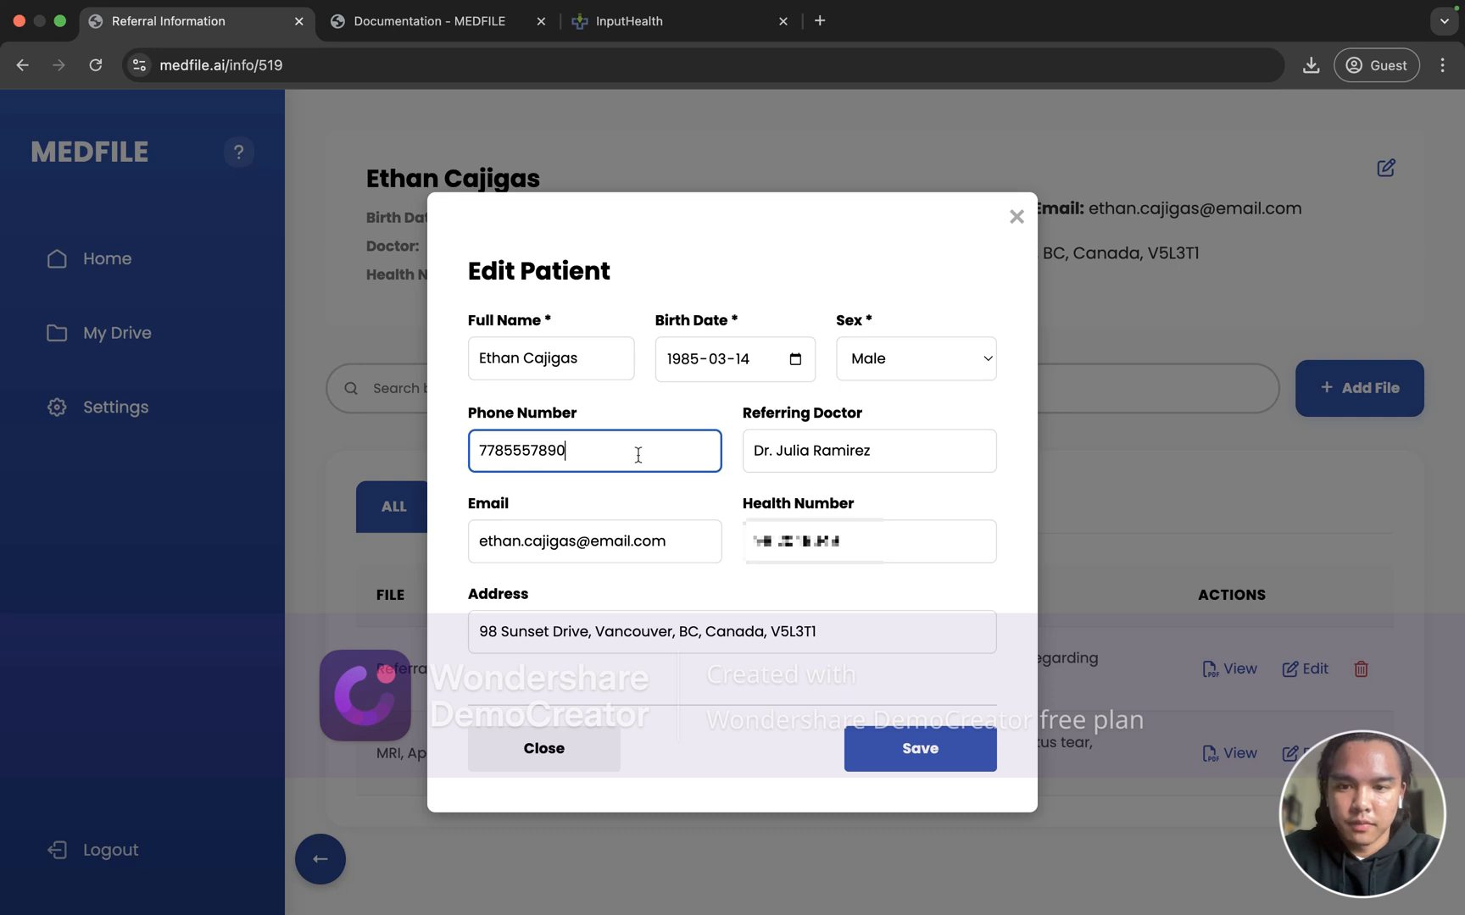
key(BackSpace)
key(BackSpace)
key(BackSpace)
text(890)
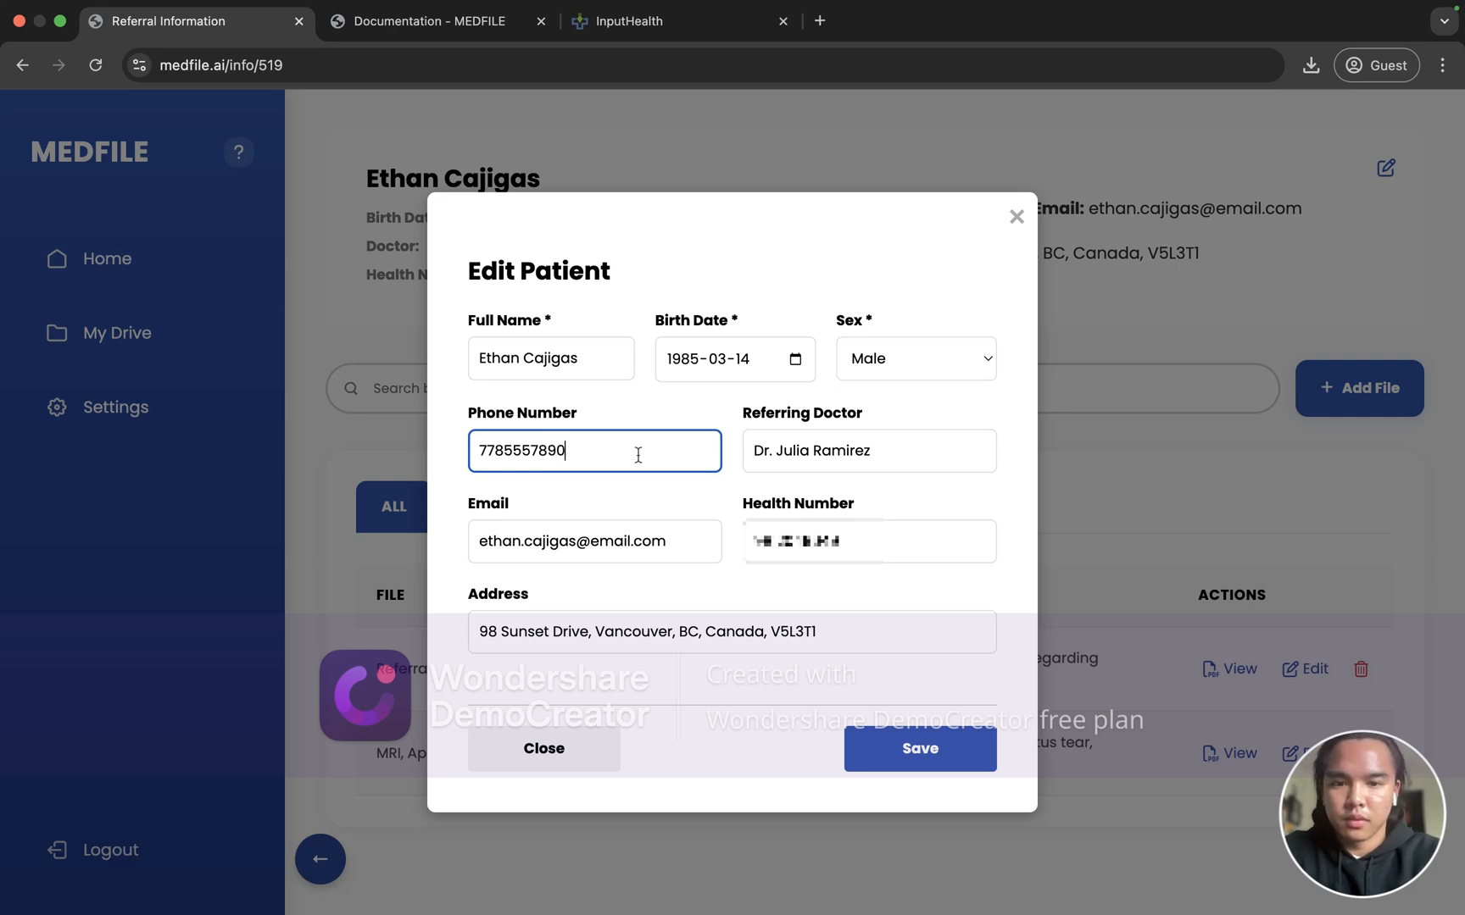
click(950, 749)
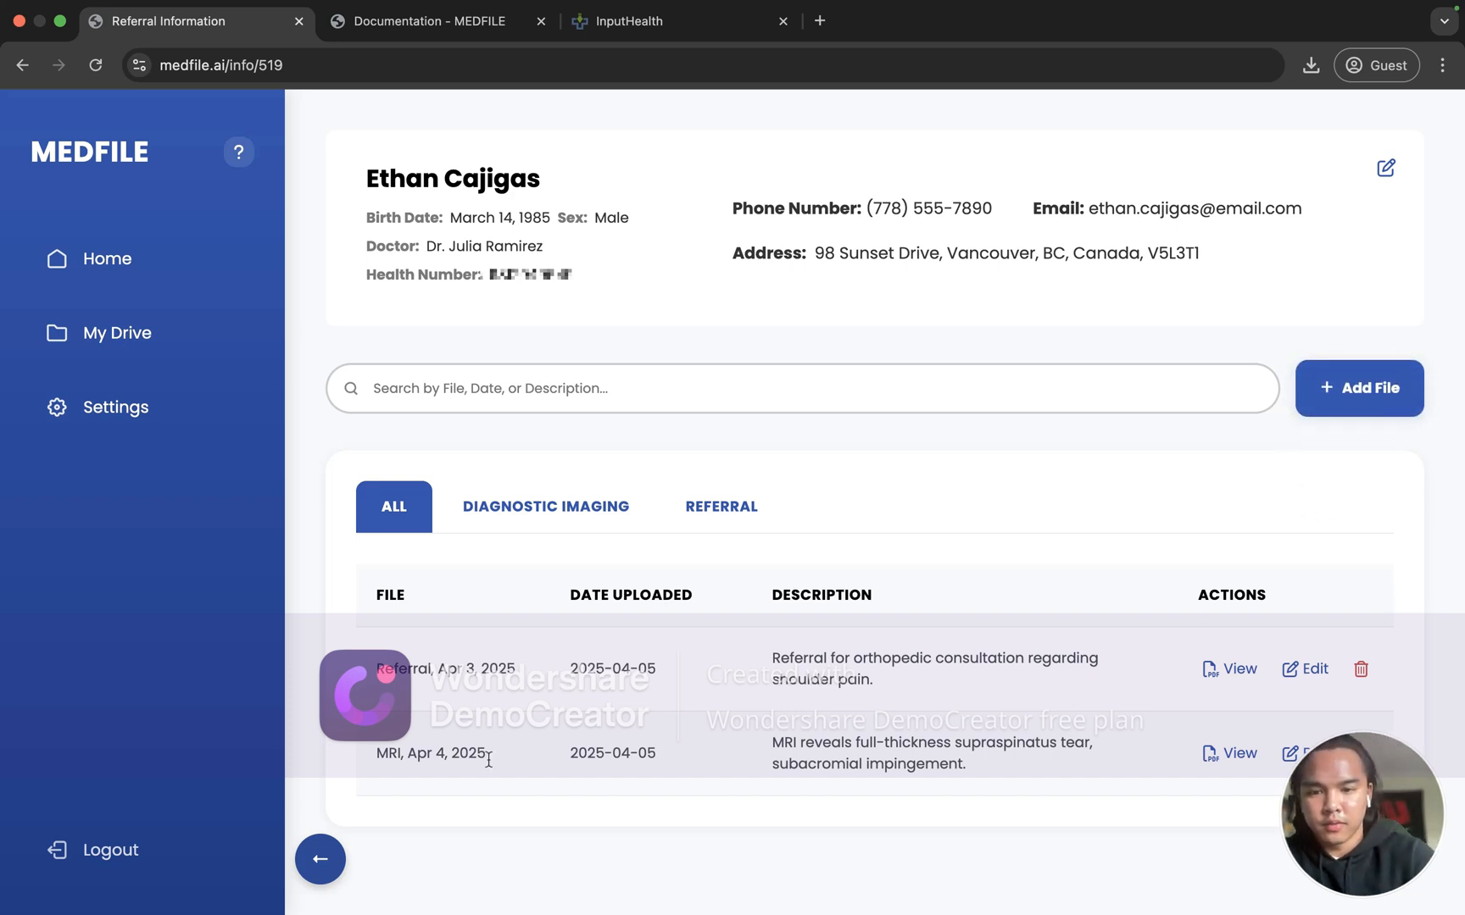
Step: Add a new file named 'referral' dated 2025-04-04 with description 'referral description'
click(1333, 394)
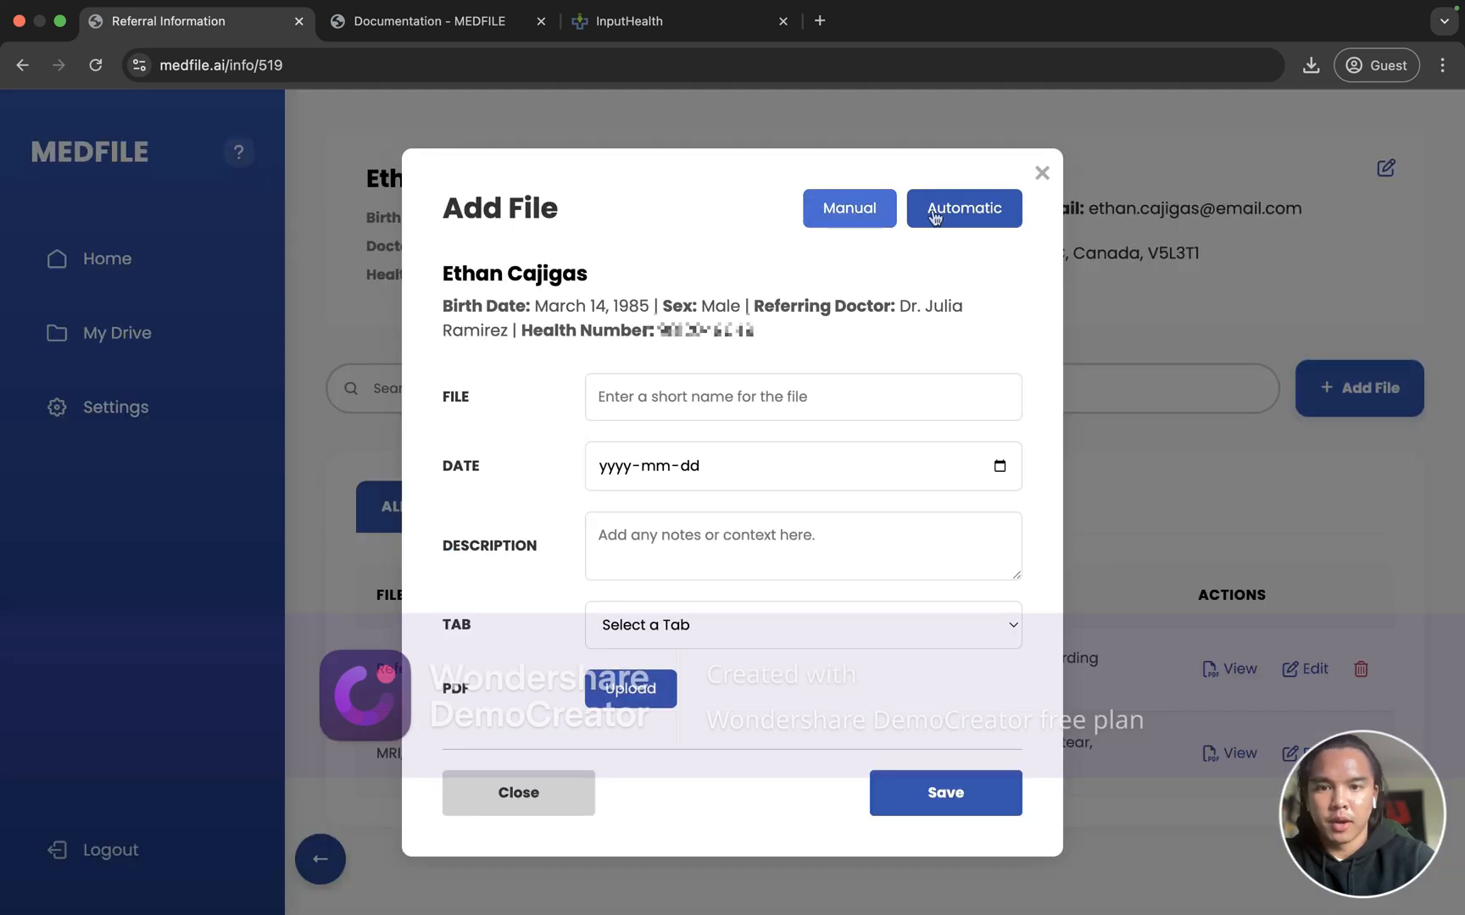
click(753, 401)
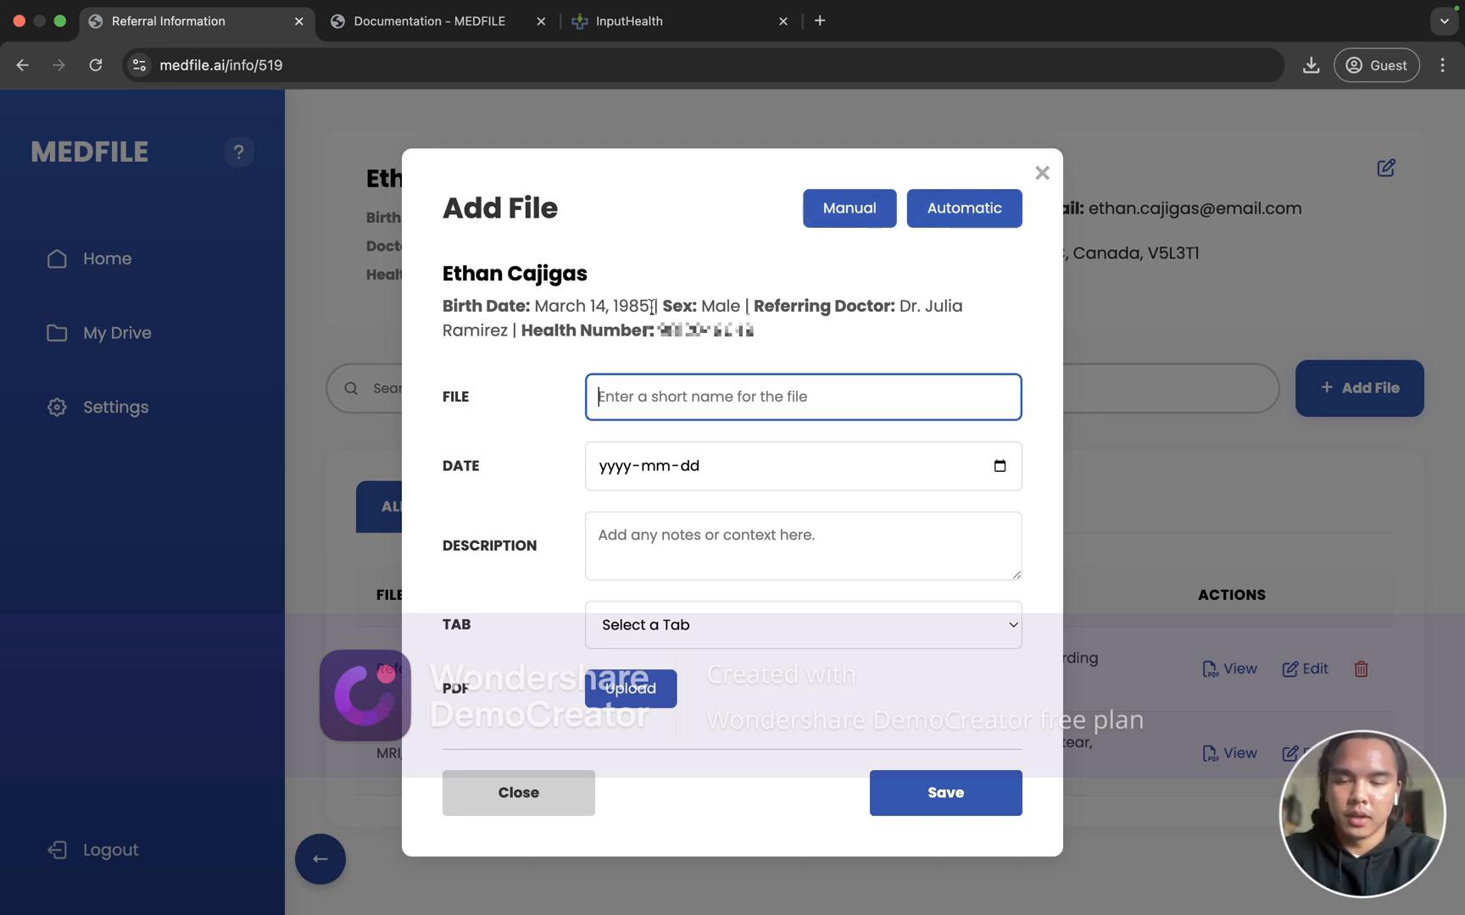
text(referral)
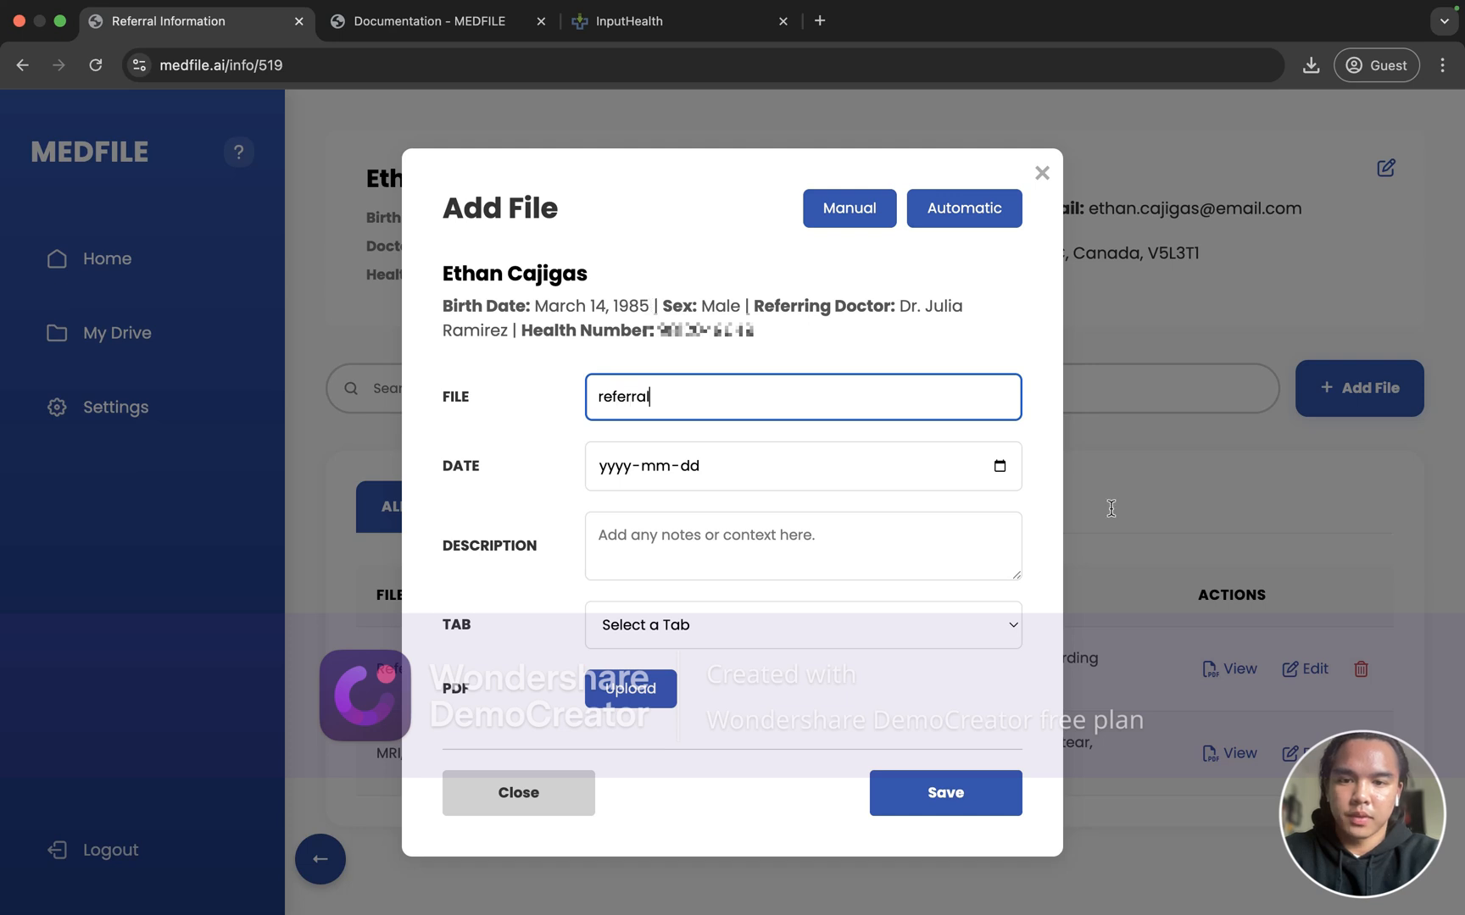
click(999, 466)
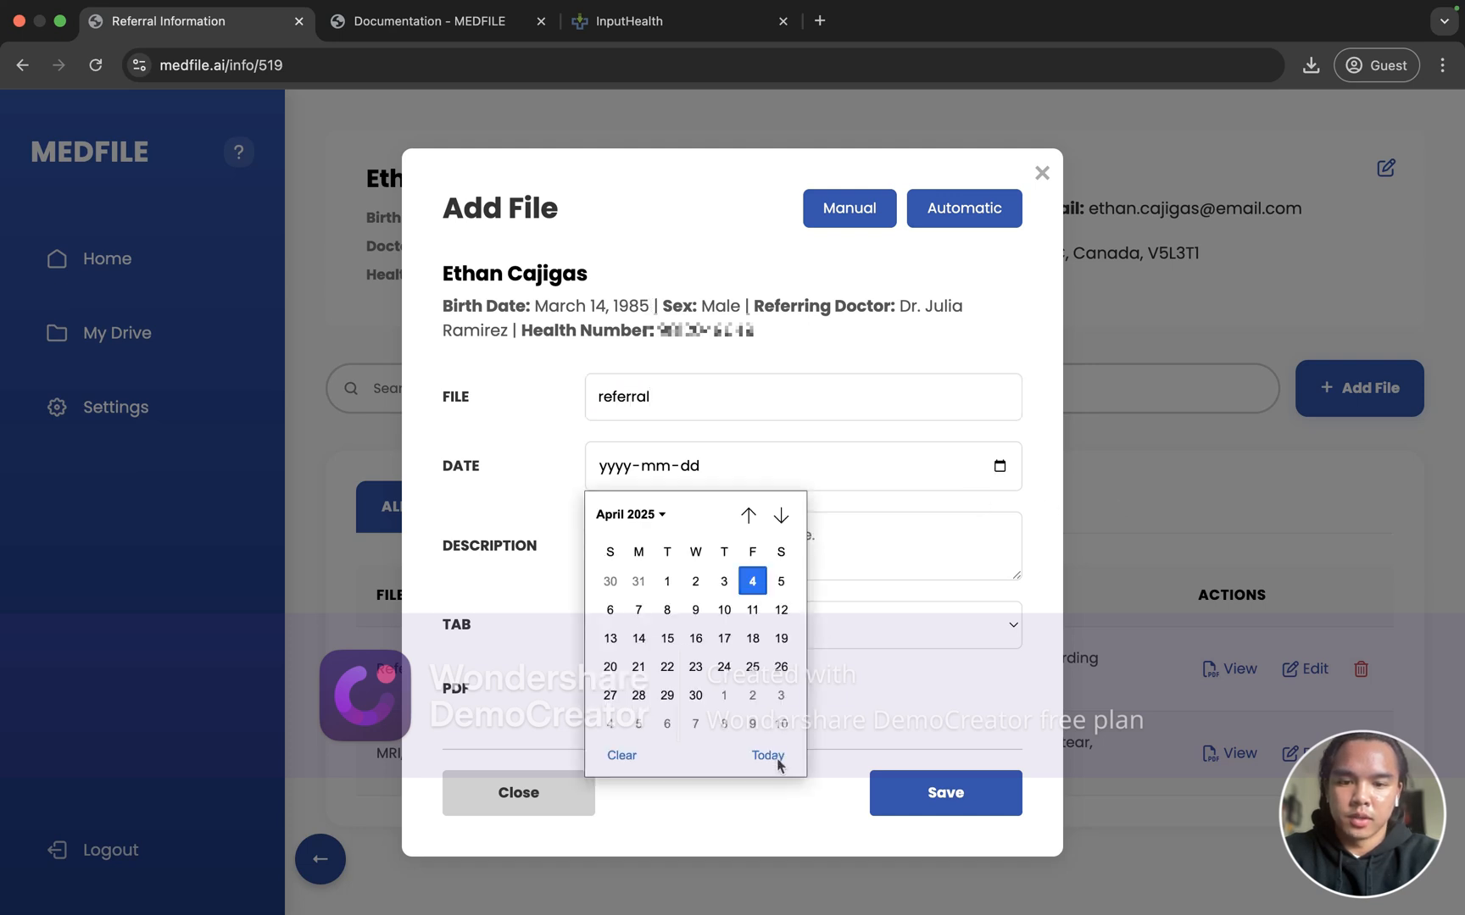
click(772, 763)
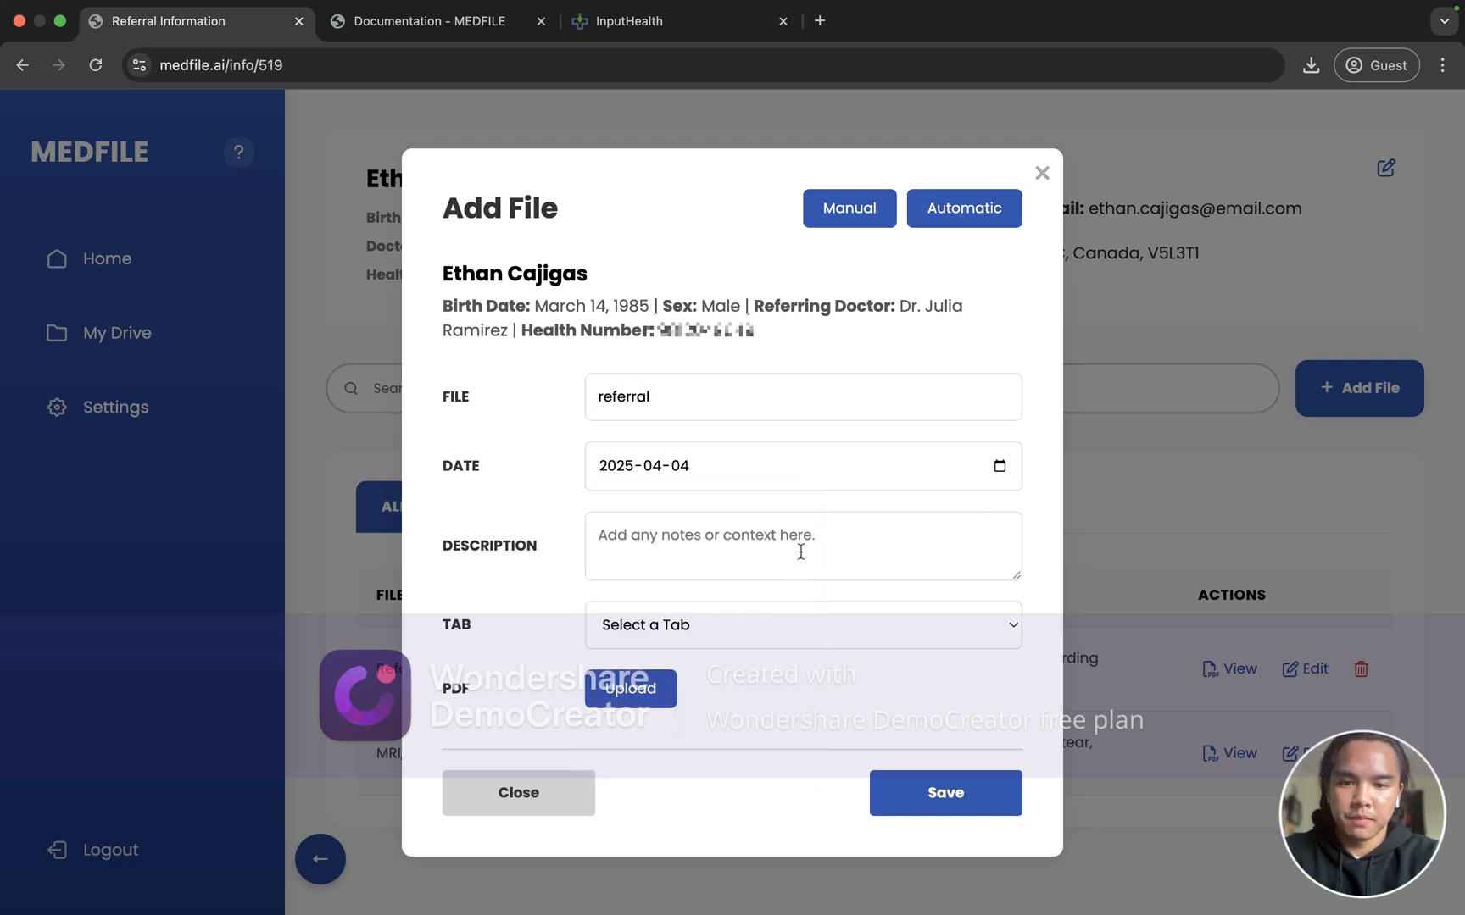
key(Tab)
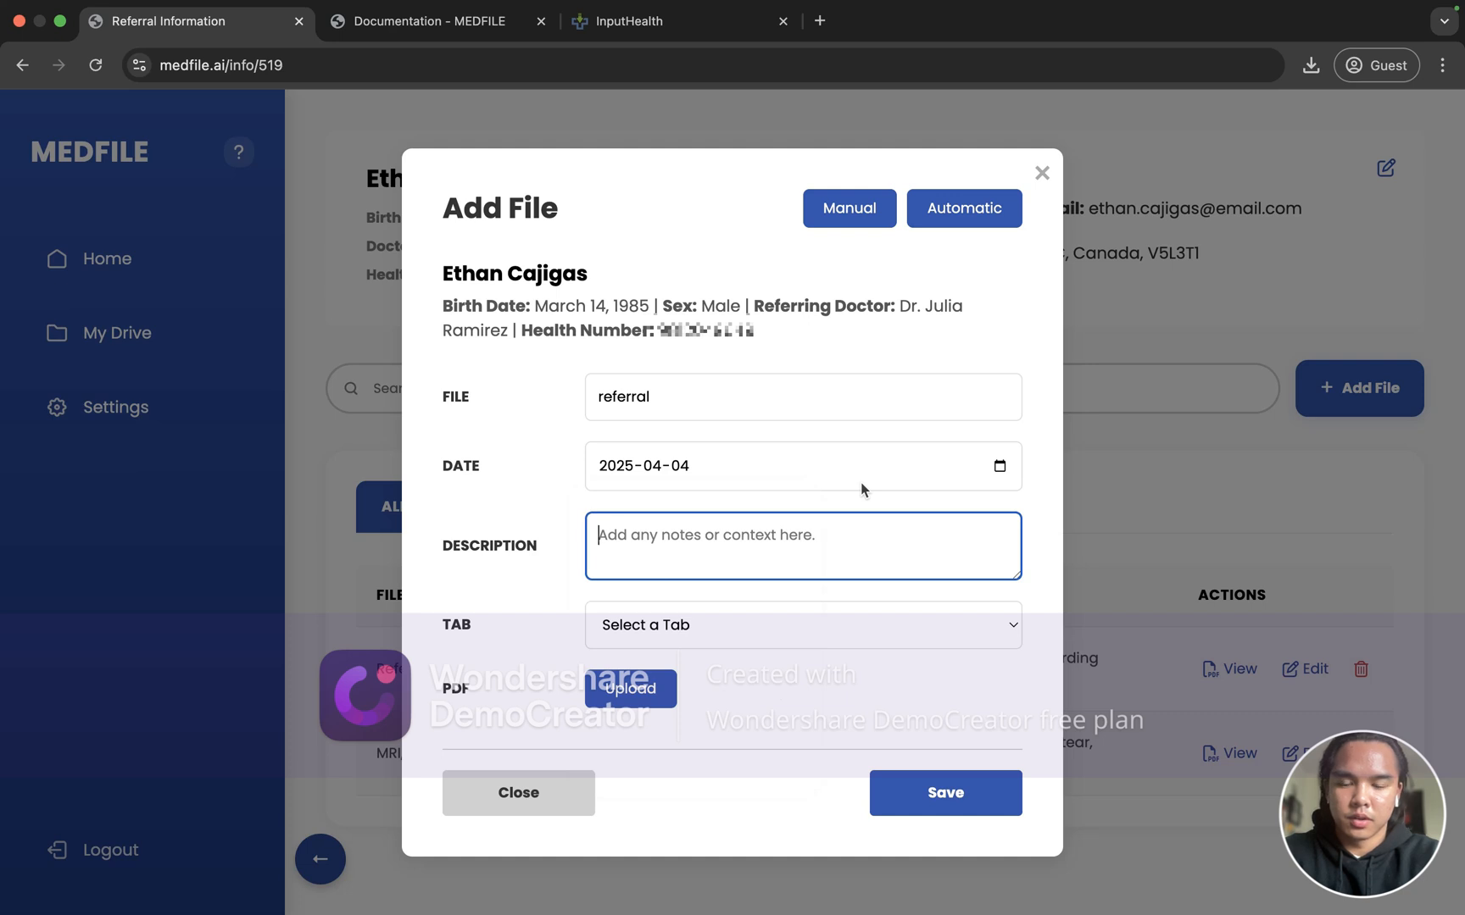
text(referral desc)
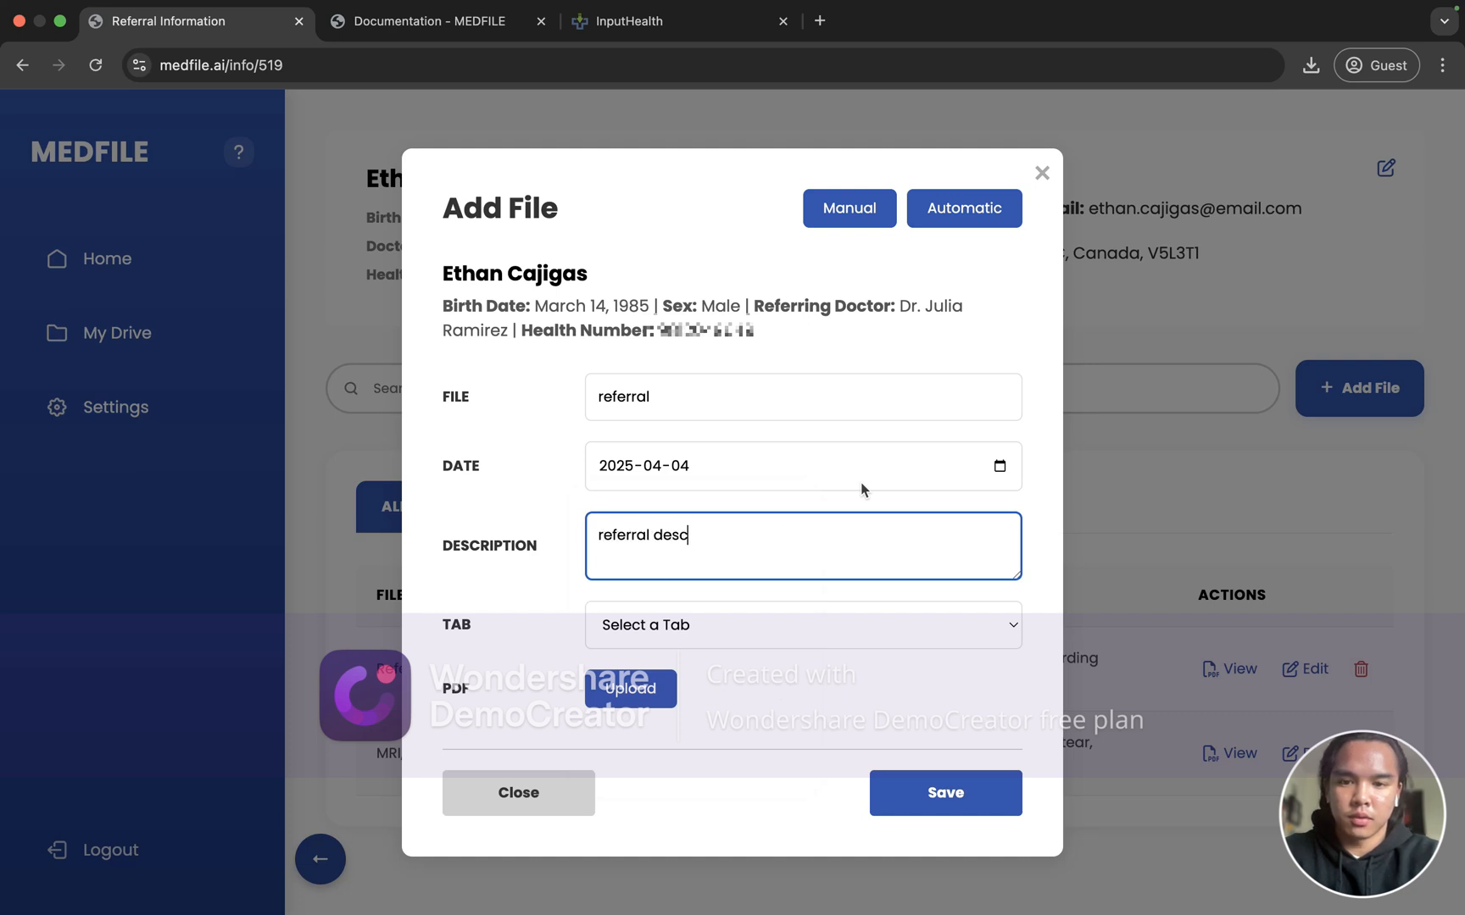
text(ription)
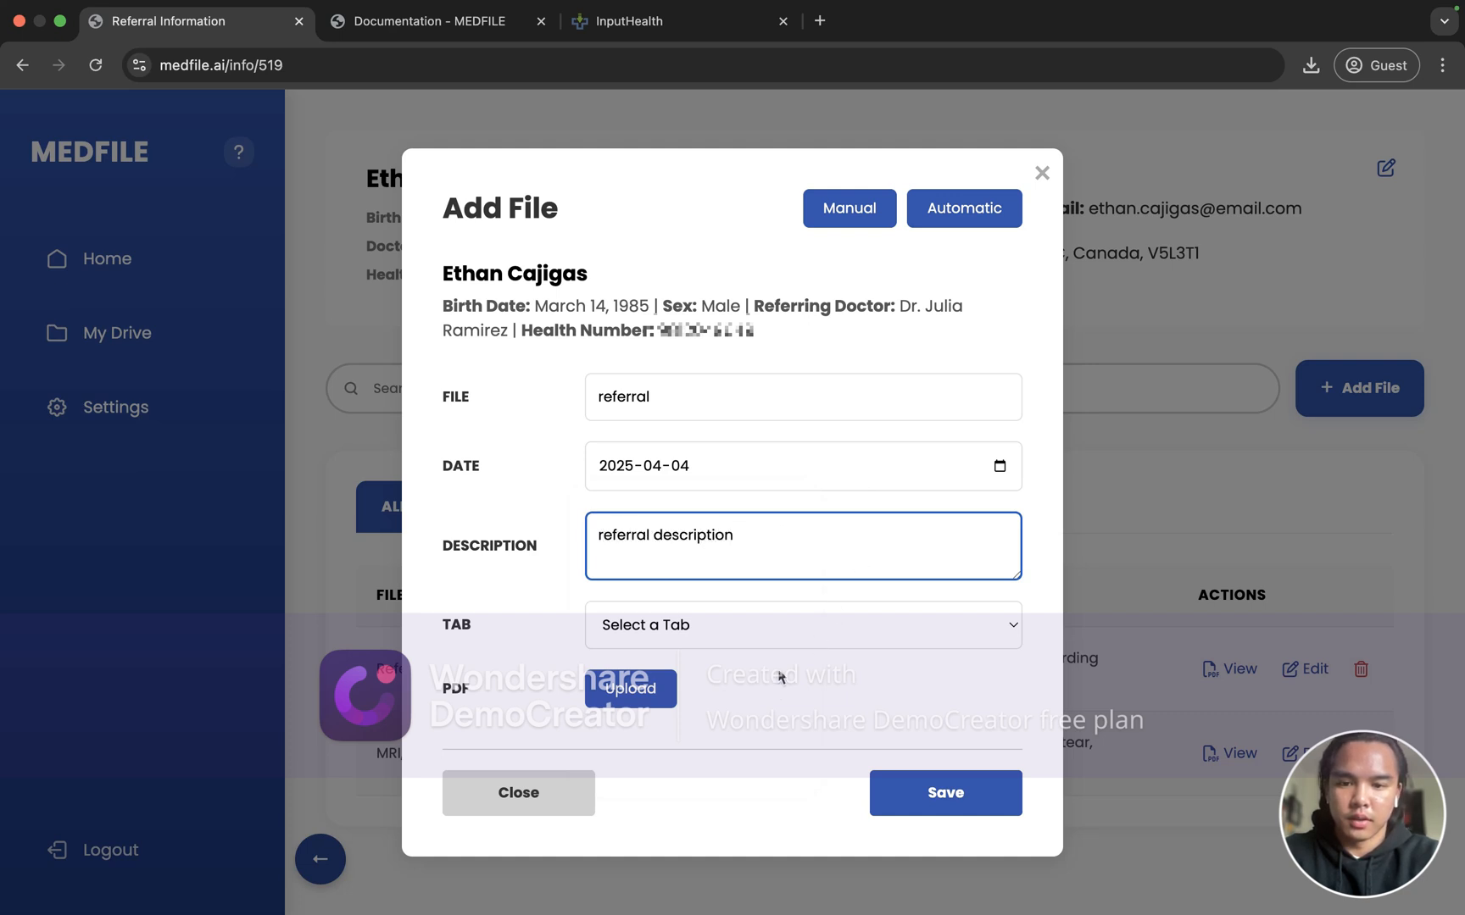
Step: File it under Referral, attach REF FAXED.pdf, and save the entry
click(788, 634)
click(678, 696)
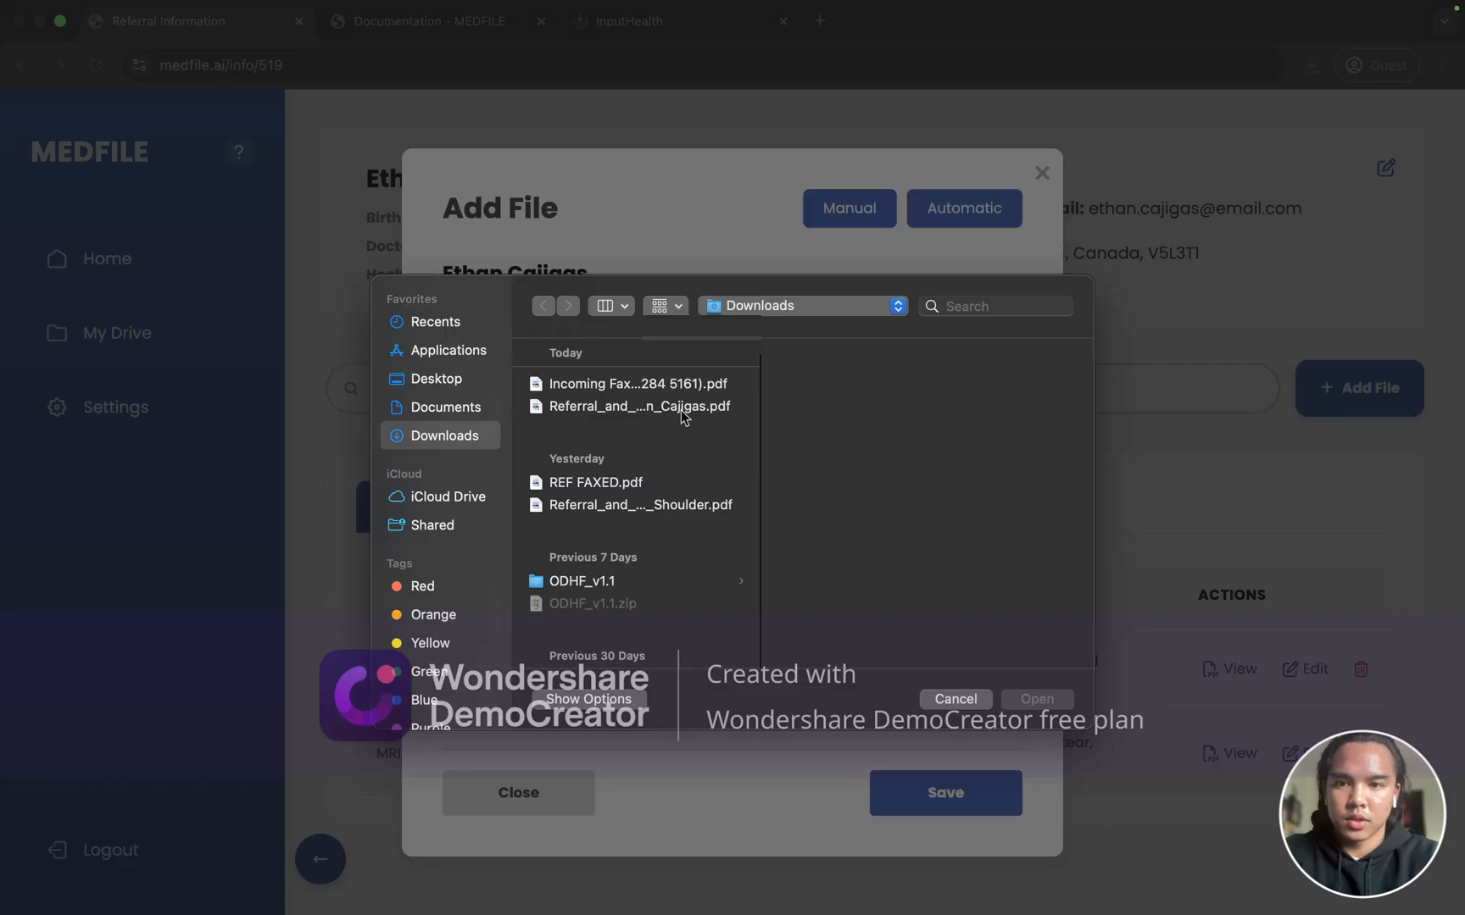
click(673, 483)
click(1037, 699)
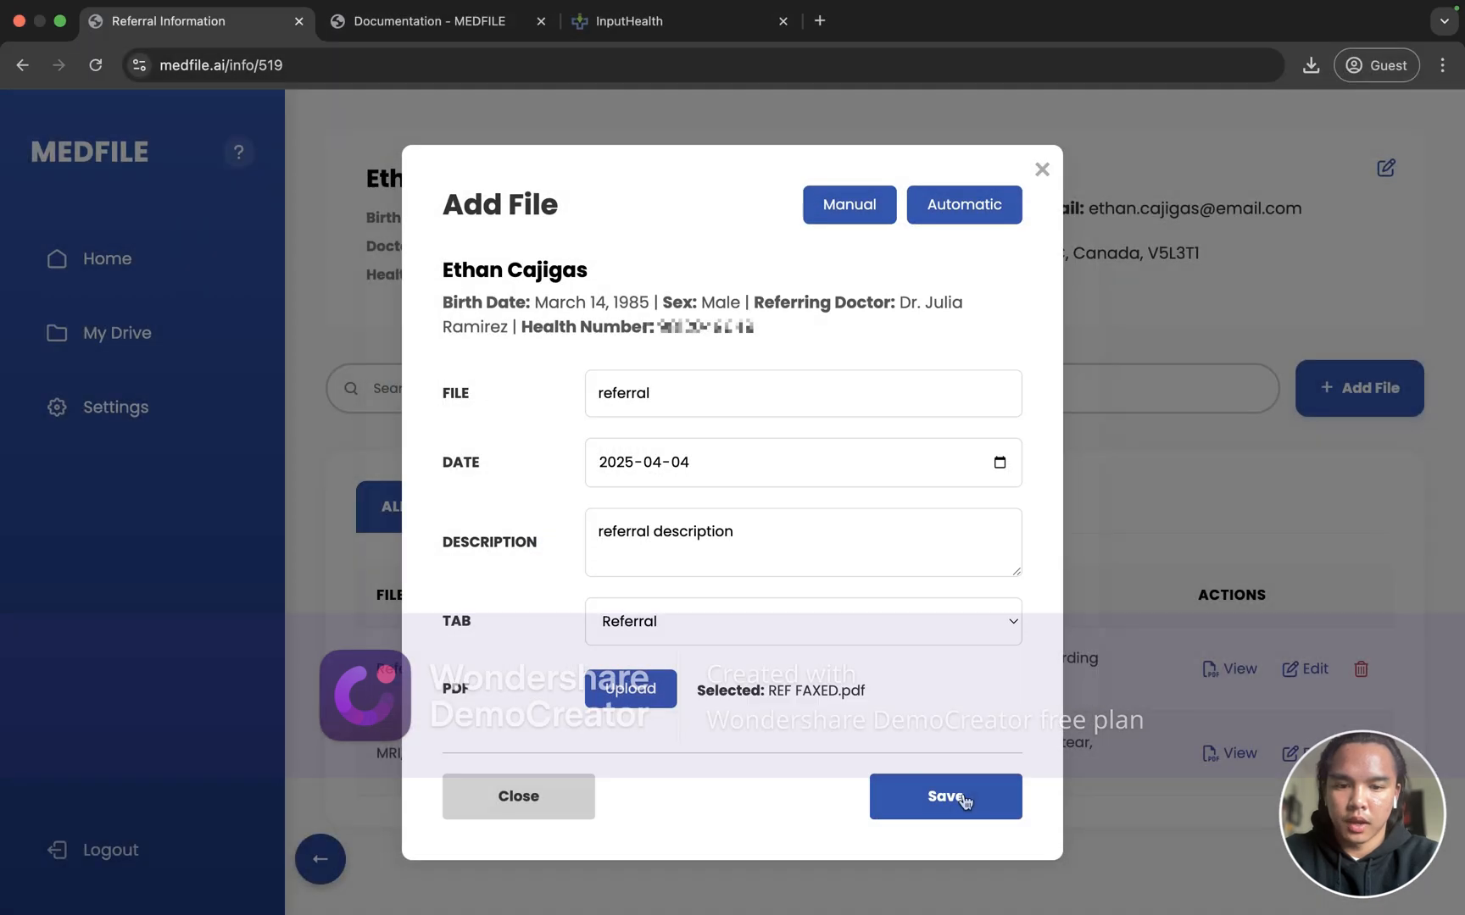
click(964, 799)
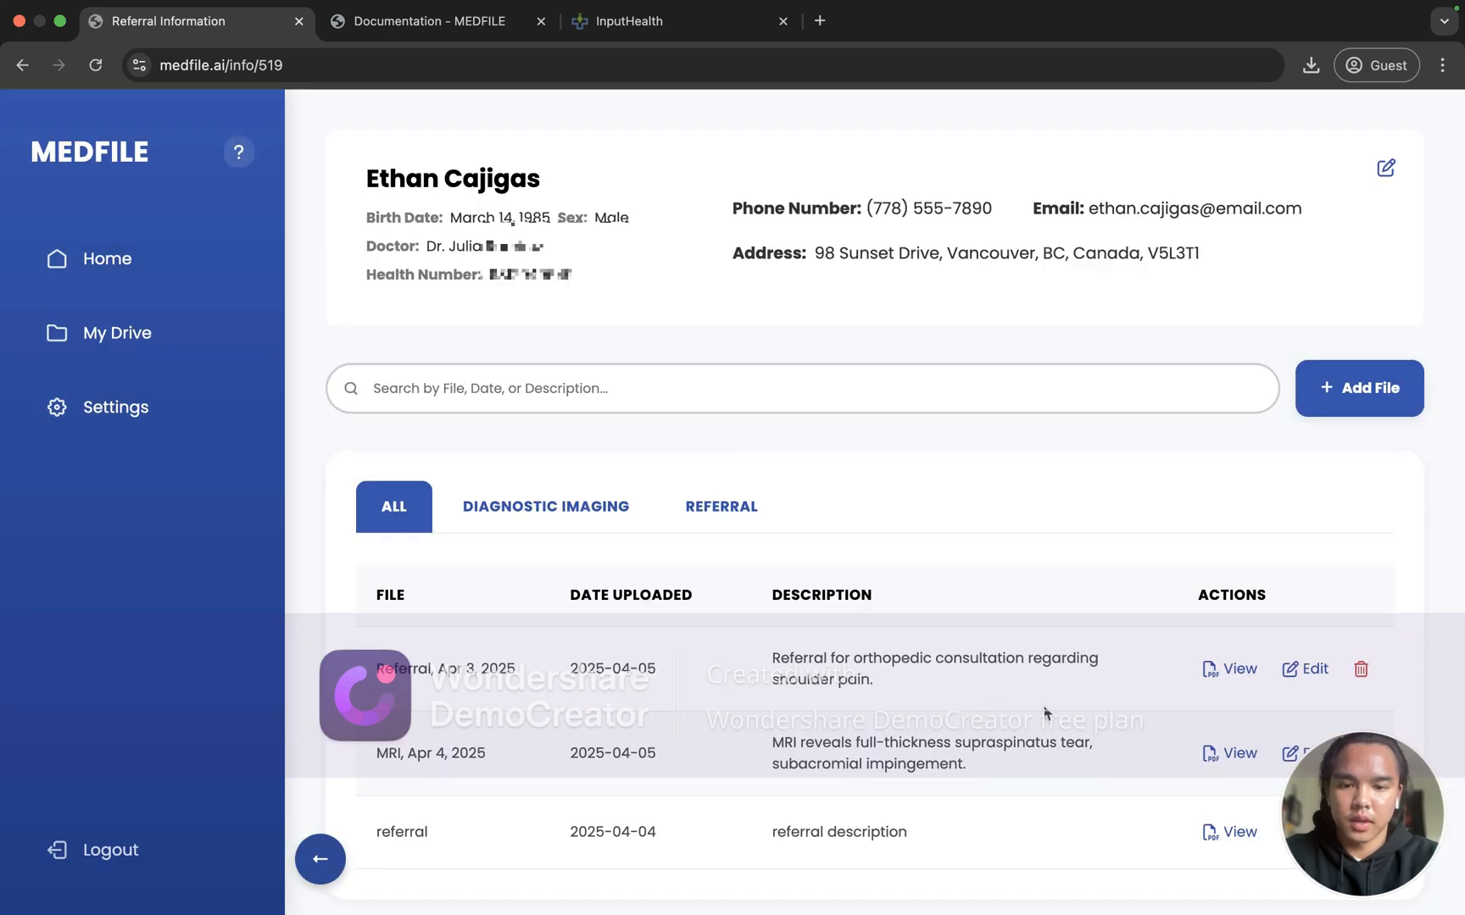
Step: Filter to Referral files and delete the test 'referral' entry
scroll(418, 806, down, 1)
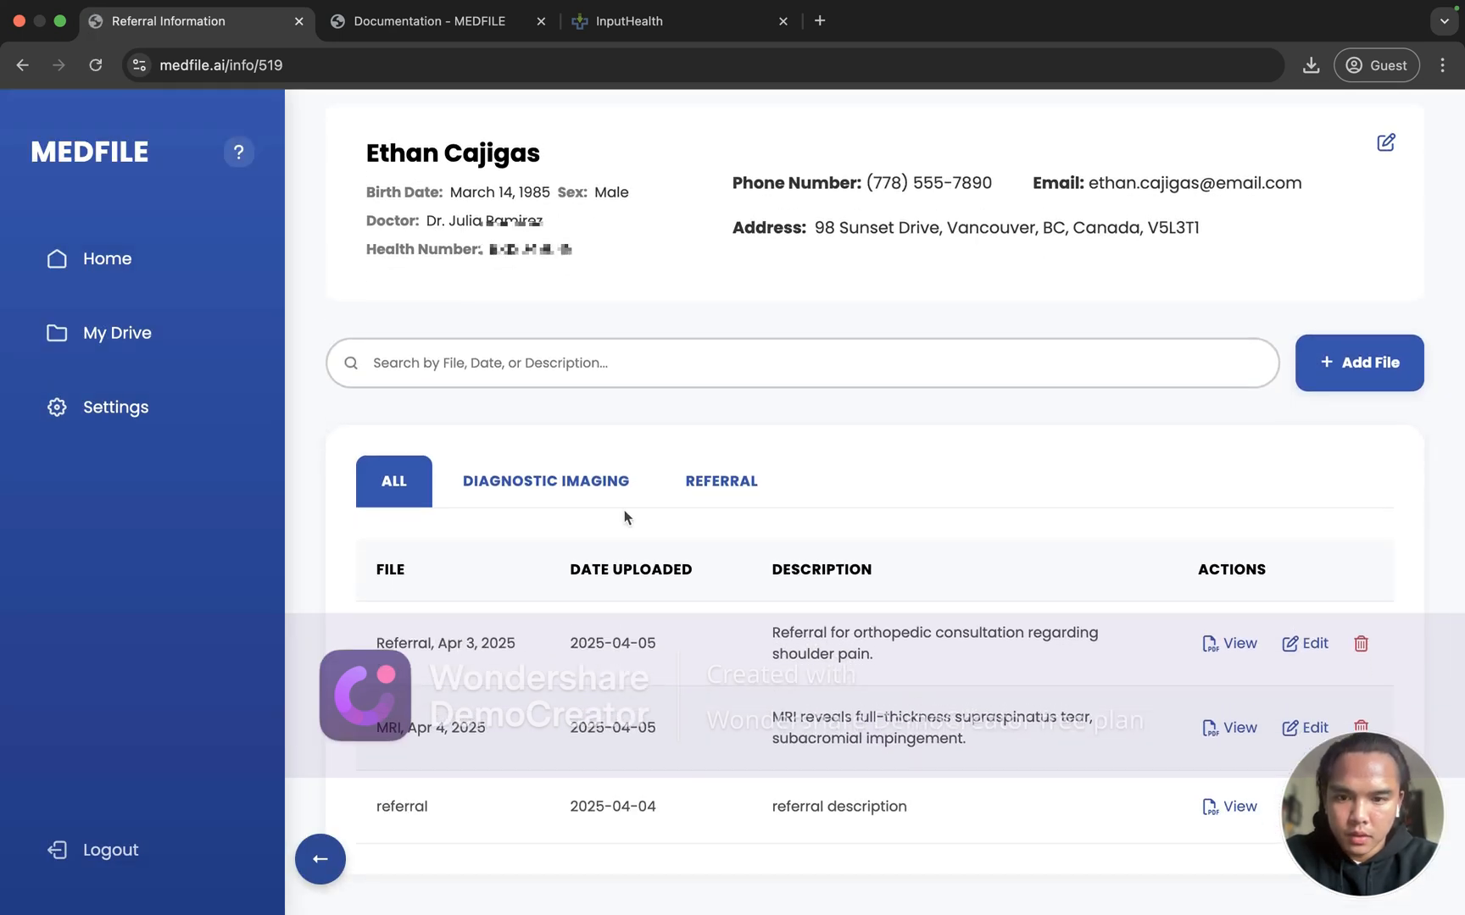
click(721, 481)
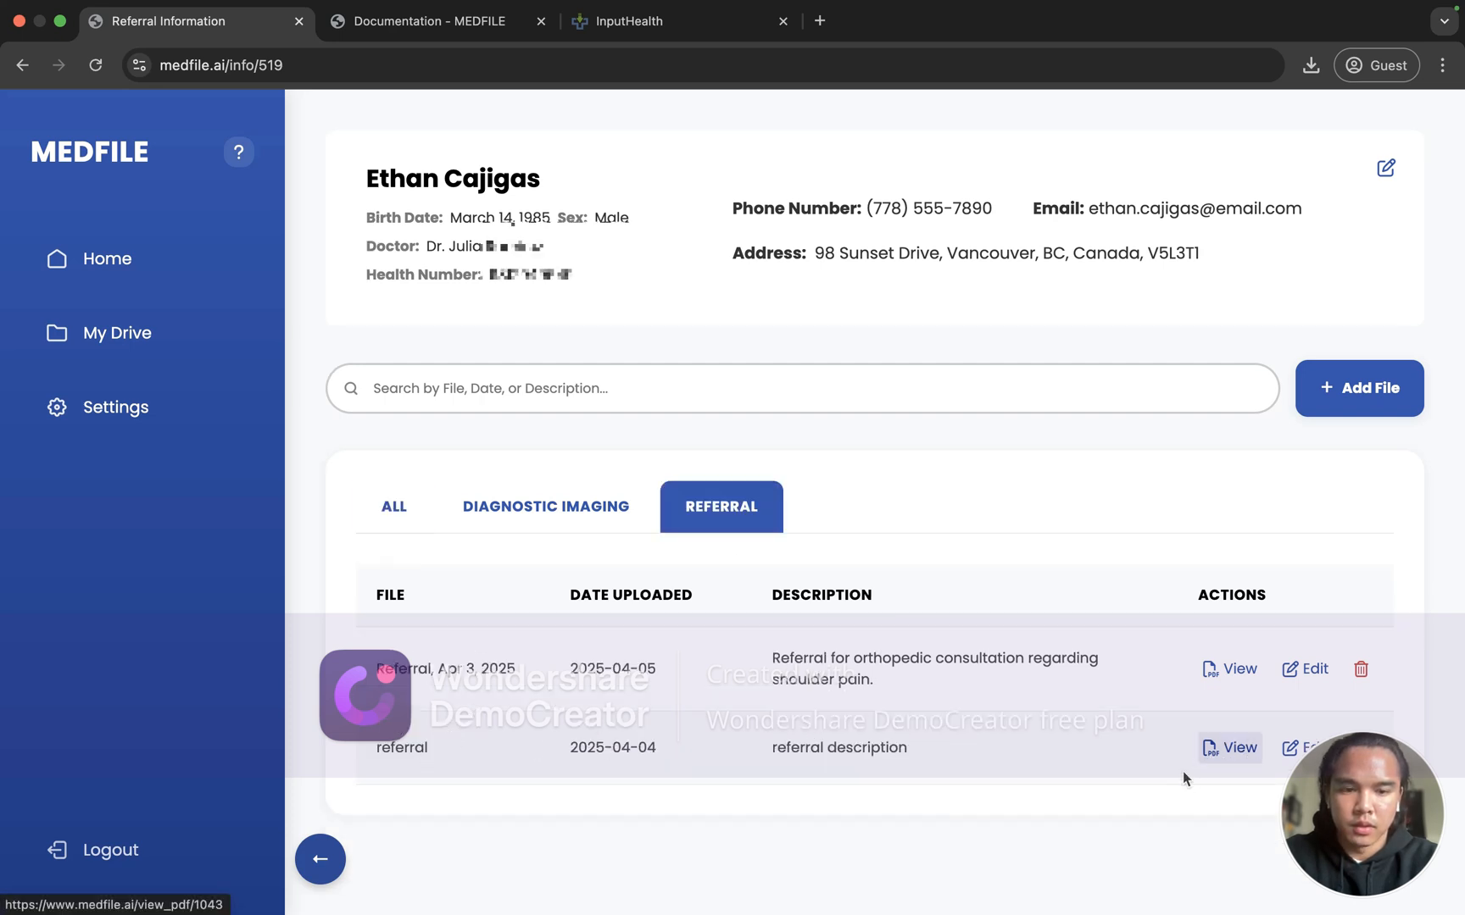
click(1360, 748)
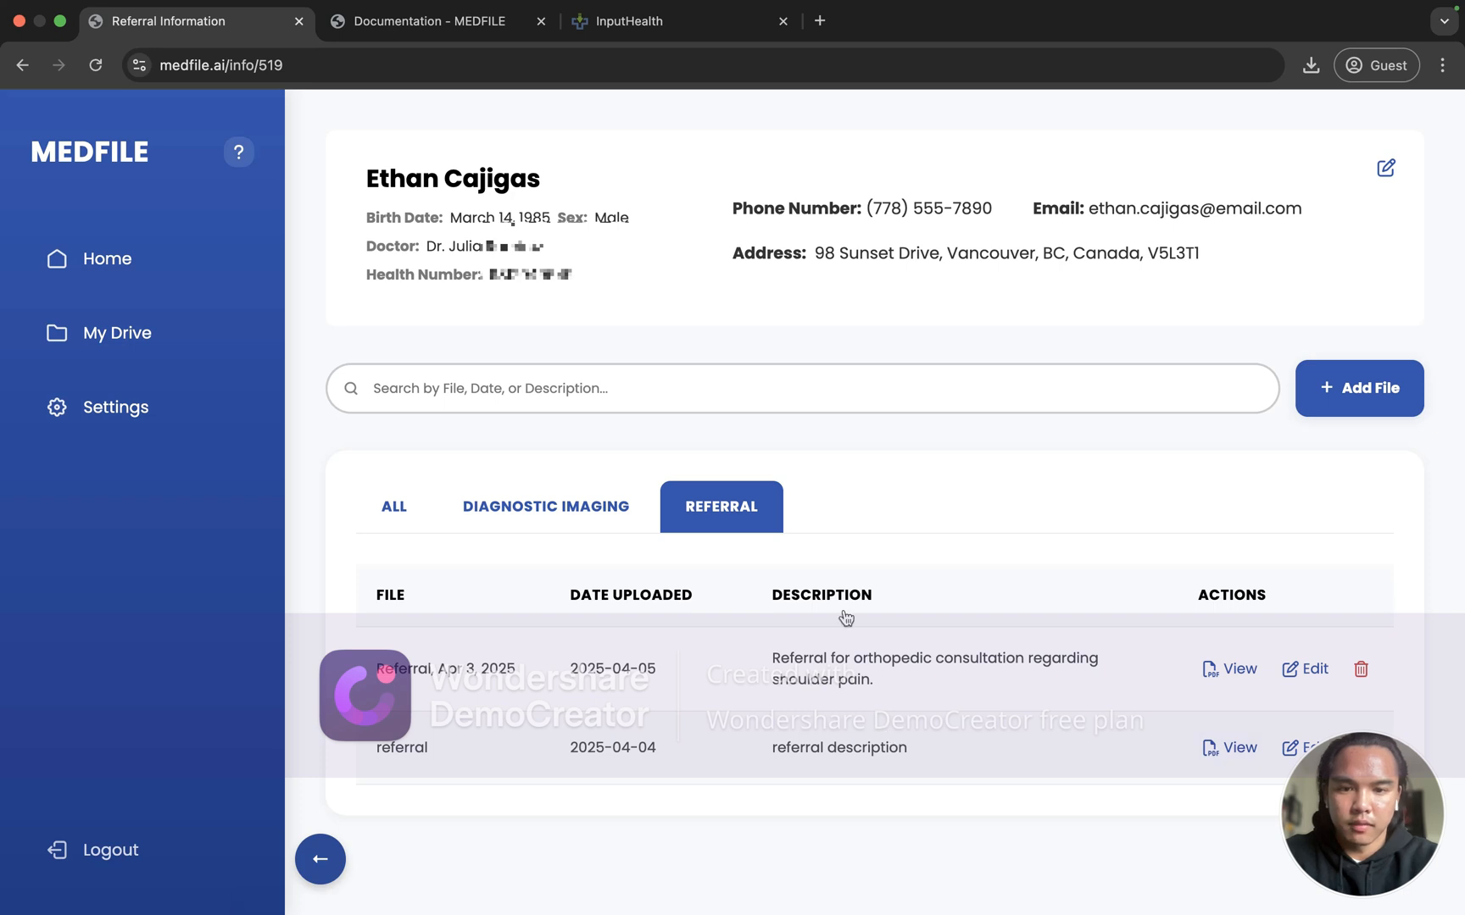
click(831, 581)
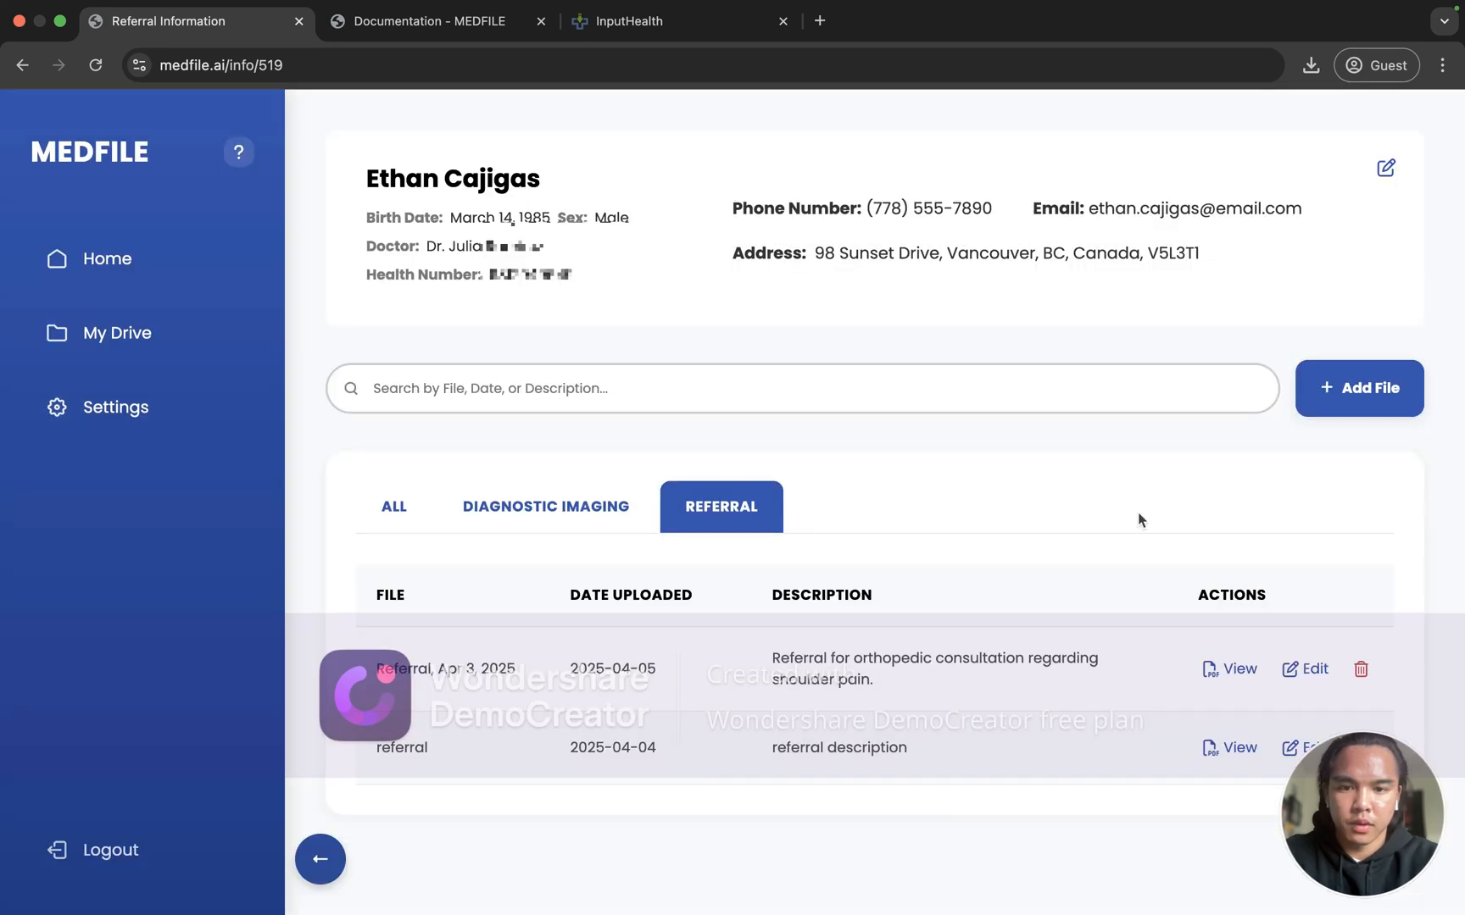
click(1344, 392)
click(983, 212)
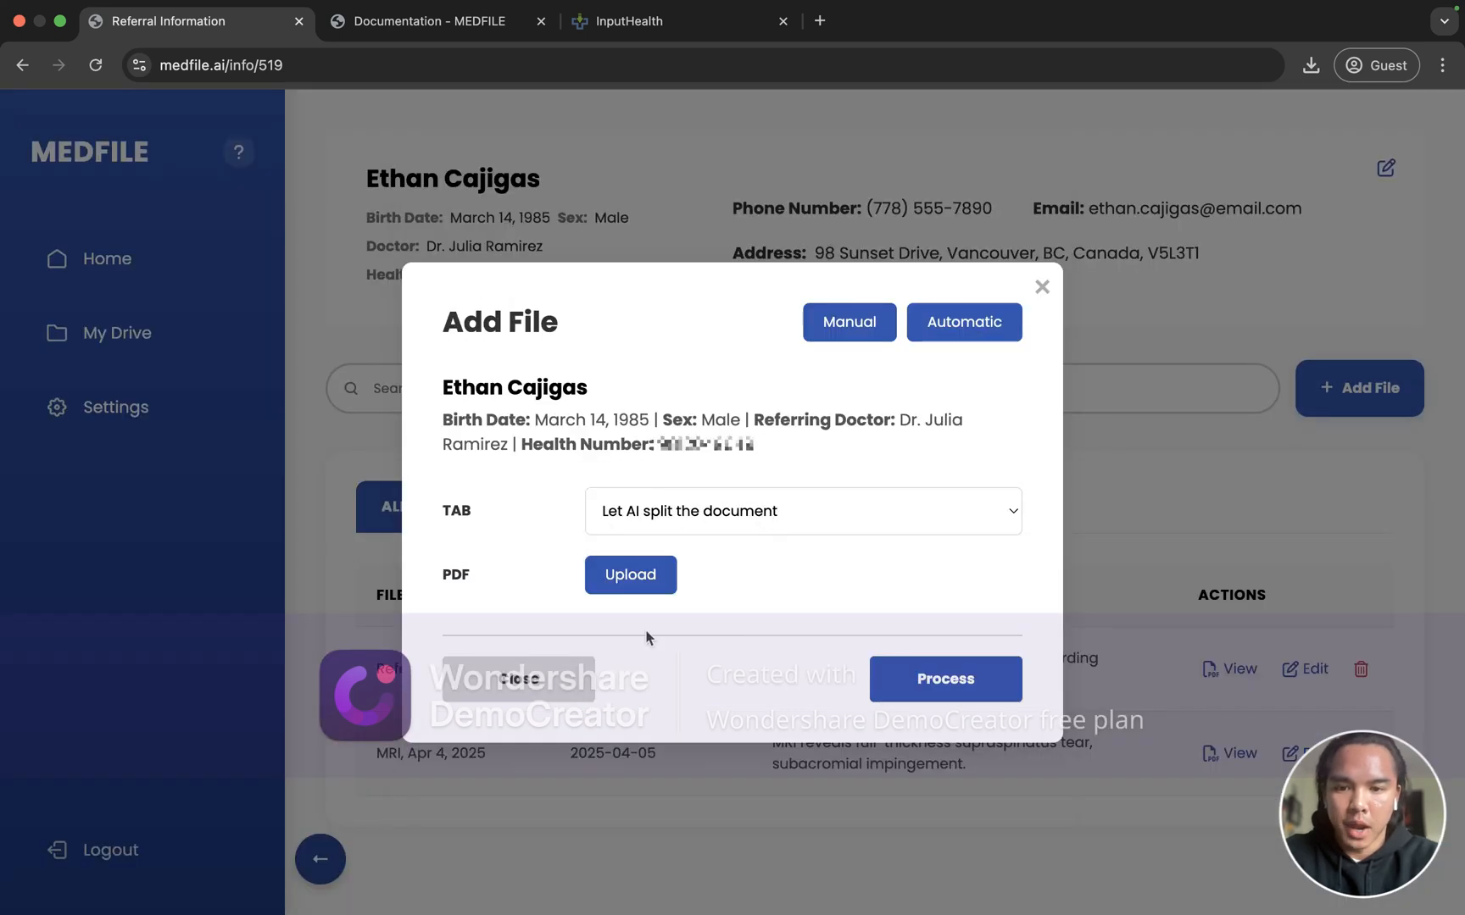
click(850, 322)
click(670, 628)
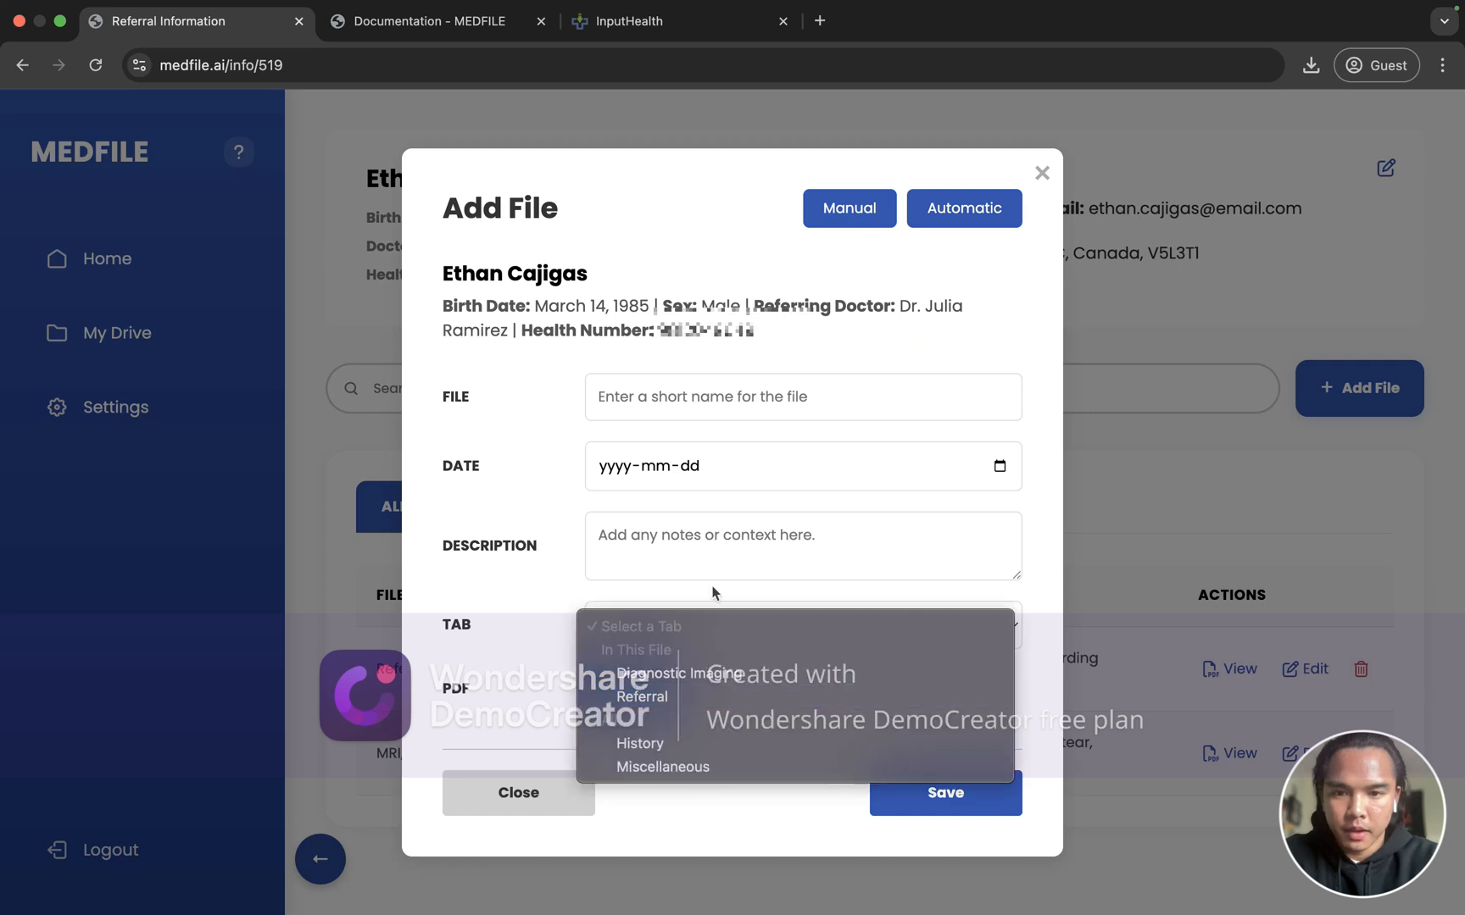
click(784, 686)
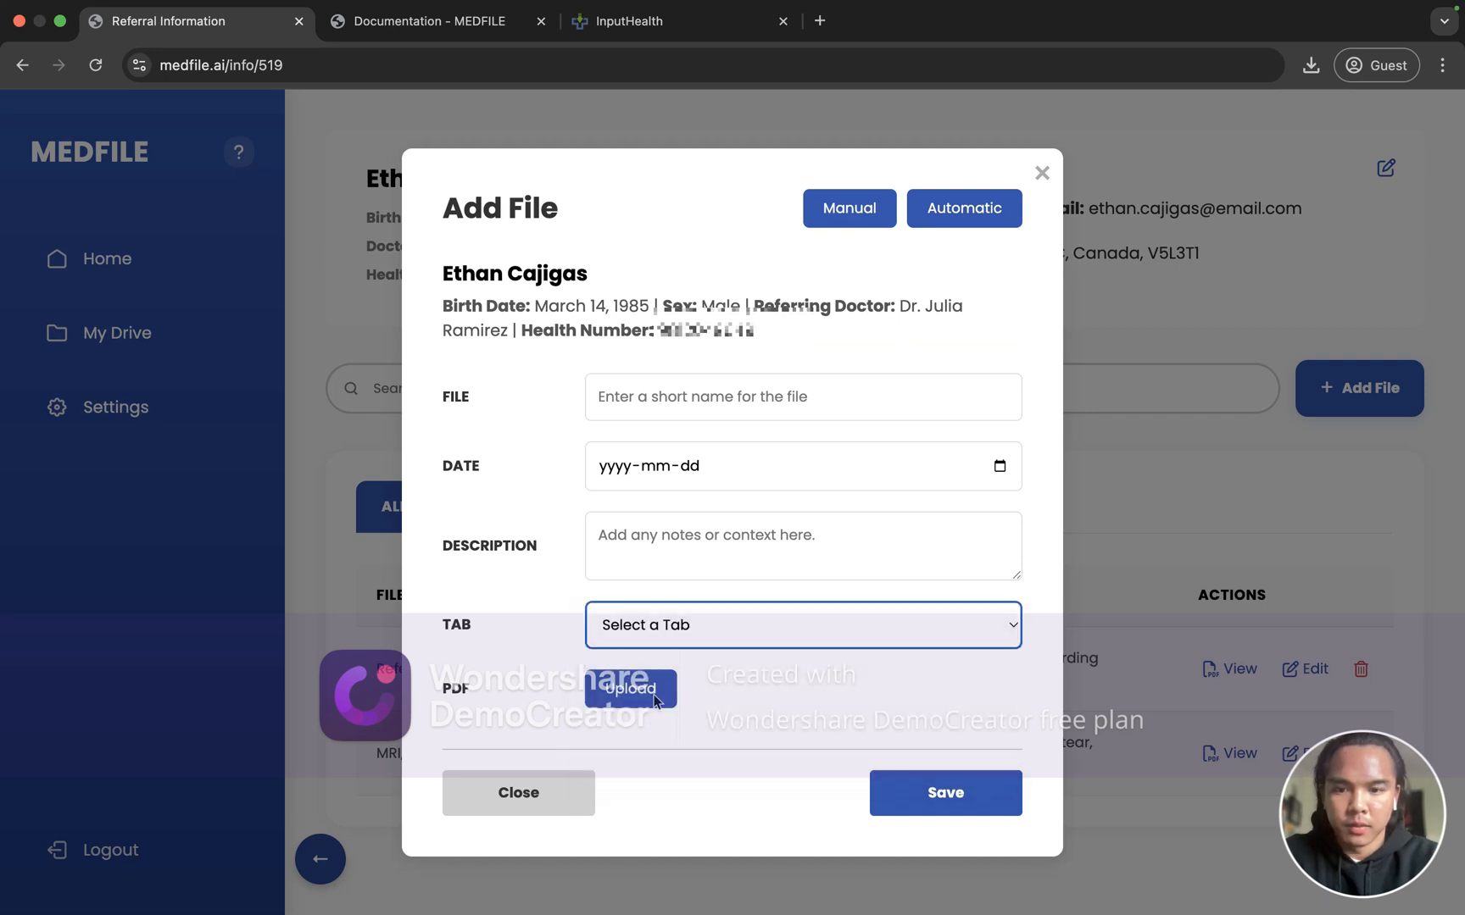
click(973, 217)
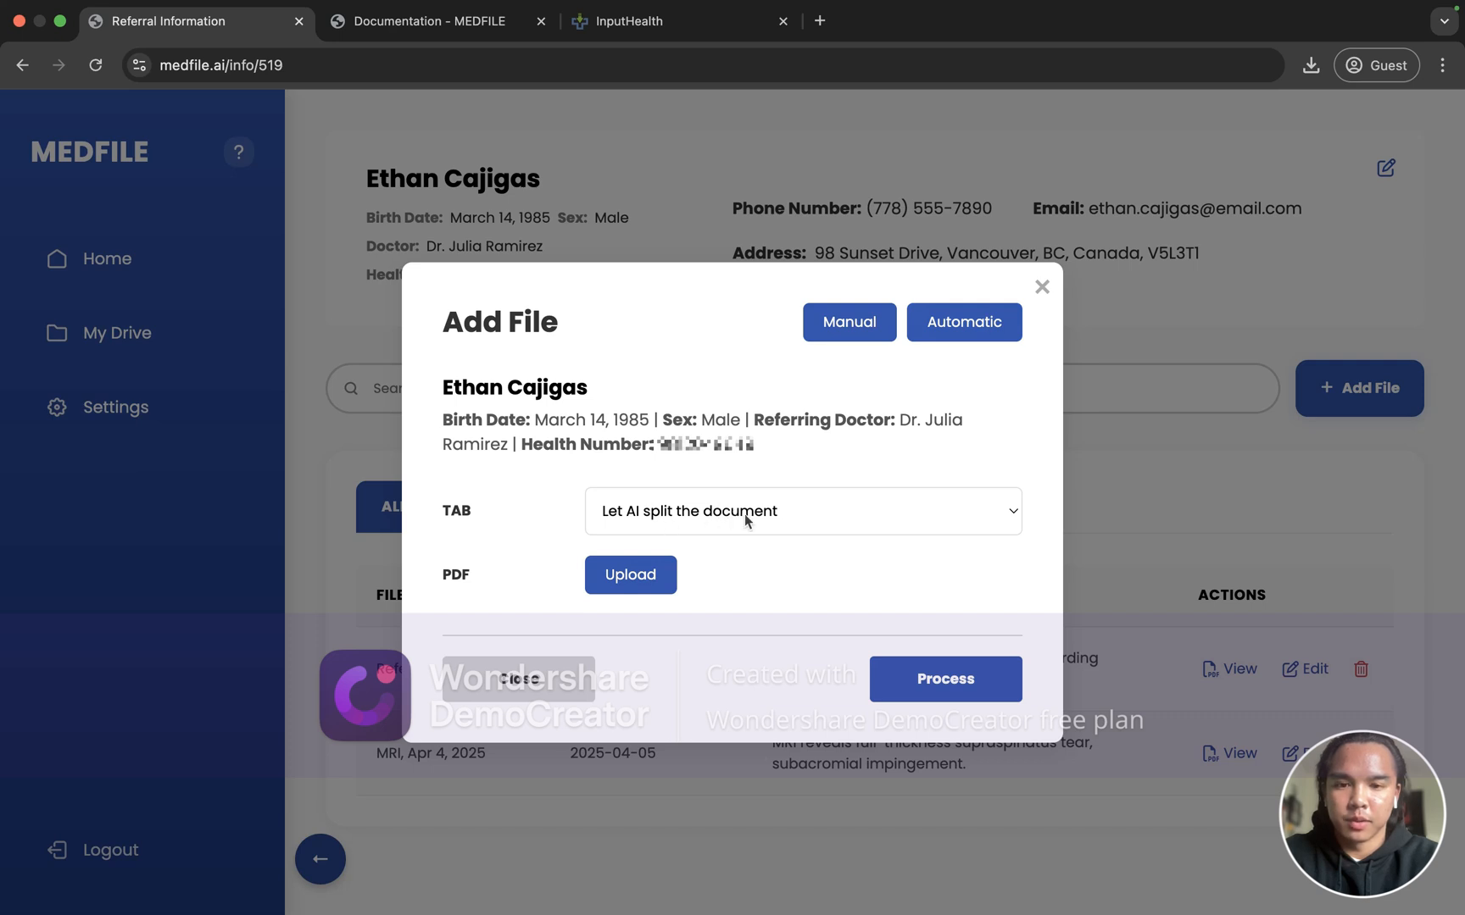
click(782, 500)
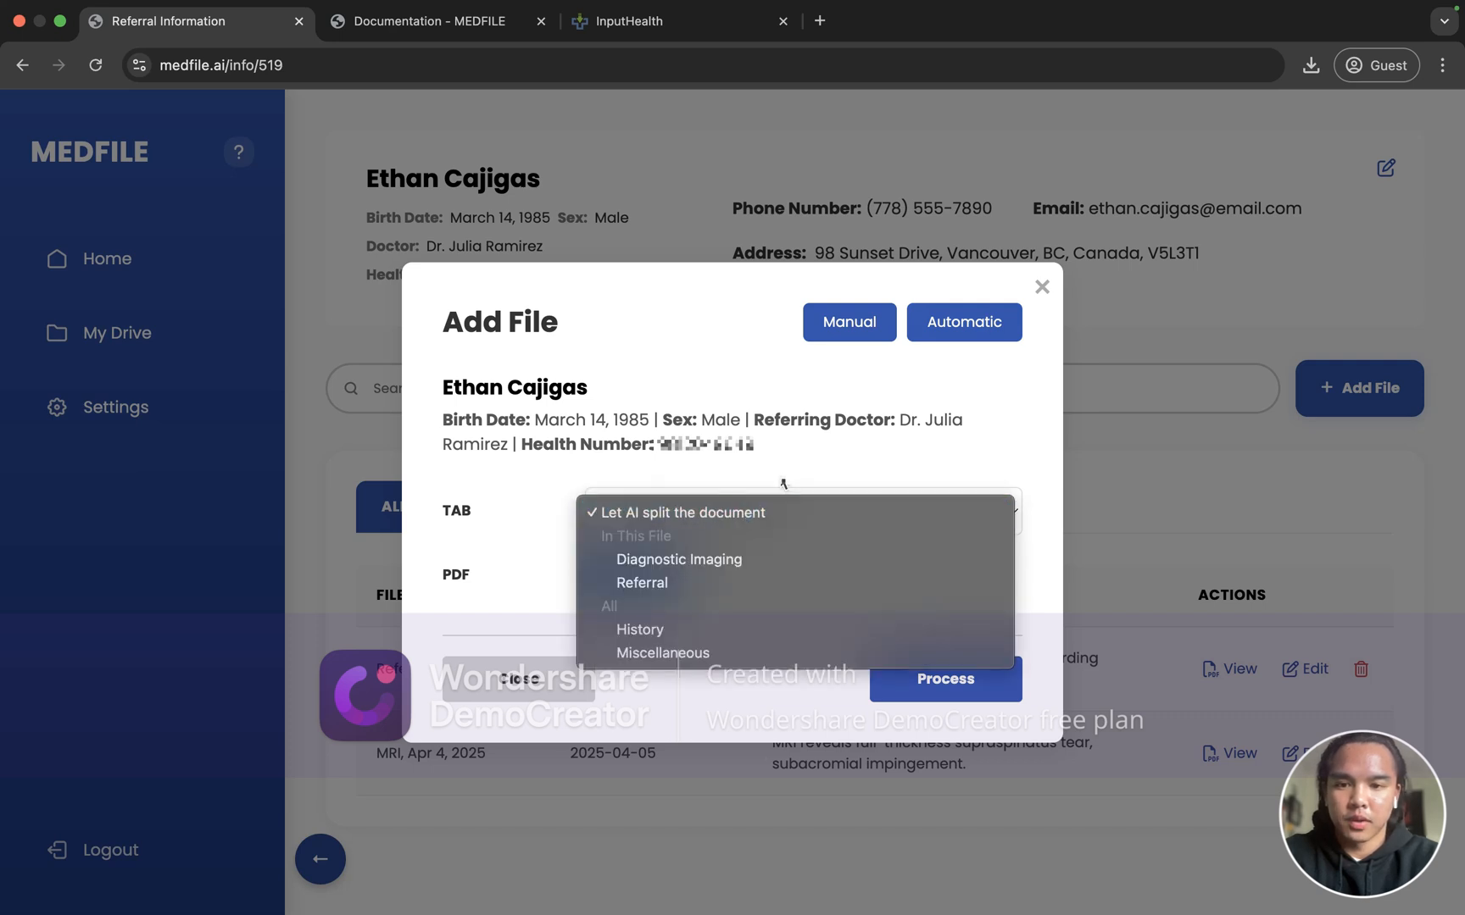
click(743, 513)
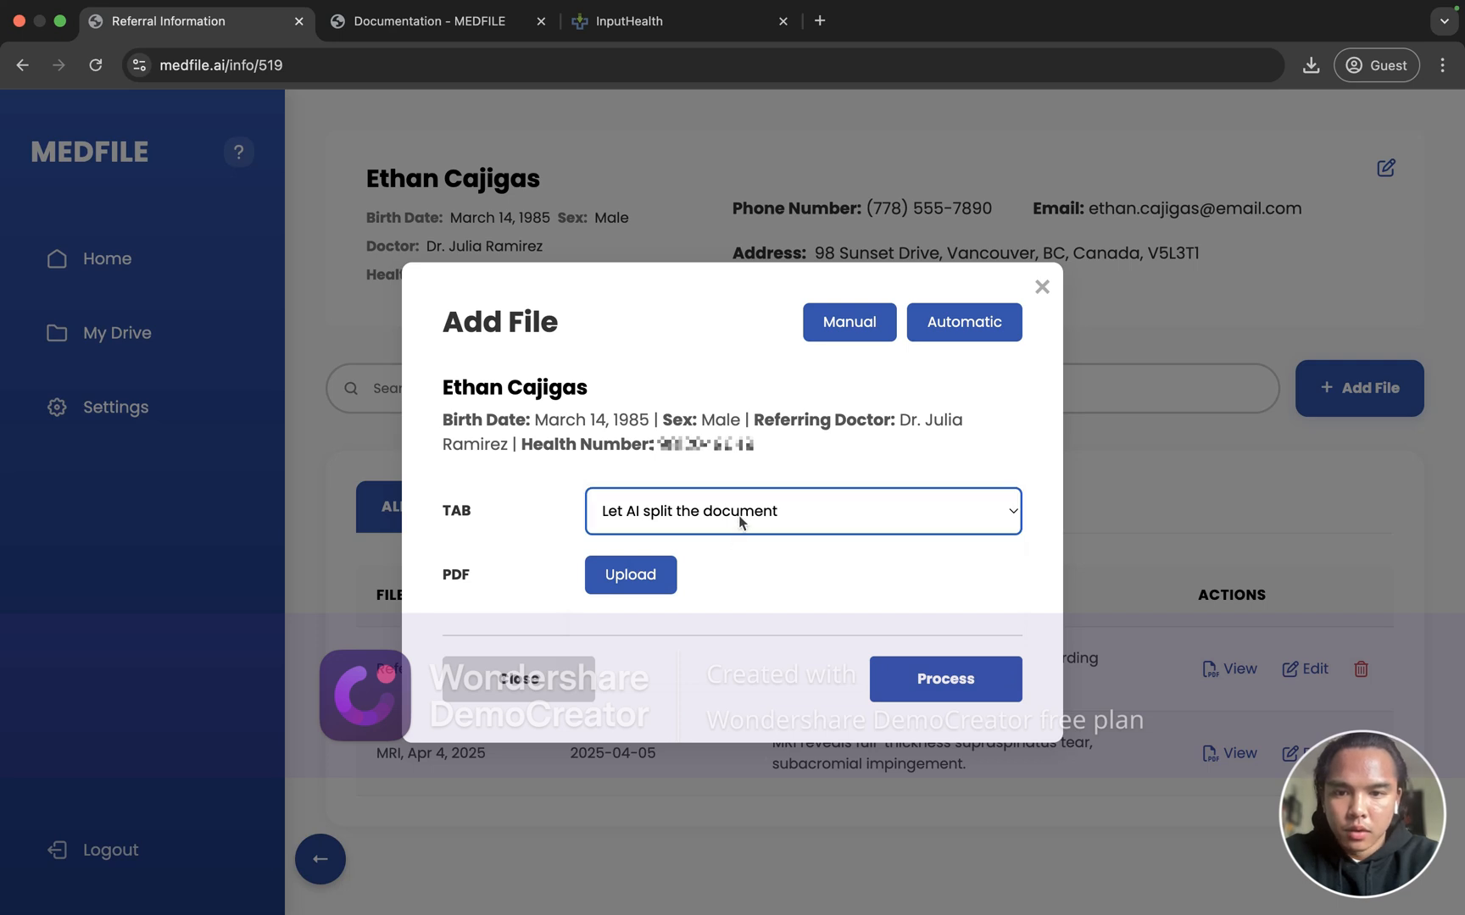
click(736, 519)
click(627, 591)
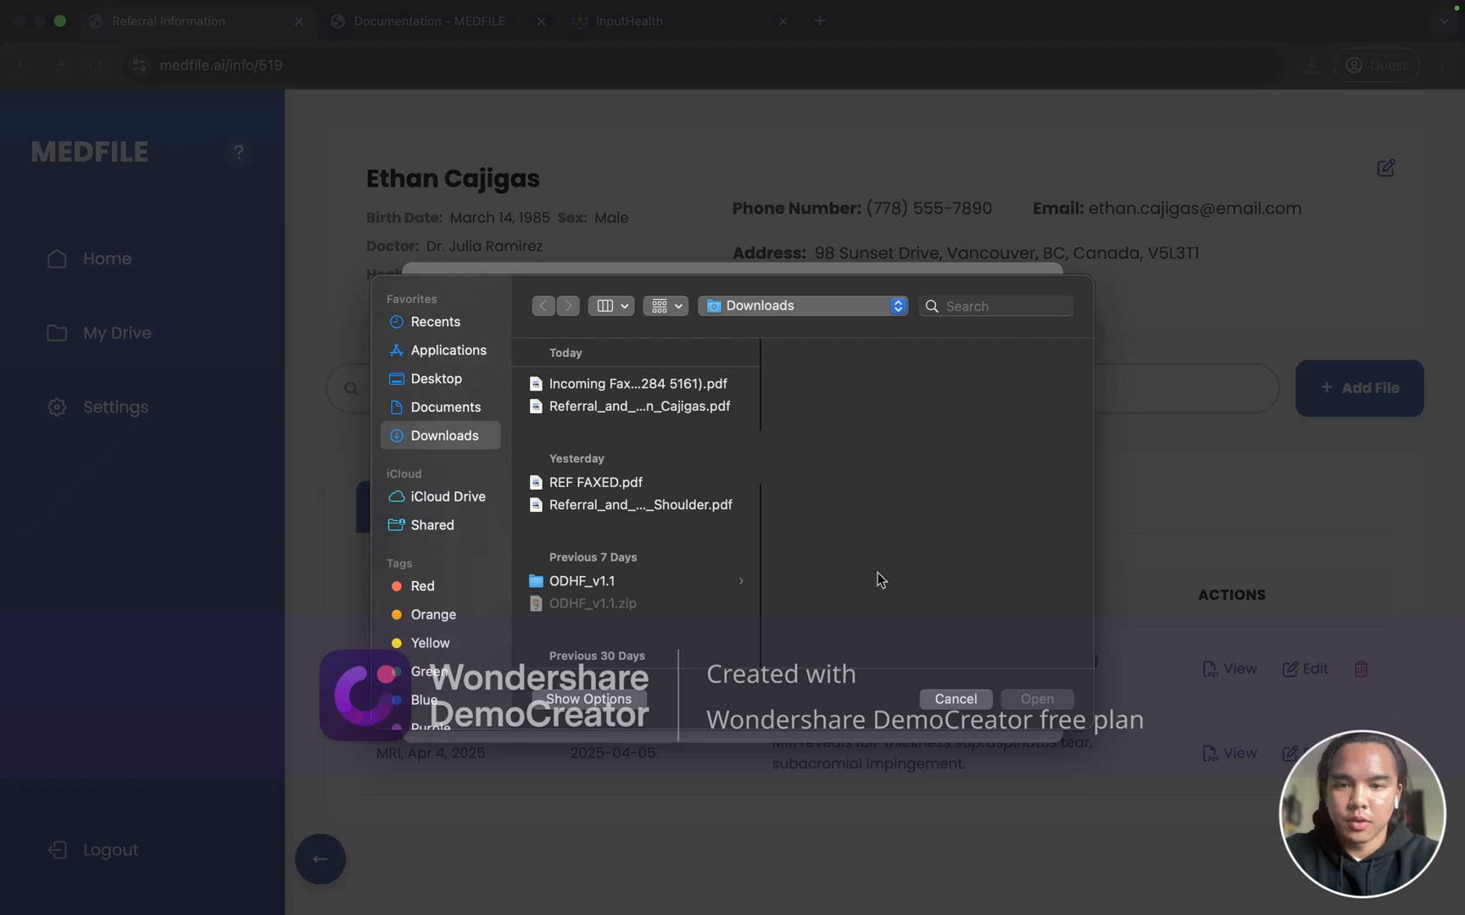
key(Escape)
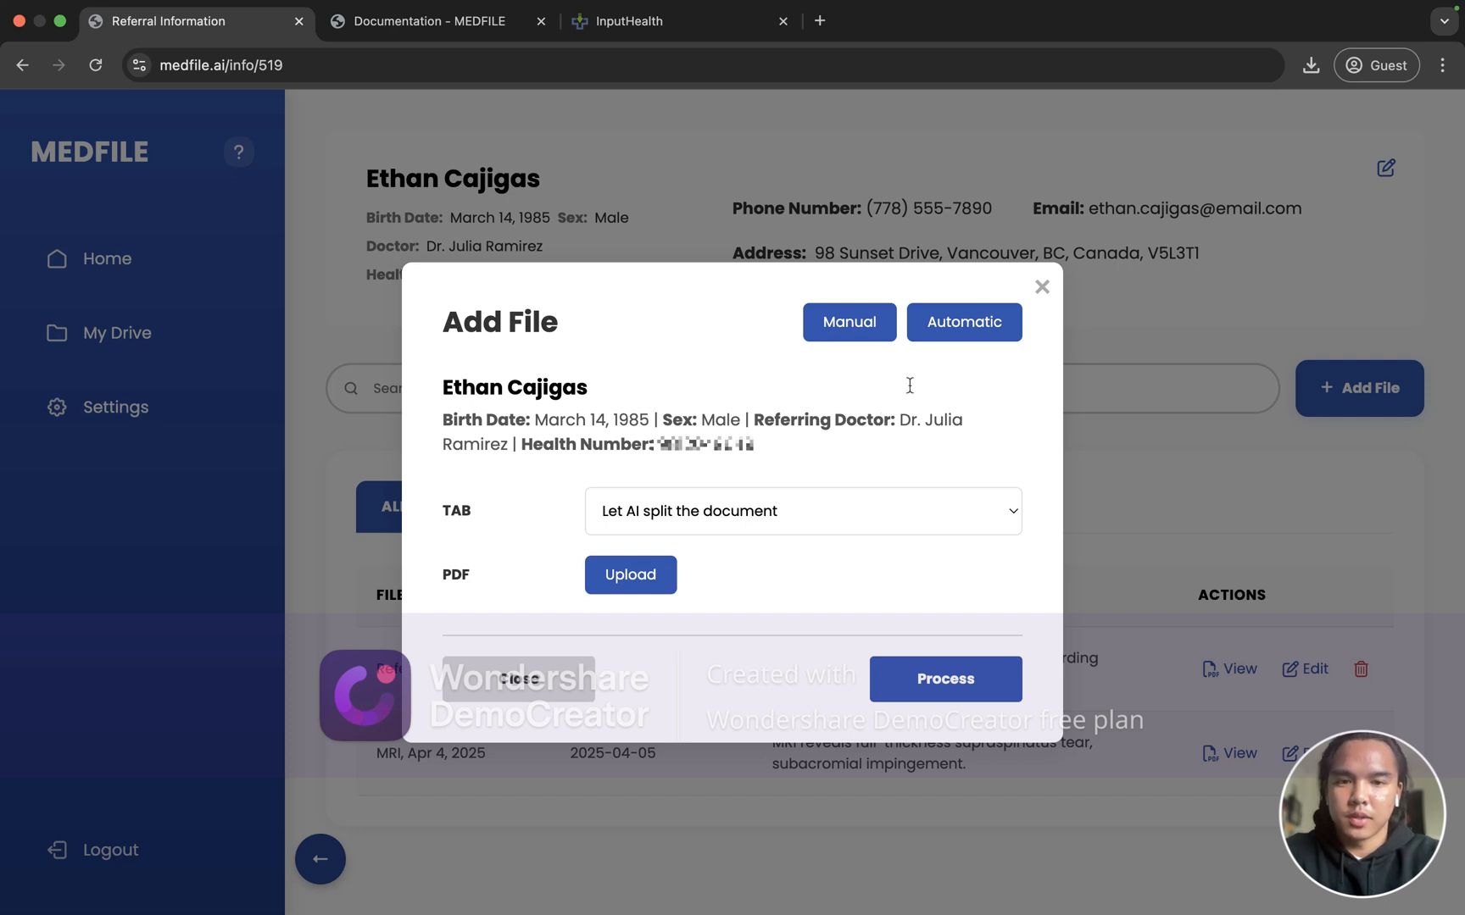
click(1044, 283)
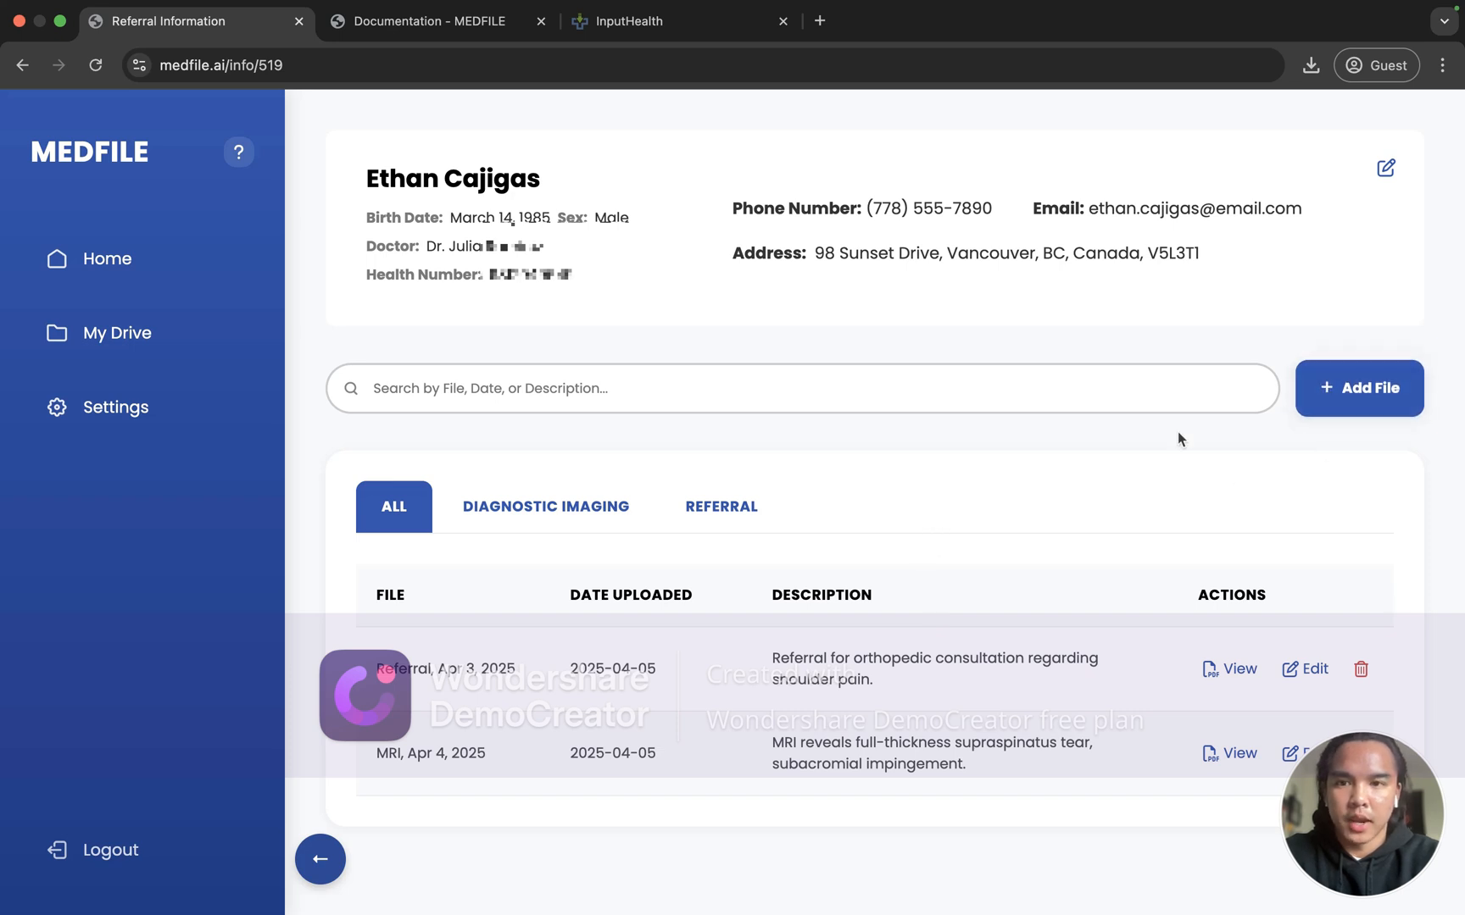
click(1310, 408)
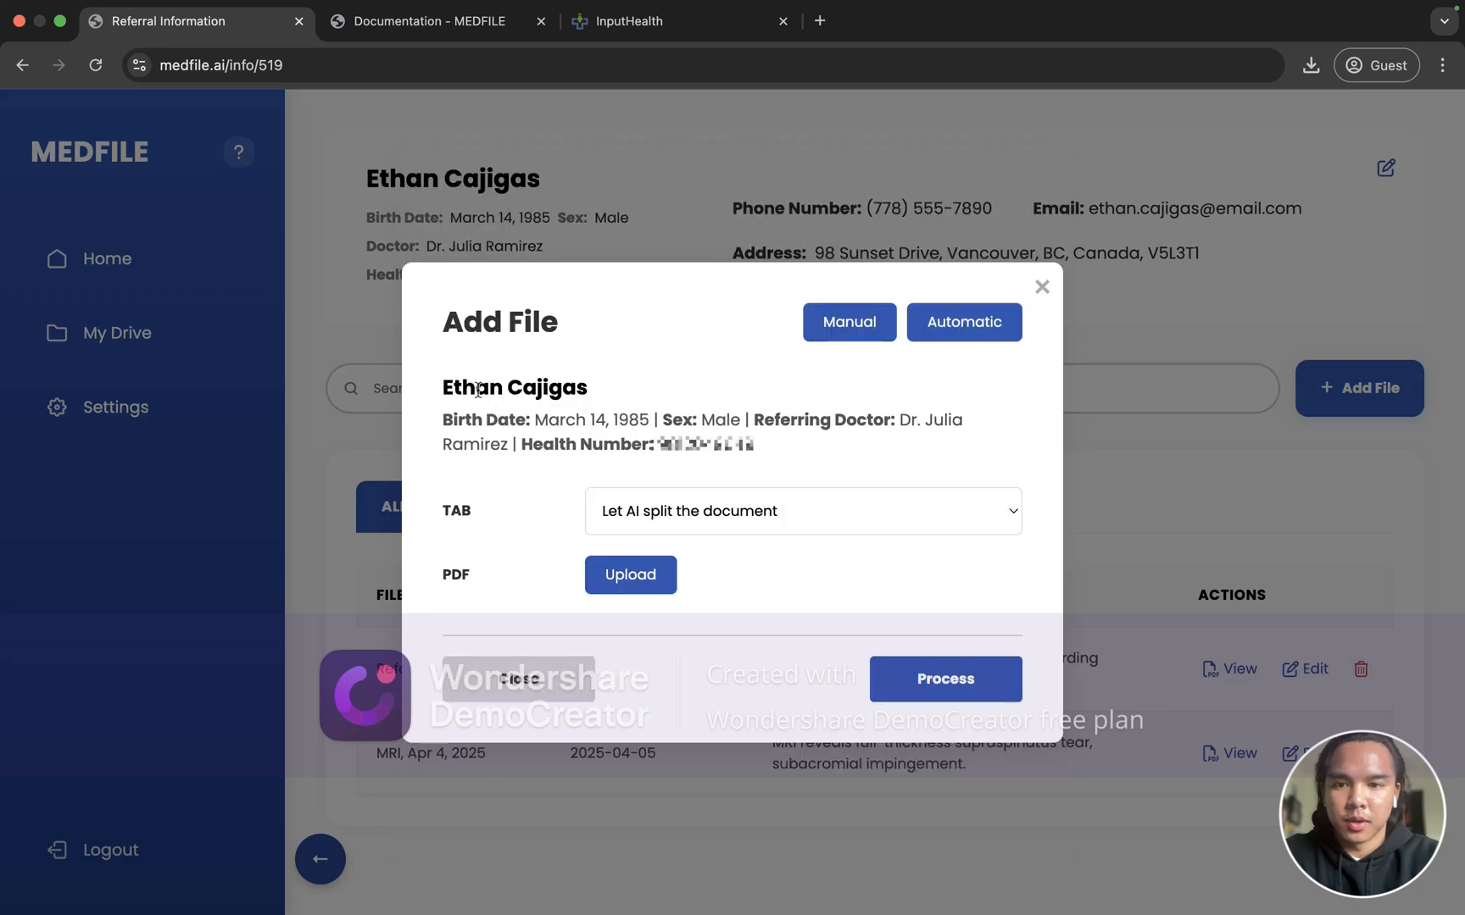
drag(478, 390, 746, 439)
click(745, 438)
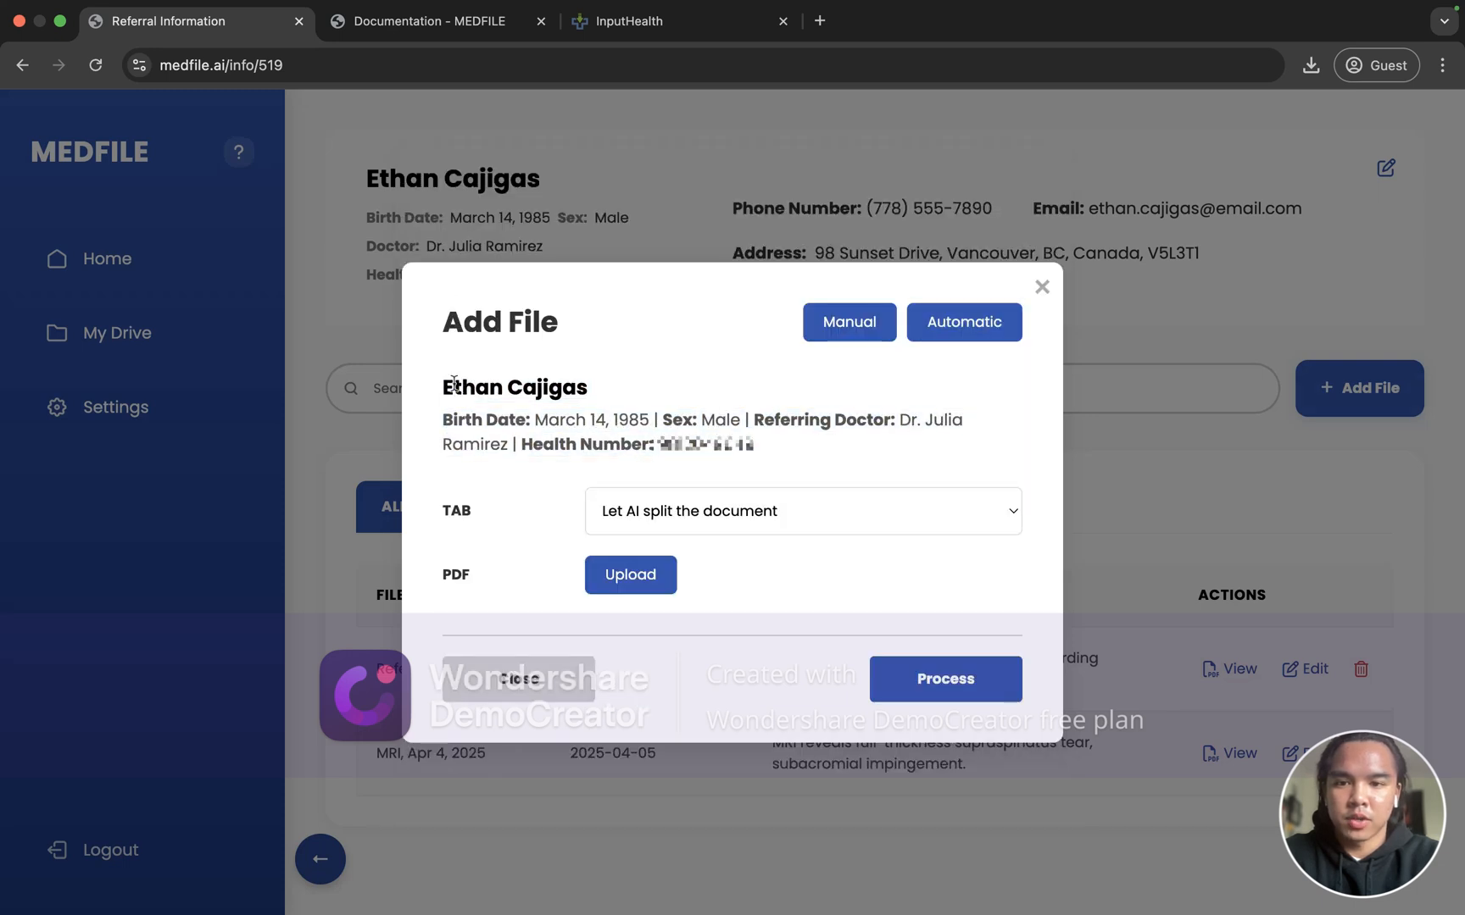
mouse_move(455, 384)
mouse_down()
mouse_move(751, 424)
mouse_move(751, 443)
mouse_up()
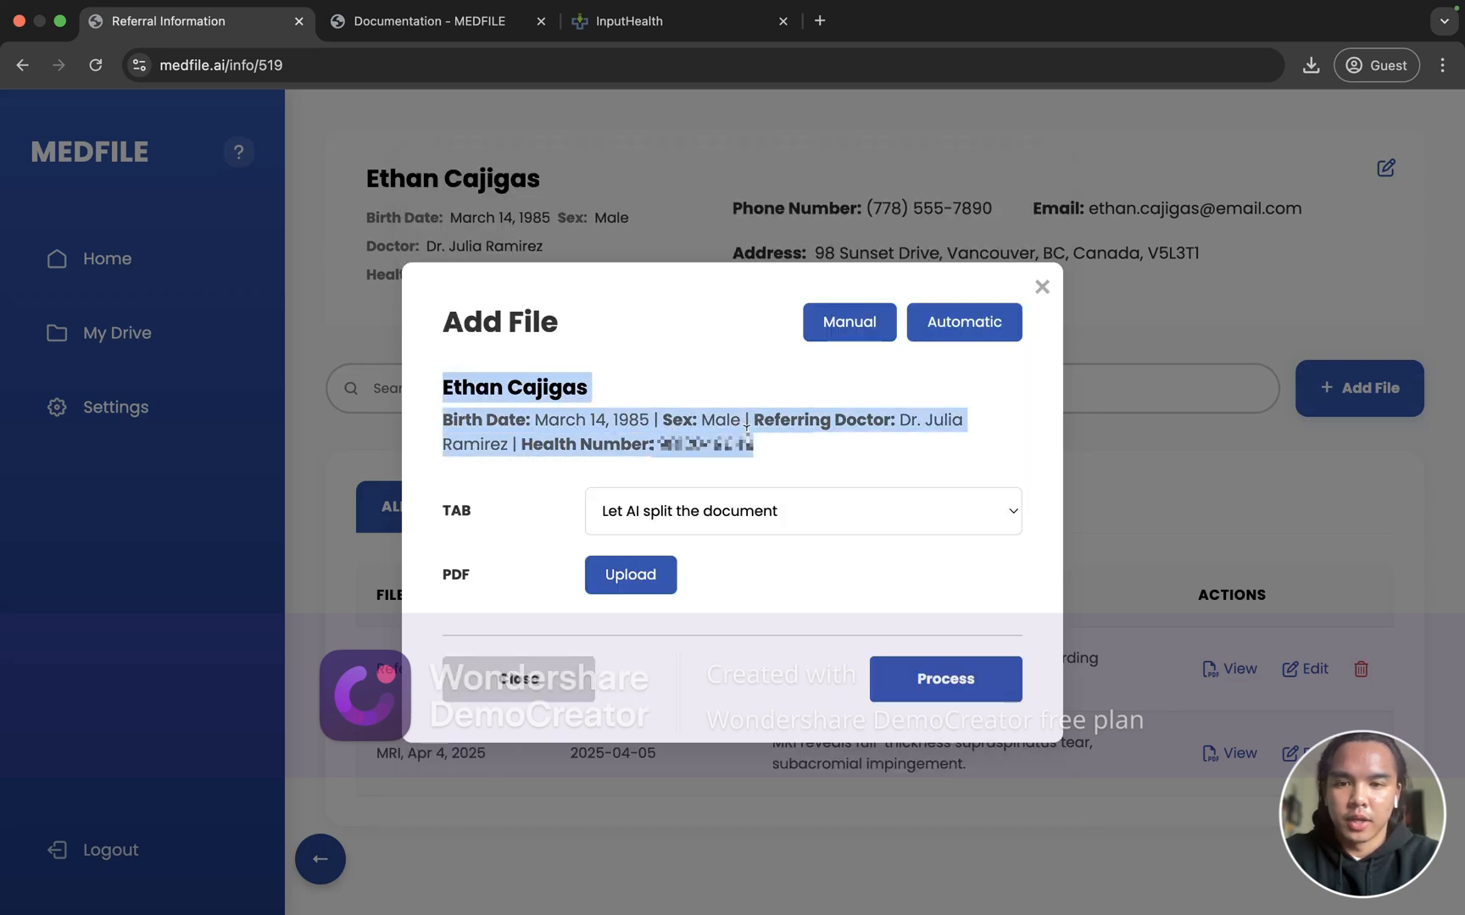
click(1042, 288)
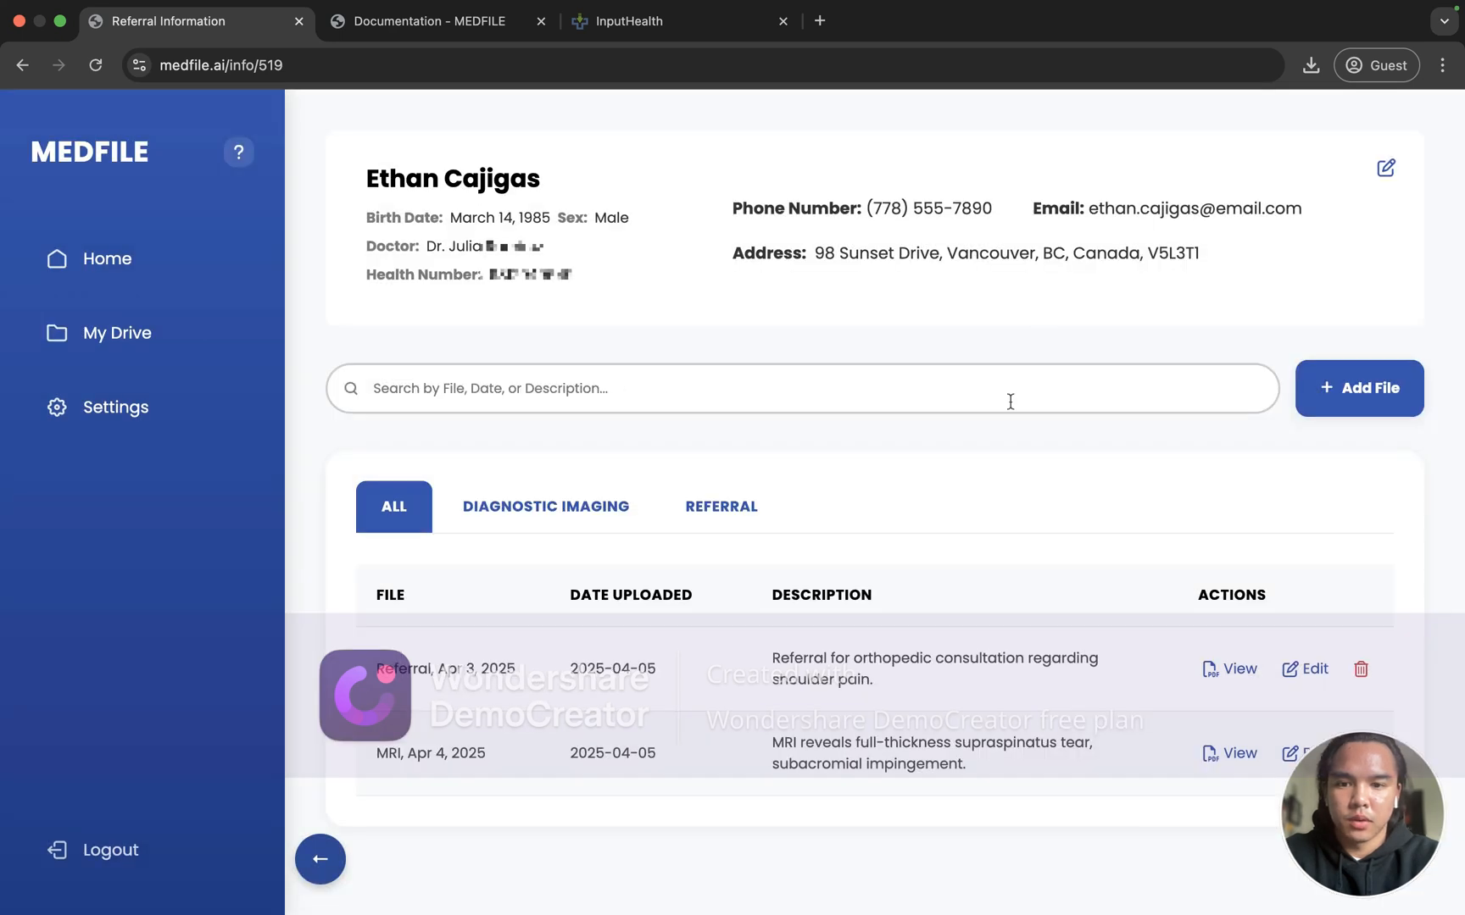
Step: Filter the file list to Referral and view the Apr 3, 2025 referral PDF
click(739, 513)
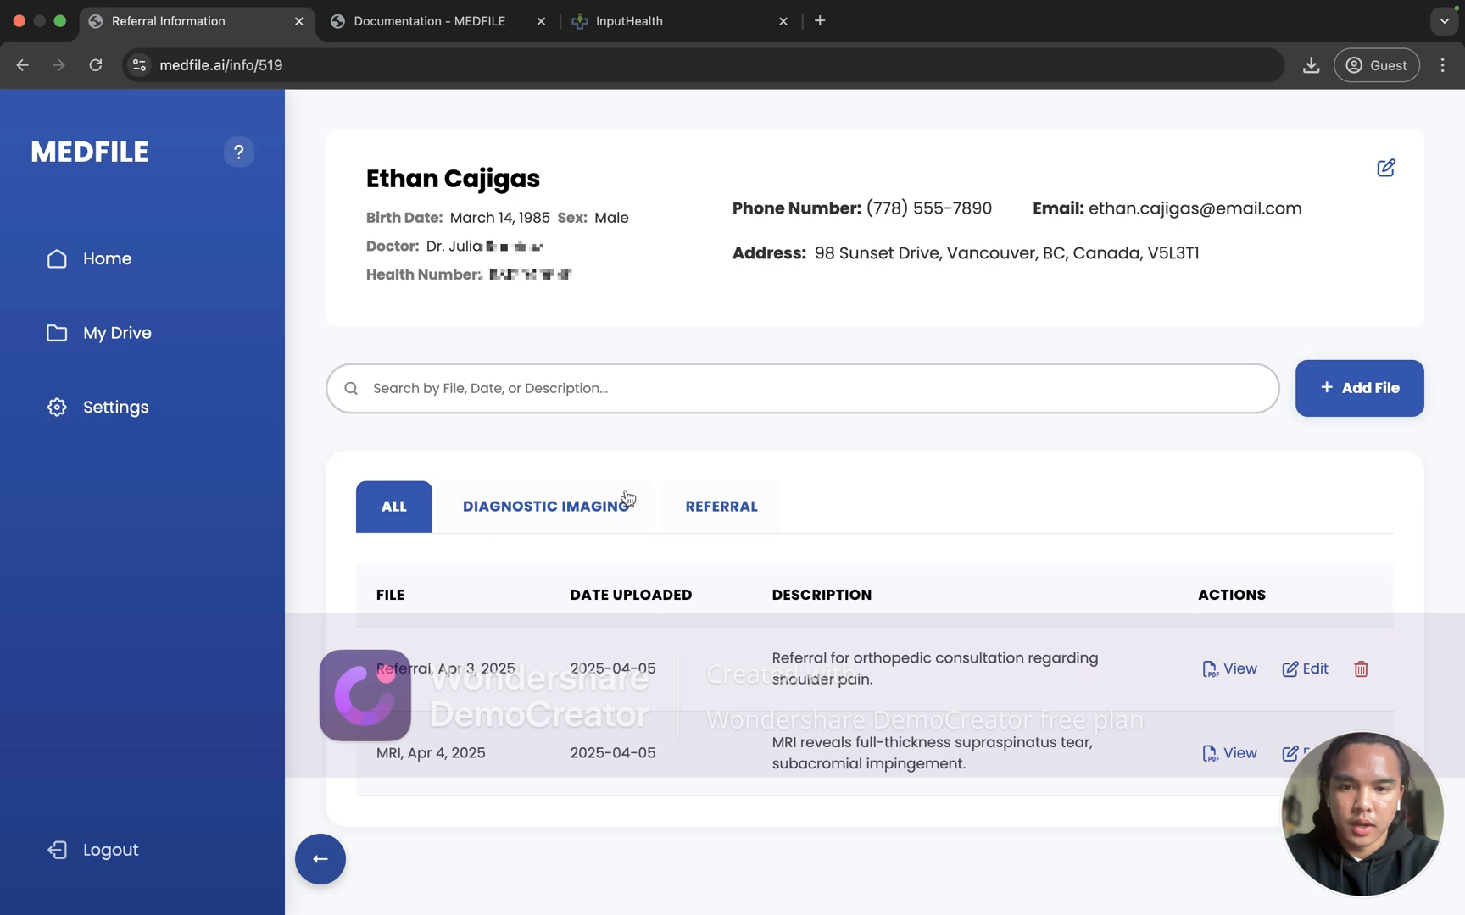
click(728, 507)
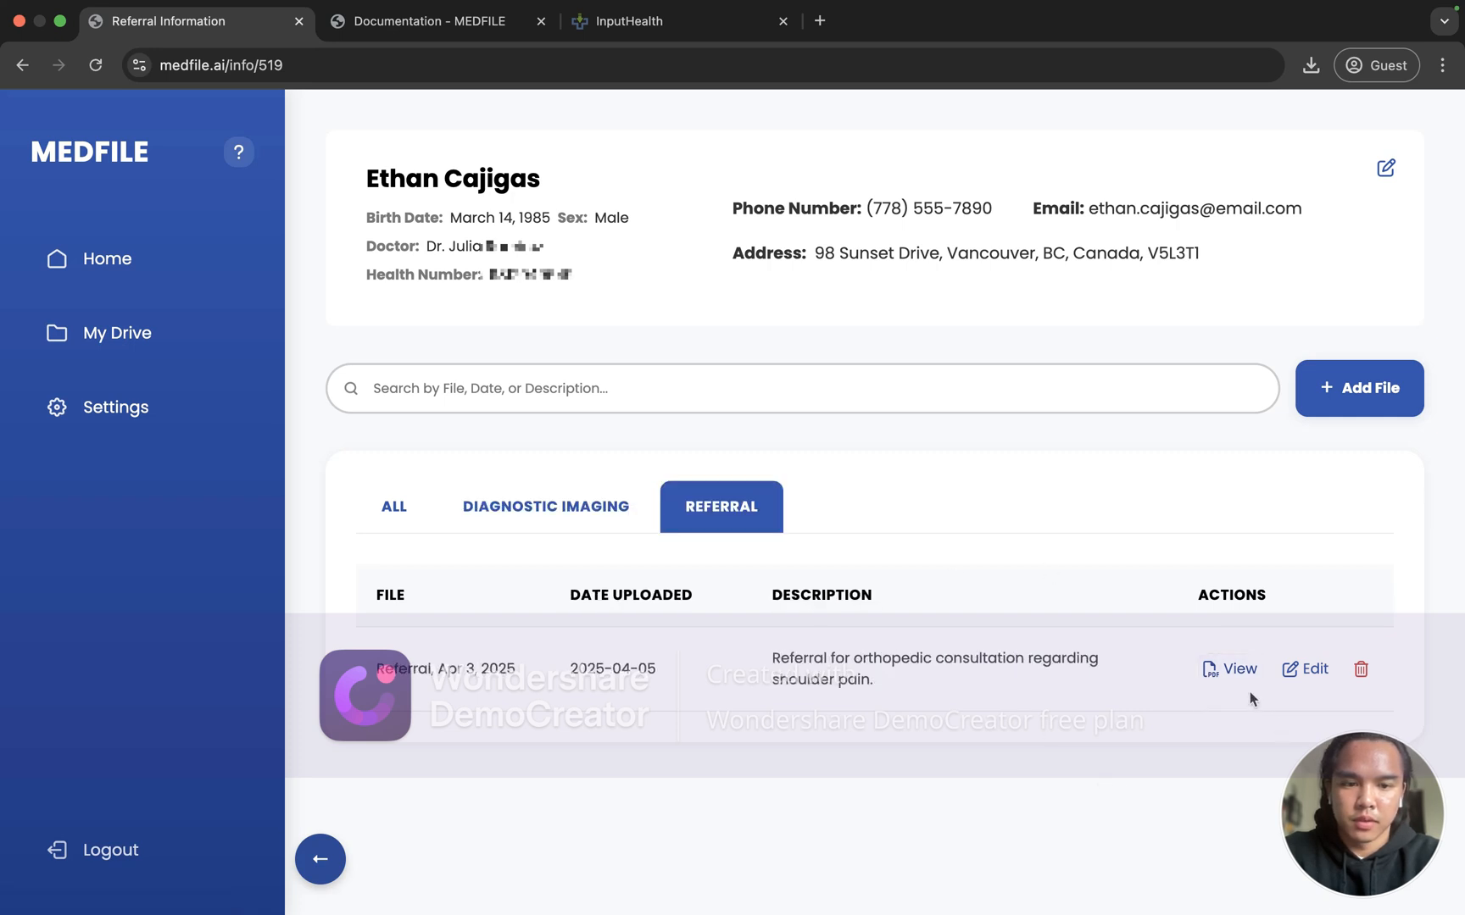
click(1230, 670)
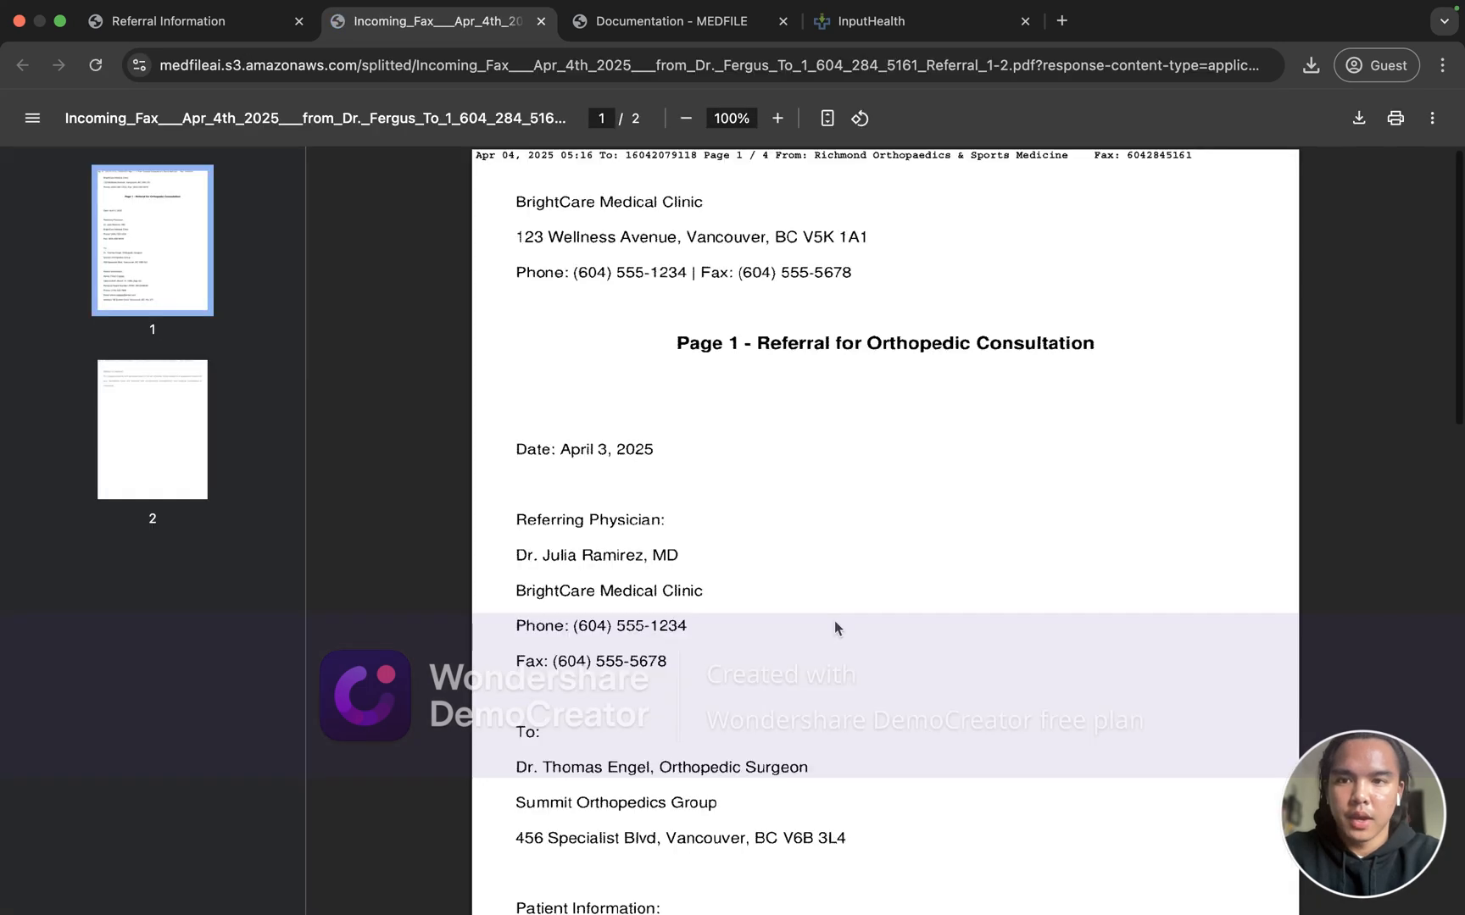
Step: Review pages 1–2 of the referral PDF, close it, and switch MEDFILE to Diagnostic Imaging
scroll(835, 623, down, 10)
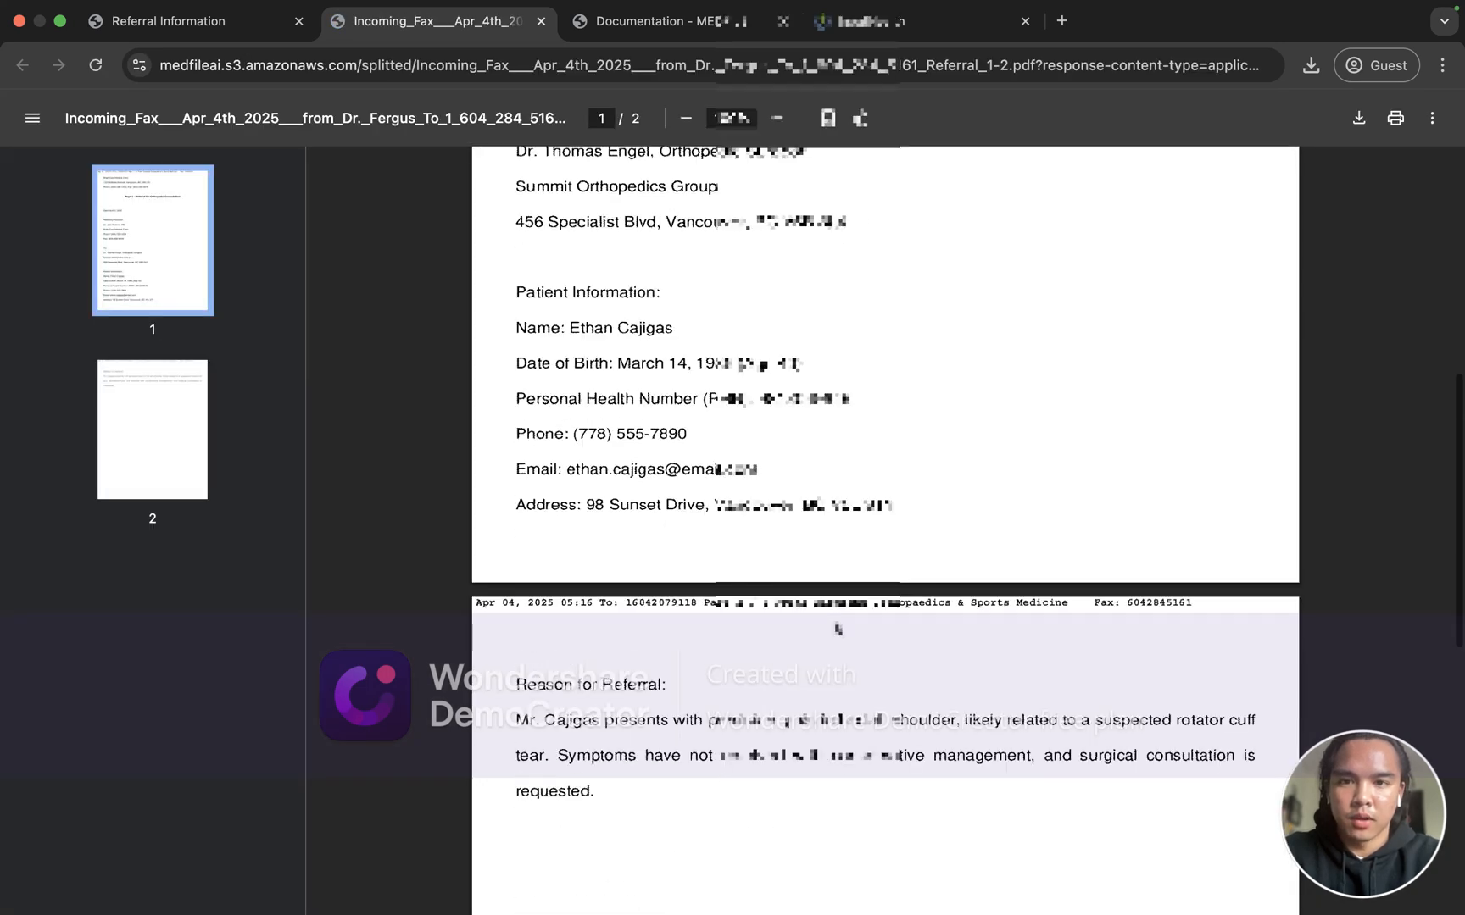
scroll(837, 628, down, 5)
scroll(837, 628, up, 8)
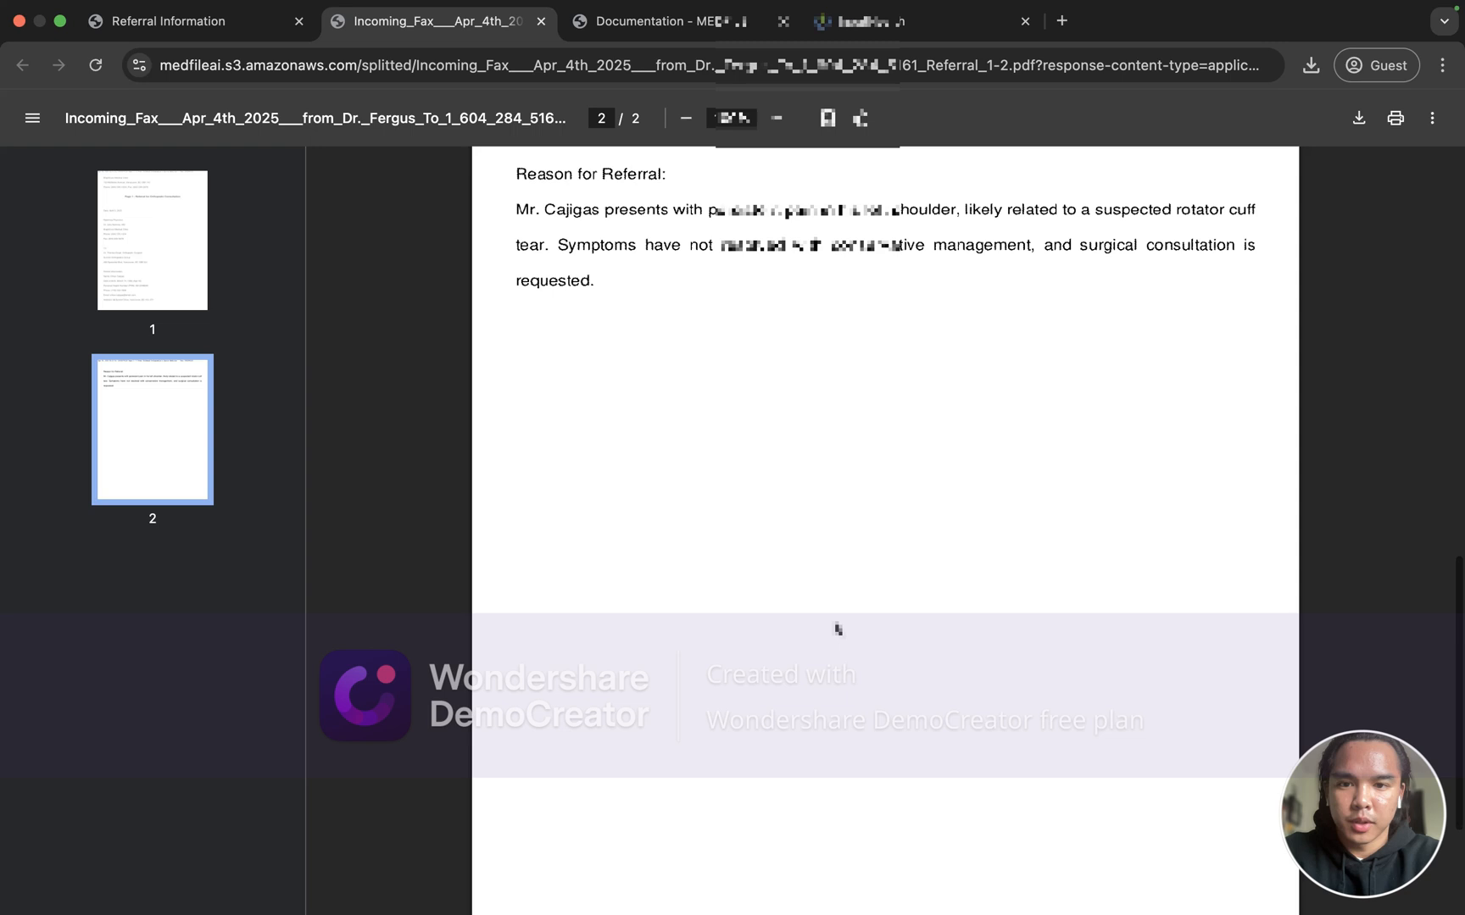
scroll(838, 628, up, 7)
scroll(762, 400, down, 15)
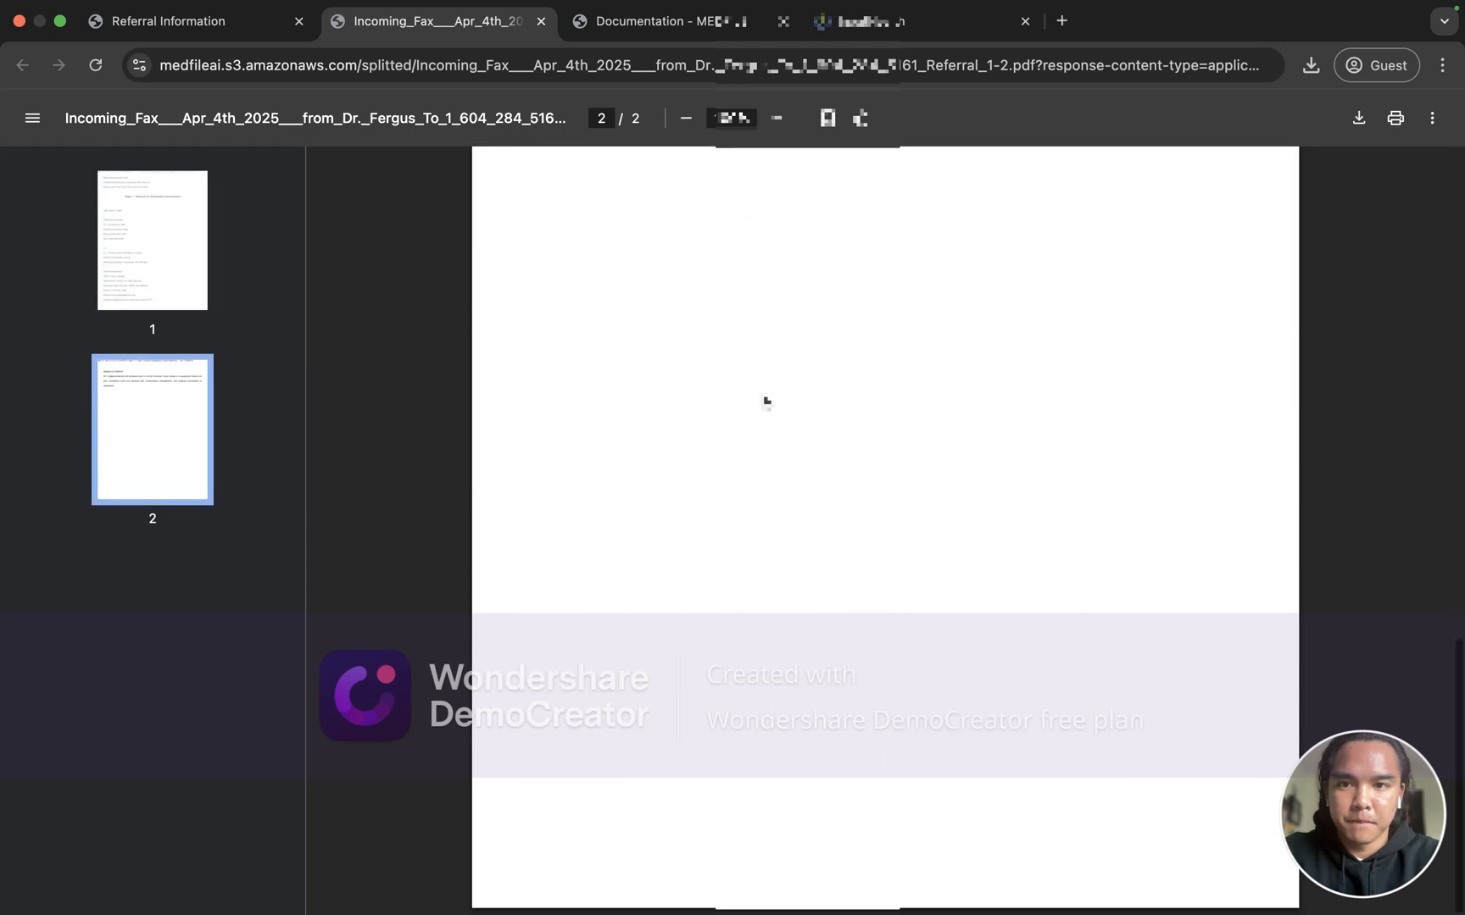
scroll(767, 401, up, 15)
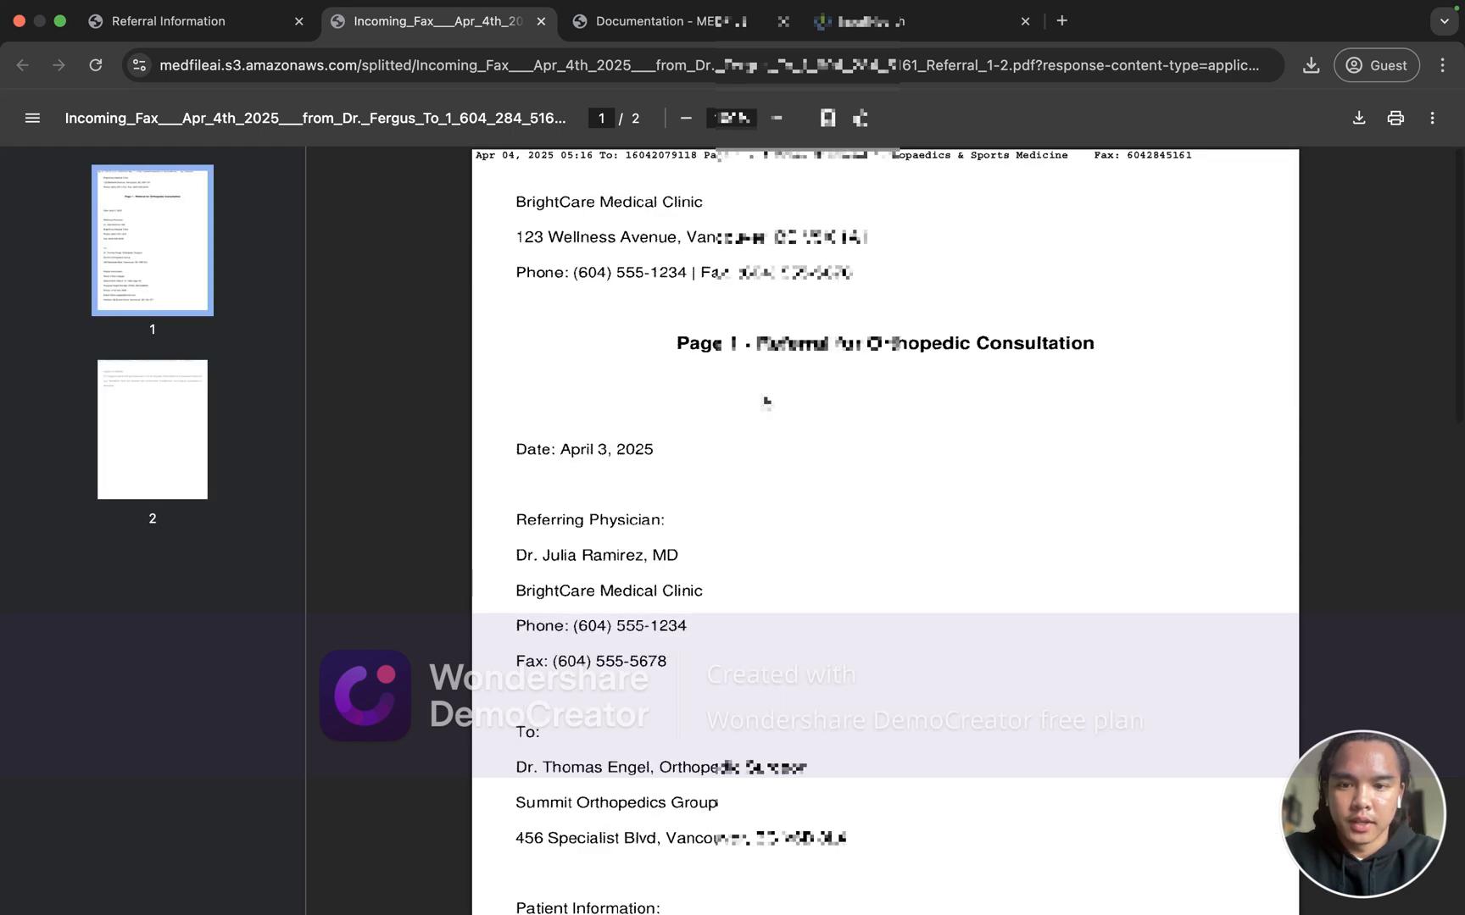
scroll(766, 402, down, 2)
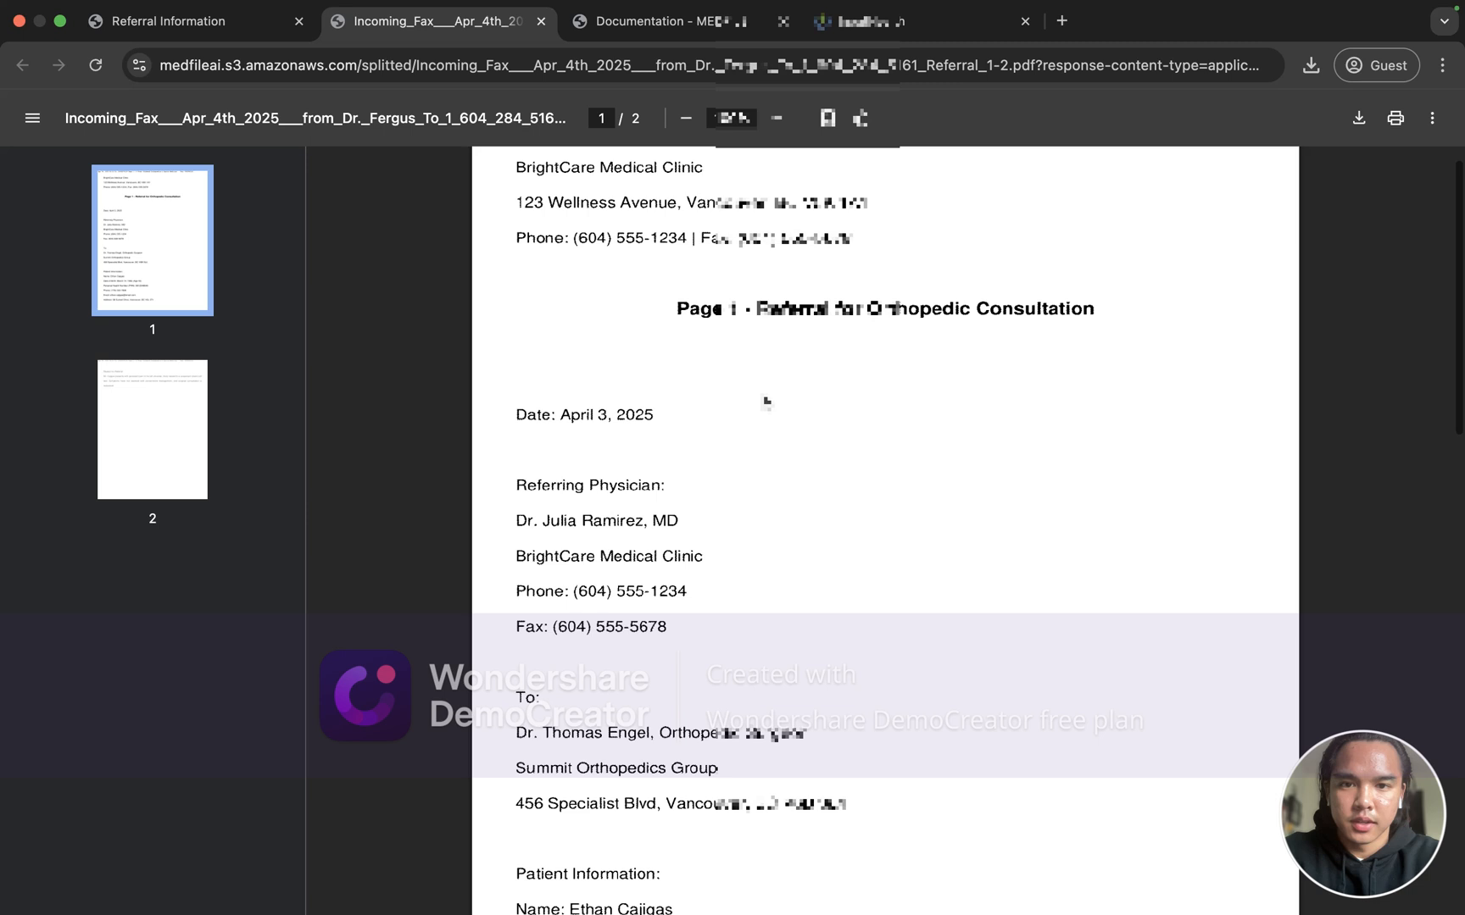
scroll(766, 402, down, 15)
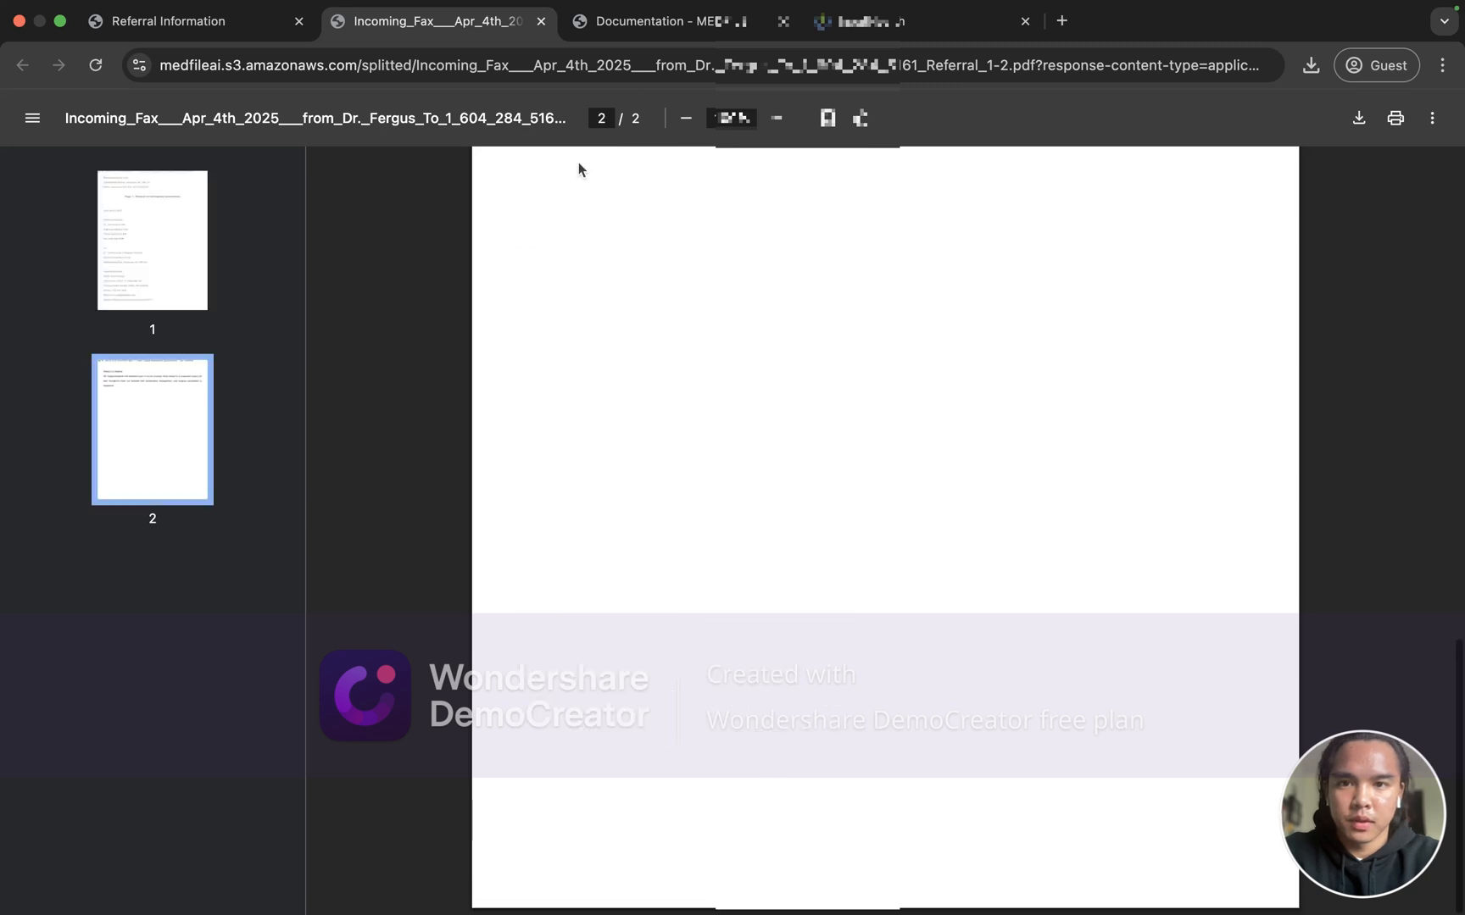
scroll(766, 401, up, 7)
click(541, 22)
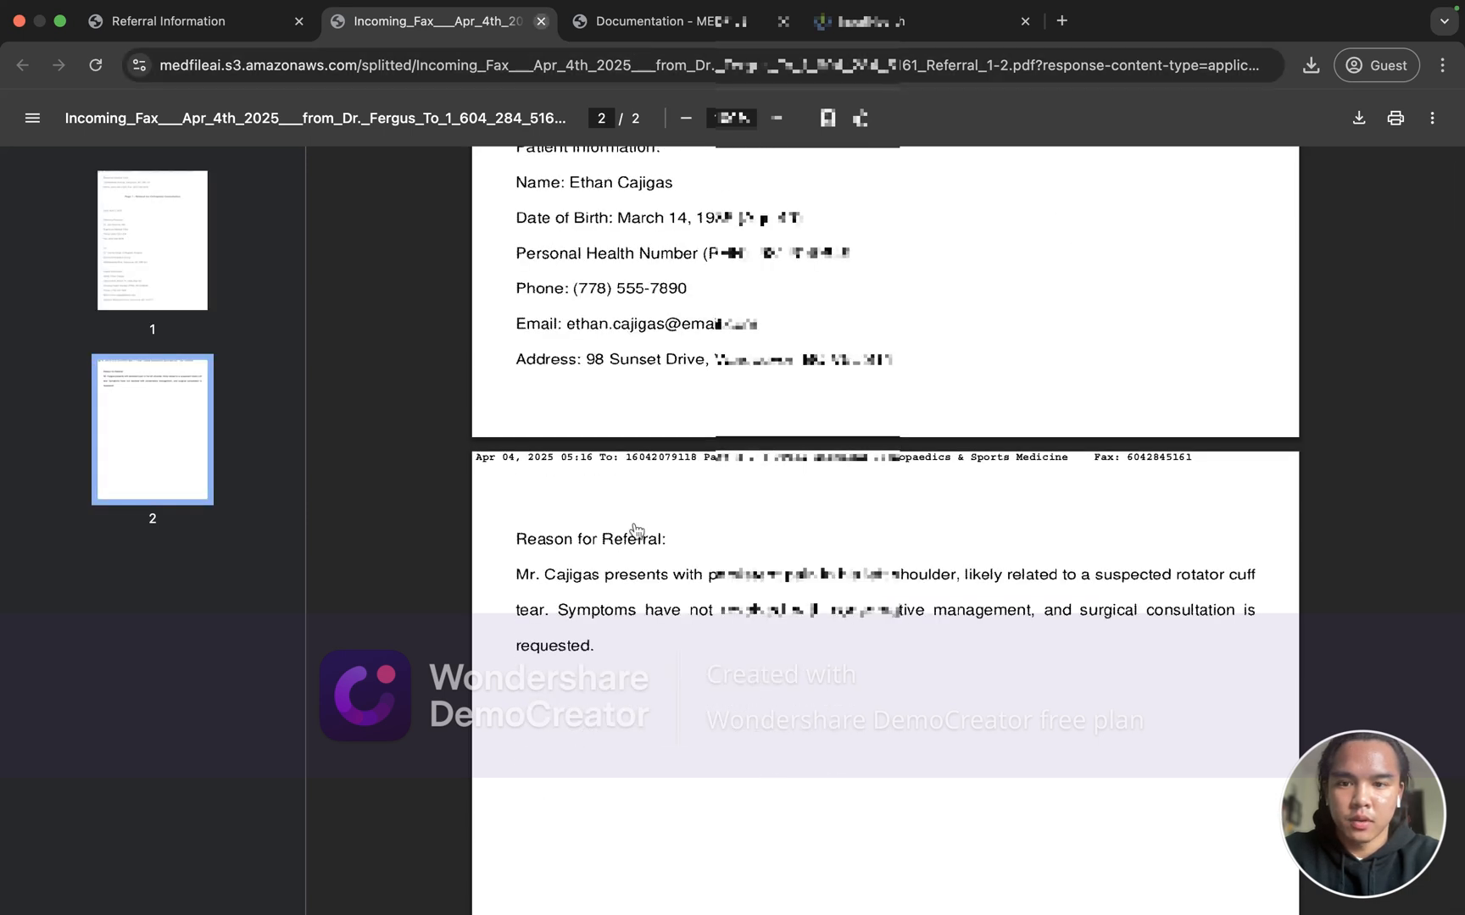
click(597, 525)
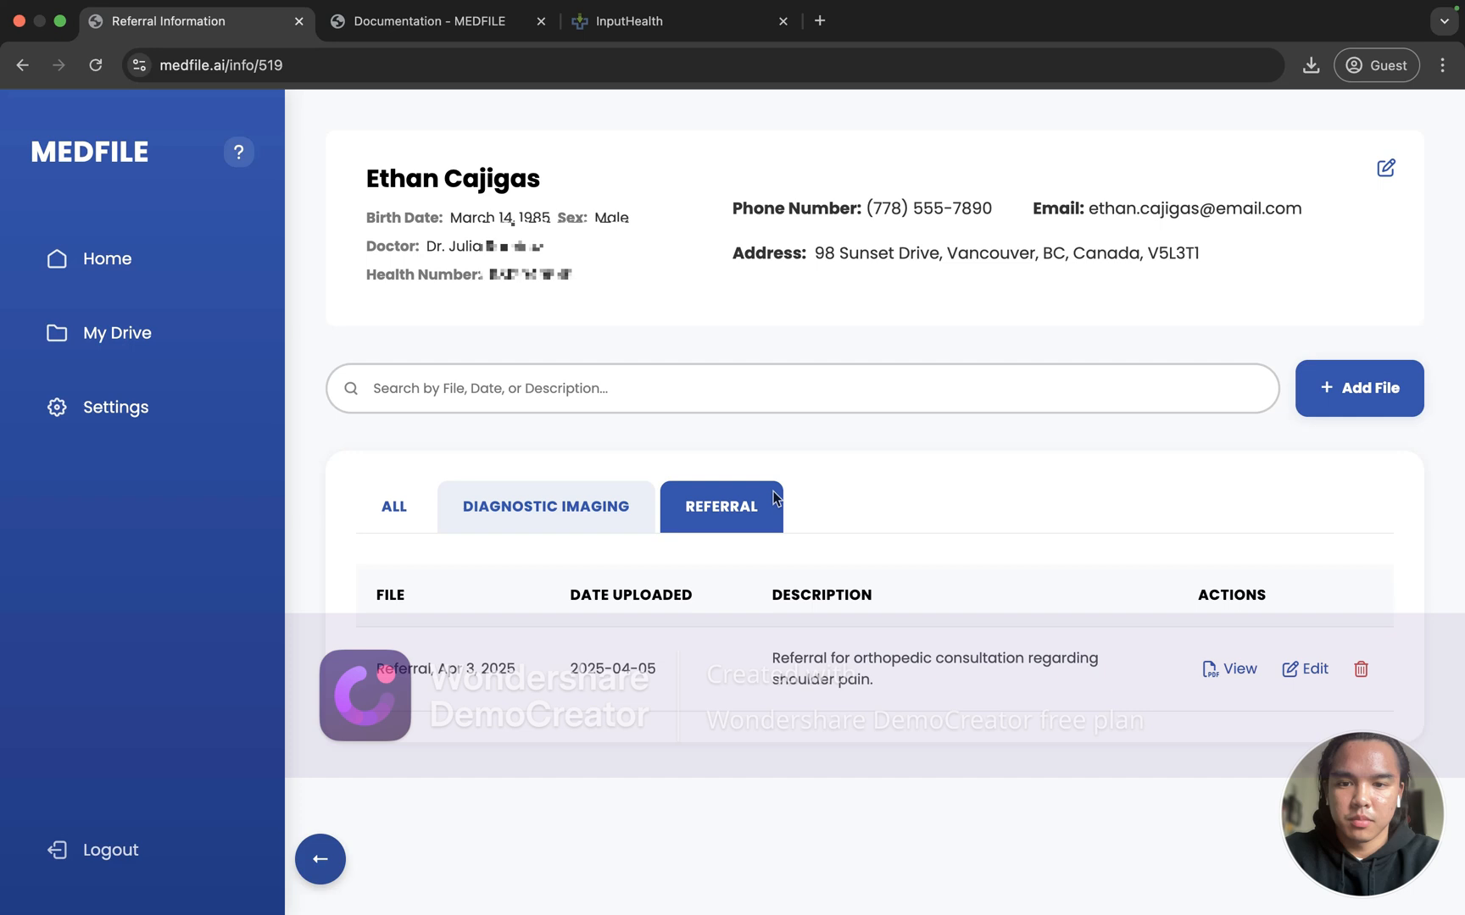
click(1229, 668)
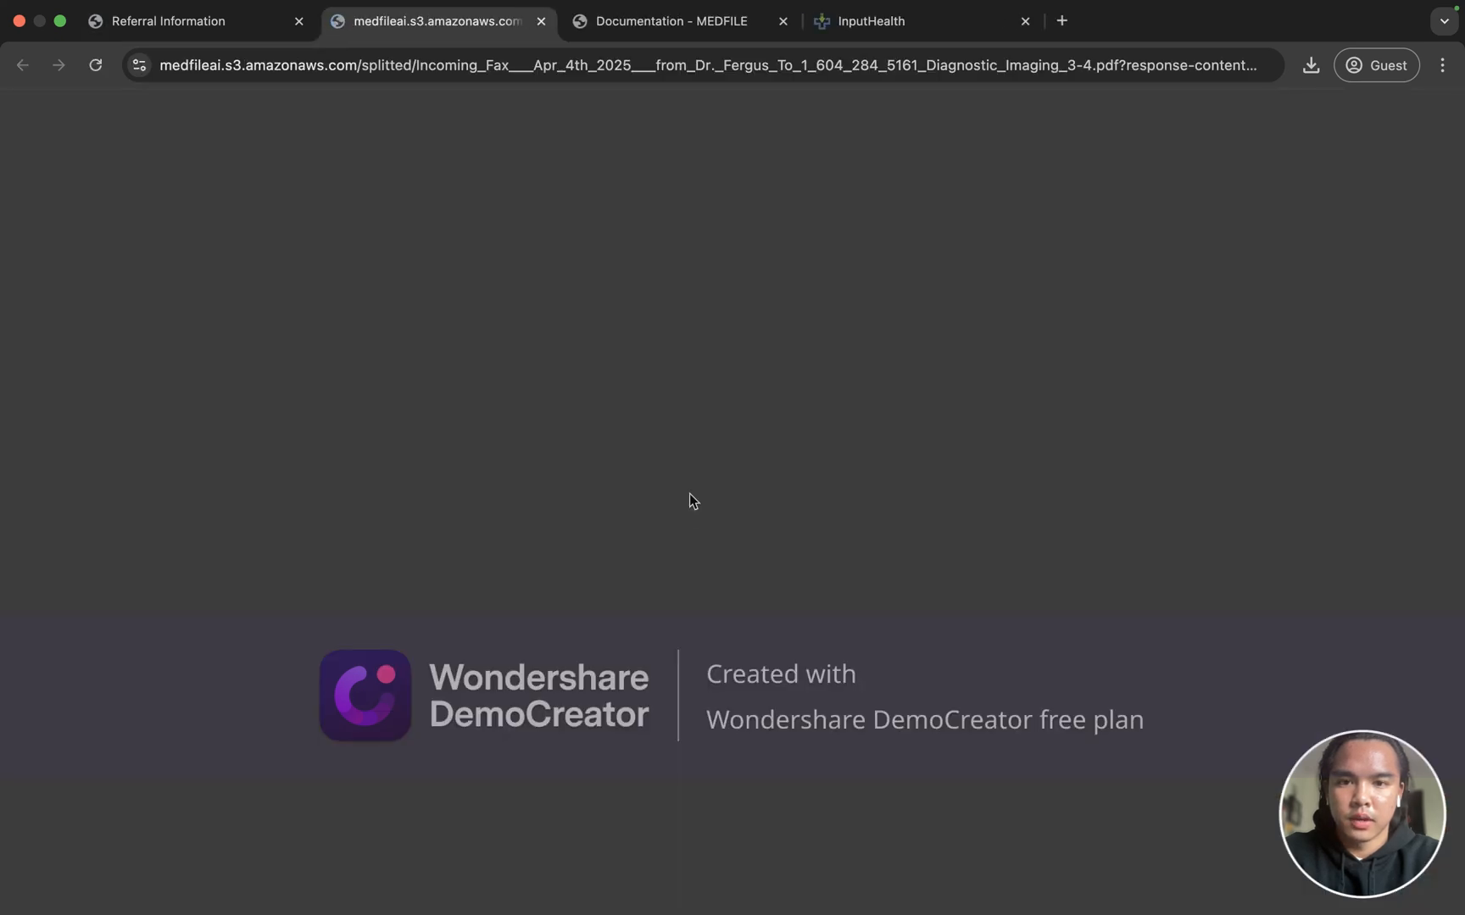
scroll(689, 493, up, 1)
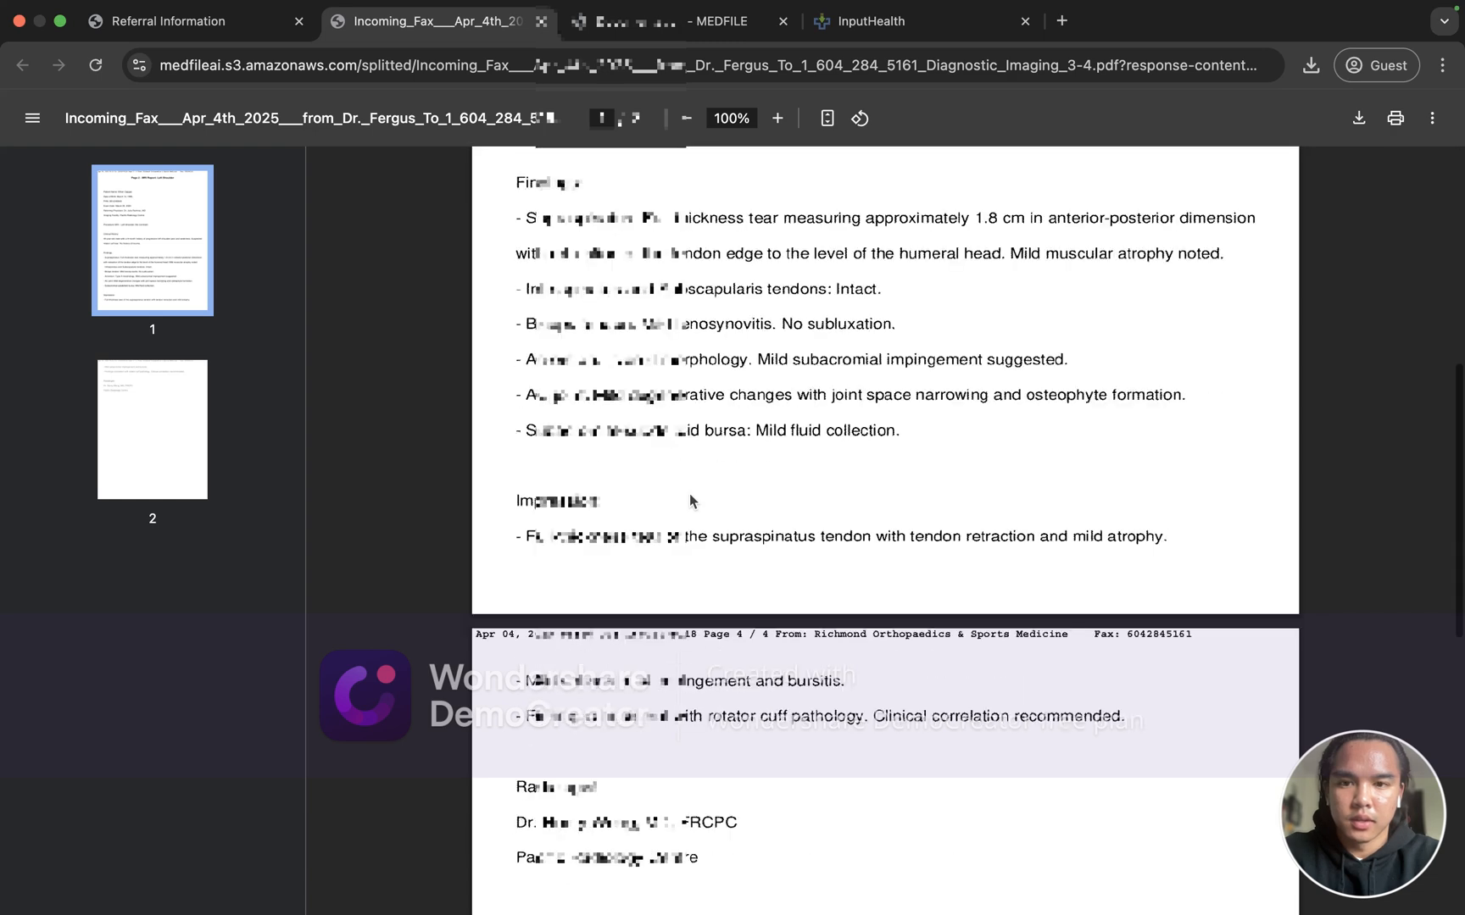
scroll(689, 500, down, 5)
scroll(689, 501, down, 2)
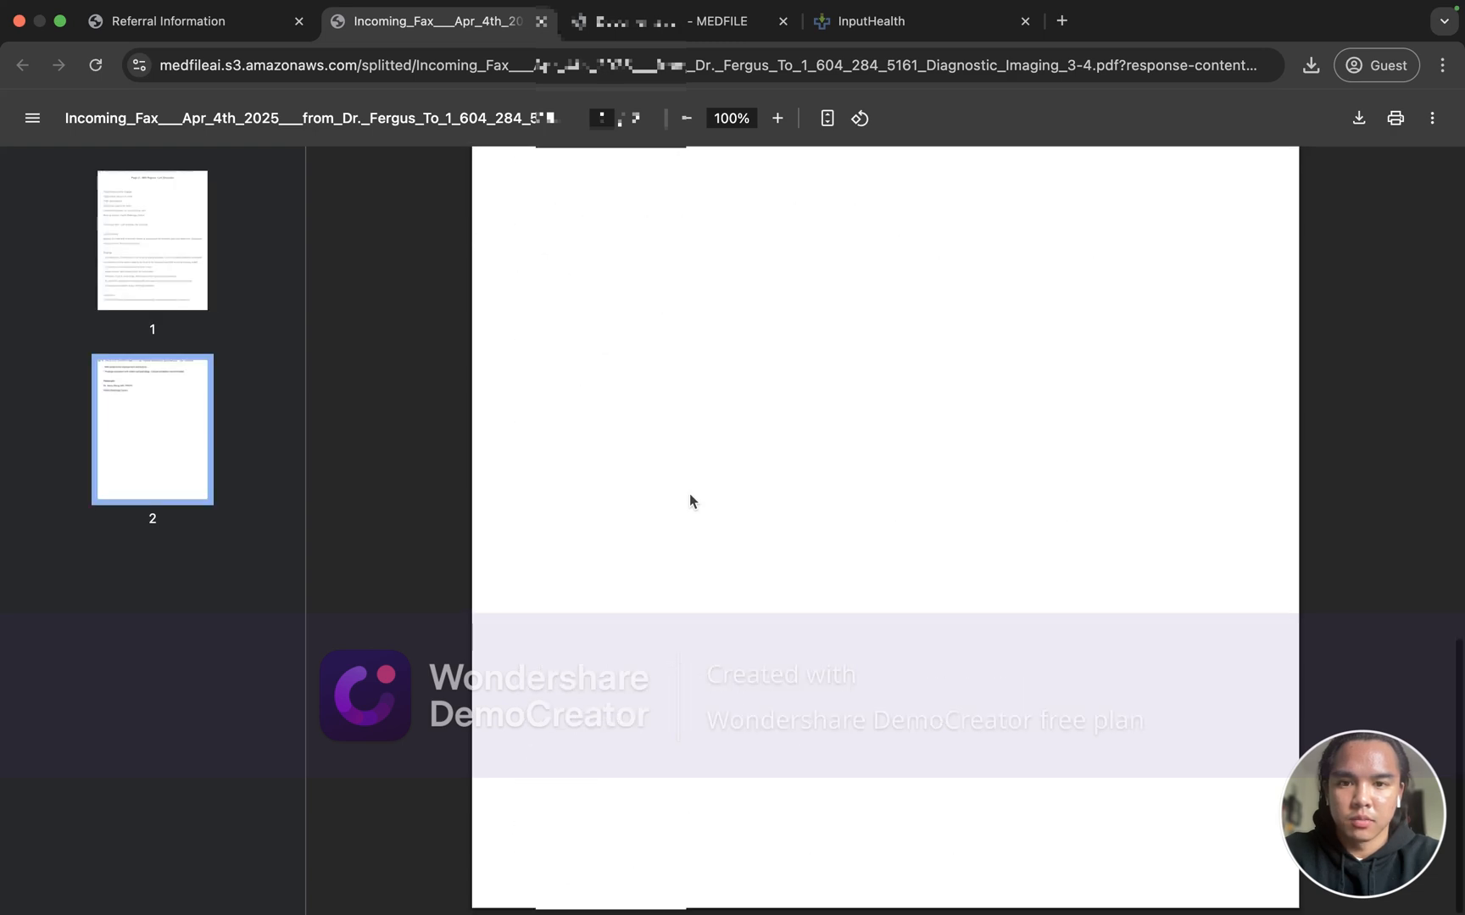
scroll(689, 501, up, 15)
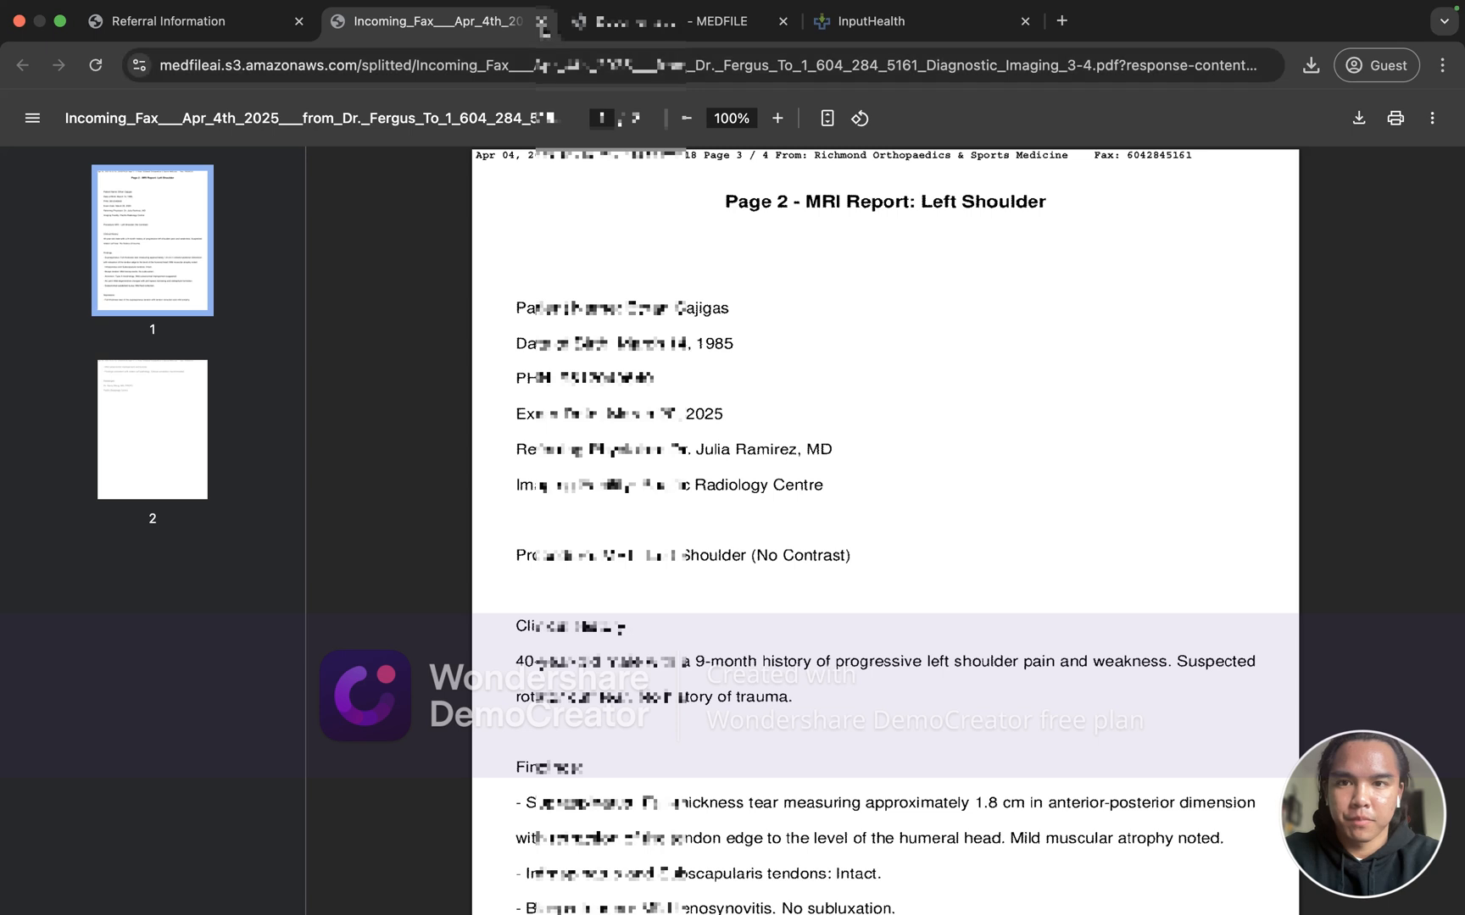
Step: Close the MRI PDF and confirm the MRI file's tab is Diagnostic Imaging without saving changes
click(541, 21)
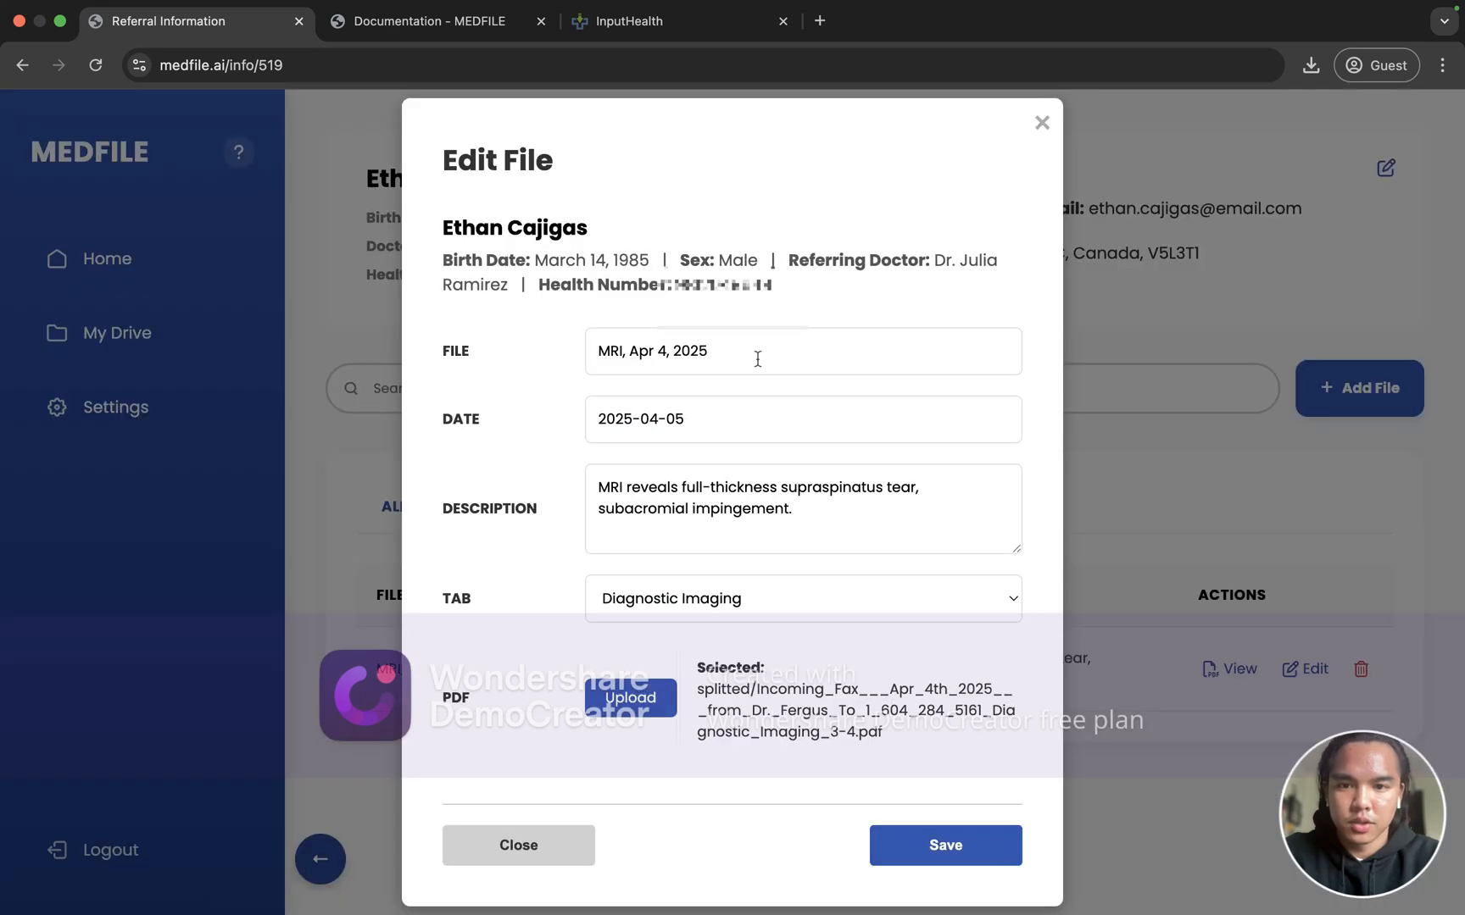
click(755, 354)
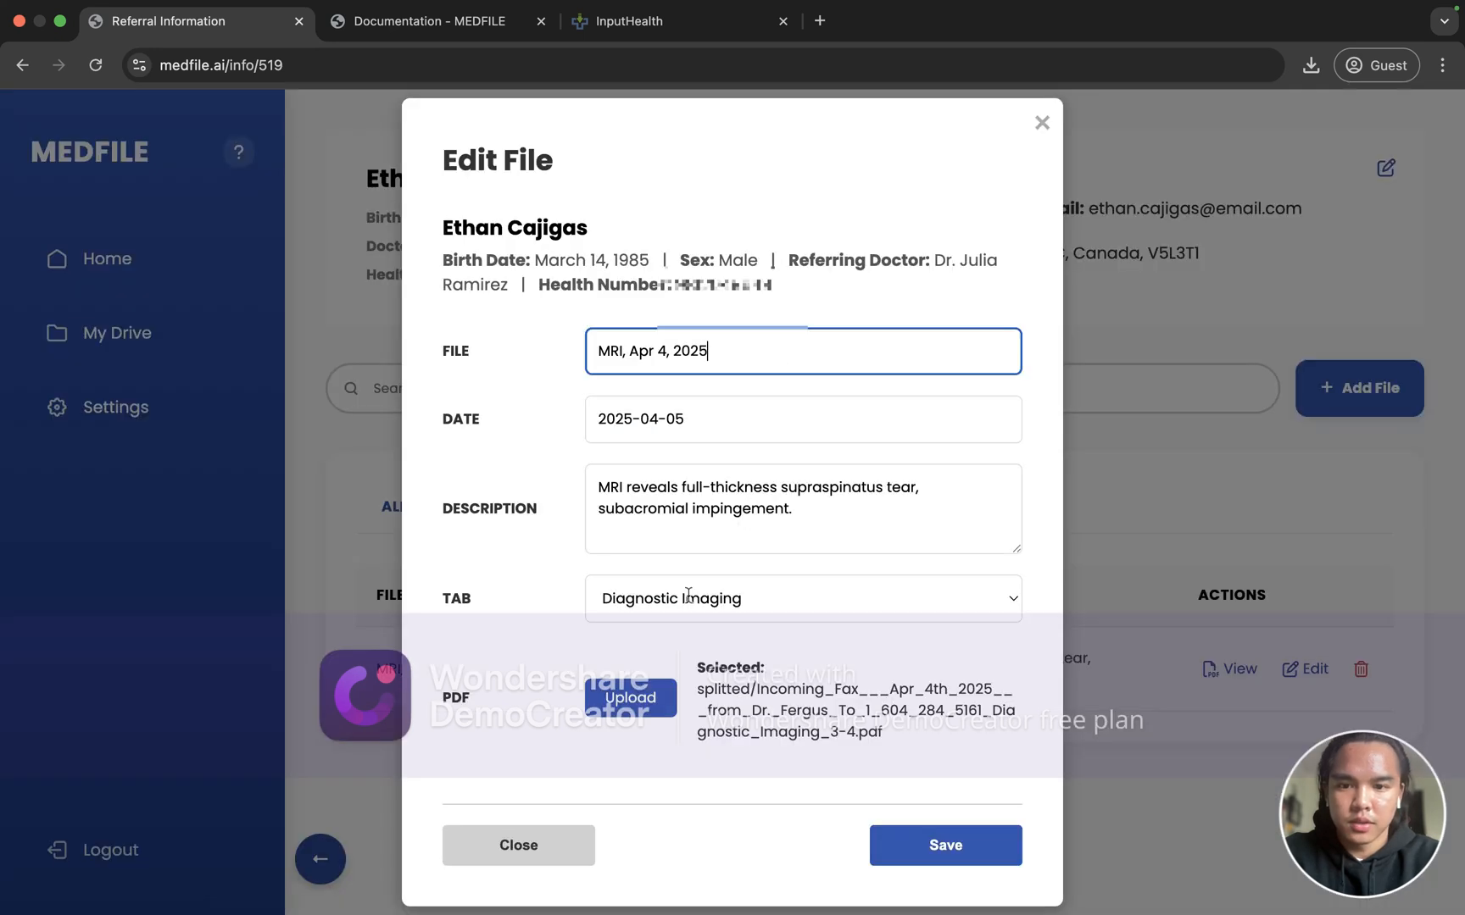
click(739, 607)
key(Escape)
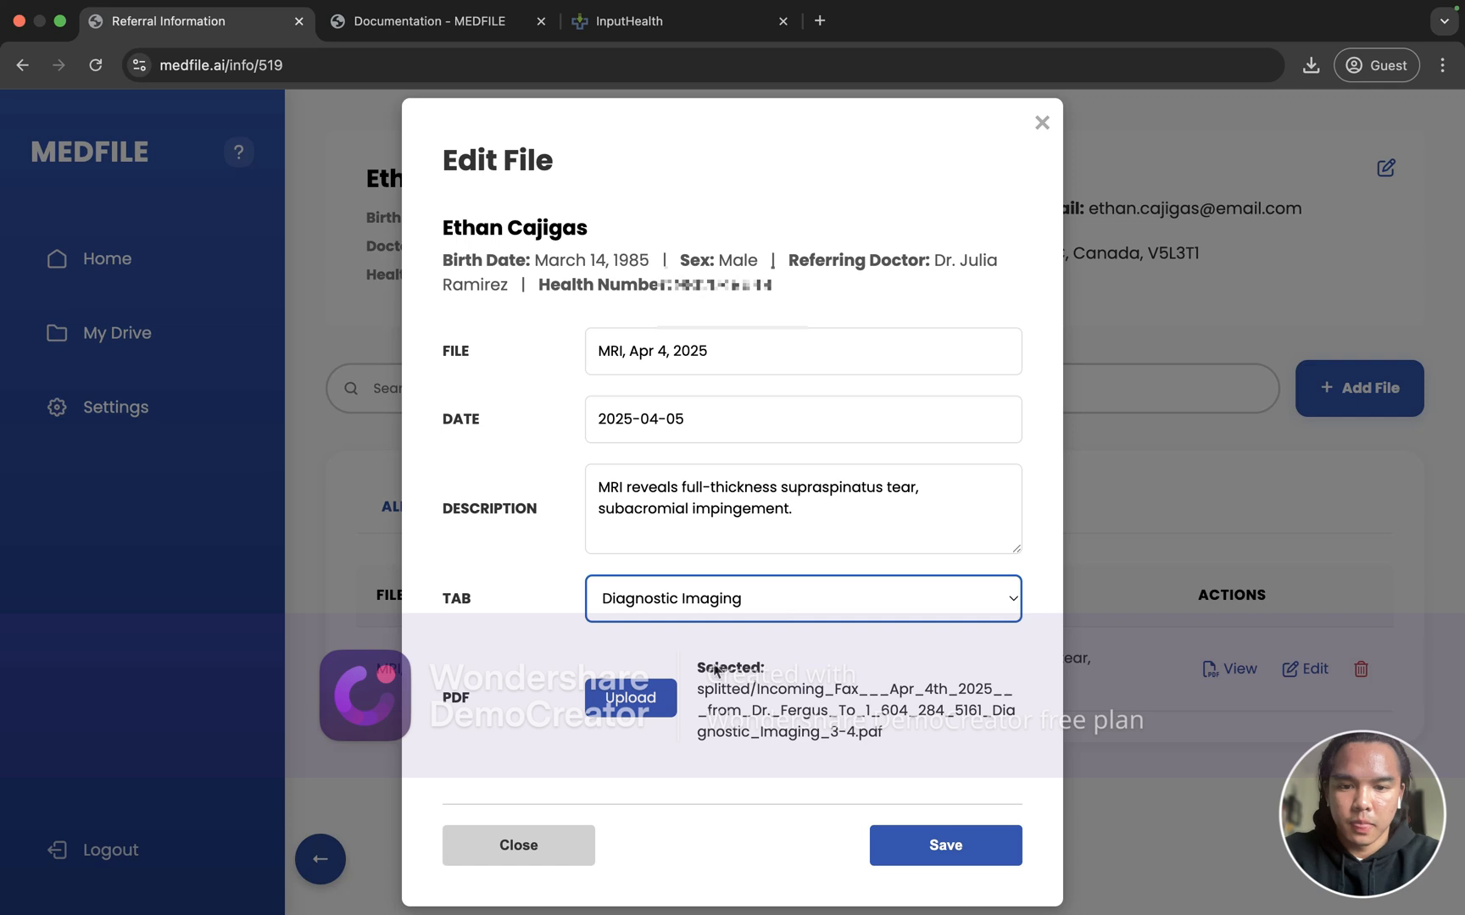
click(1048, 132)
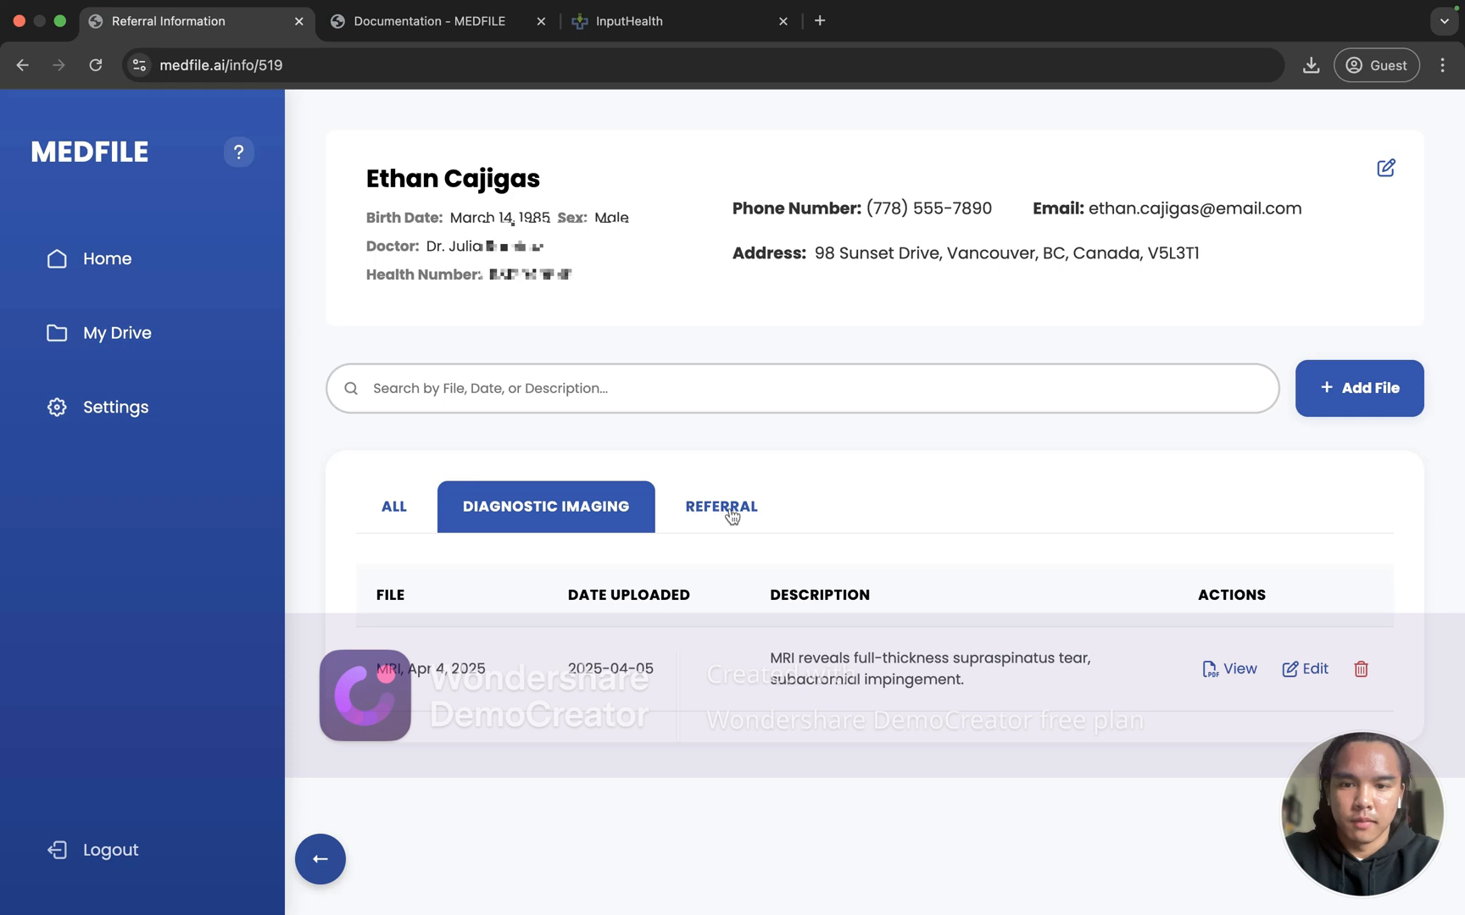
Step: Cycle the file filters through Referral and Diagnostic Imaging, ending on All
click(730, 512)
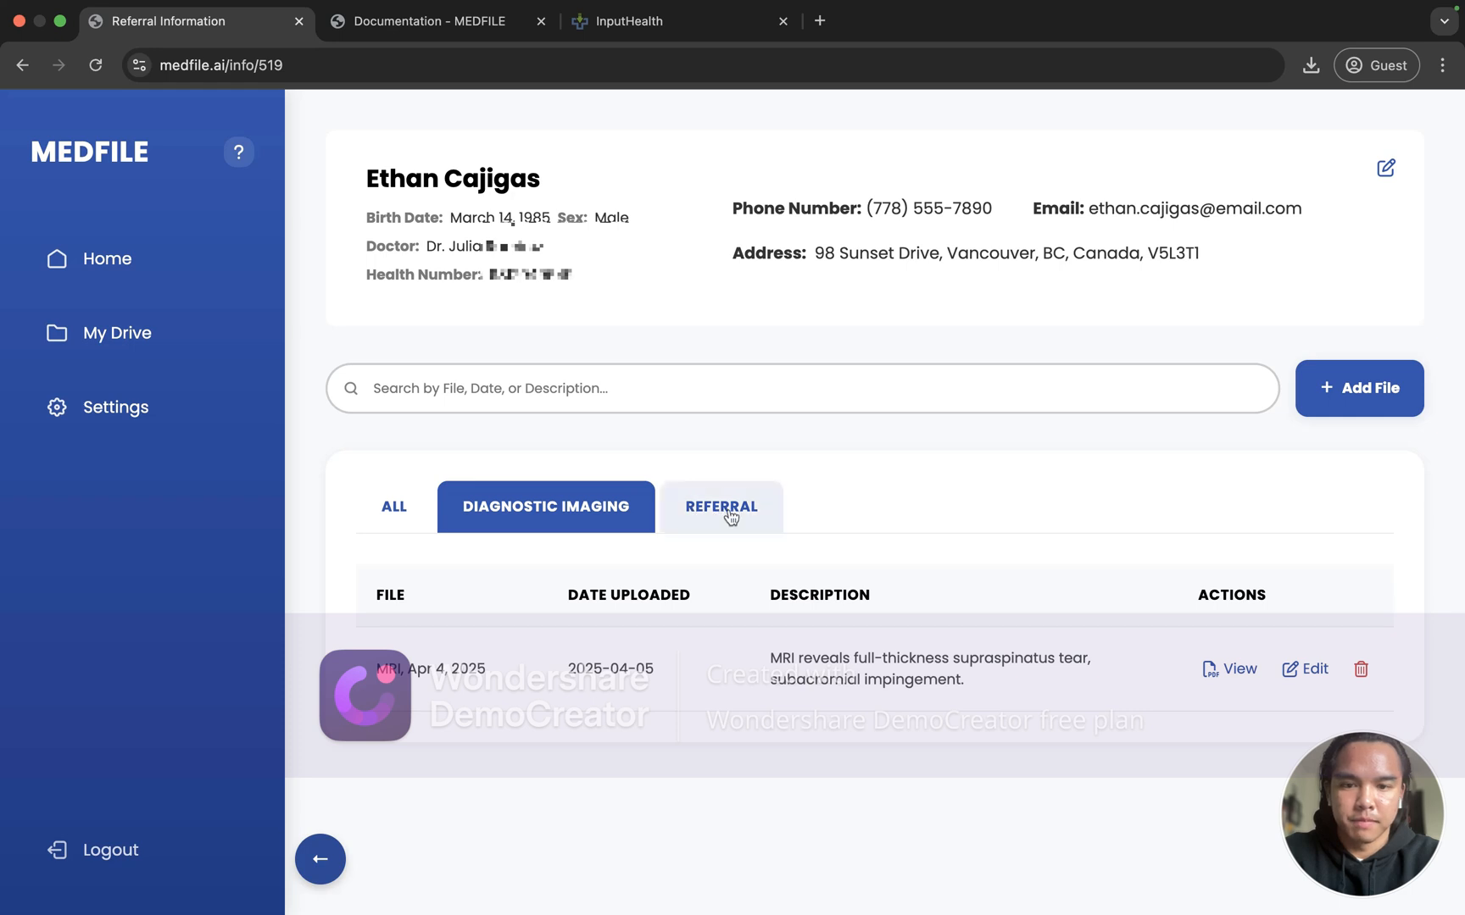
click(627, 516)
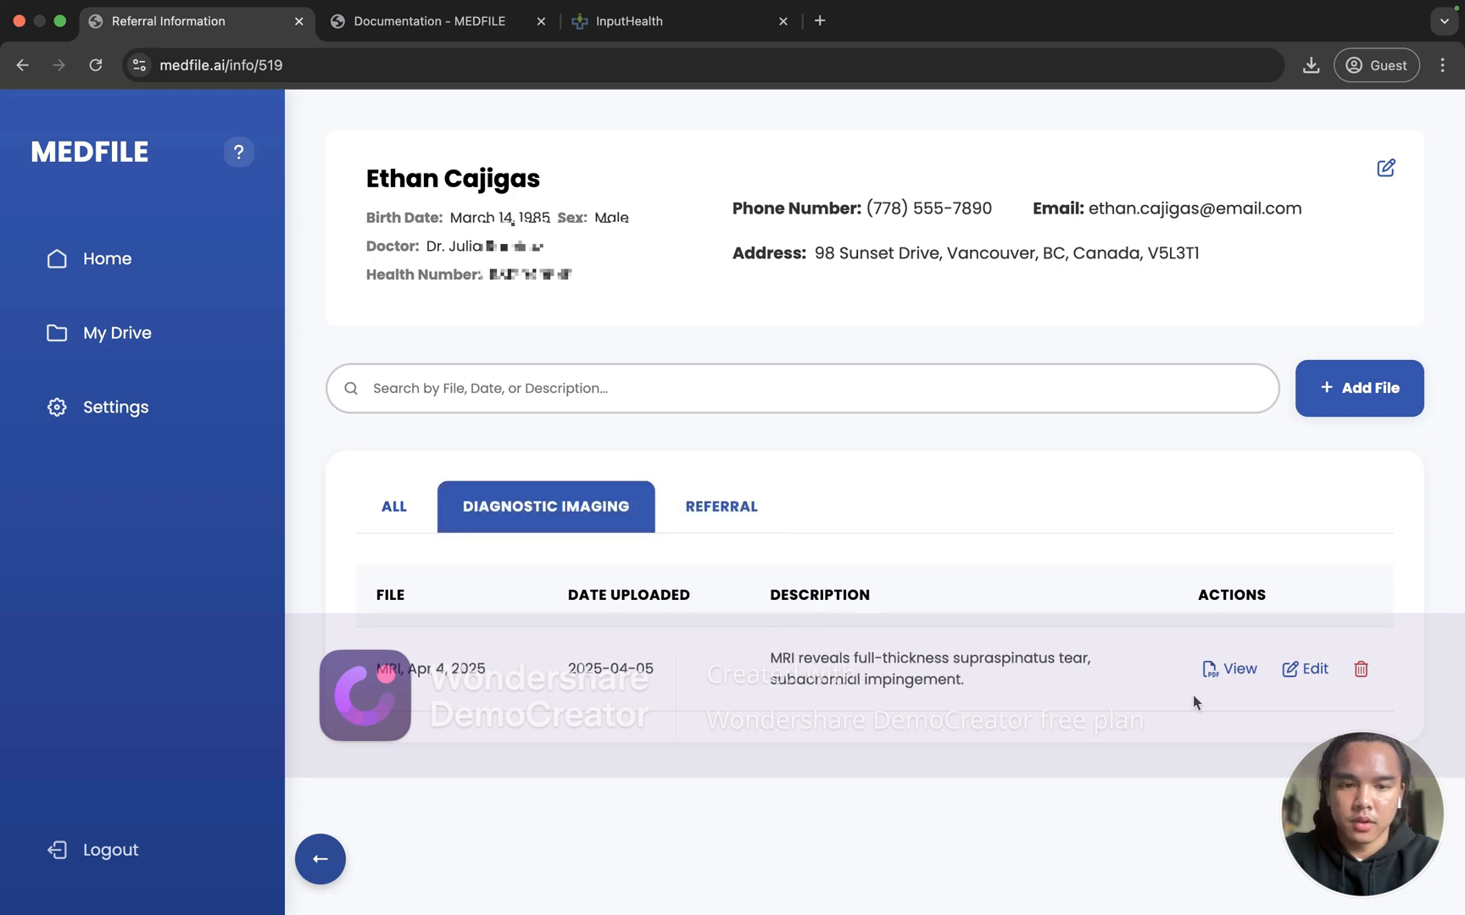
click(394, 506)
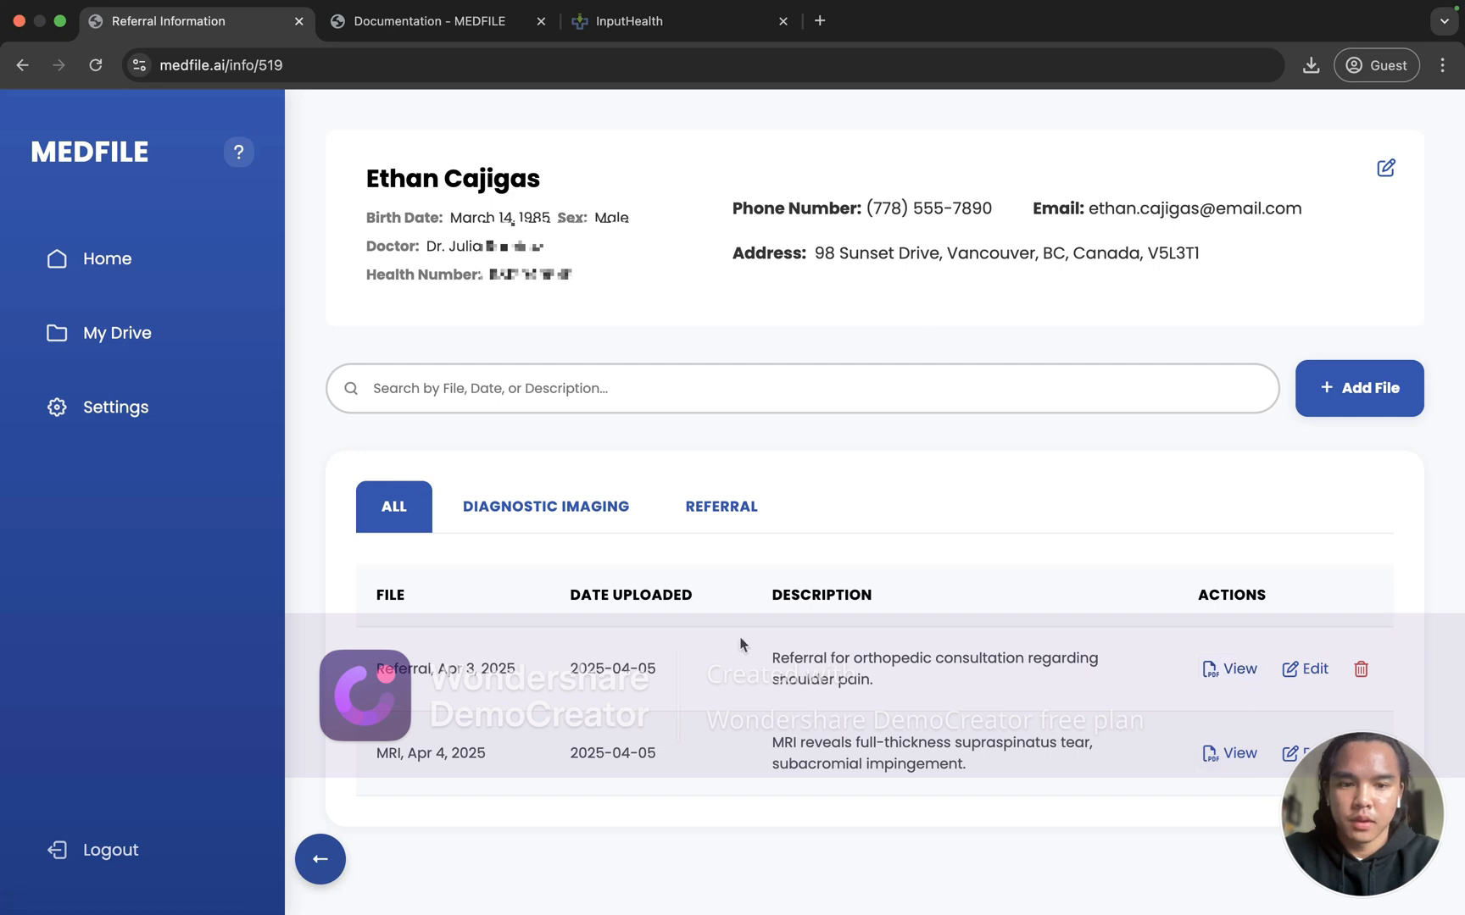
Step: Go back home, reopen the patient's record, and filter to the Apr 4 MRI under Diagnostic Imaging
click(327, 861)
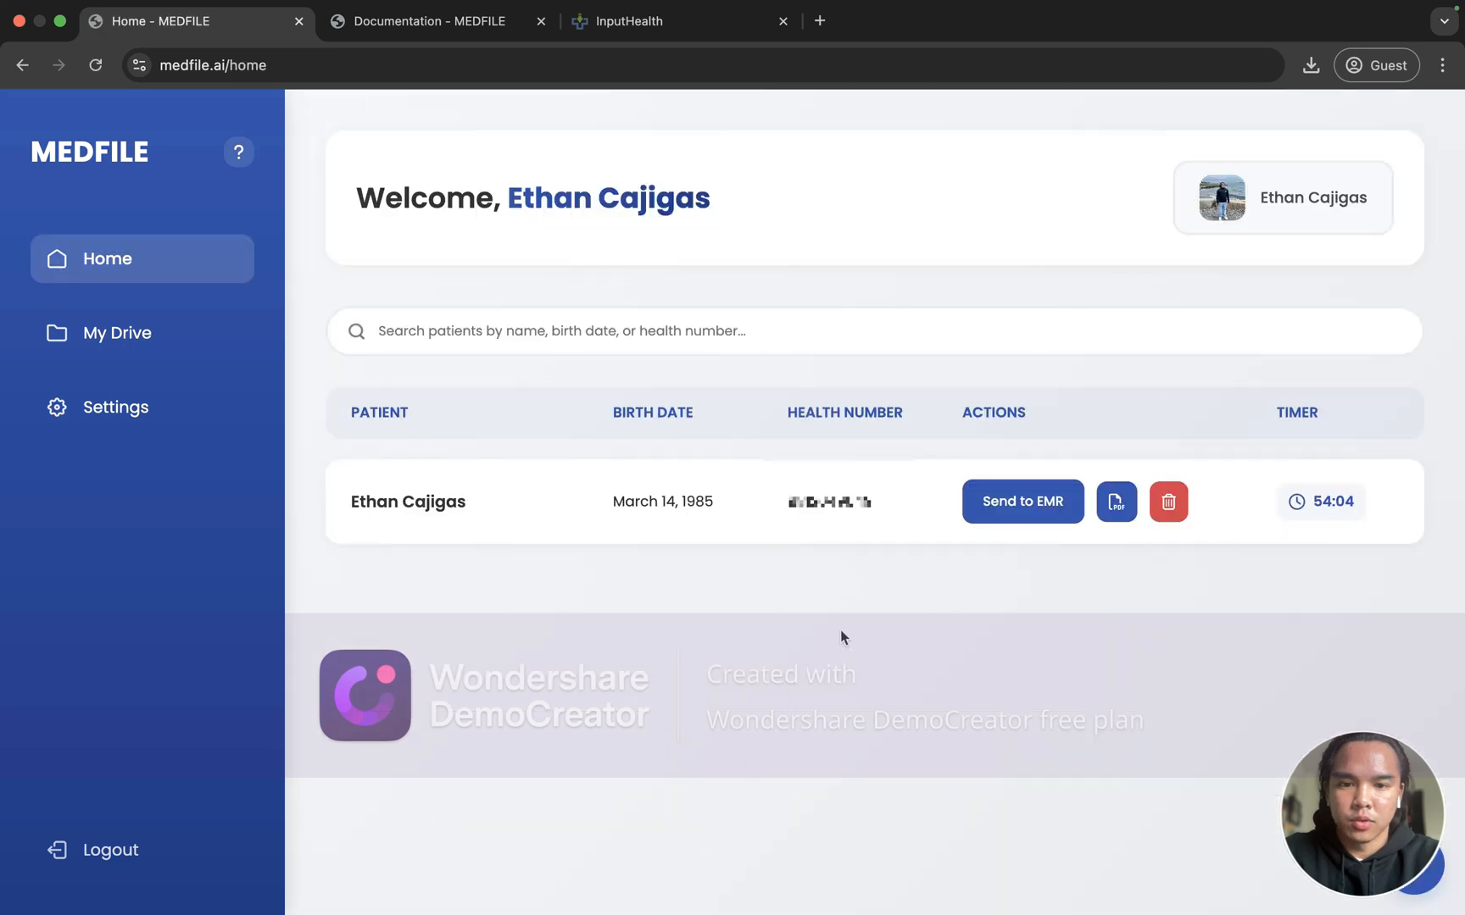
click(1116, 506)
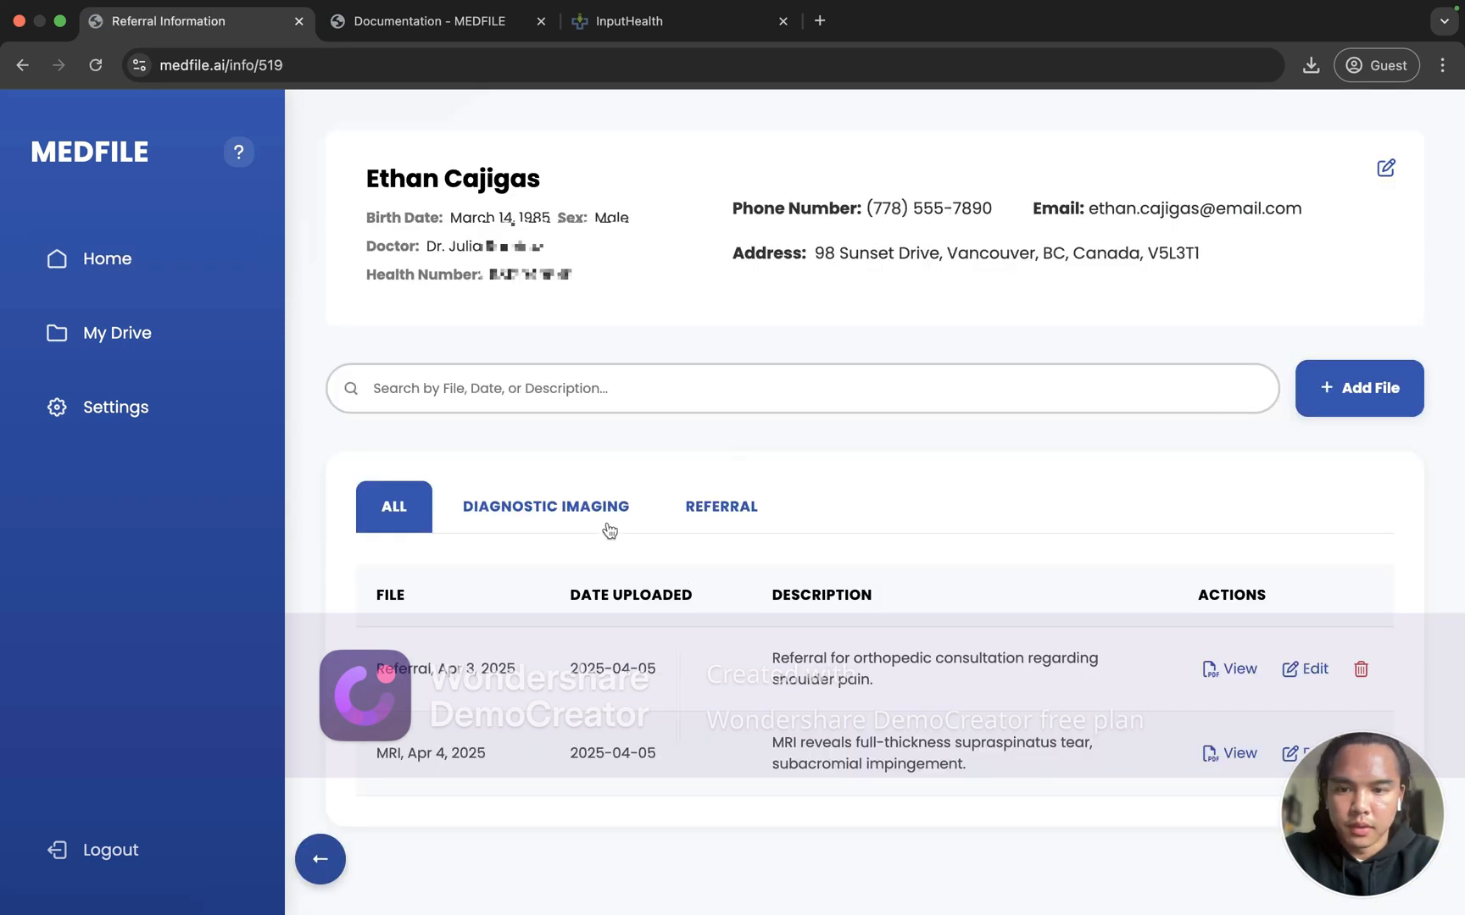
click(605, 523)
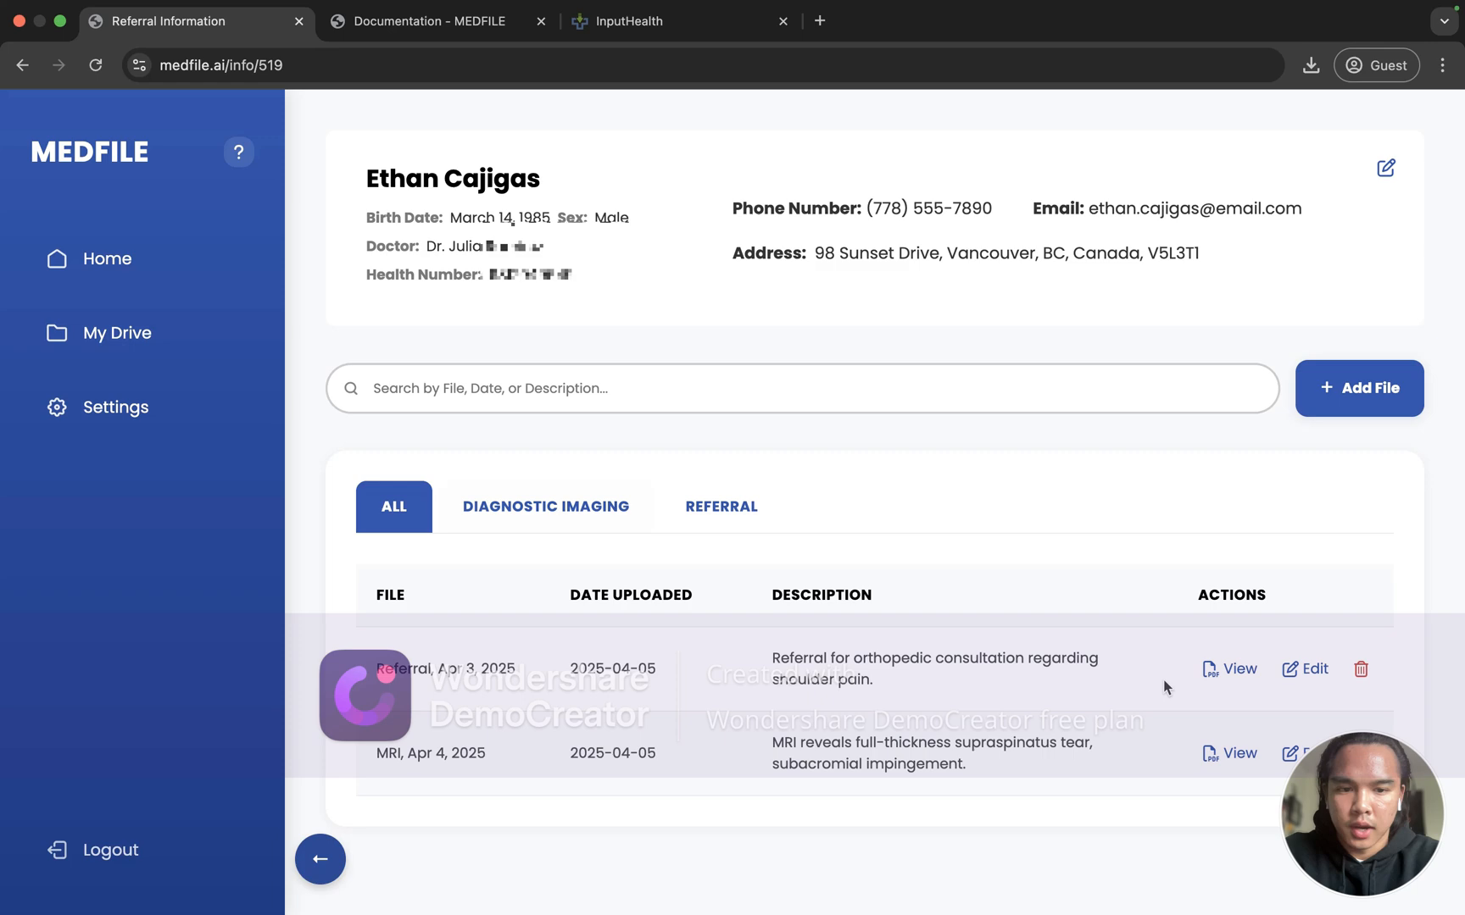
Step: View the MRI report PDF, scroll through fax pages 3 and 4, then close it
click(1227, 669)
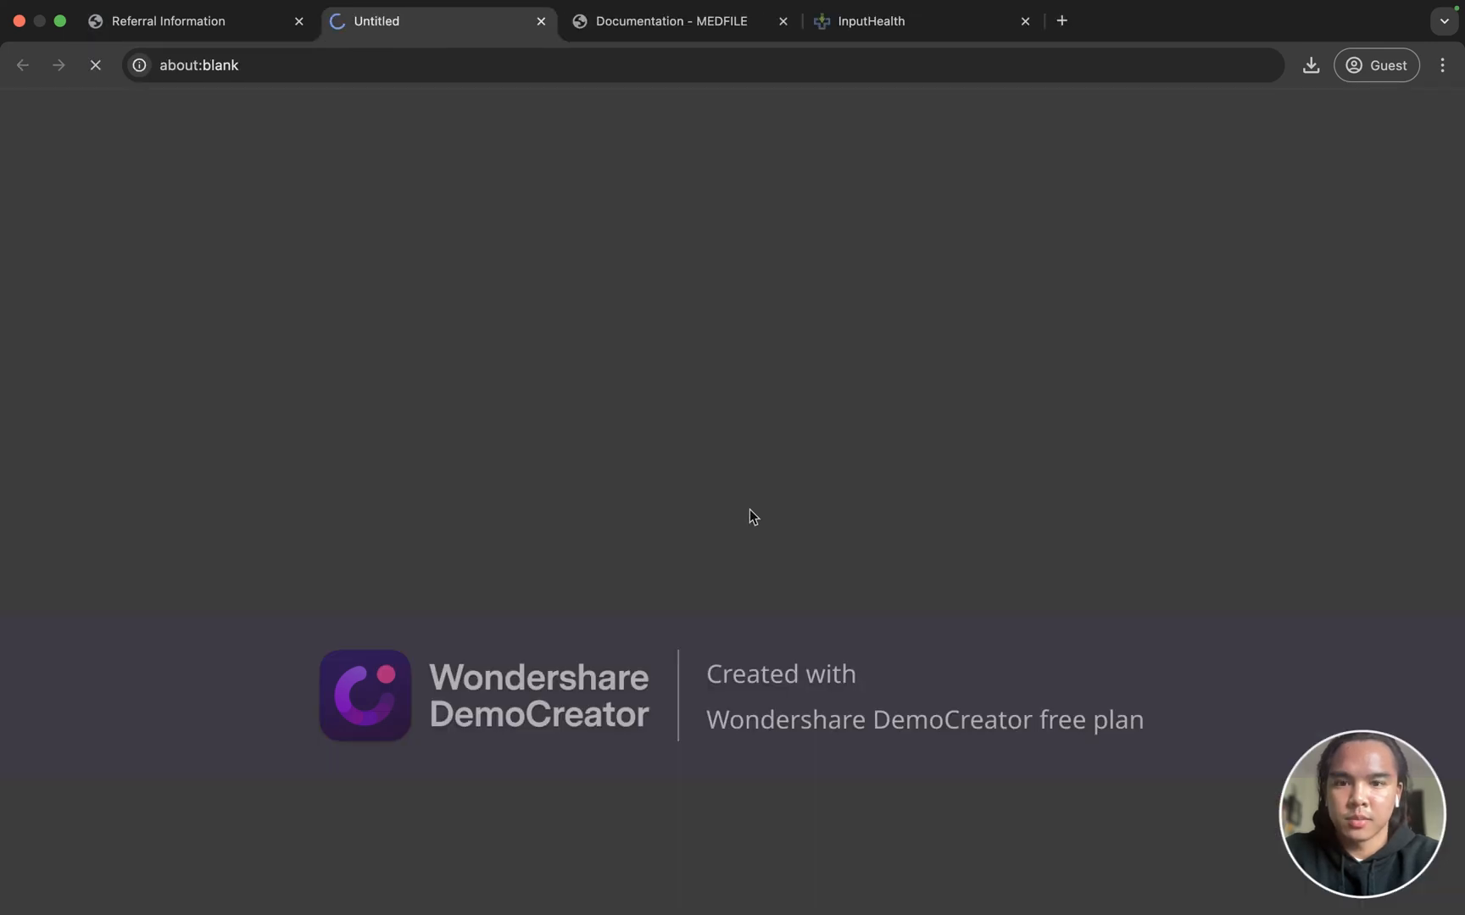
scroll(732, 588, down, 5)
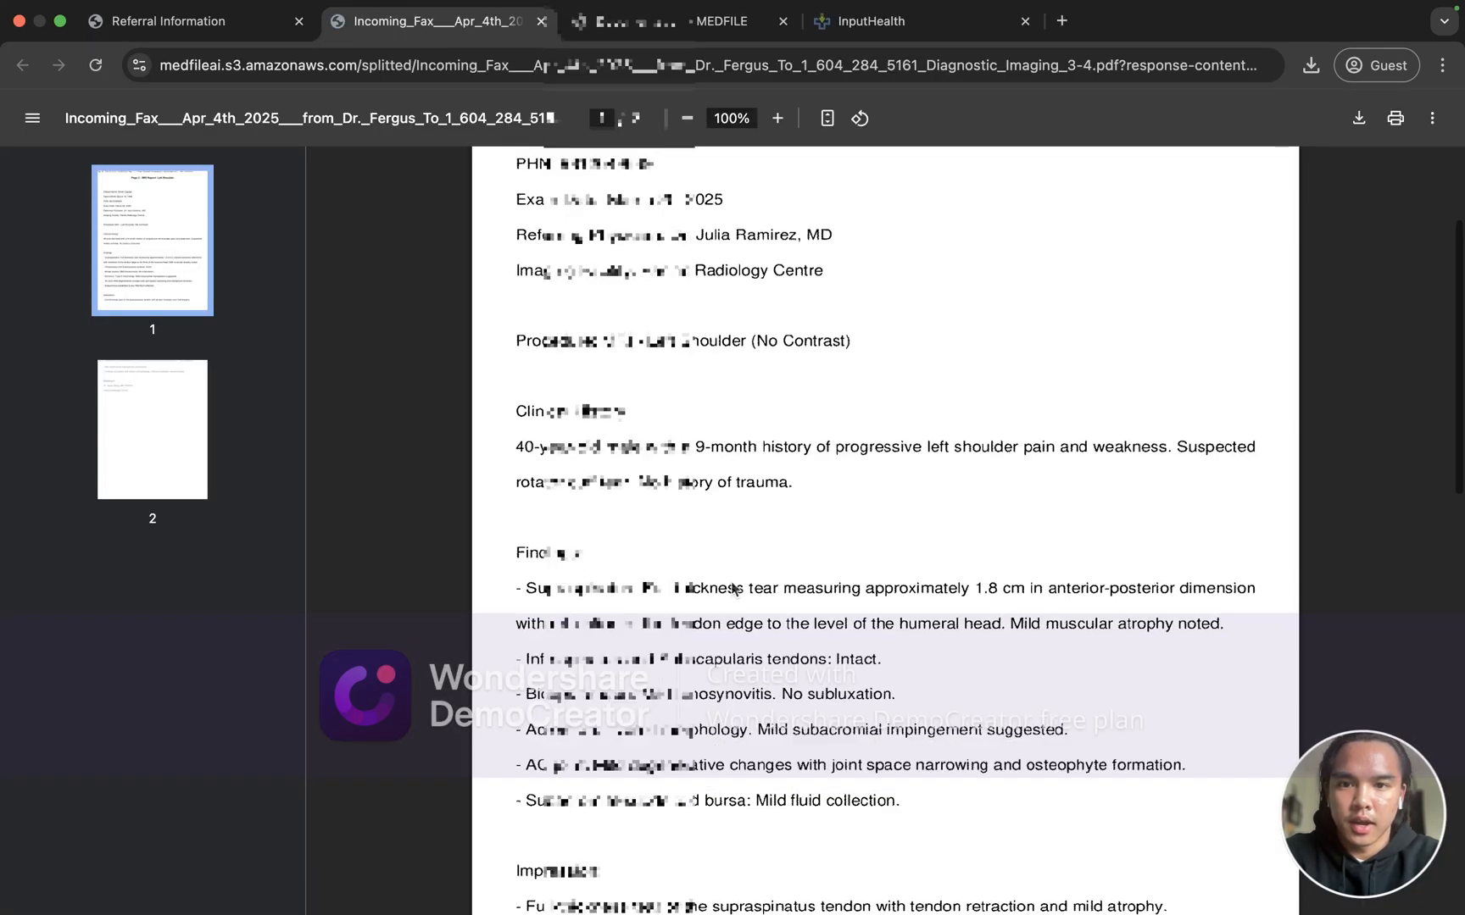
scroll(731, 588, up, 5)
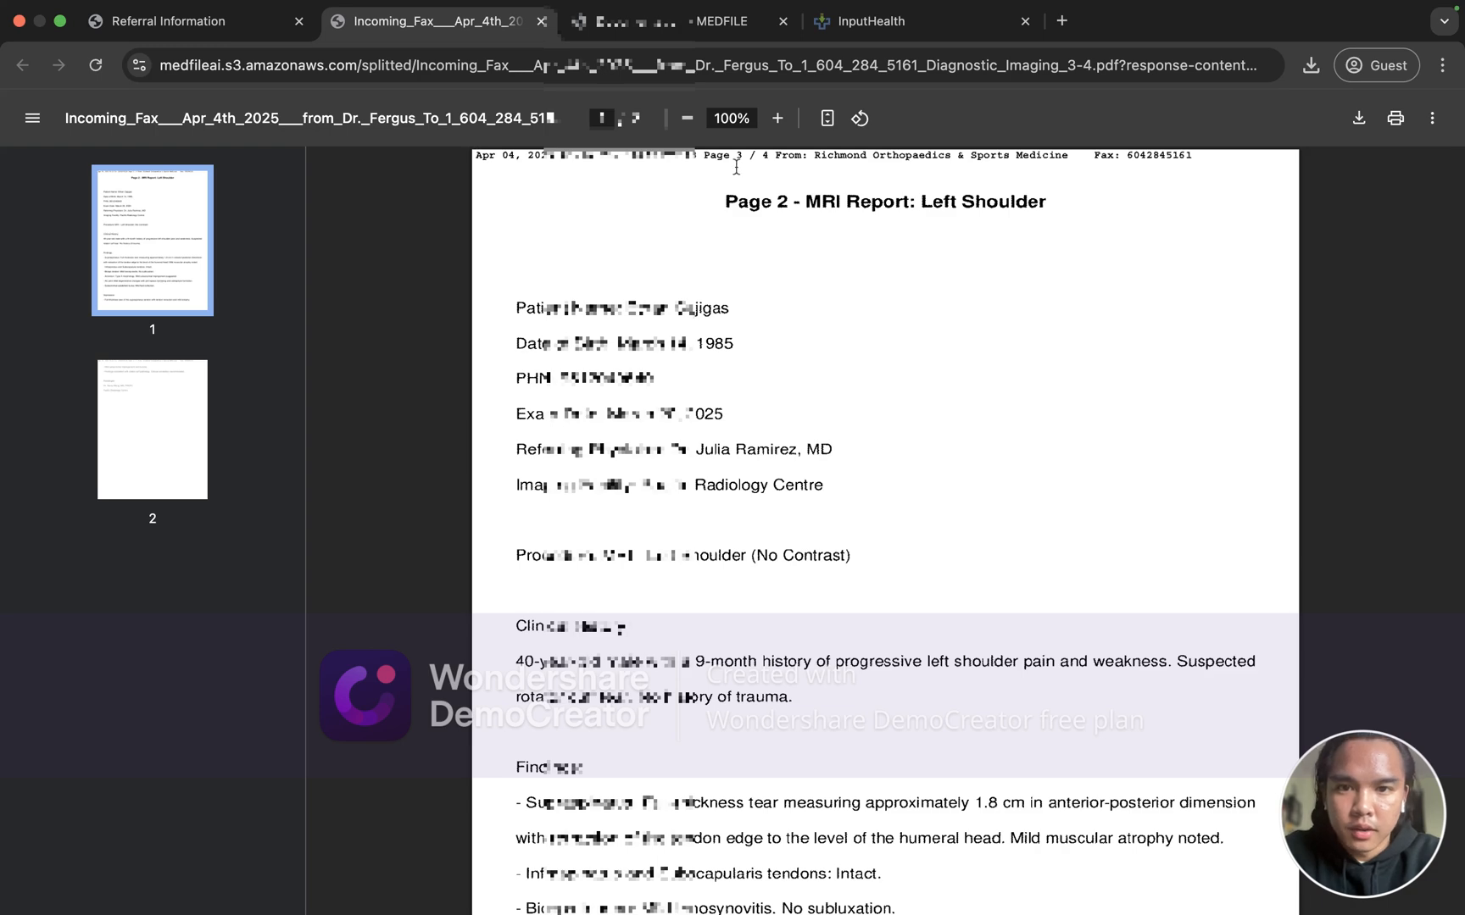
click(762, 434)
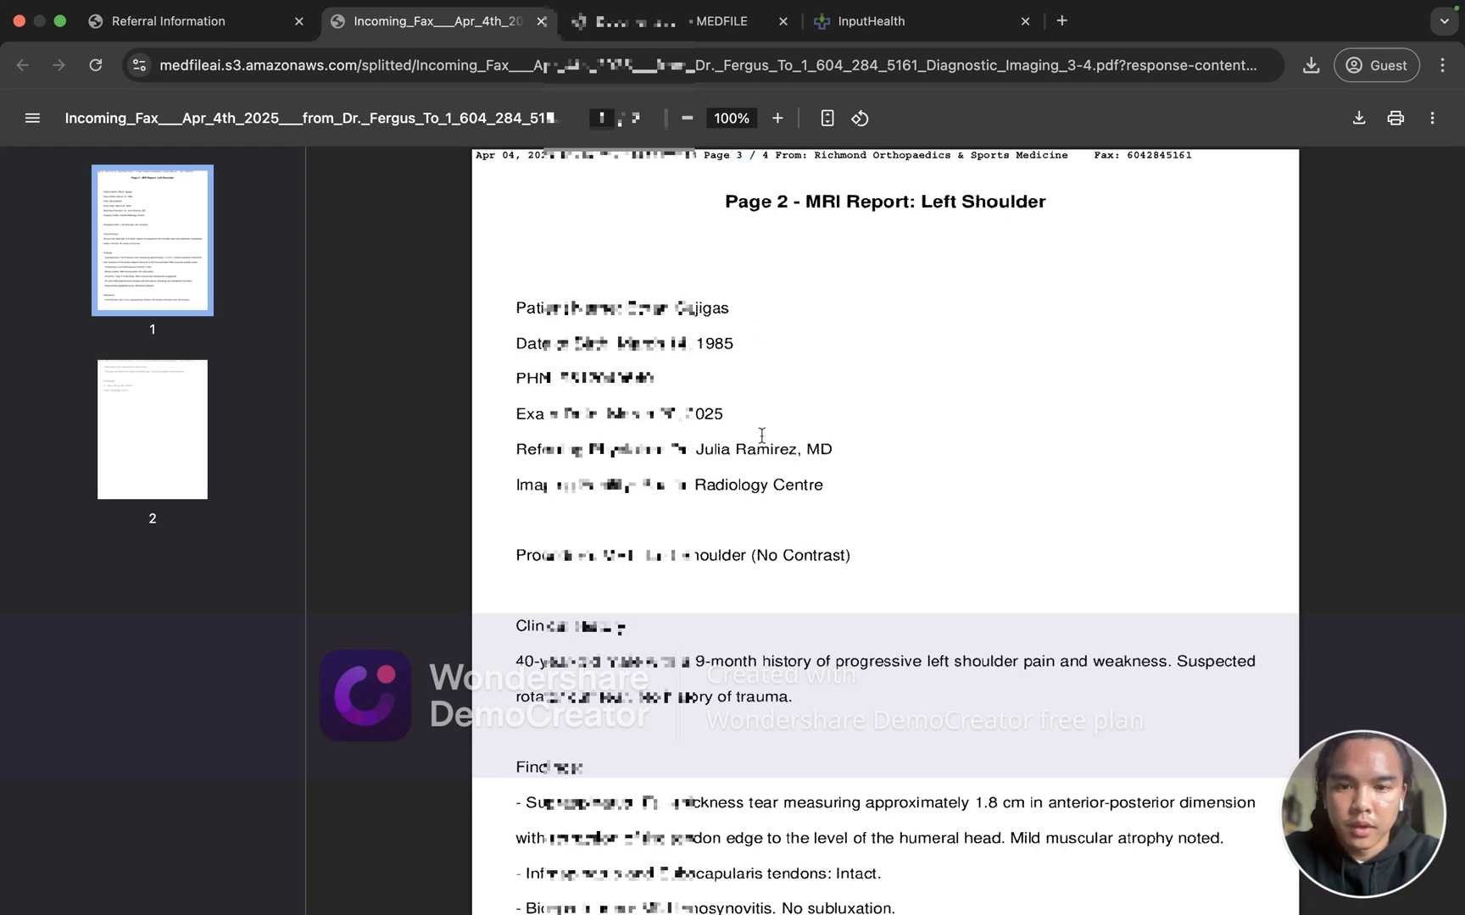
scroll(743, 333, down, 10)
scroll(733, 309, down, 1)
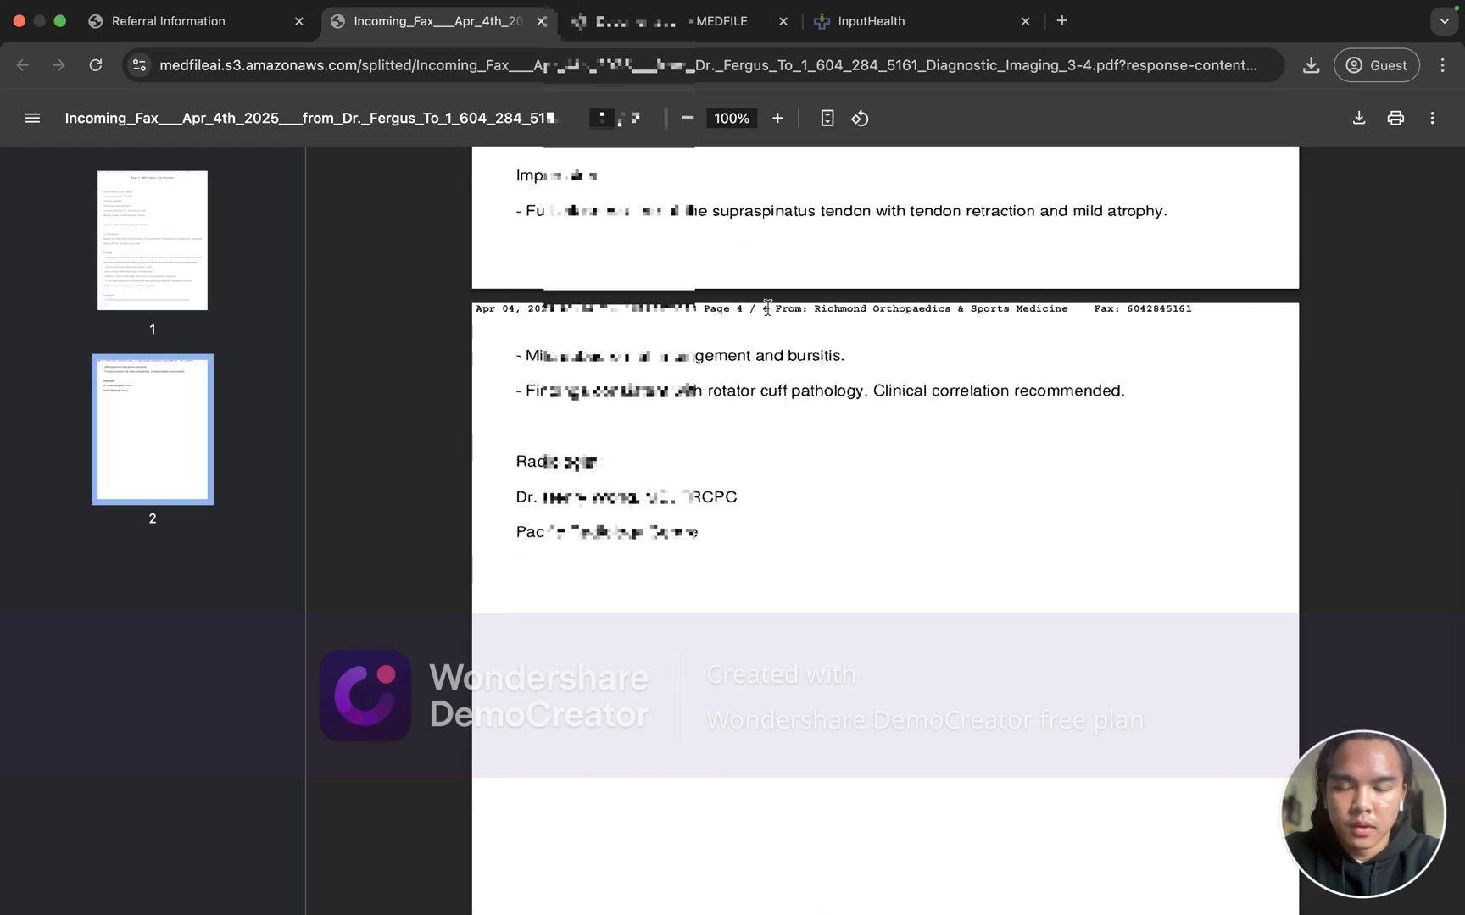
scroll(731, 402, down, 2)
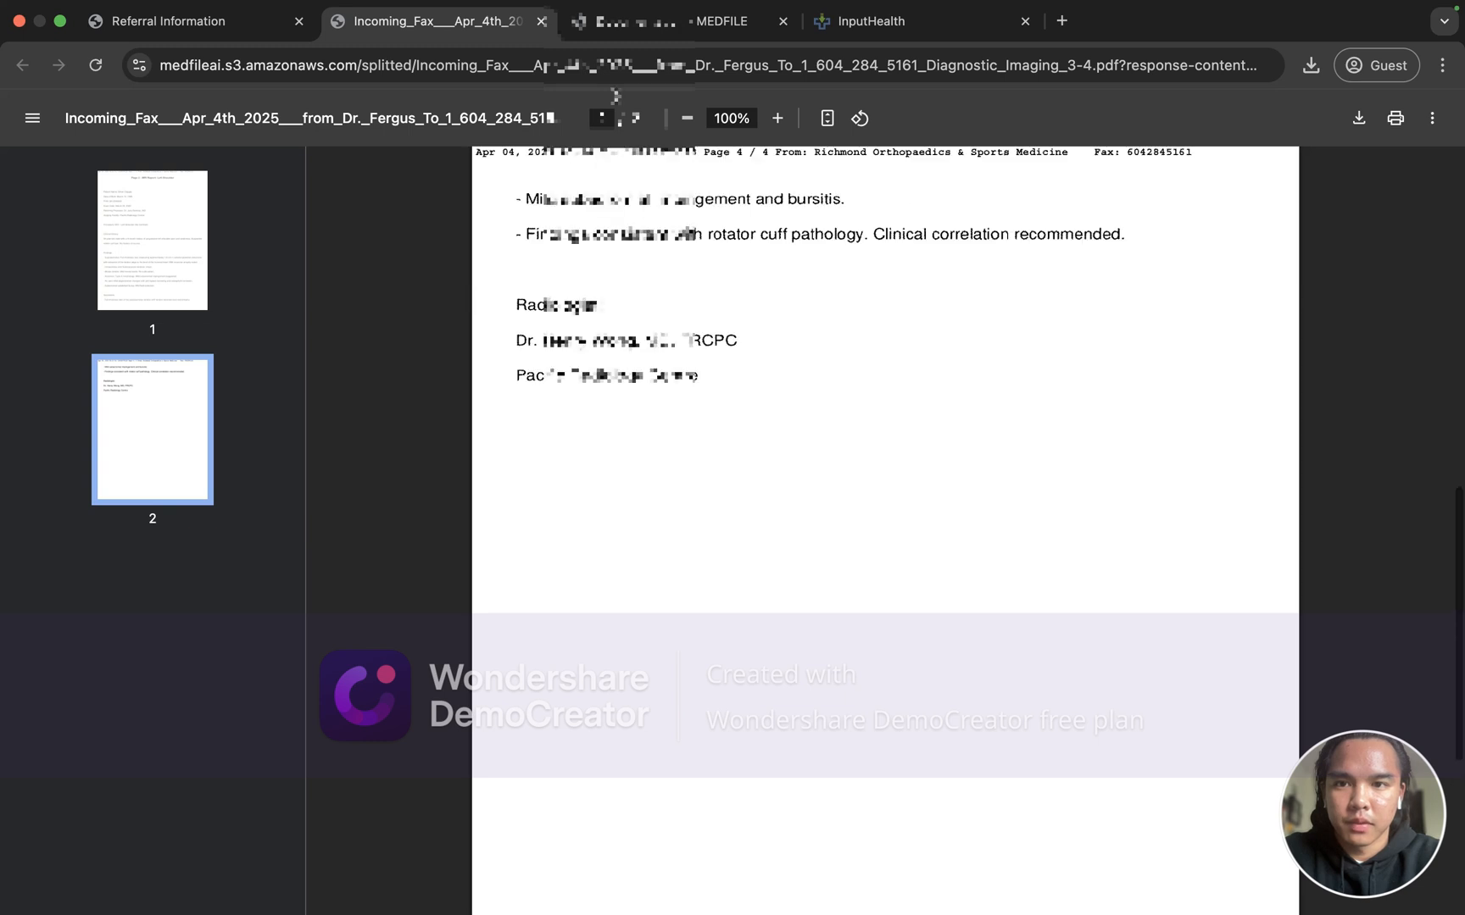
scroll(720, 372, up, 12)
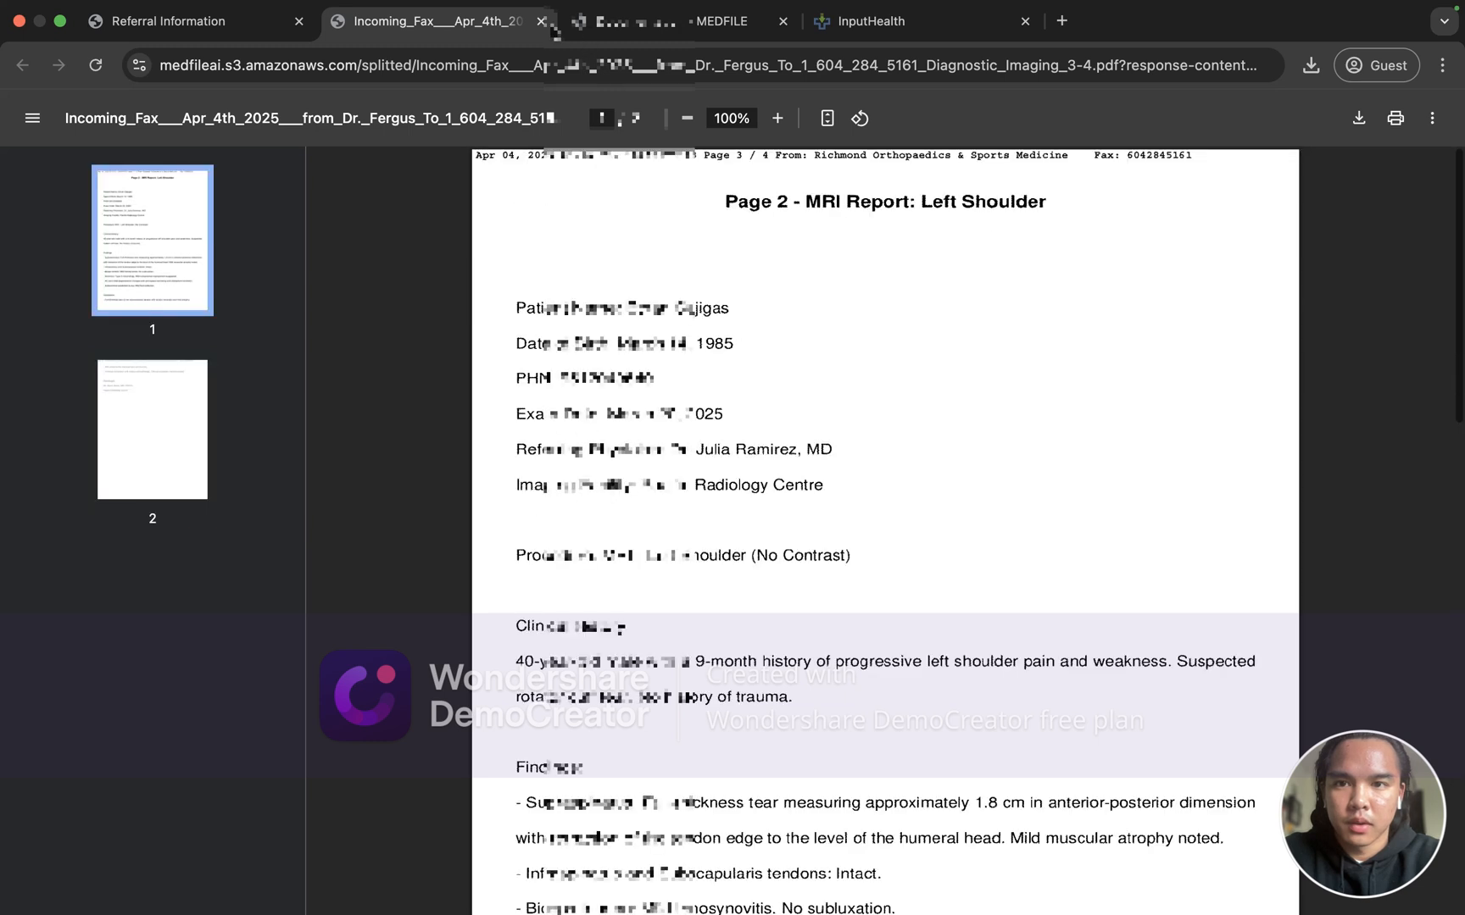
click(541, 22)
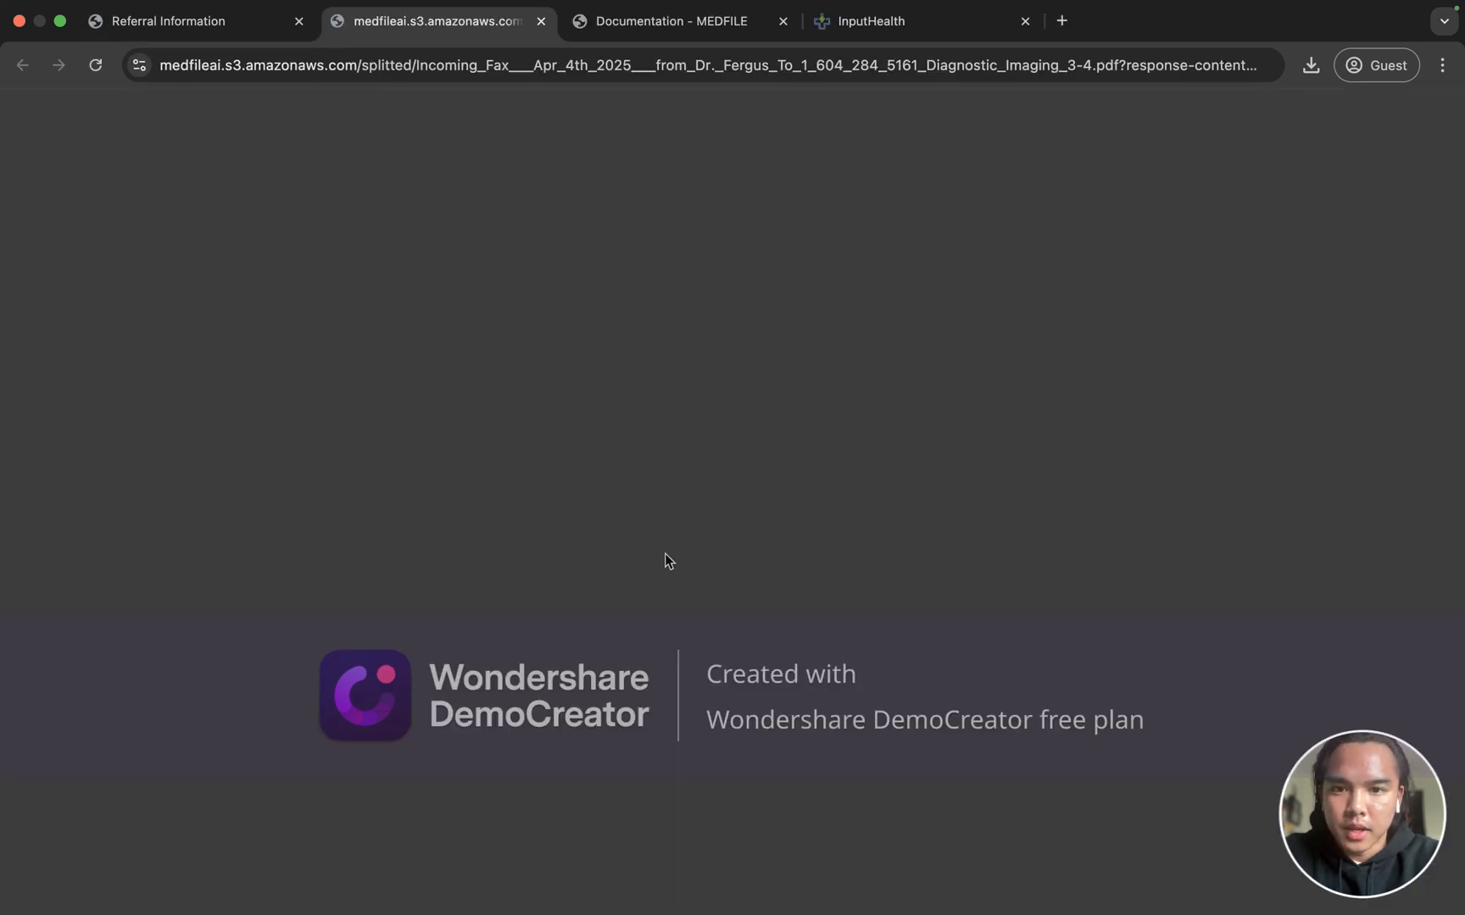
Step: Close the reopened MRI PDF tab and return to MEDFILE's home list
scroll(665, 553, down, 9)
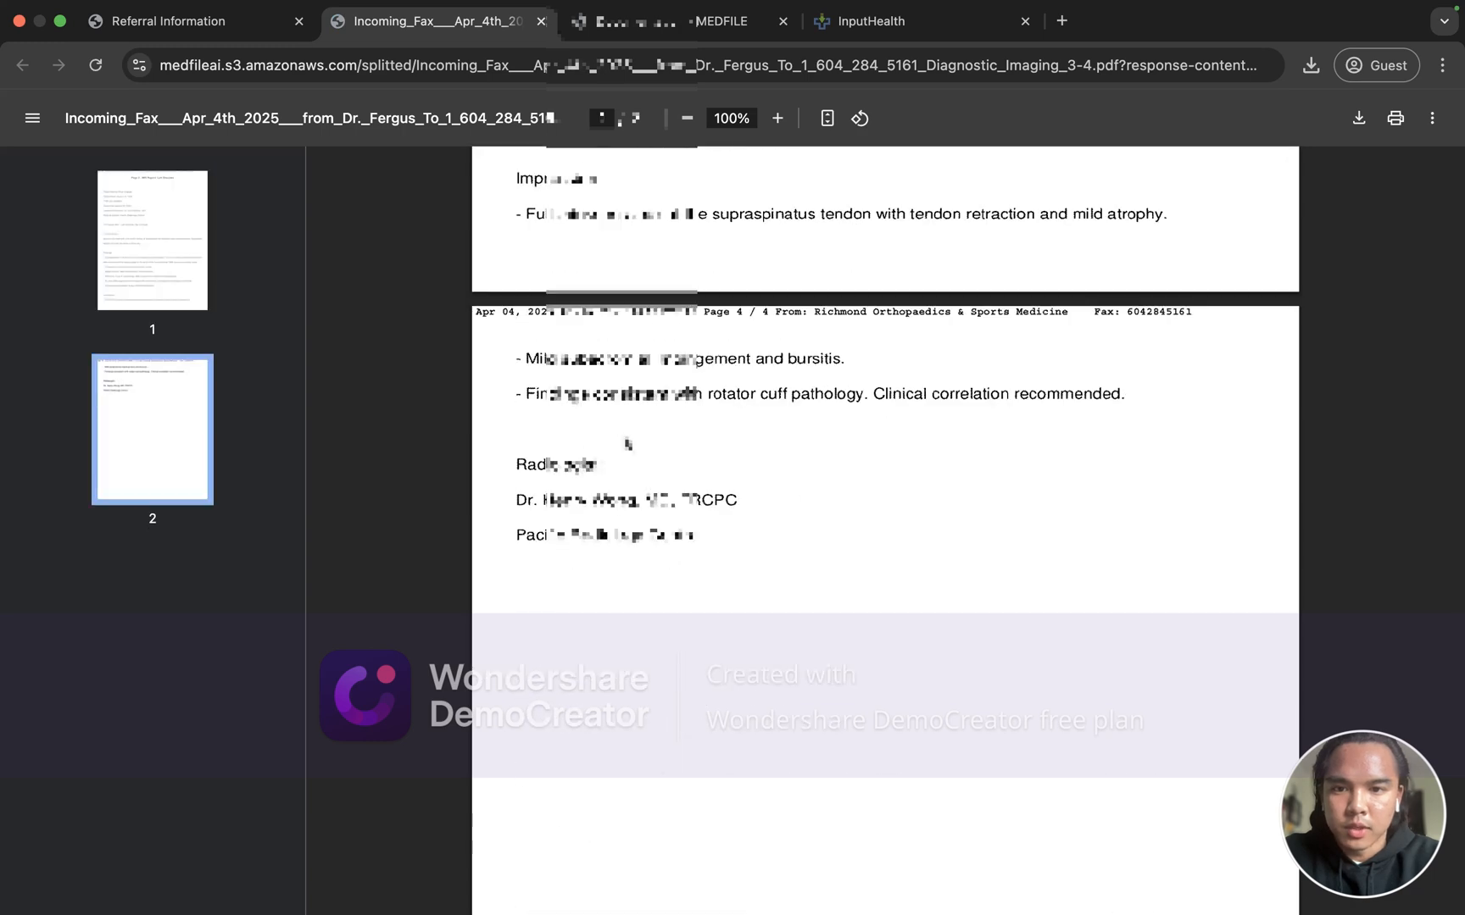
scroll(560, 391, up, 10)
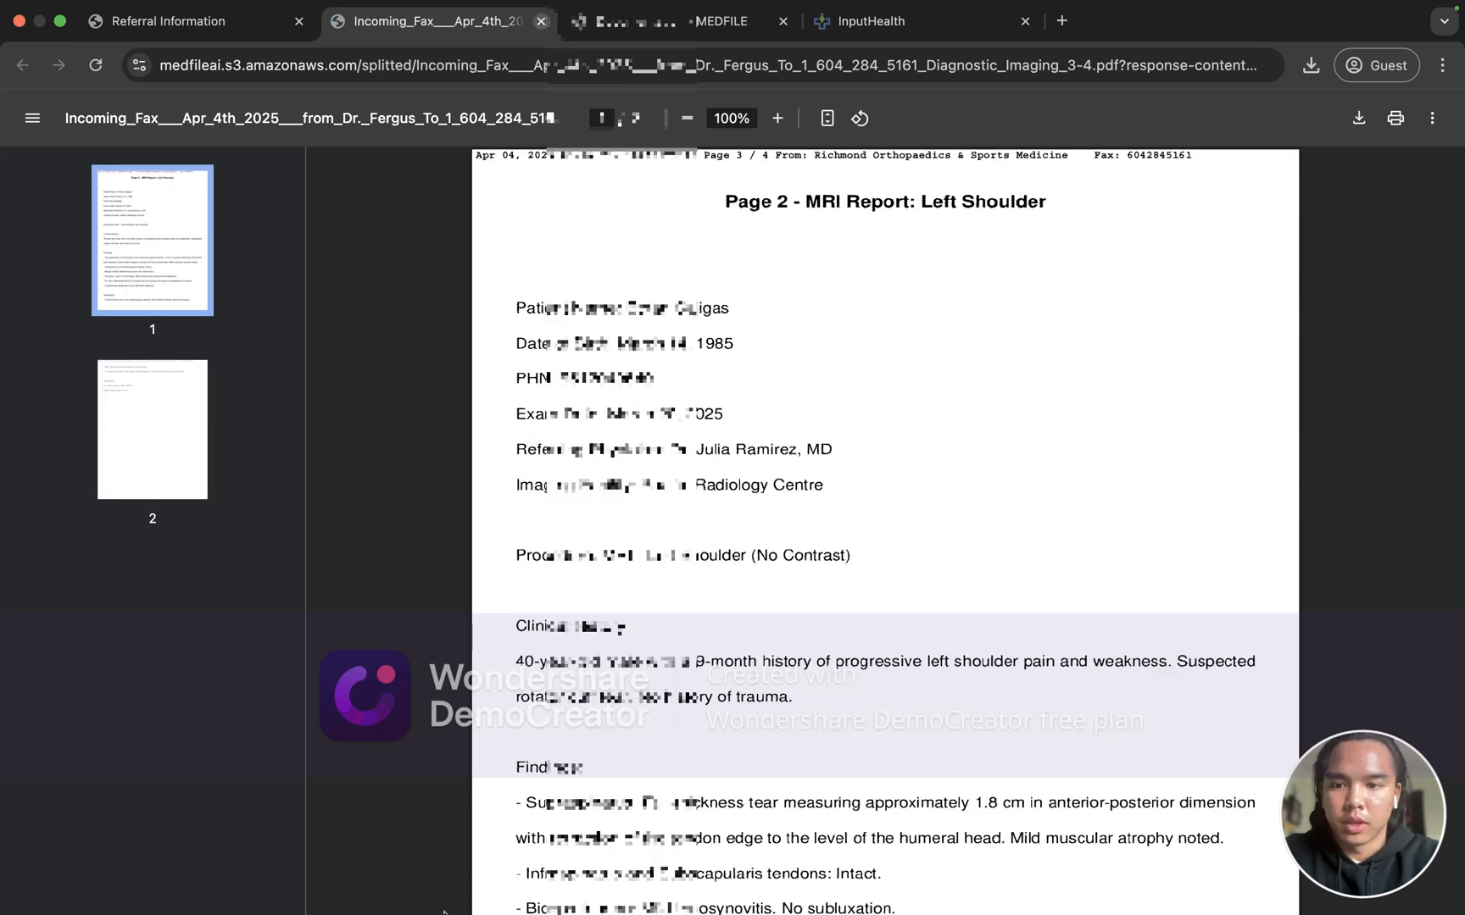
key(super+w)
click(321, 859)
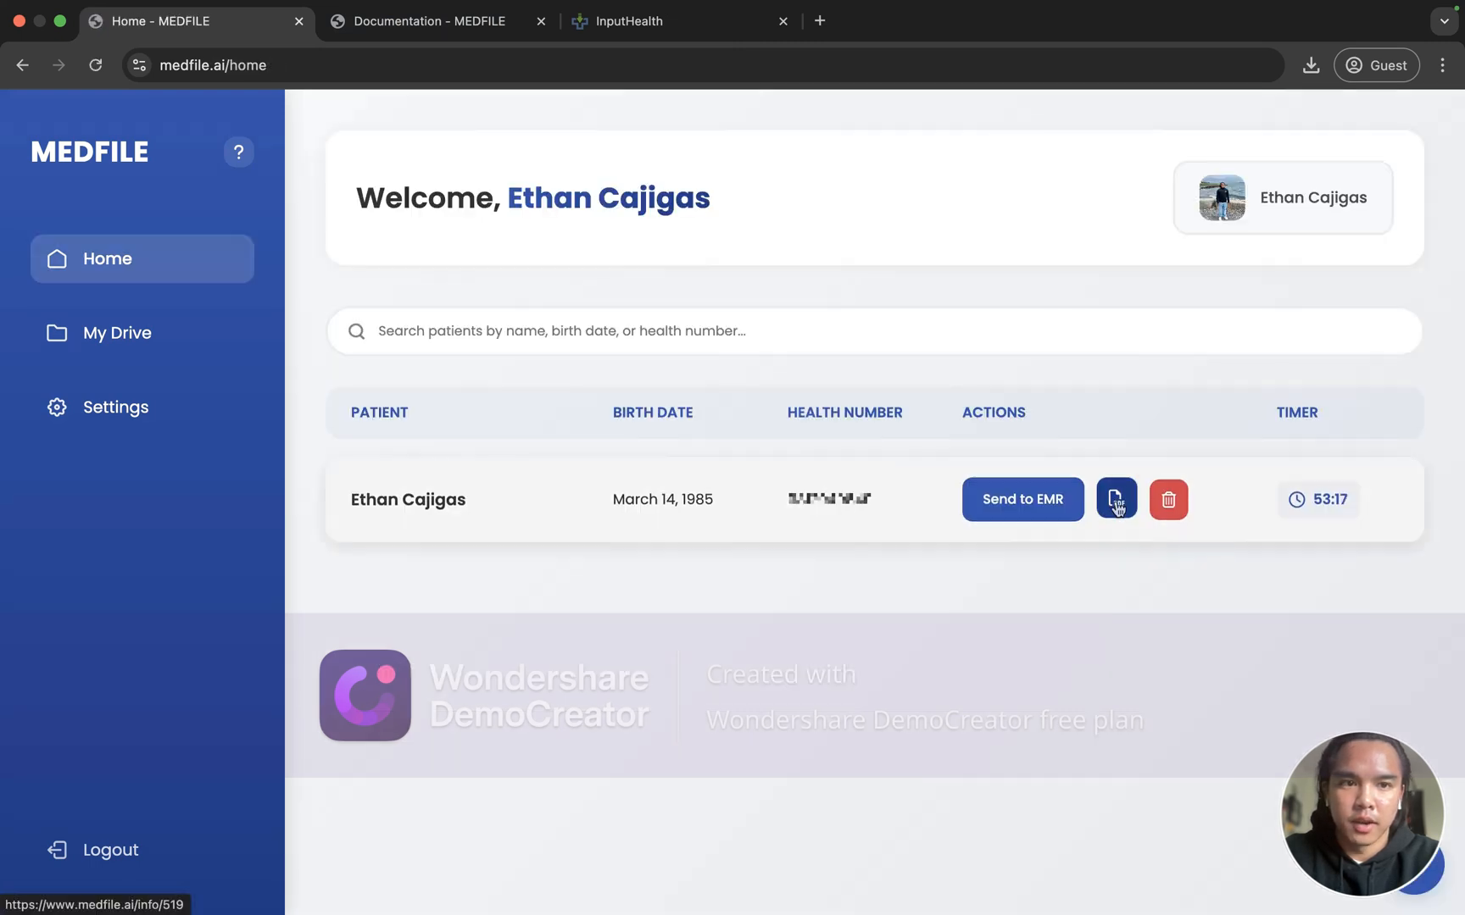
Step: In the PDF Editor, change the Diagnostic Imaging file's page numbers from 3, 4 to 3 and save
click(1115, 500)
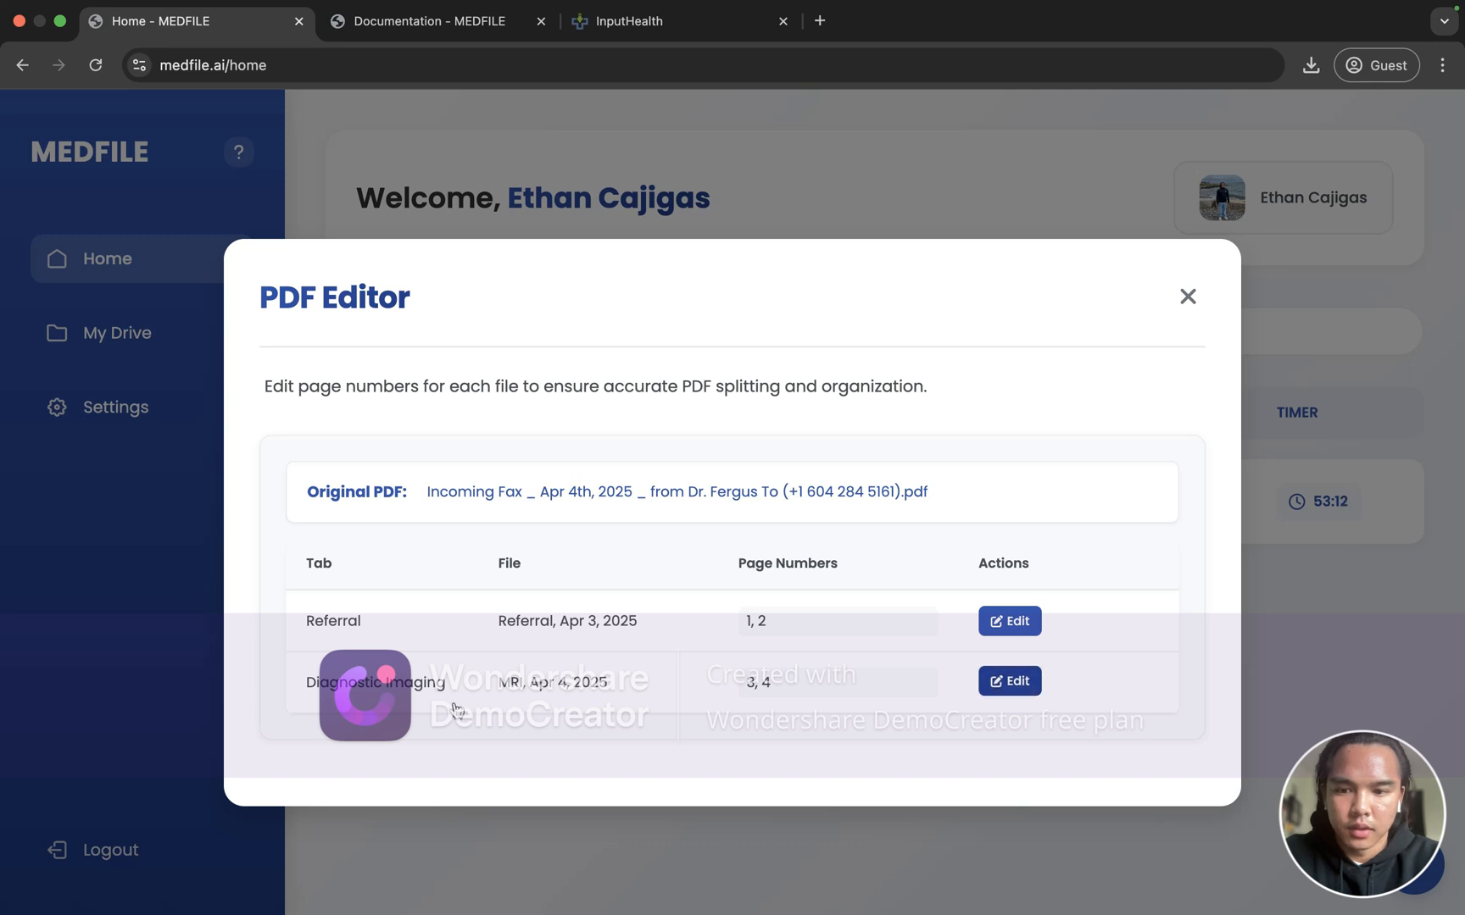
click(1006, 683)
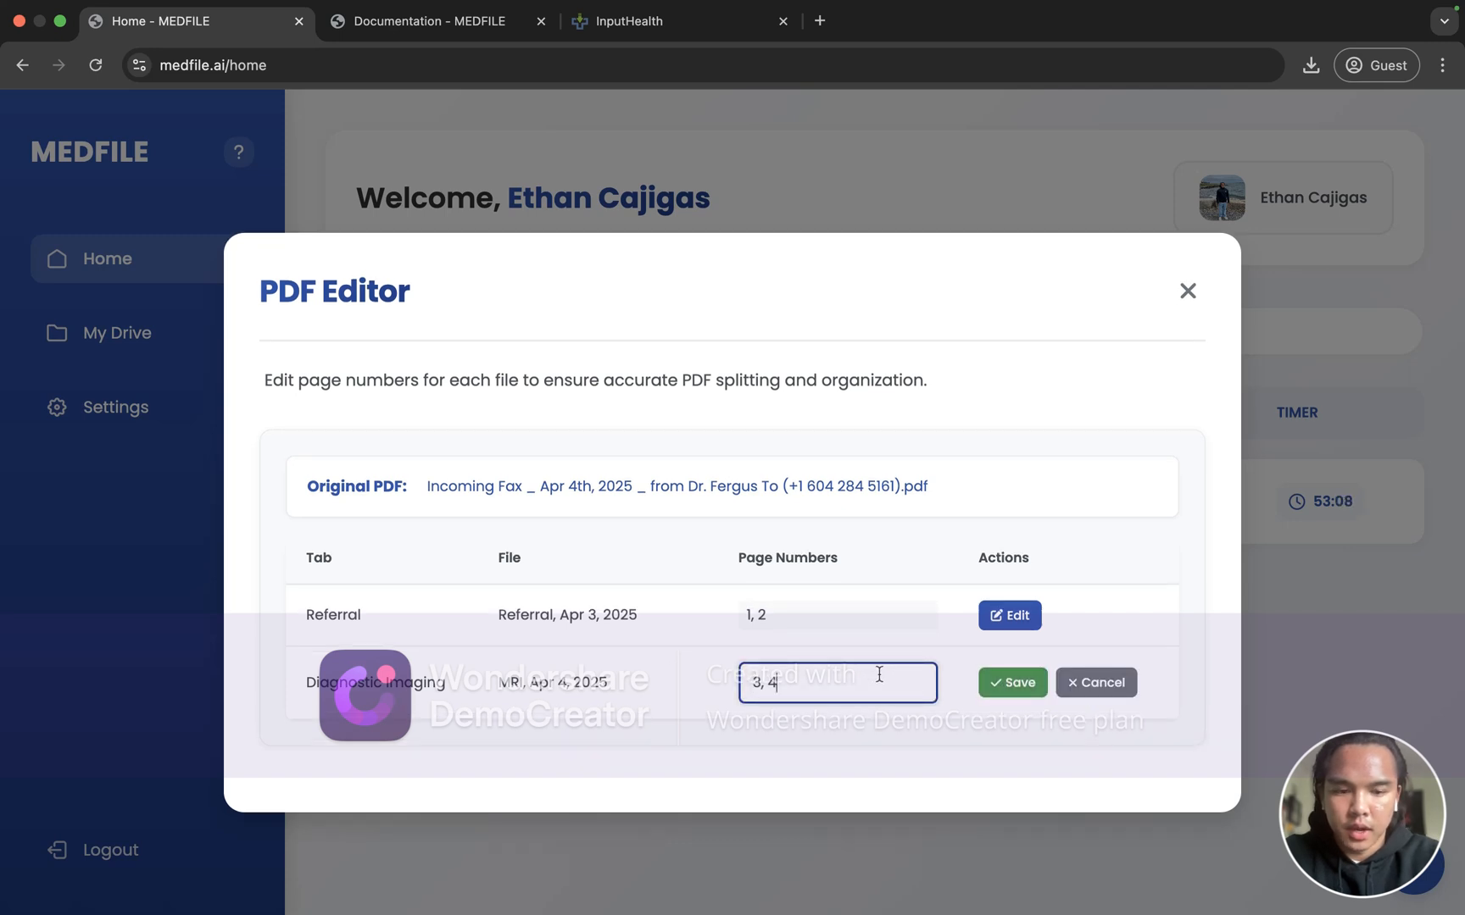
key(BackSpace)
key(BackSpace)
key(BackSpace)
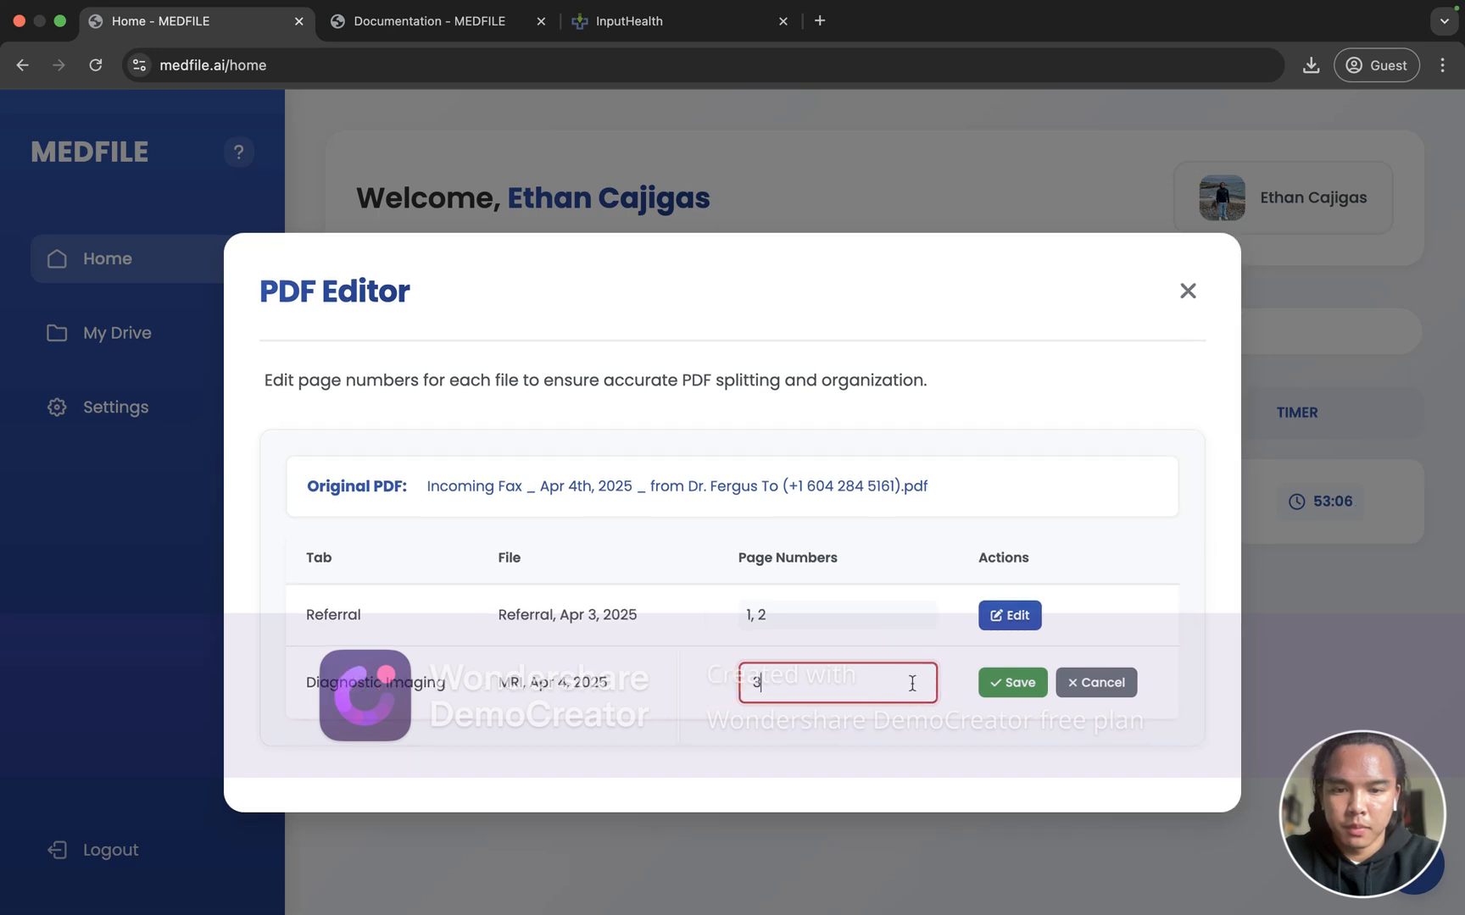
click(1002, 686)
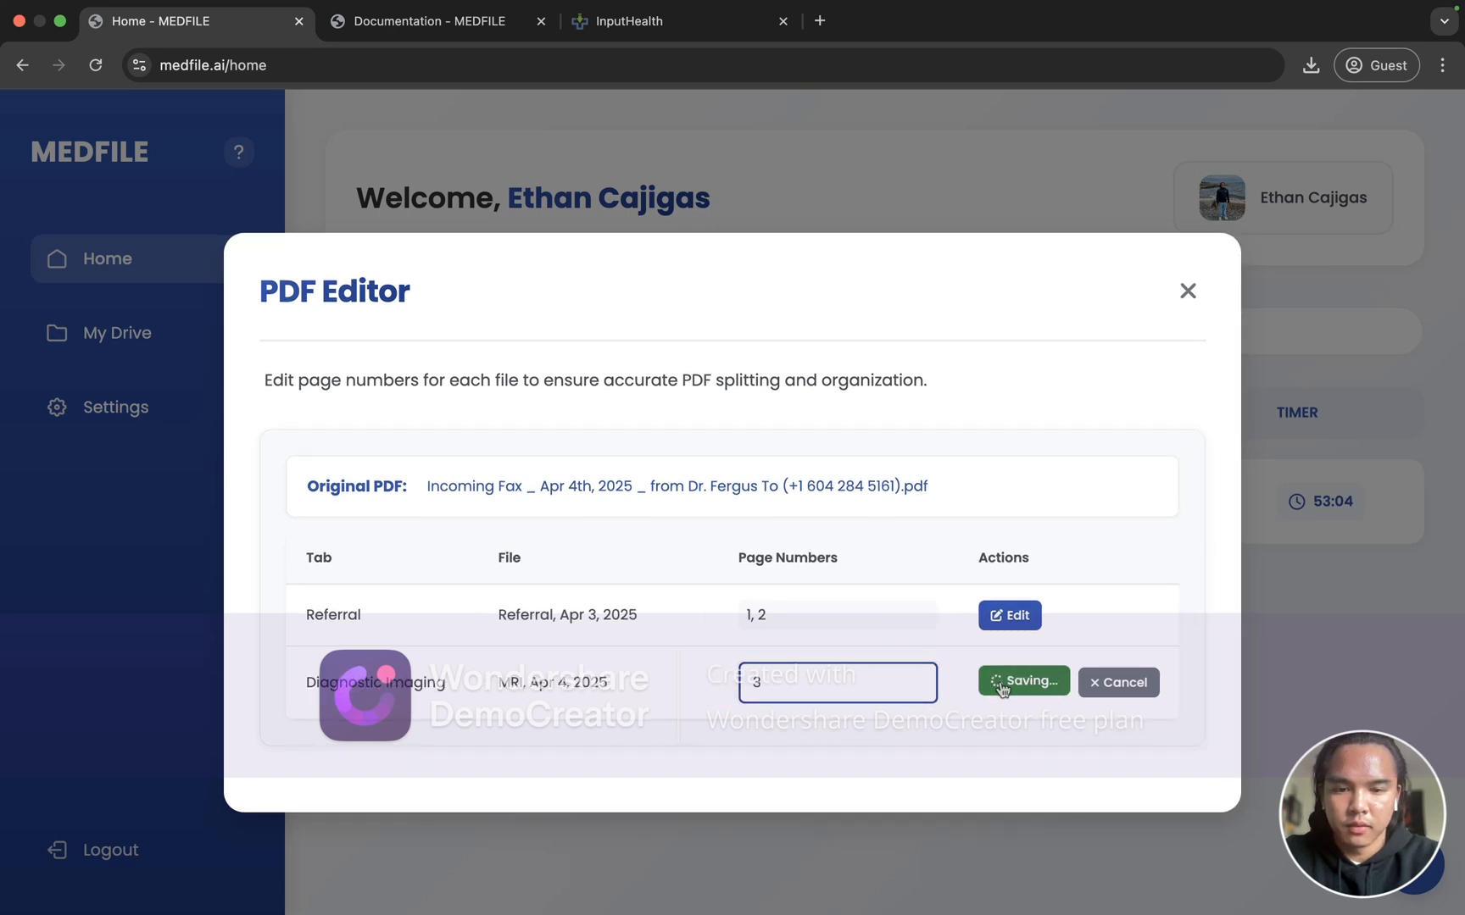
click(1189, 292)
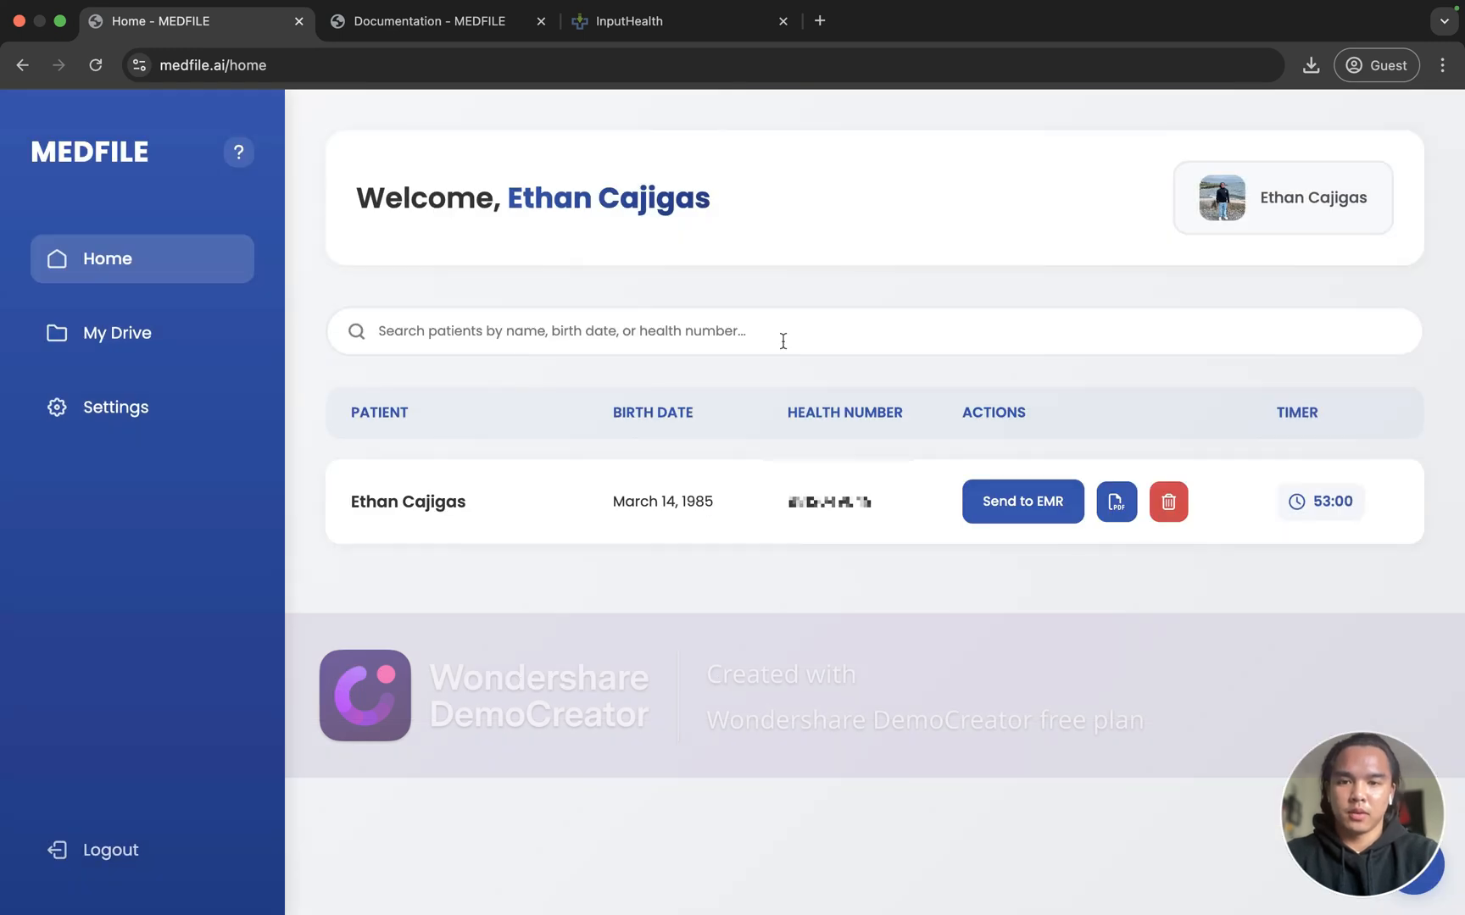
Step: Reopen the patient's record and view the MRI file under Diagnostic Imaging
click(603, 522)
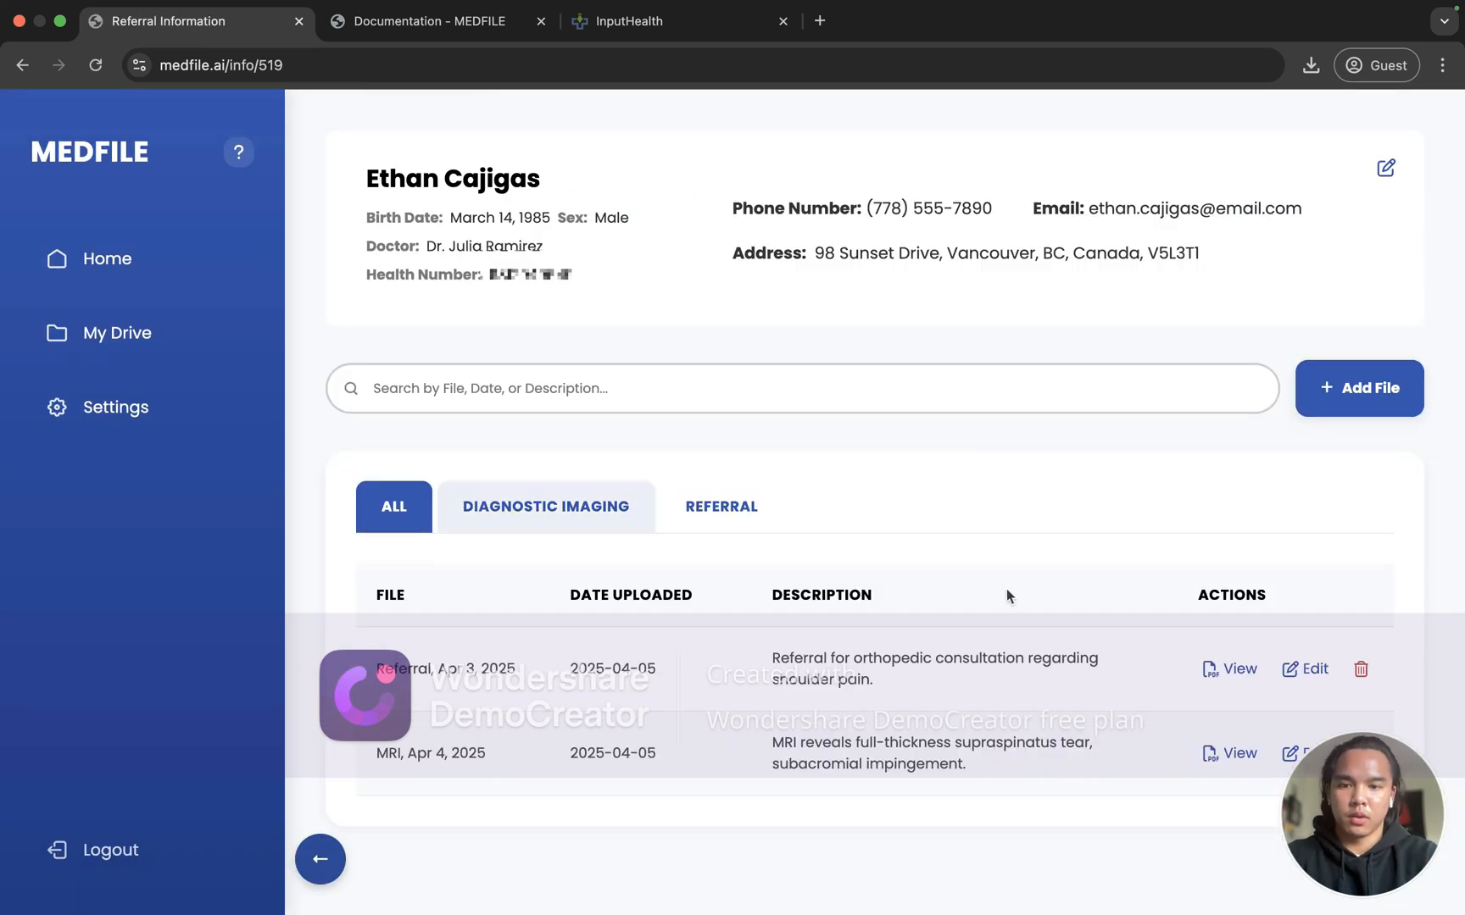
click(551, 506)
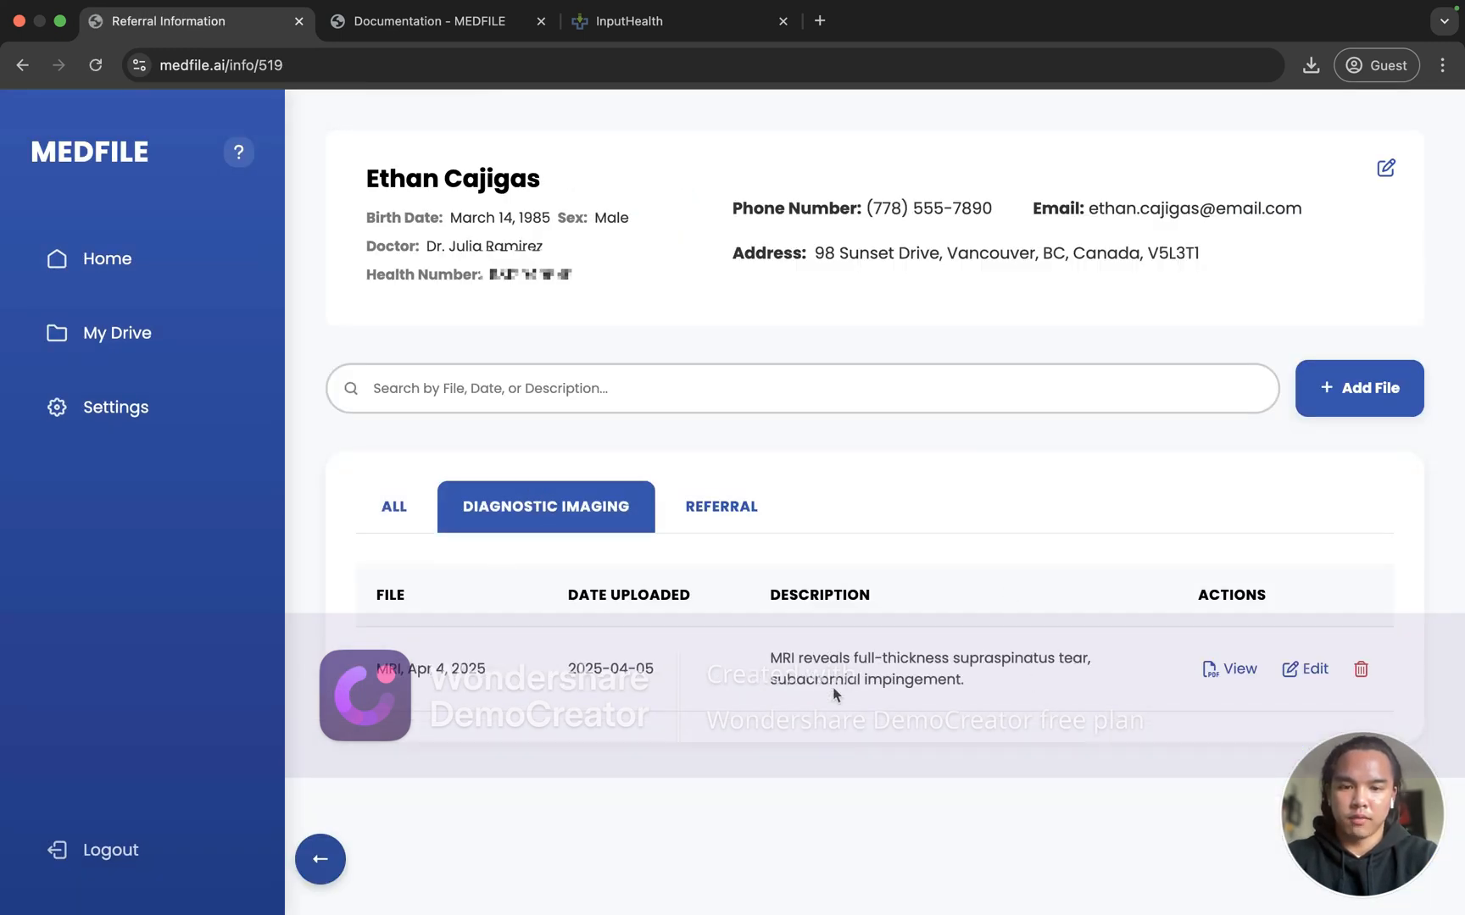
click(1231, 674)
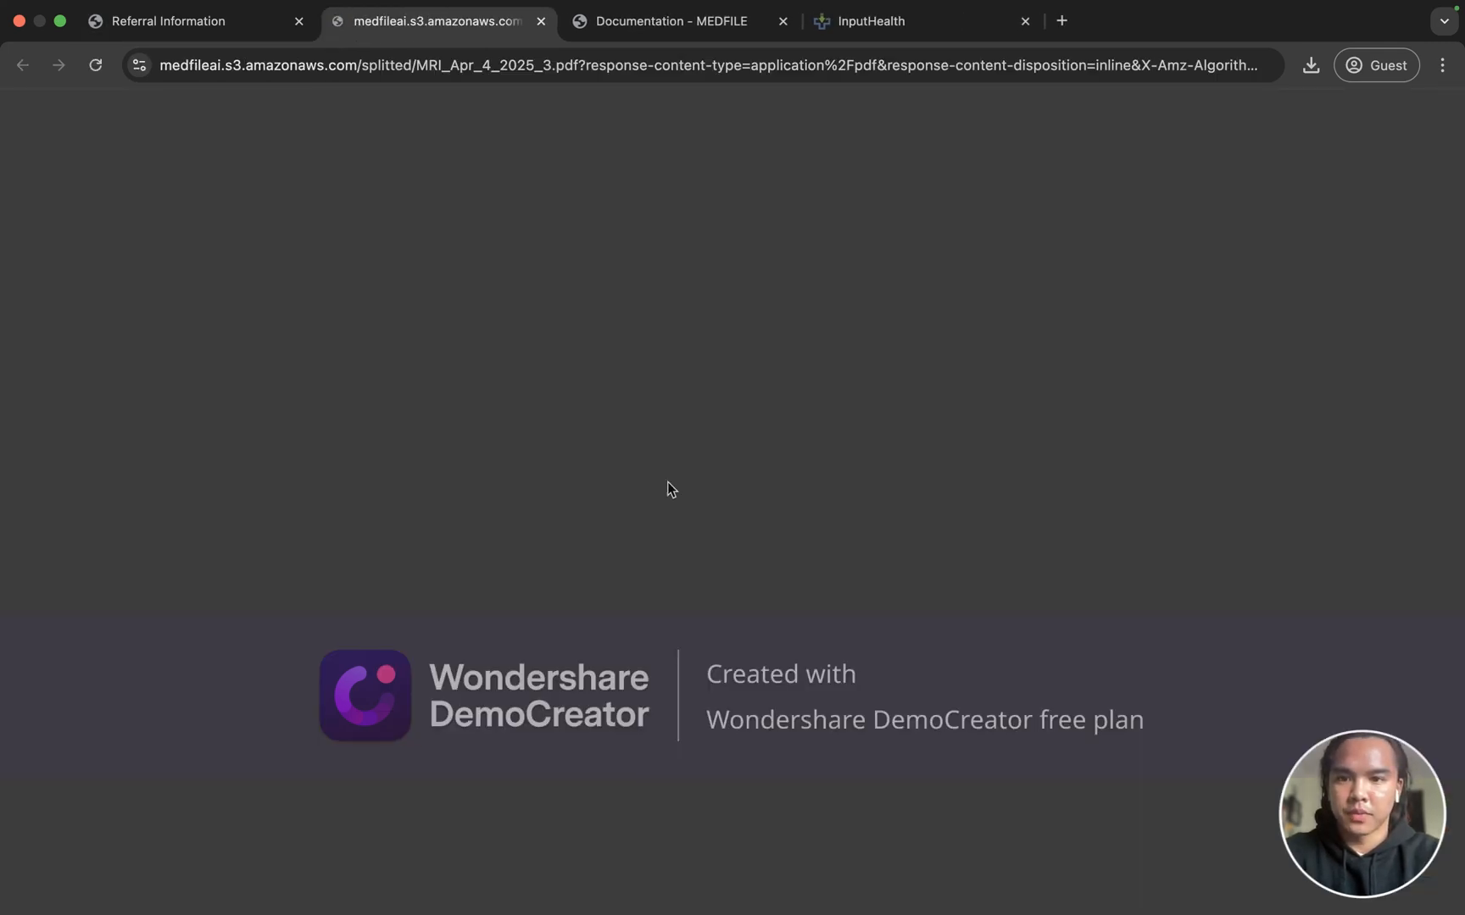
Step: Confirm the re-split MRI PDF is one page, close it, and return to the home list
scroll(667, 483, down, 1)
scroll(672, 489, down, 3)
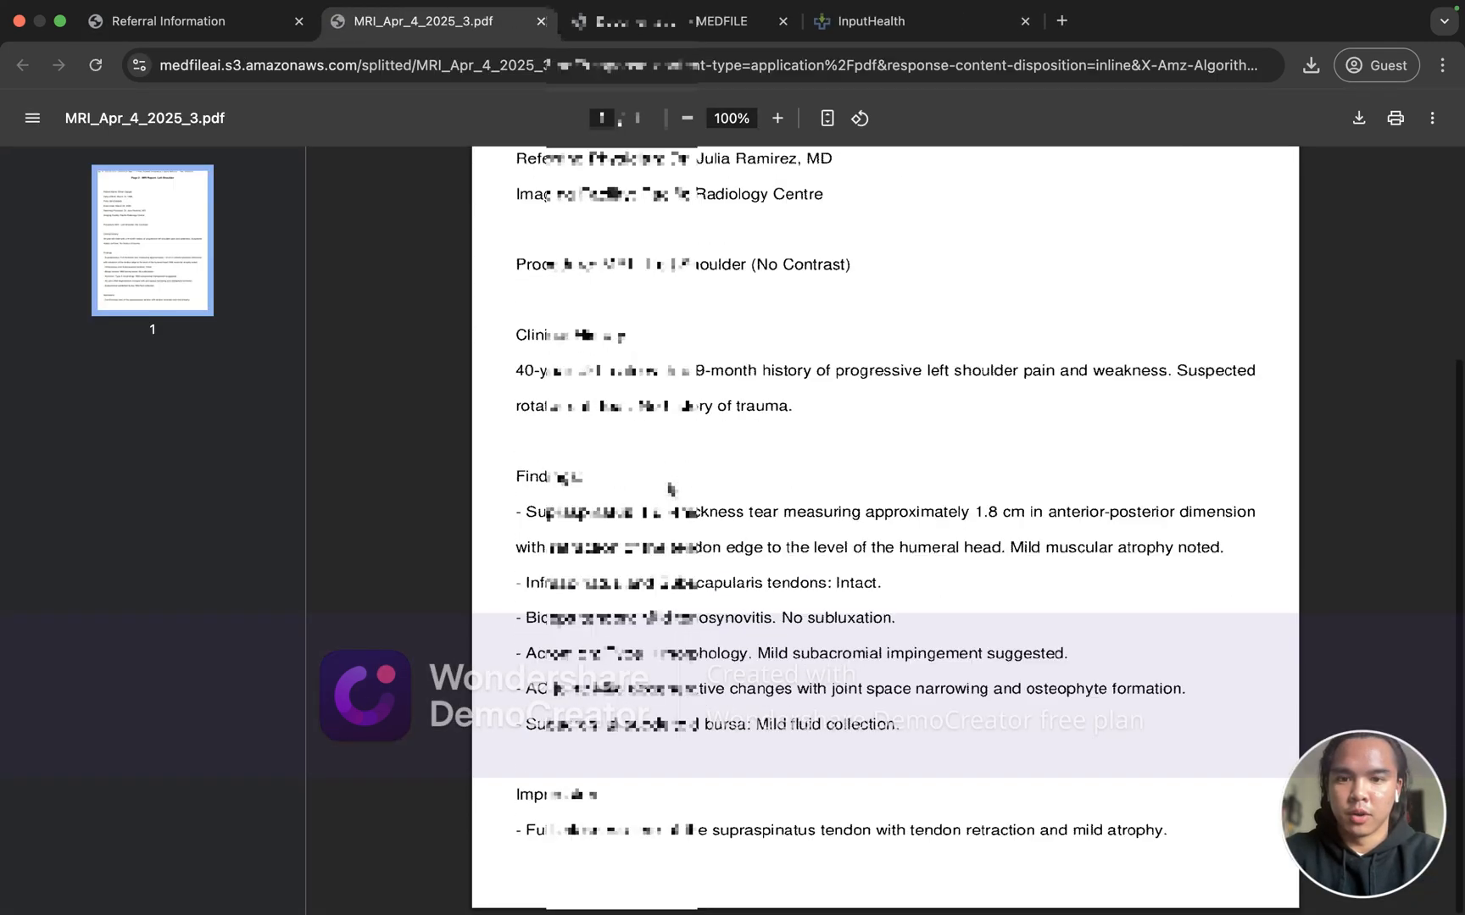
scroll(671, 489, up, 4)
scroll(671, 489, down, 3)
scroll(671, 489, up, 3)
scroll(671, 489, down, 4)
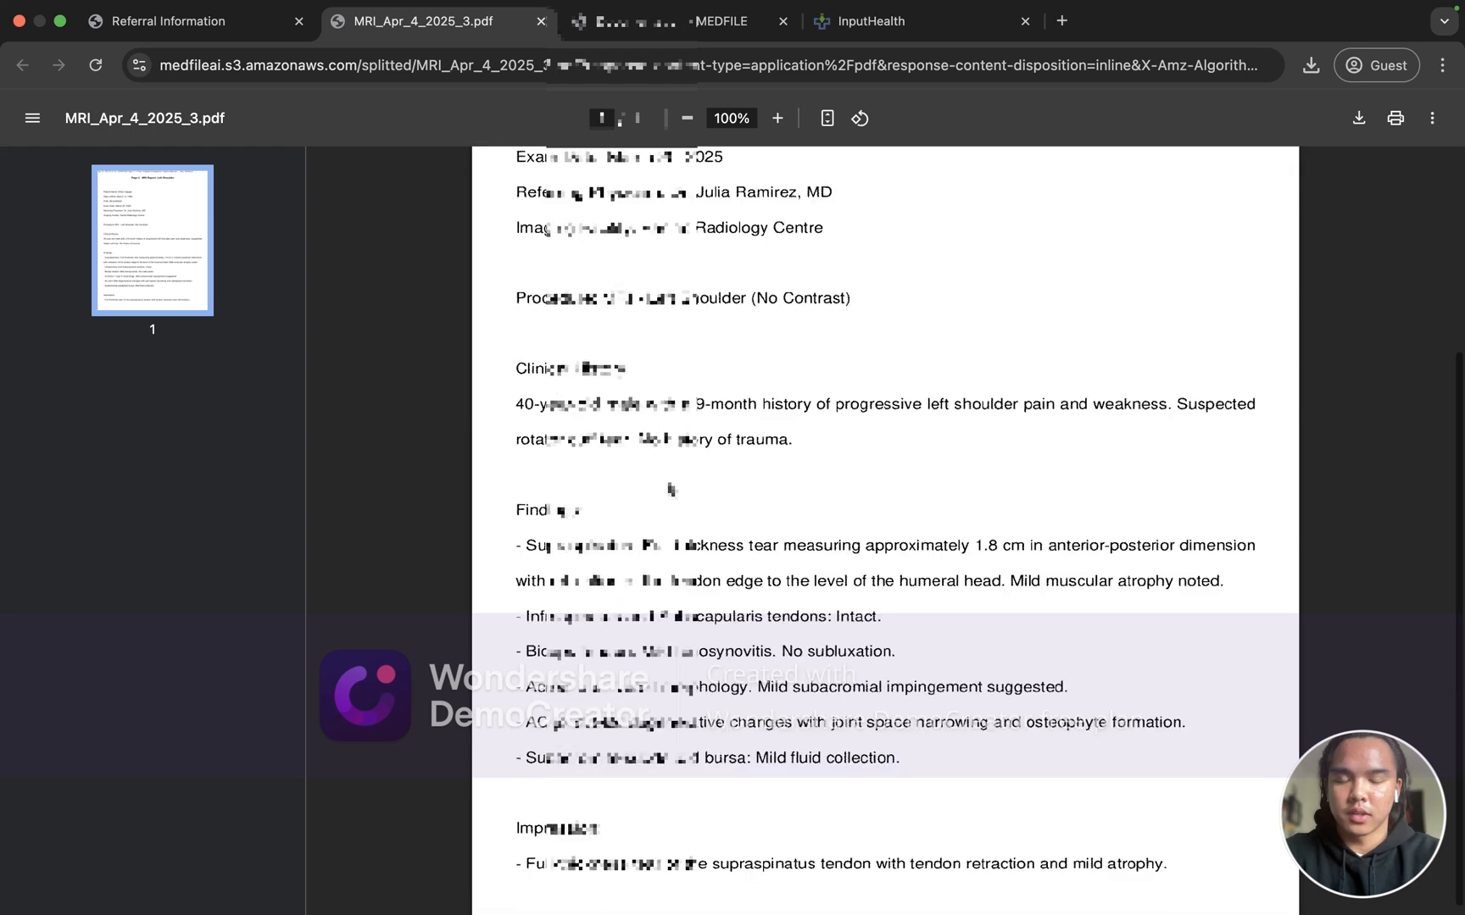
scroll(671, 489, up, 1)
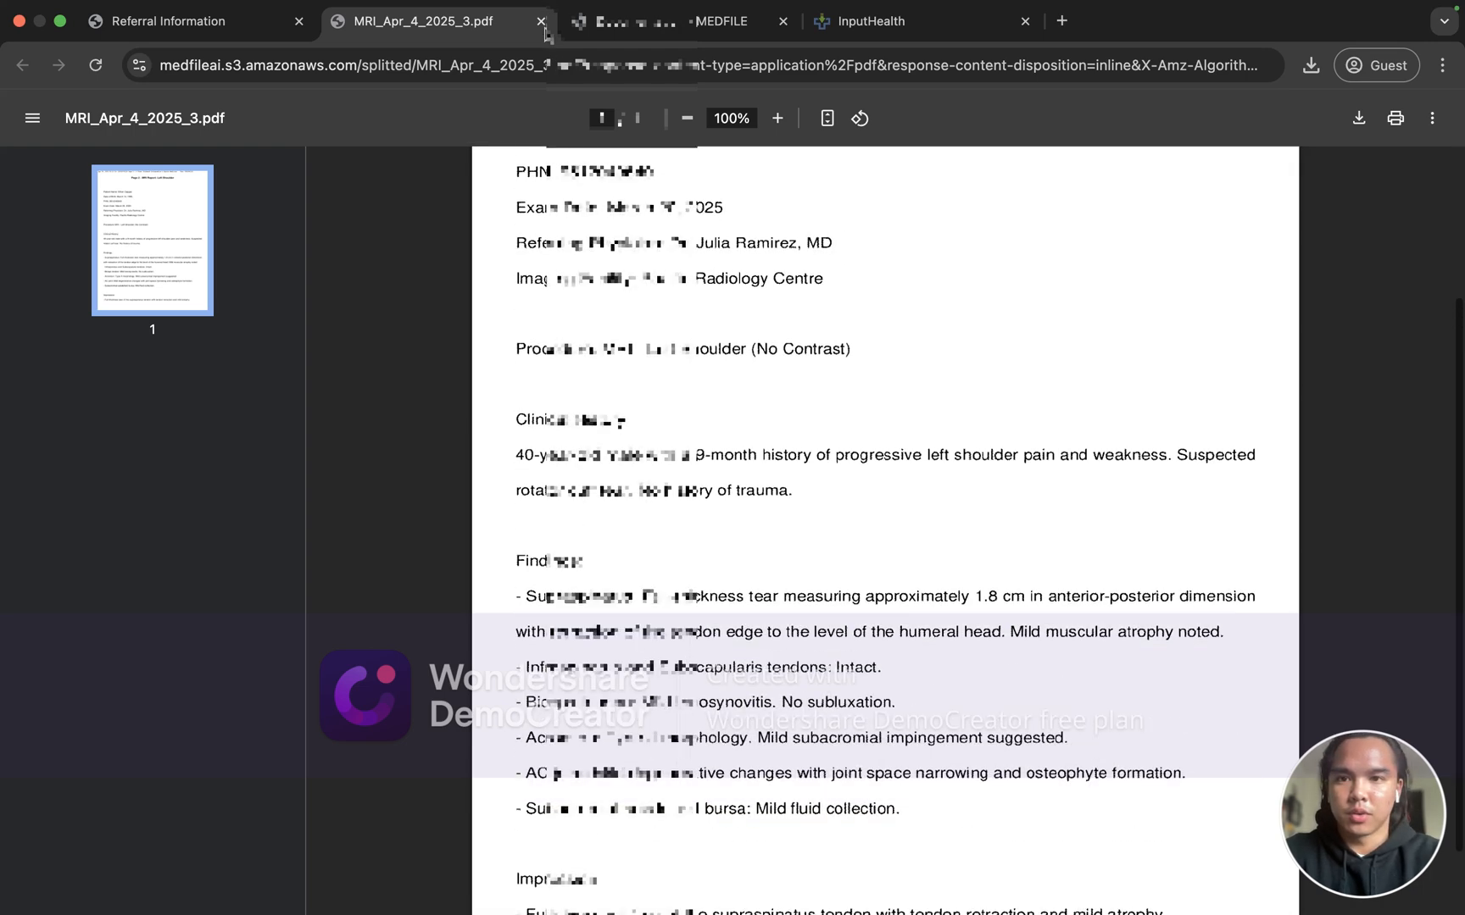
key(super+w)
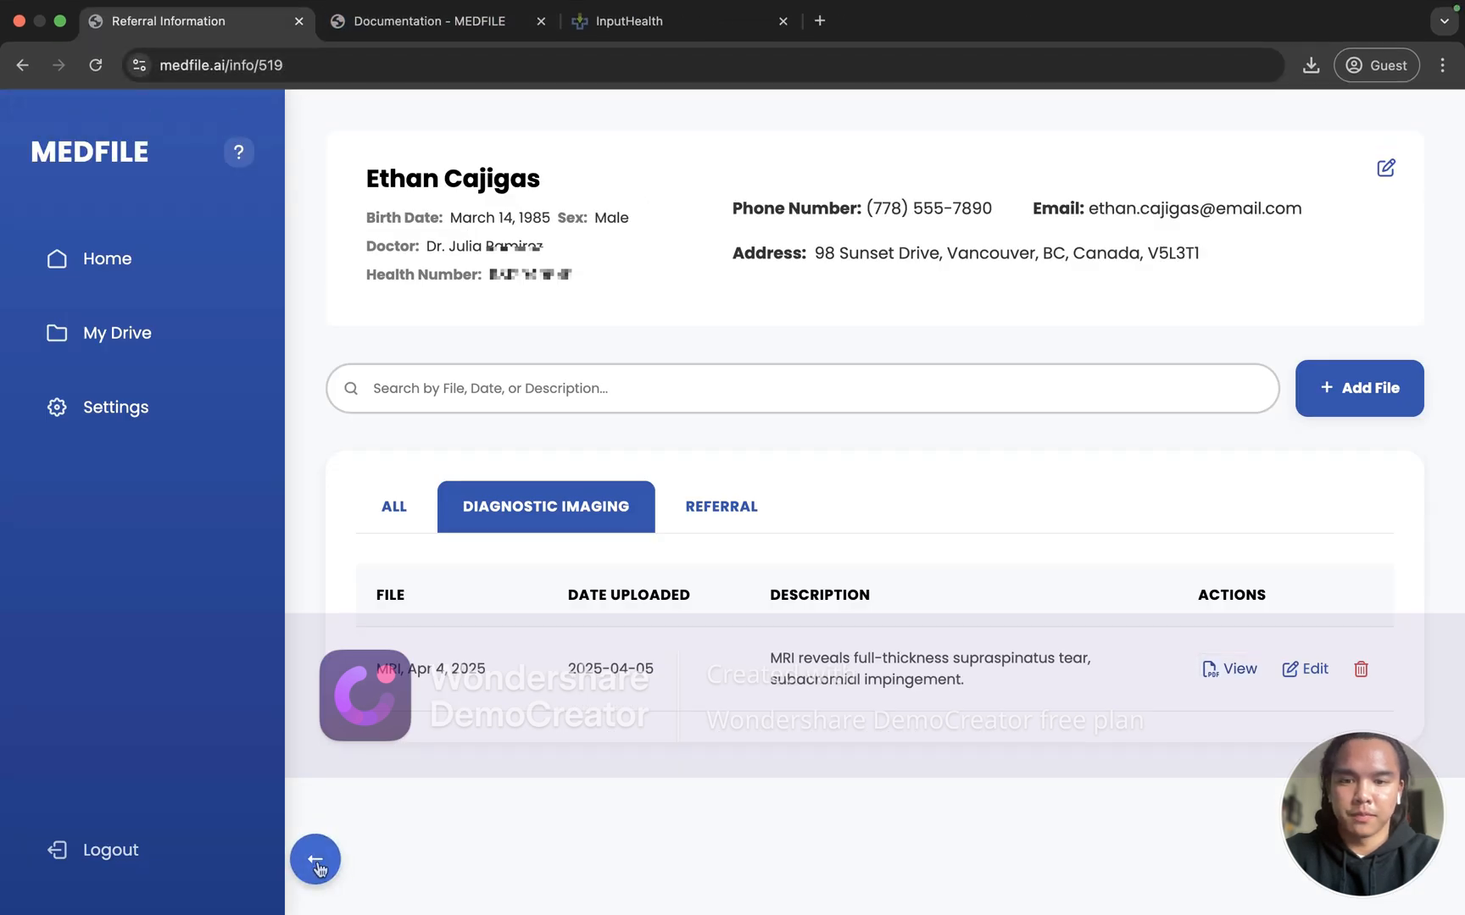
click(317, 864)
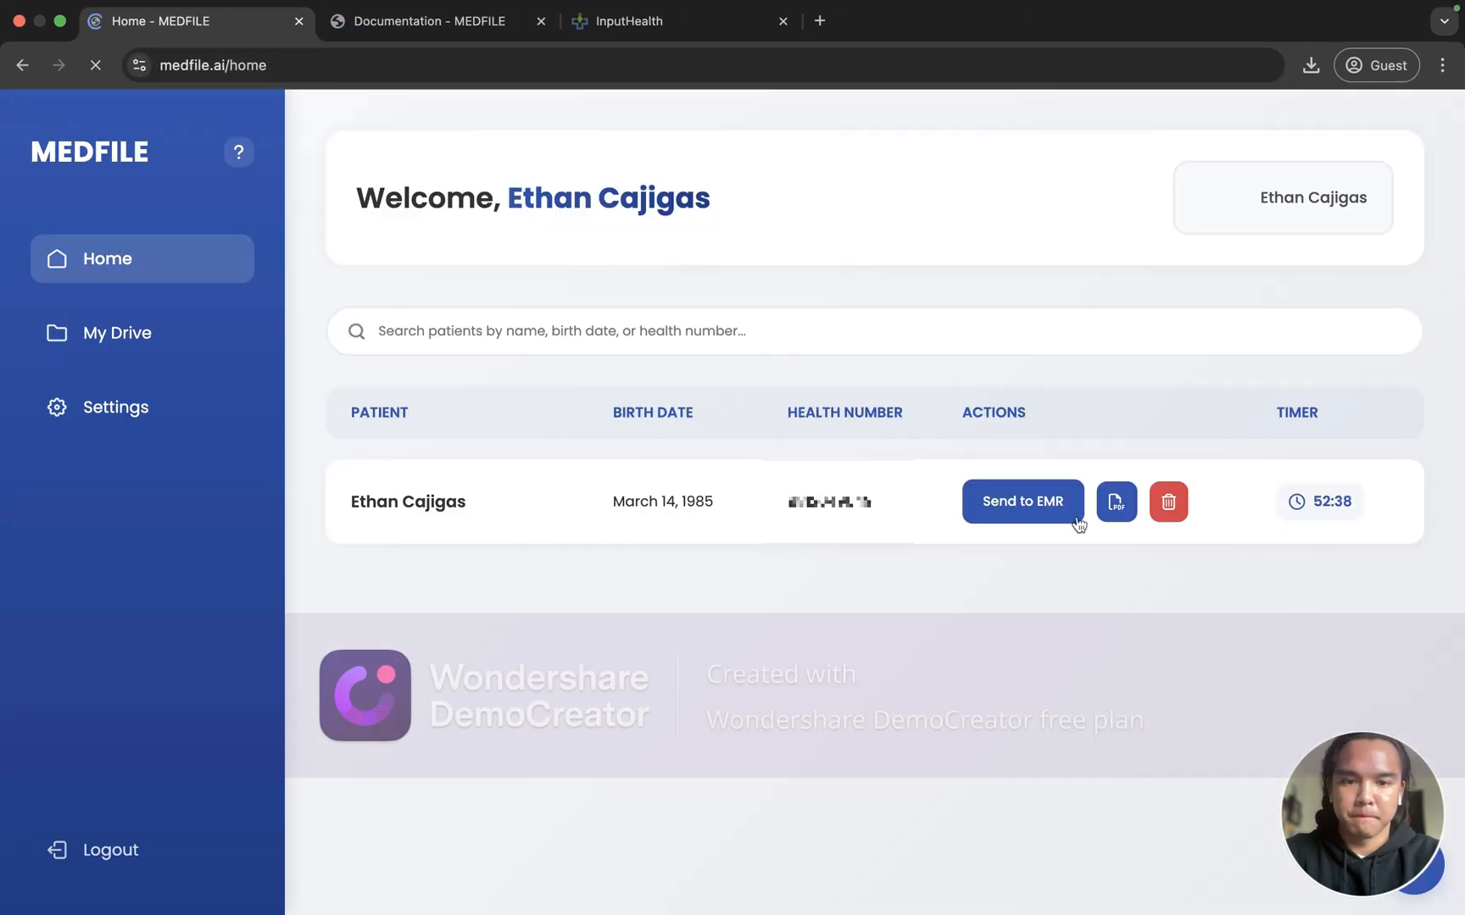
Step: In the PDF Editor, restore the Diagnostic Imaging page numbers to 3, 4 and save
click(1106, 520)
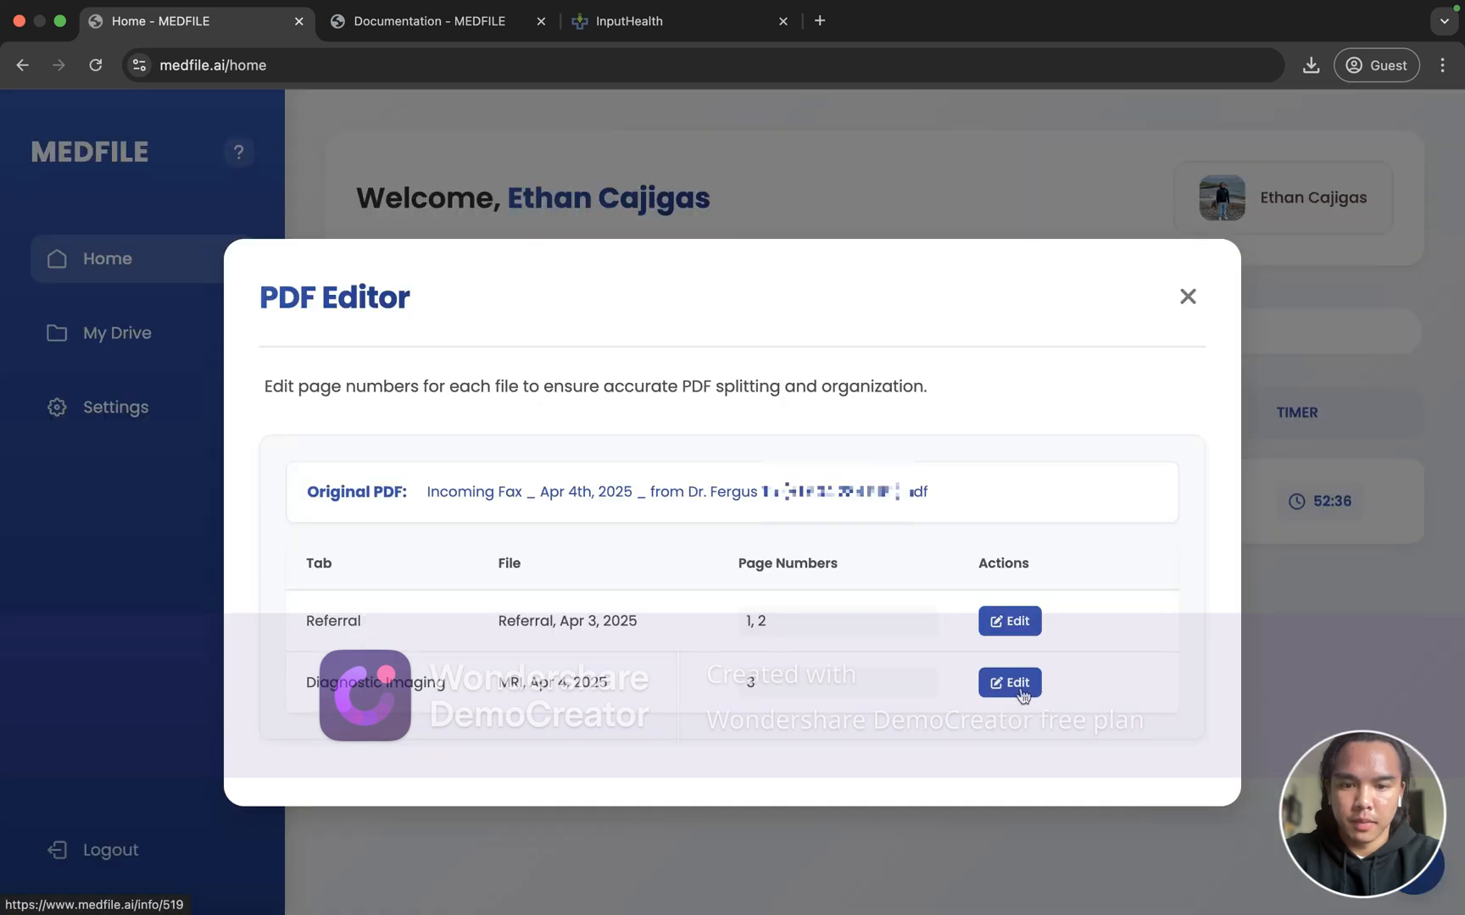
click(850, 685)
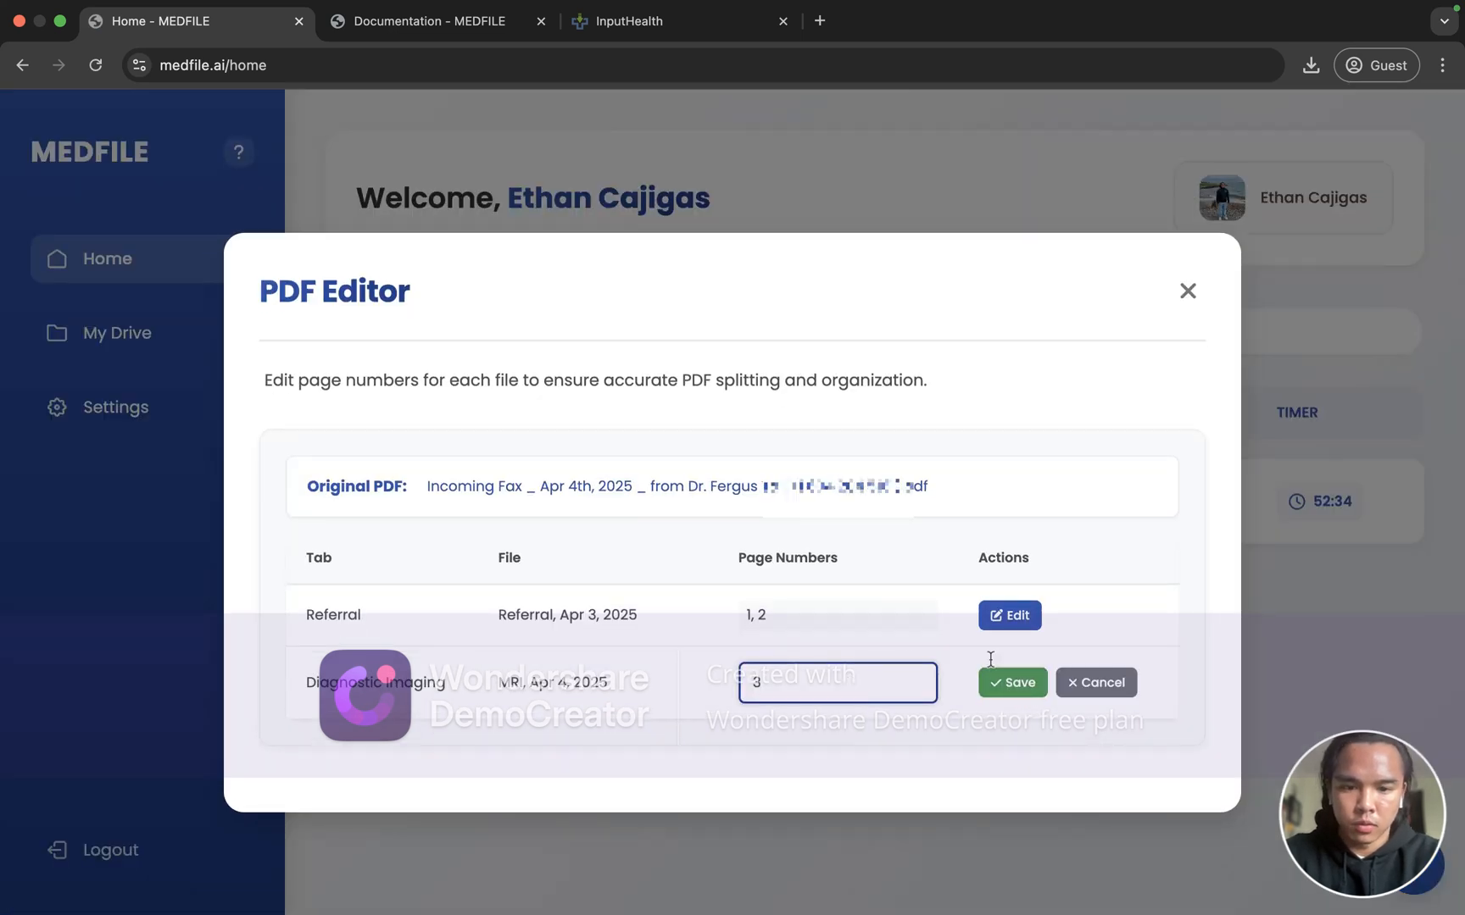
text(, 4)
click(1010, 683)
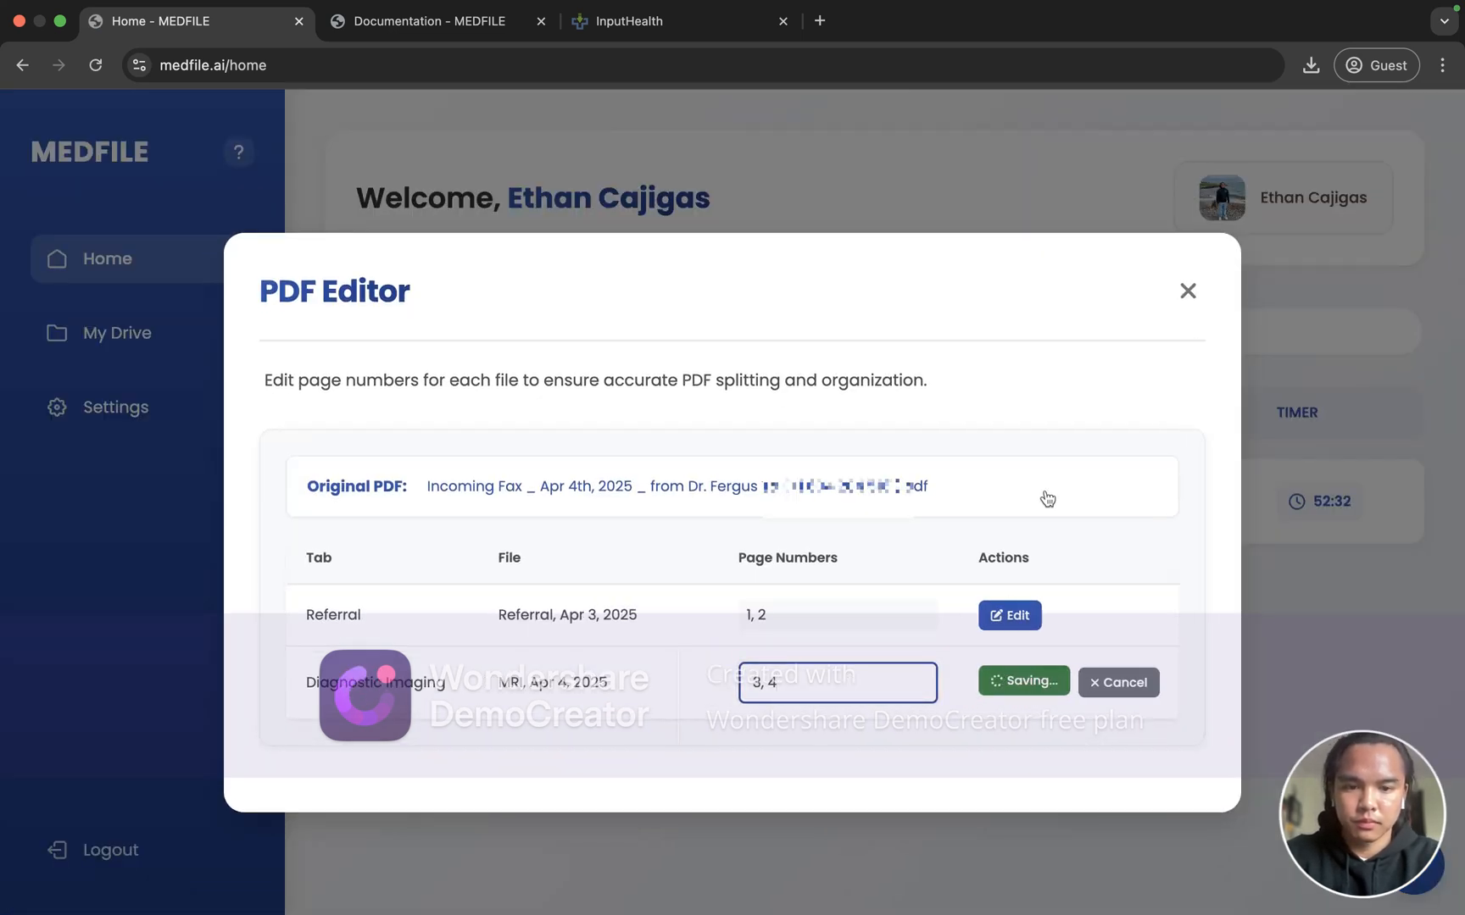
click(1189, 289)
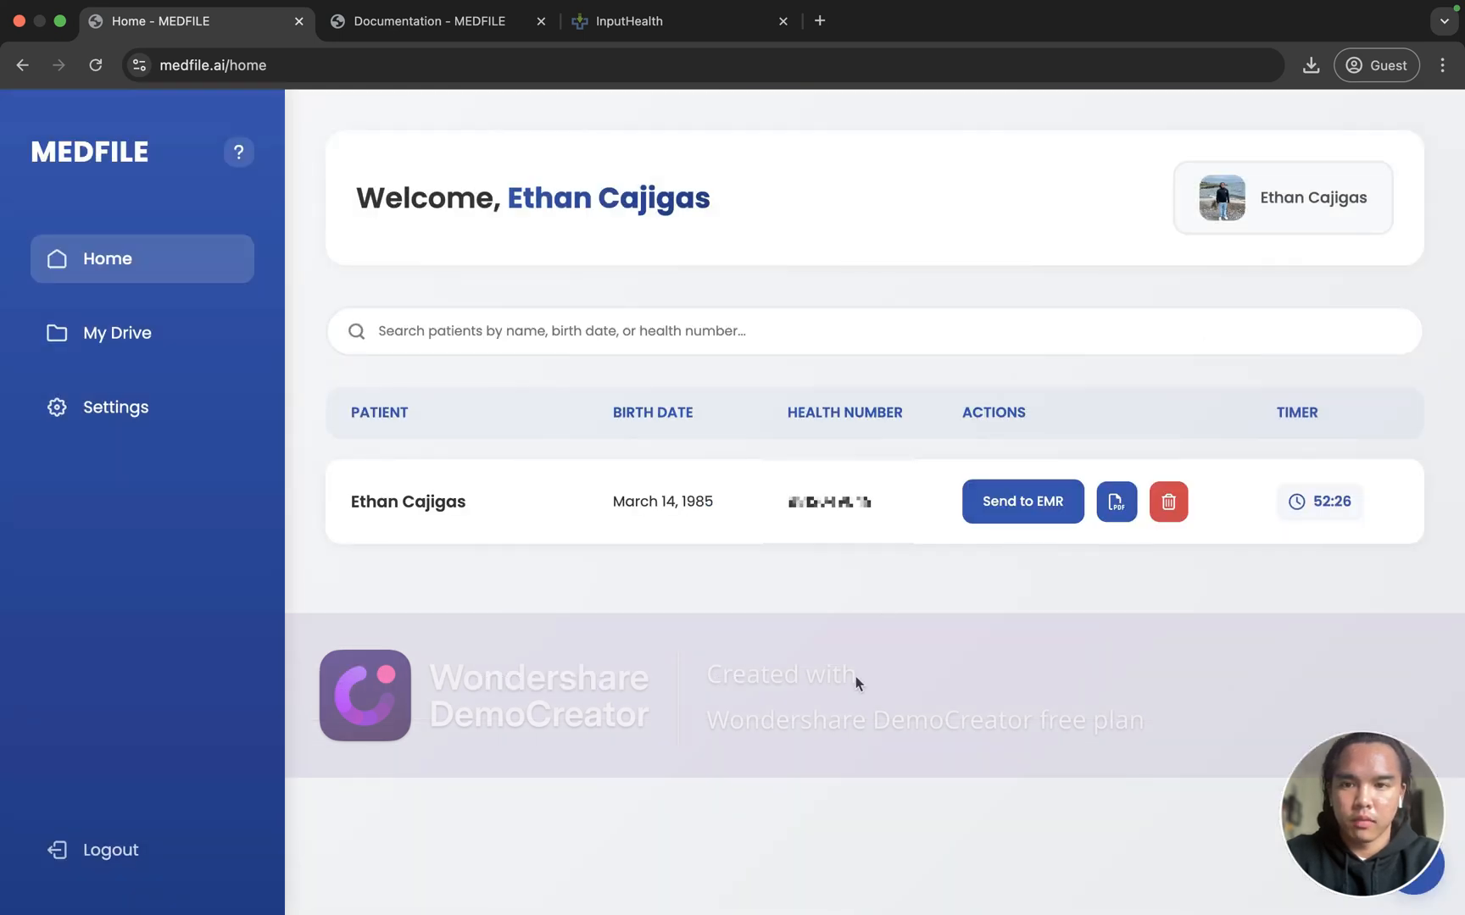
click(625, 525)
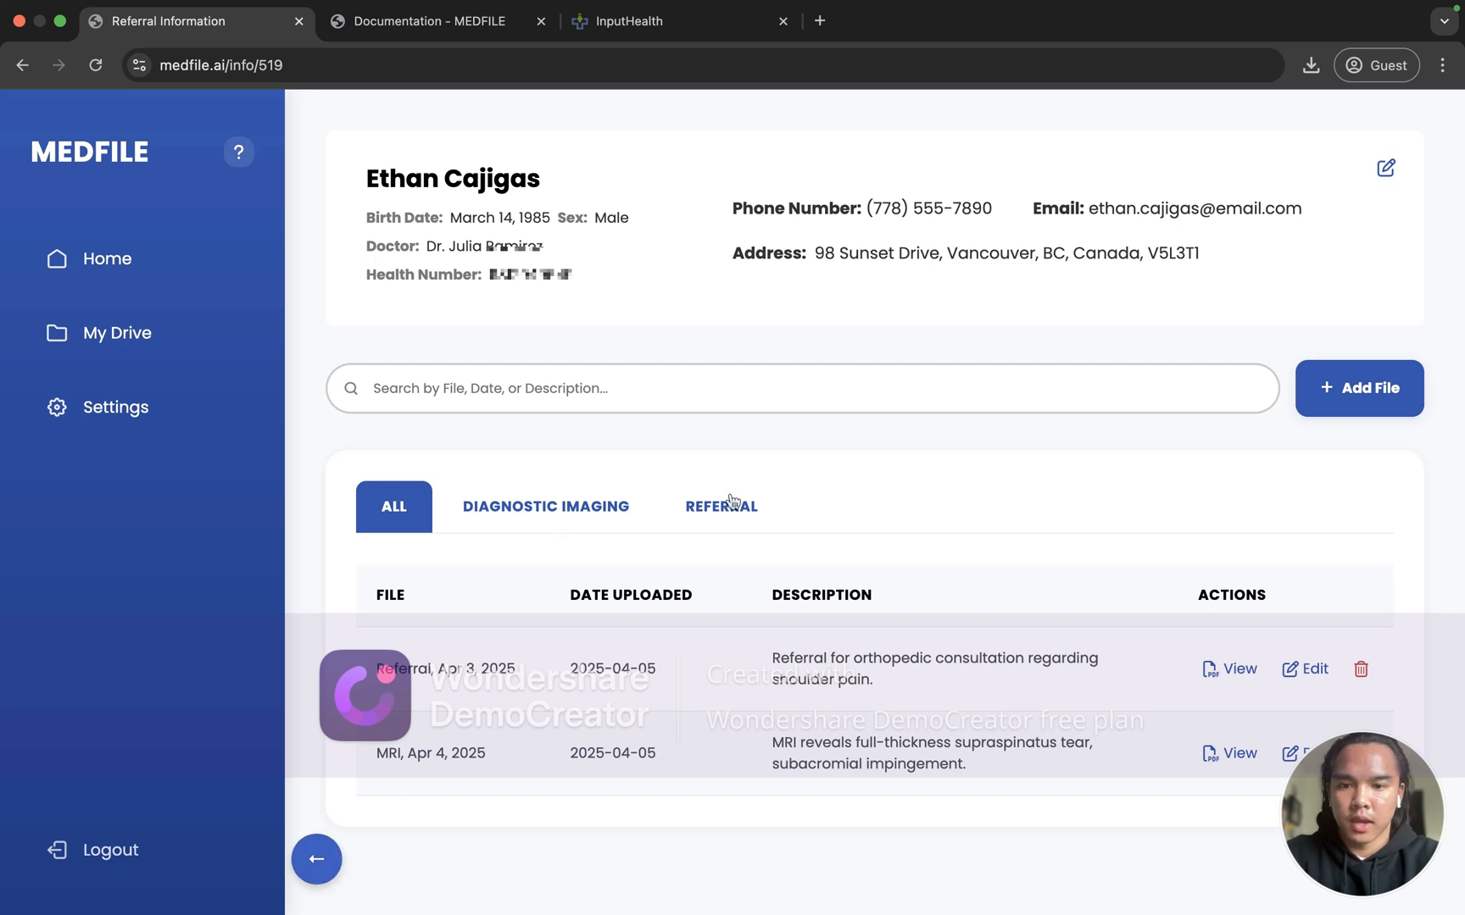
click(311, 879)
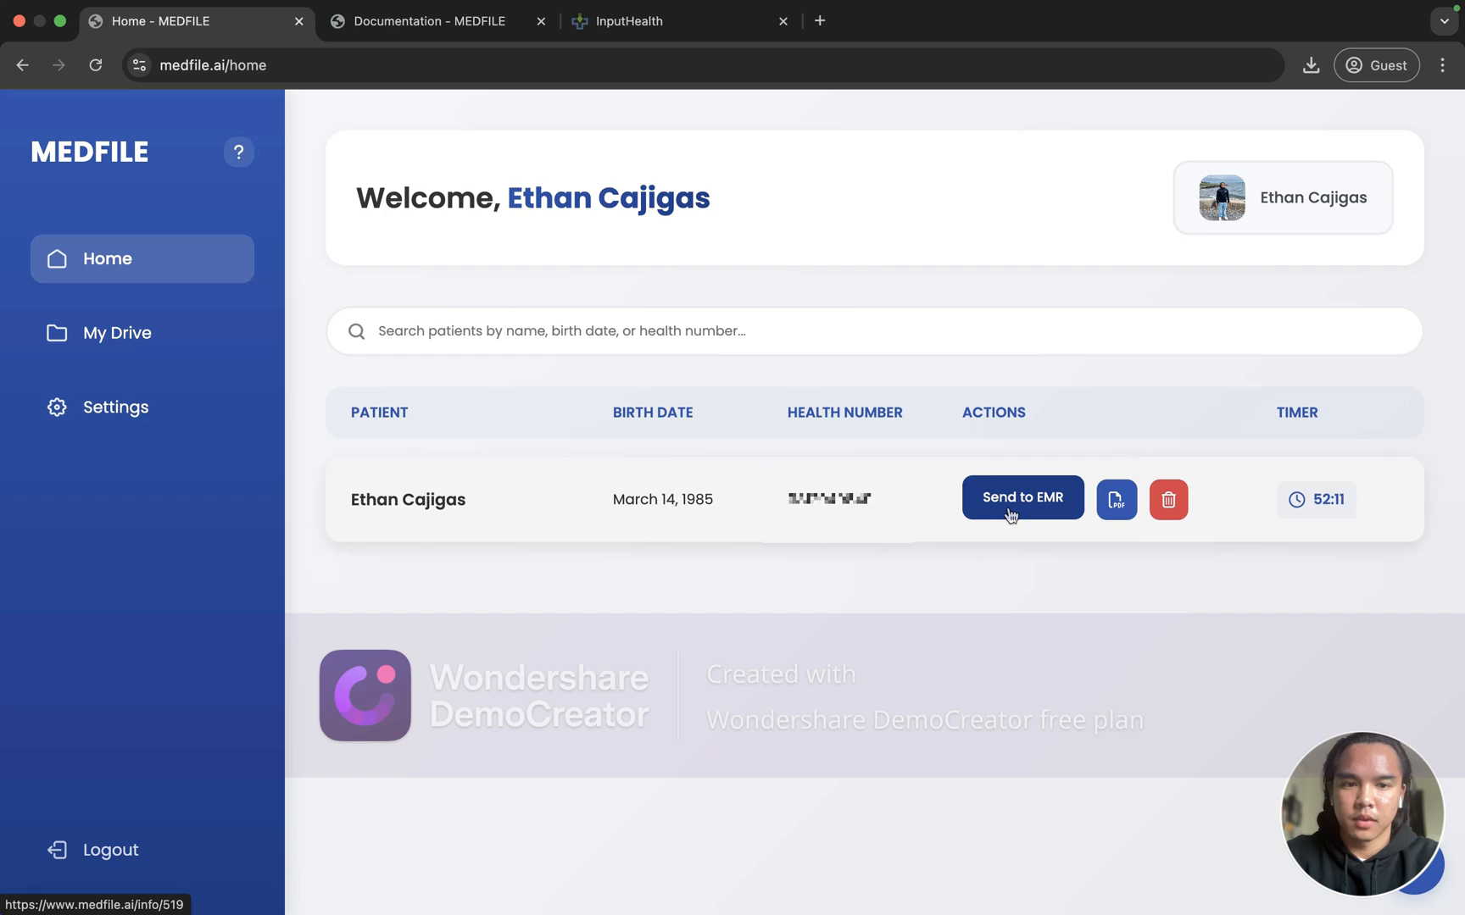
Step: Send the patient's split Referral and MRI files to the EMR until the row shows Sent!
click(1010, 509)
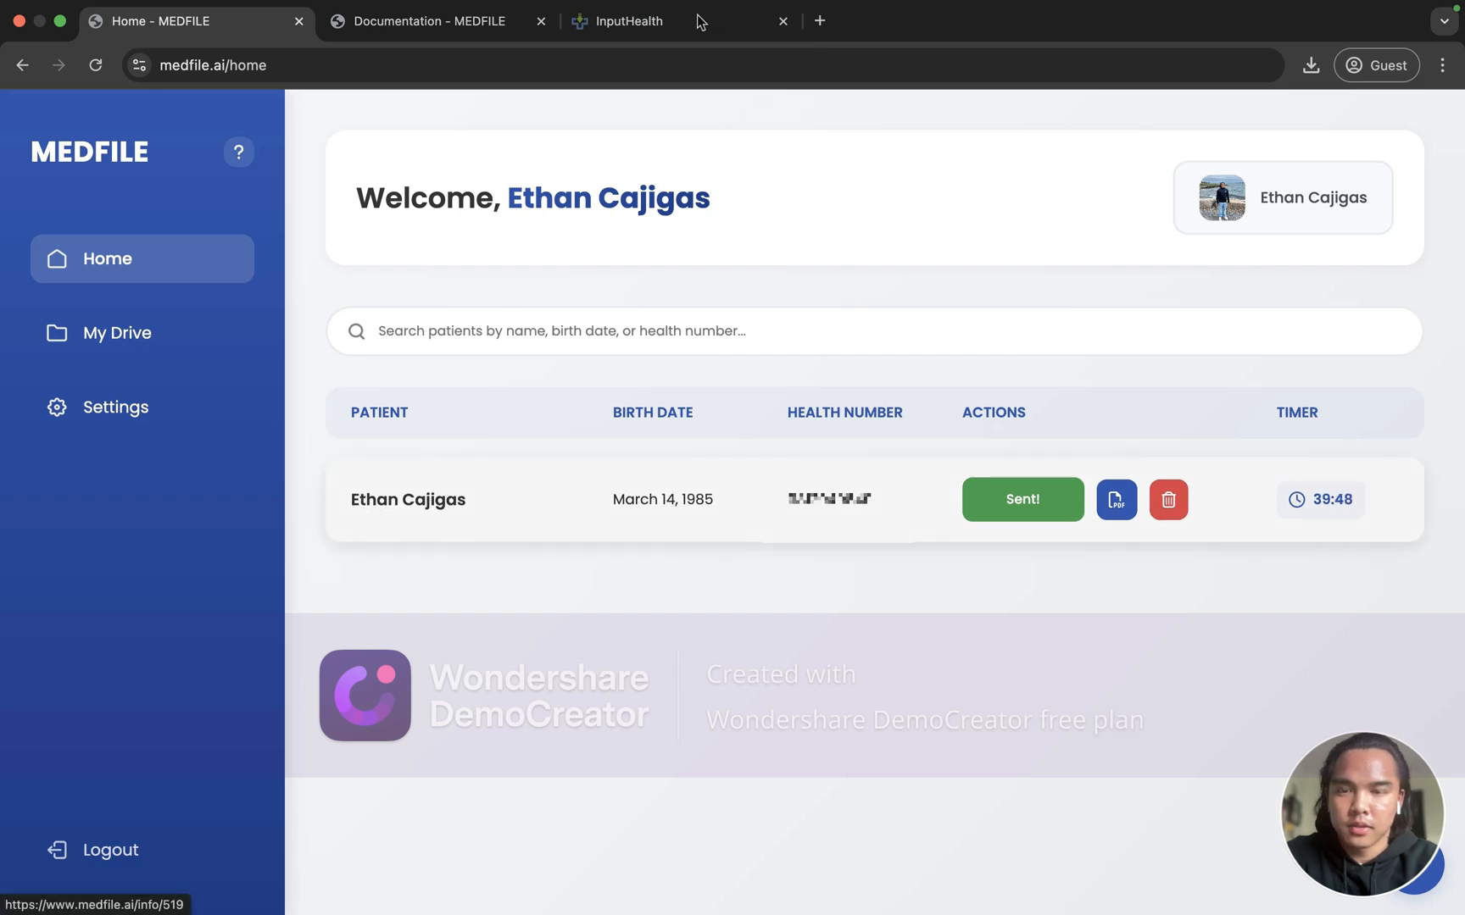
Step: In InputHealth, close the fax viewer, find the patient by name, and open their chart dashboard
click(746, 24)
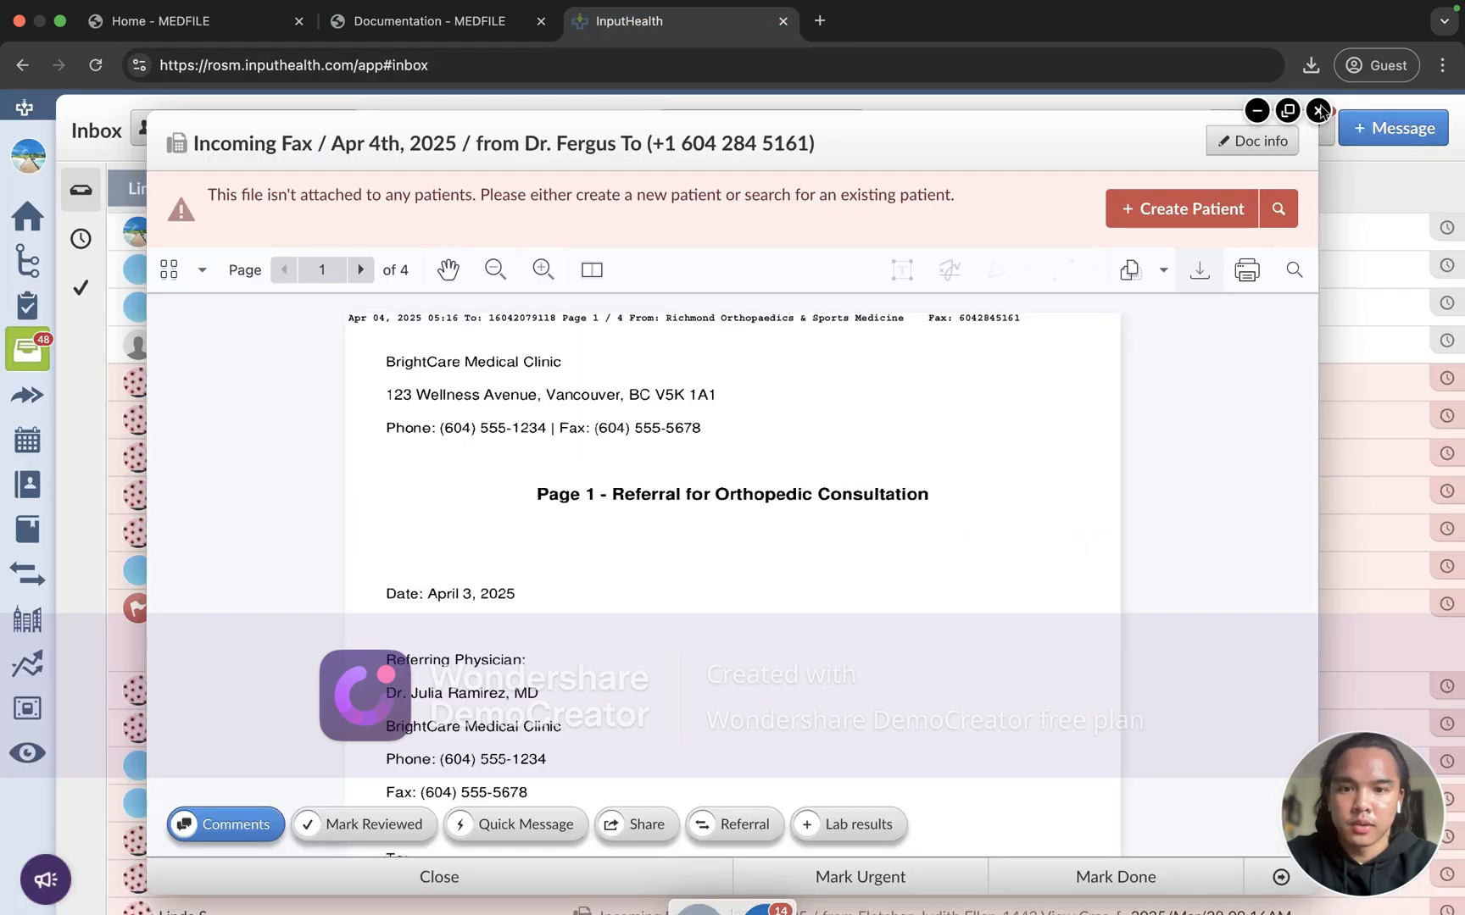
click(1318, 111)
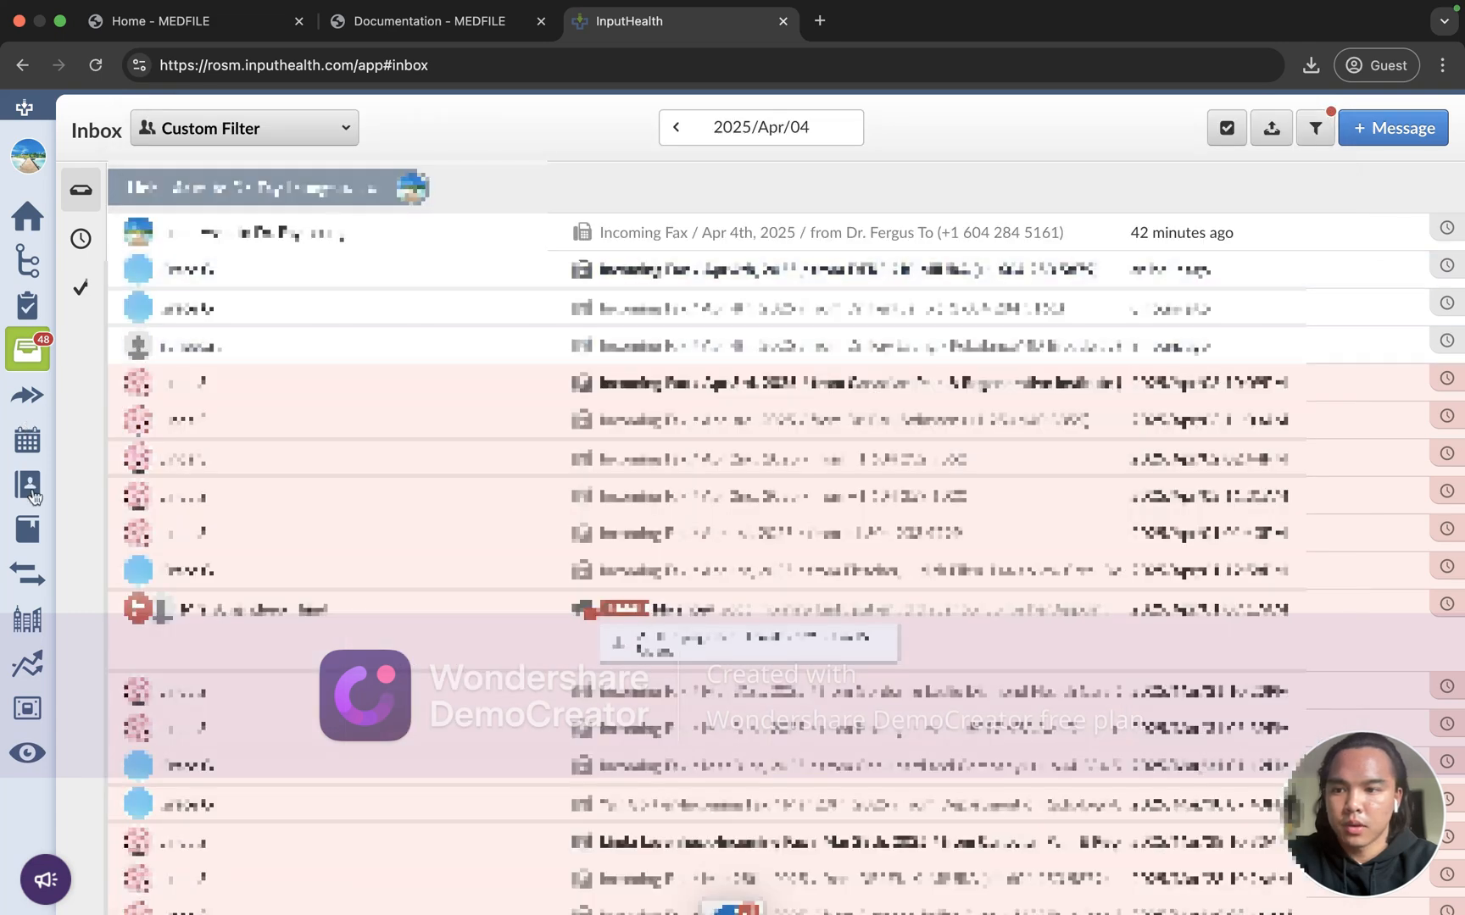
click(28, 487)
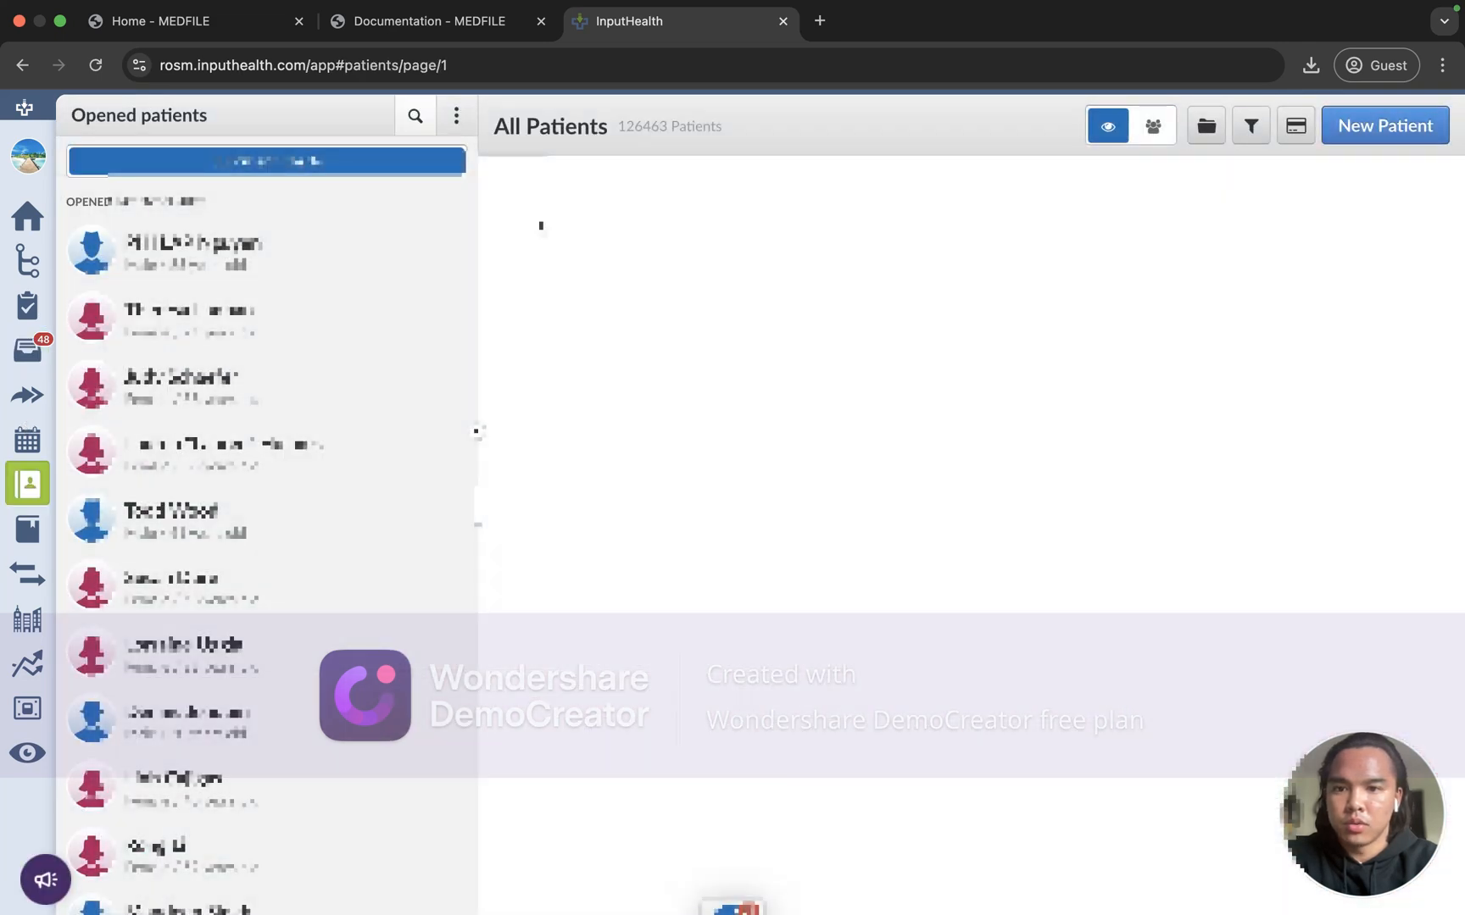
click(414, 116)
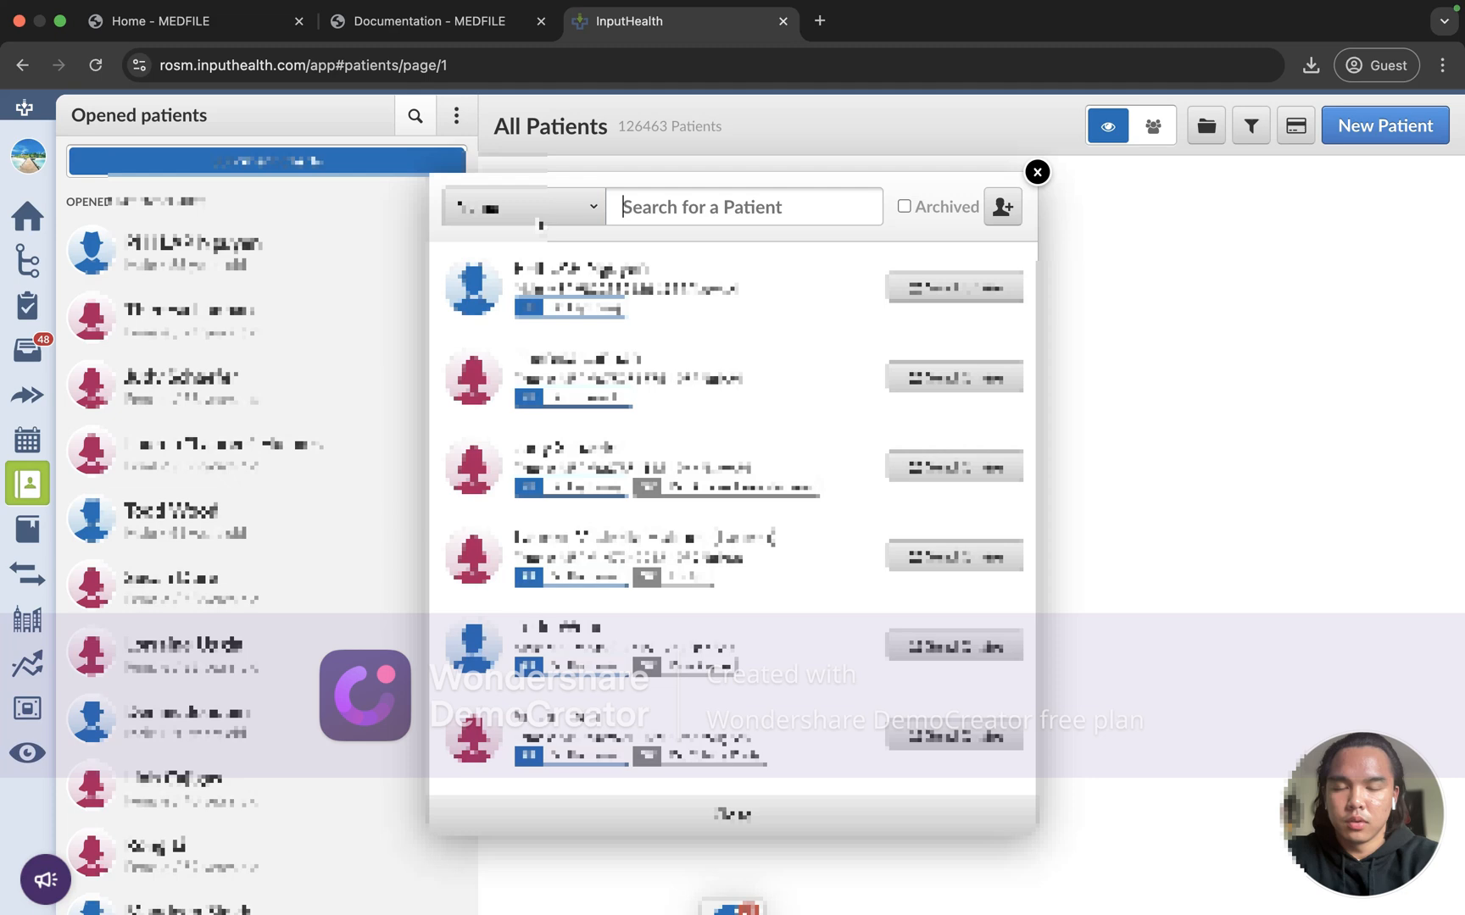
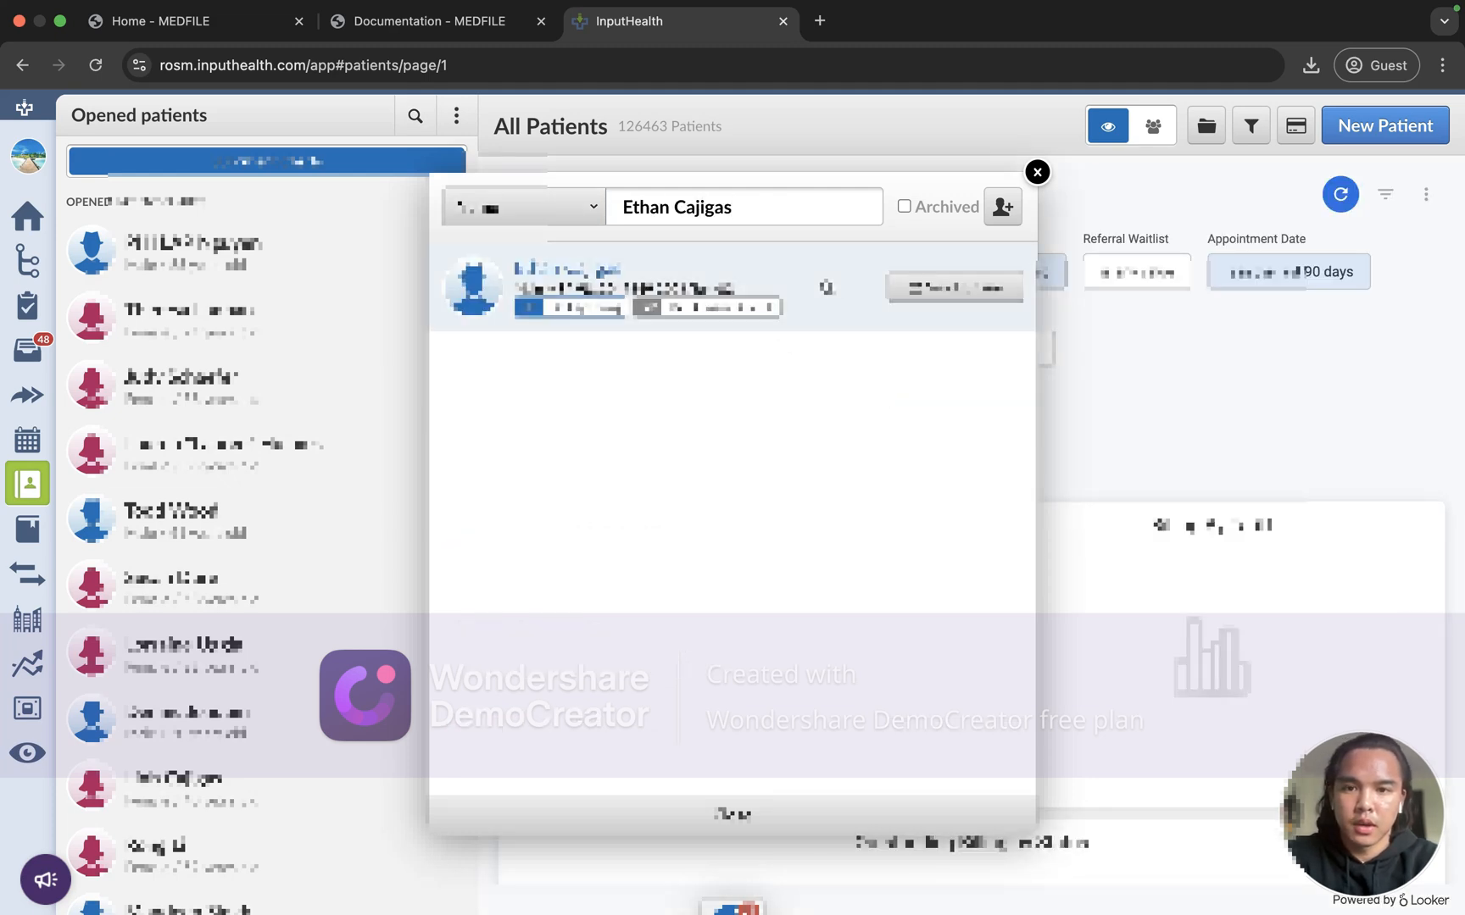
click(825, 288)
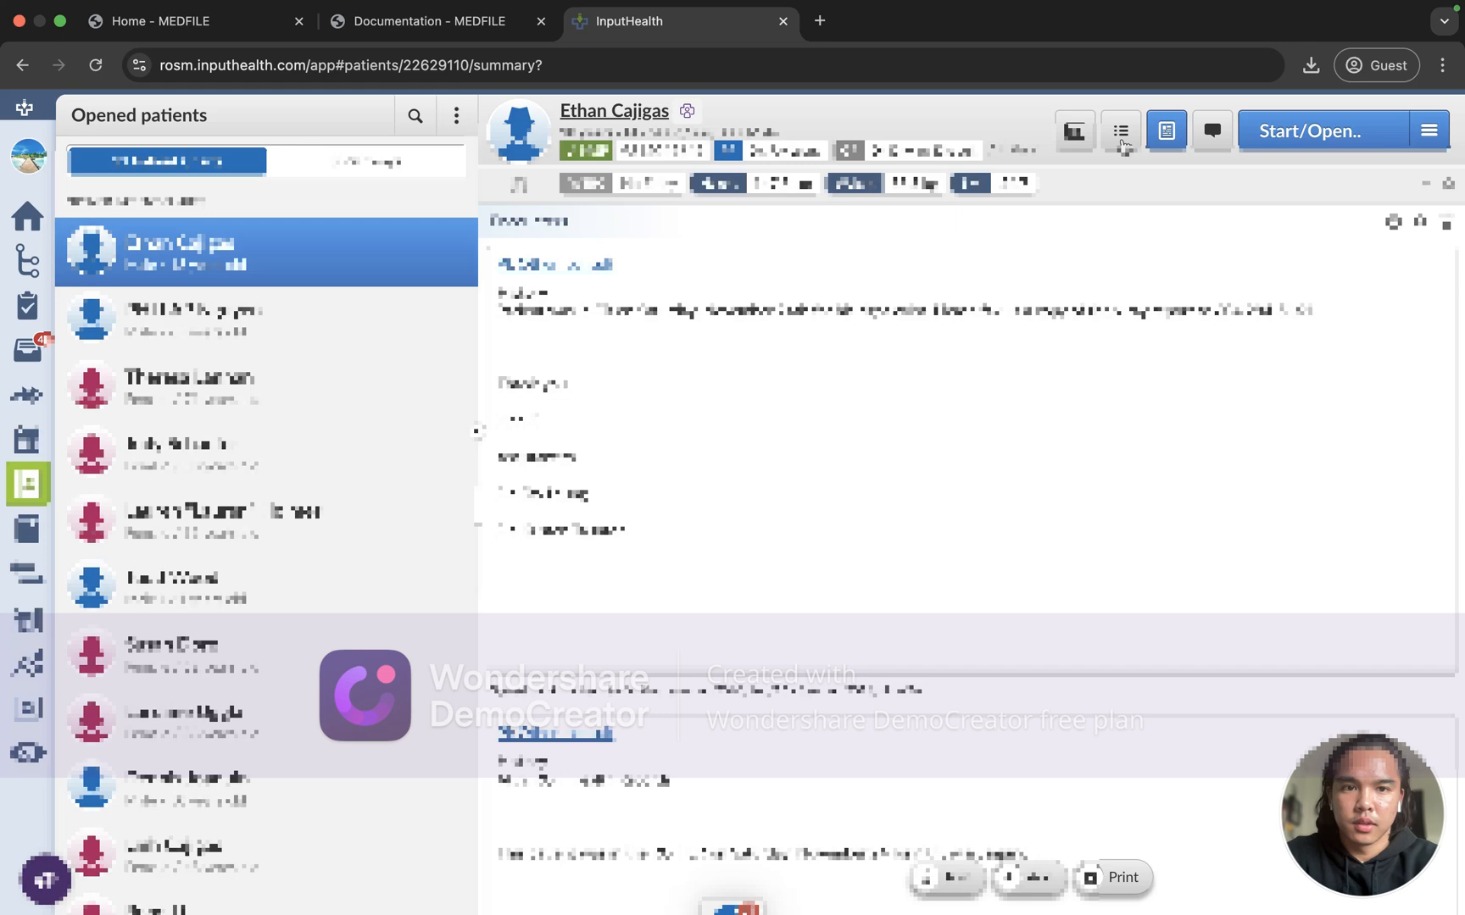
click(1074, 131)
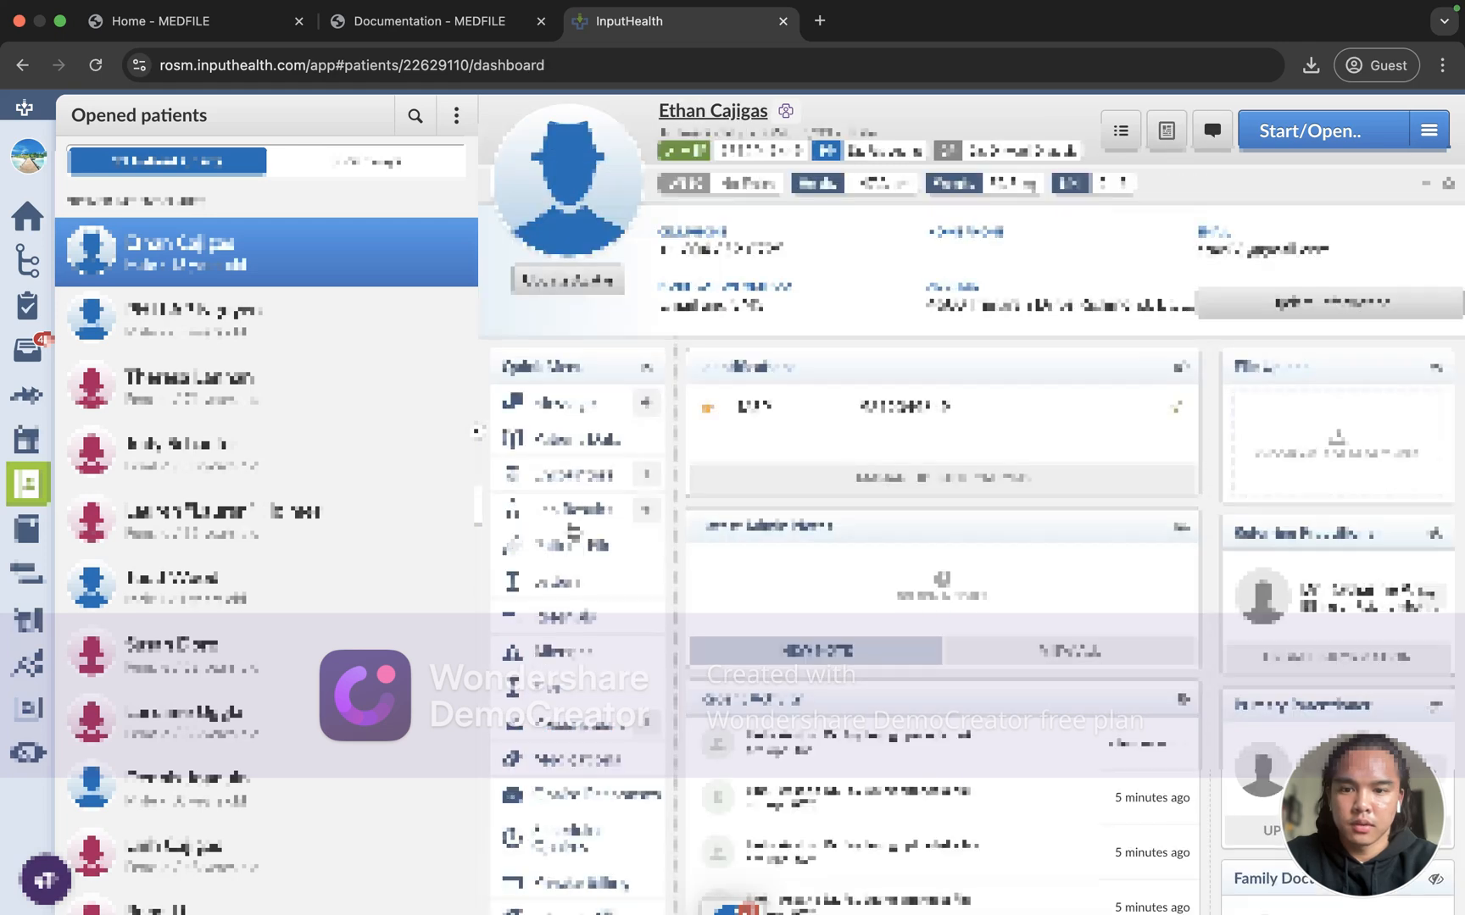
Step: Filter the patient's files to Diagnostic Imaging to find the MRI, Apr 4, 2025 entry
click(572, 545)
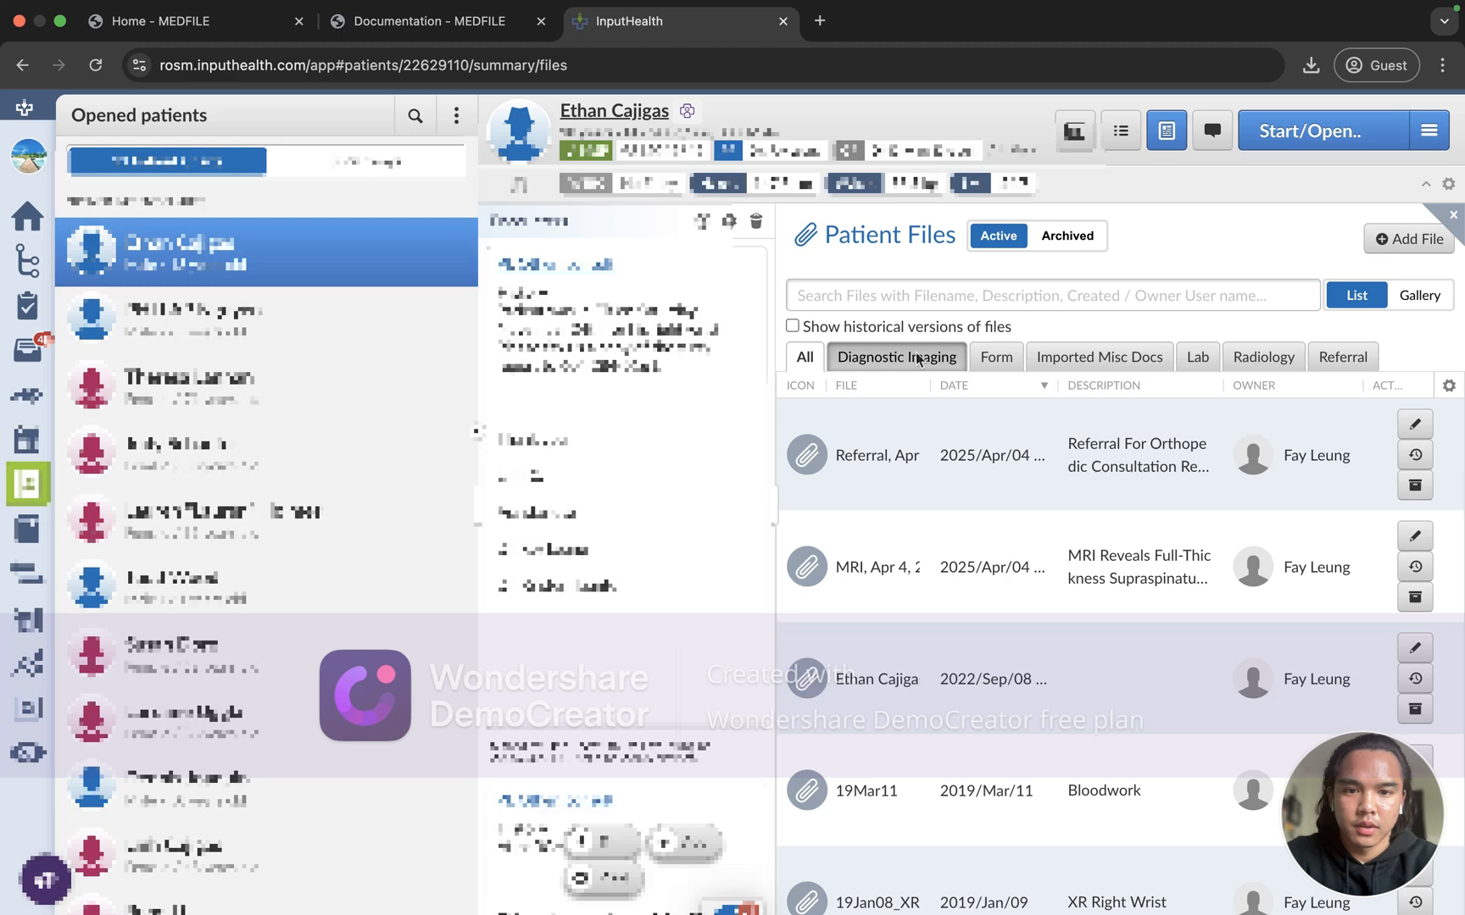
click(917, 360)
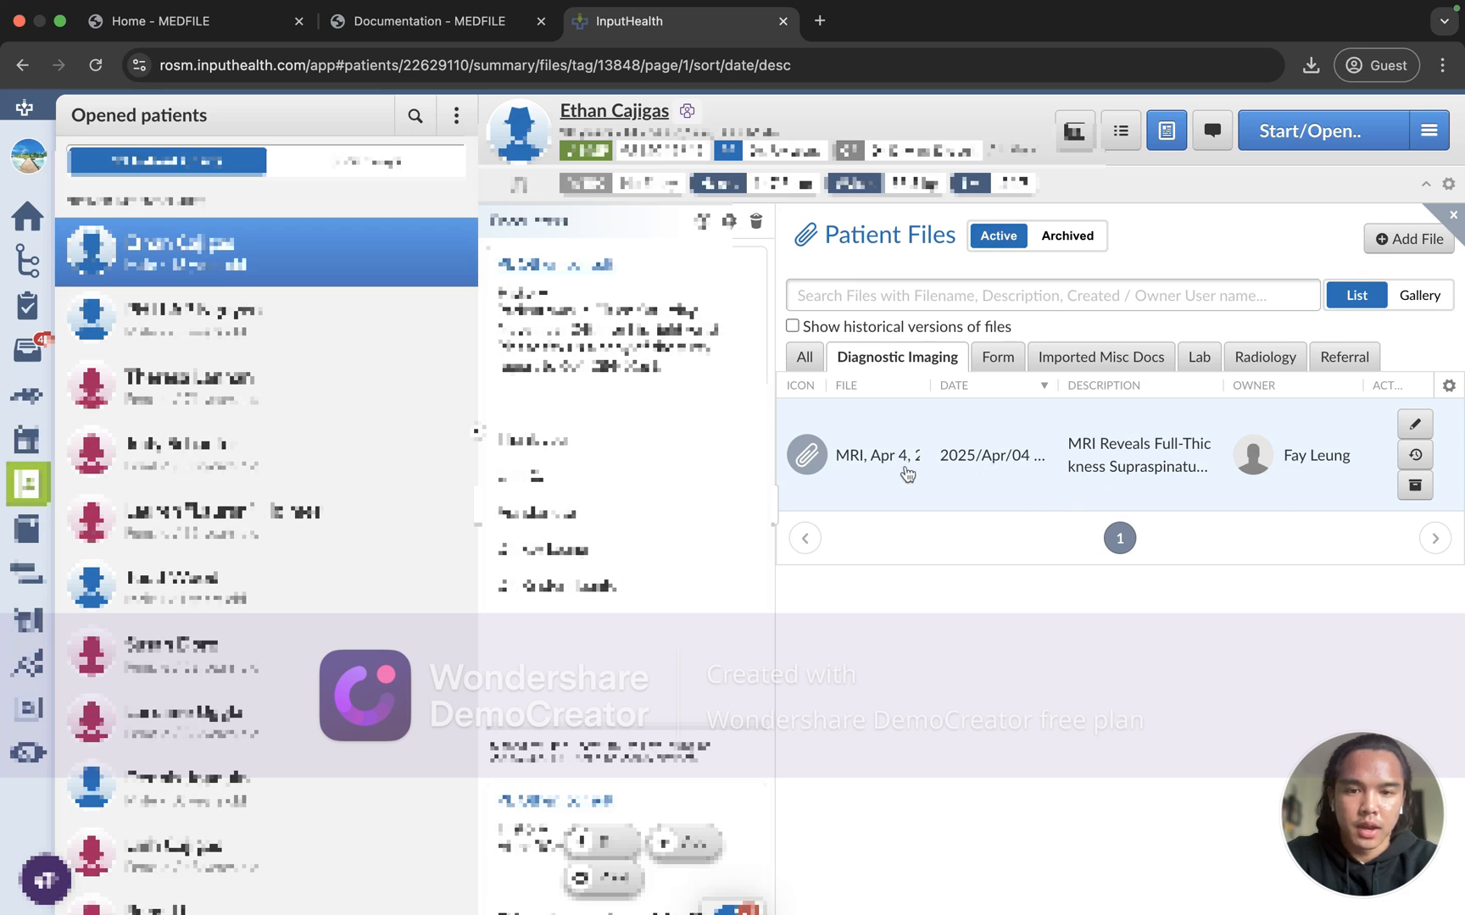
Step: Open the MRI, Apr 4, 2025 file, check both report pages, then close the viewer
click(844, 481)
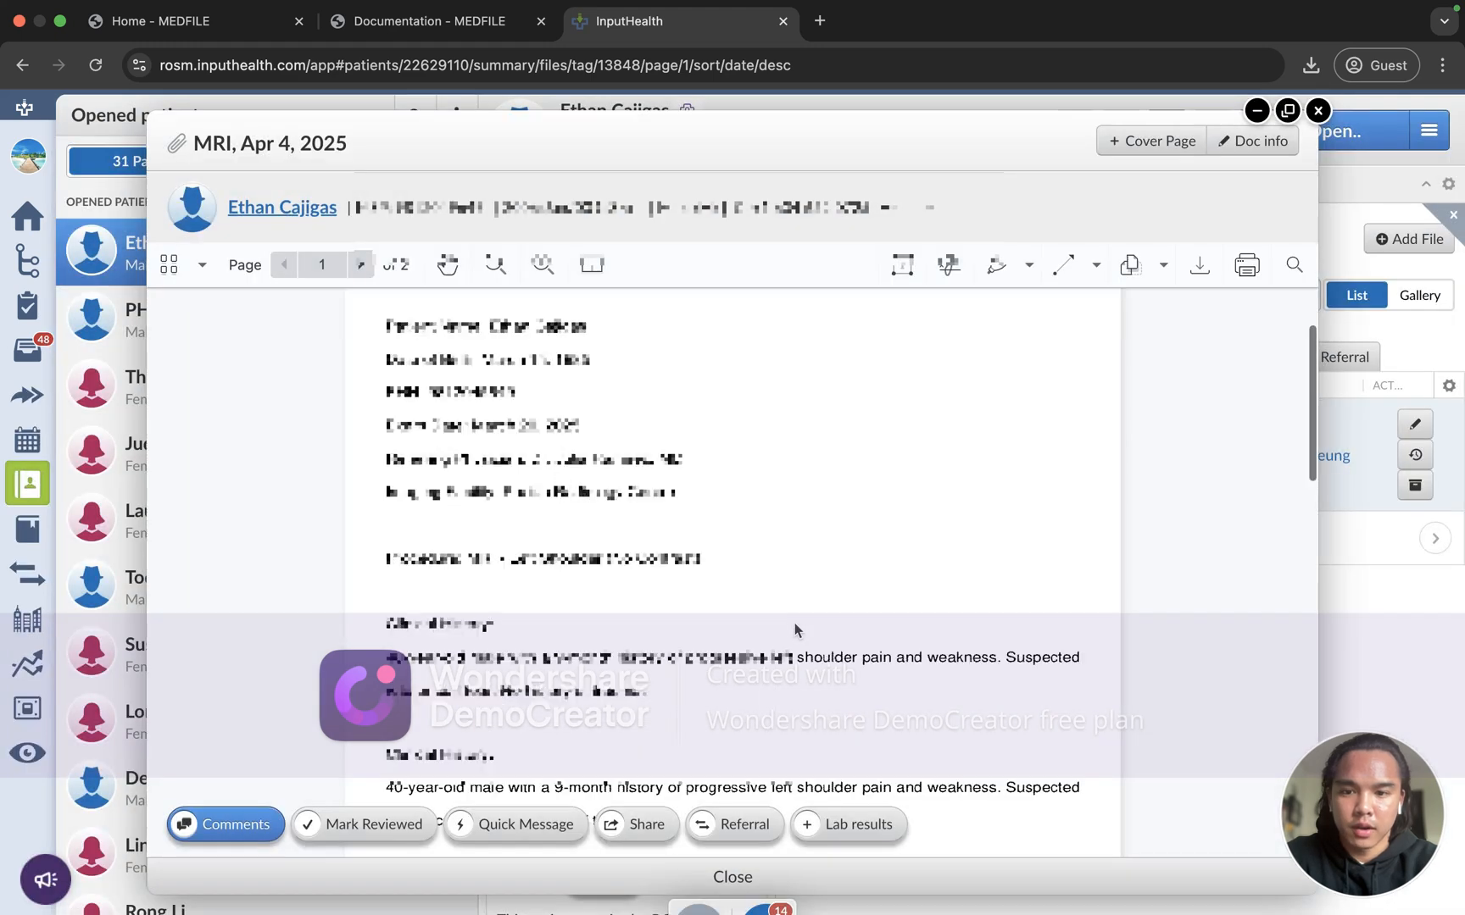
scroll(795, 623, down, 20)
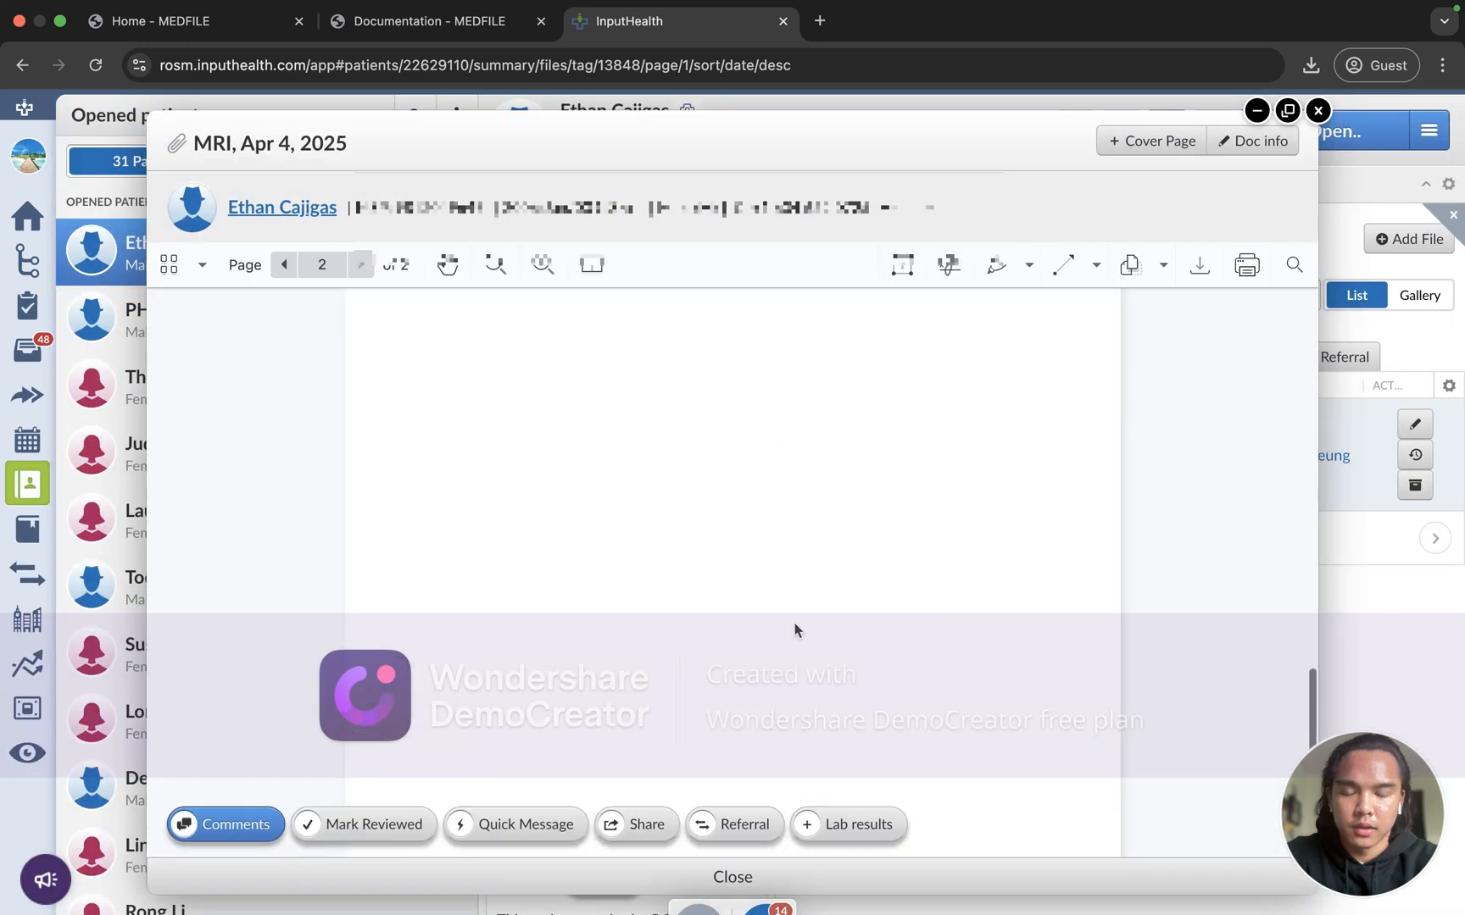
scroll(794, 629, up, 20)
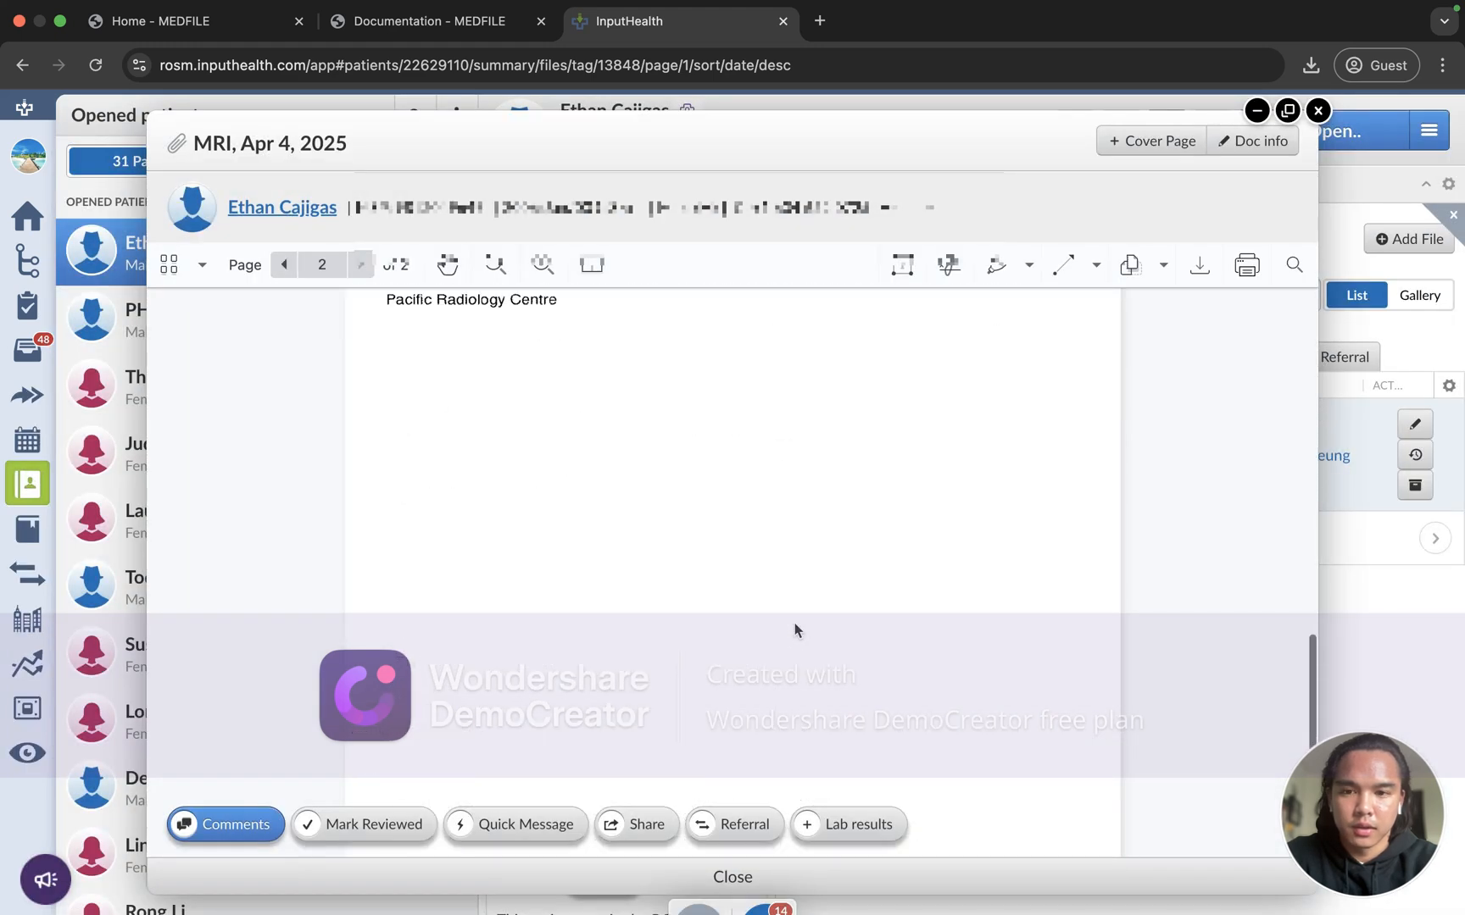
click(1316, 112)
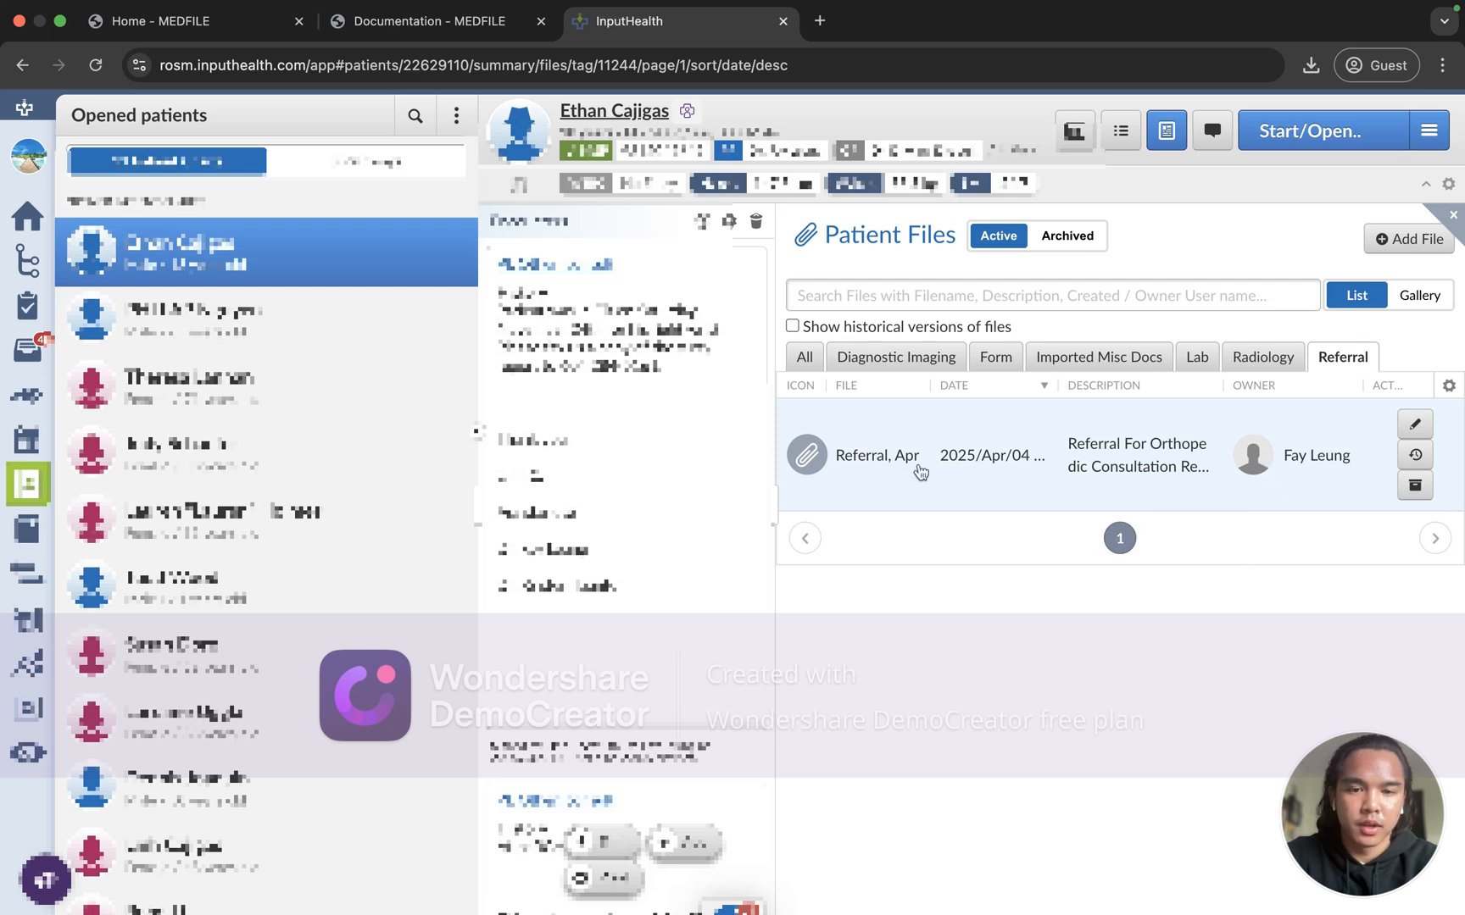
click(863, 489)
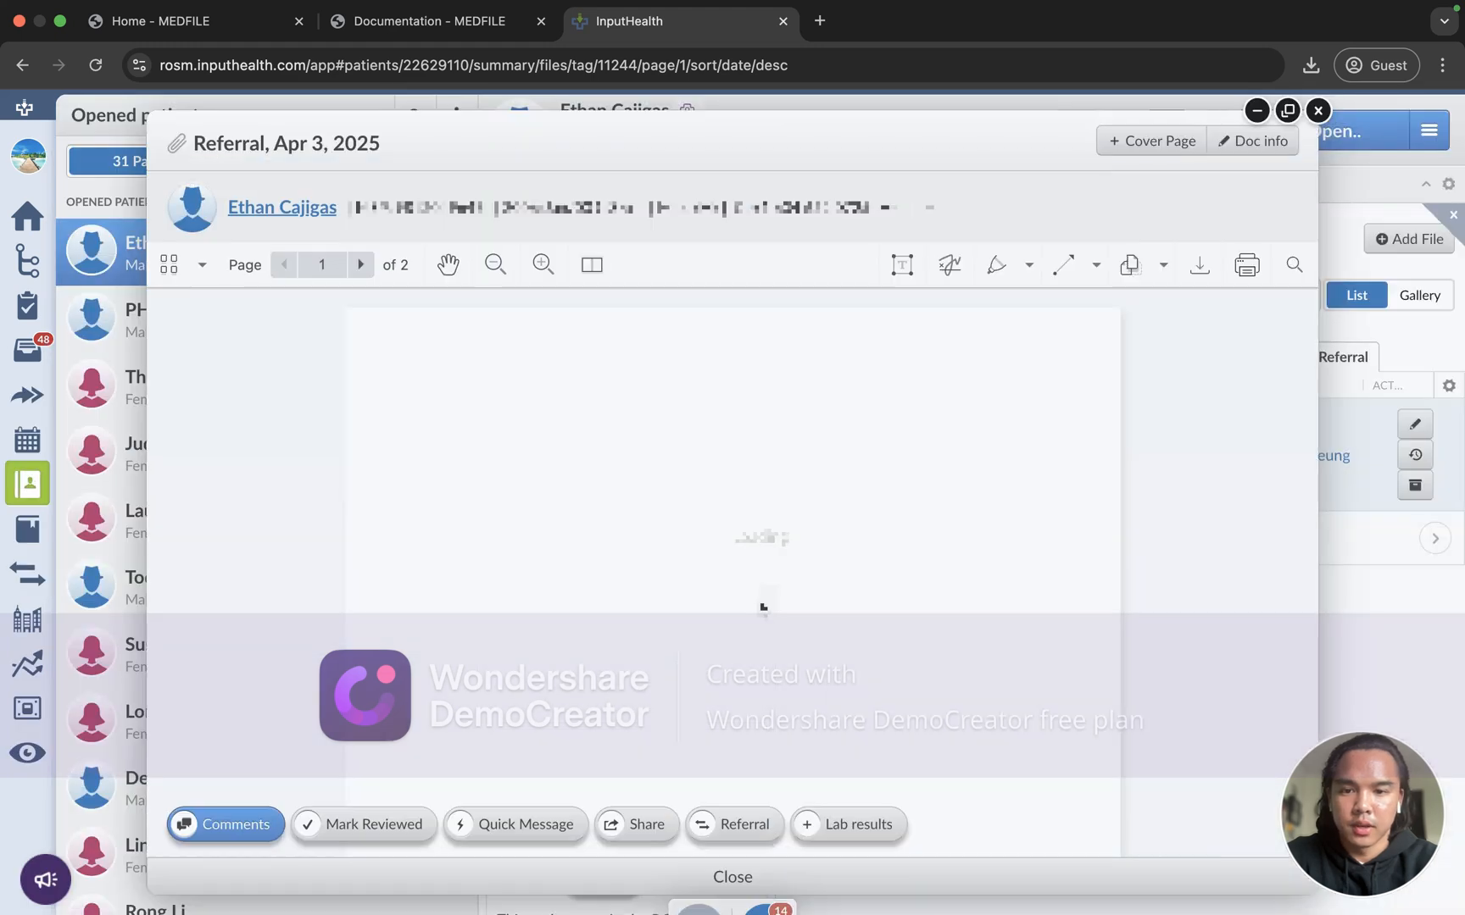
scroll(770, 538, down, 10)
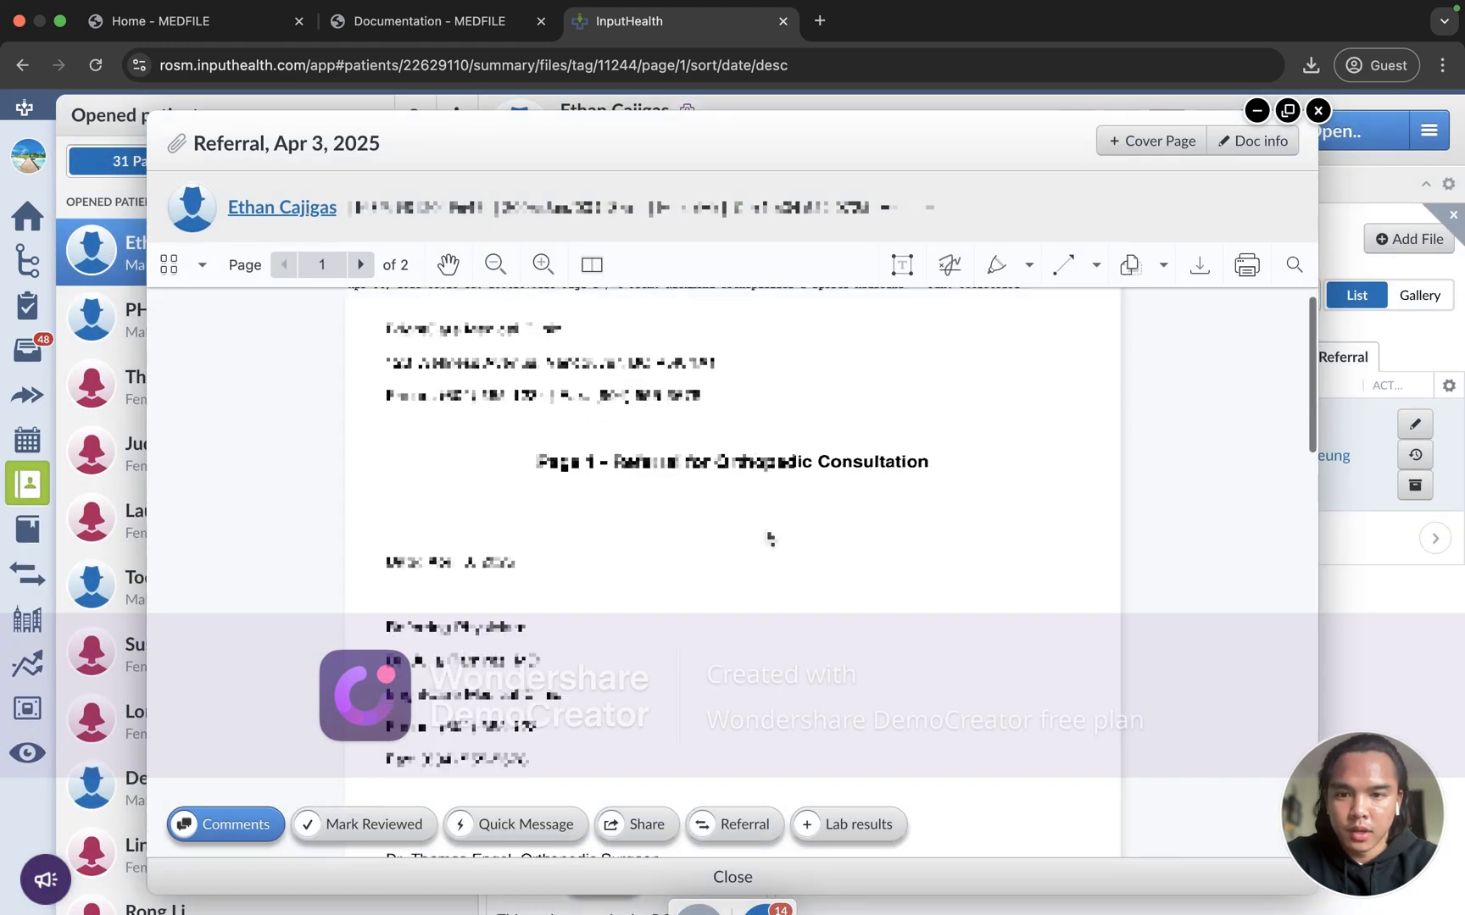
scroll(769, 538, down, 5)
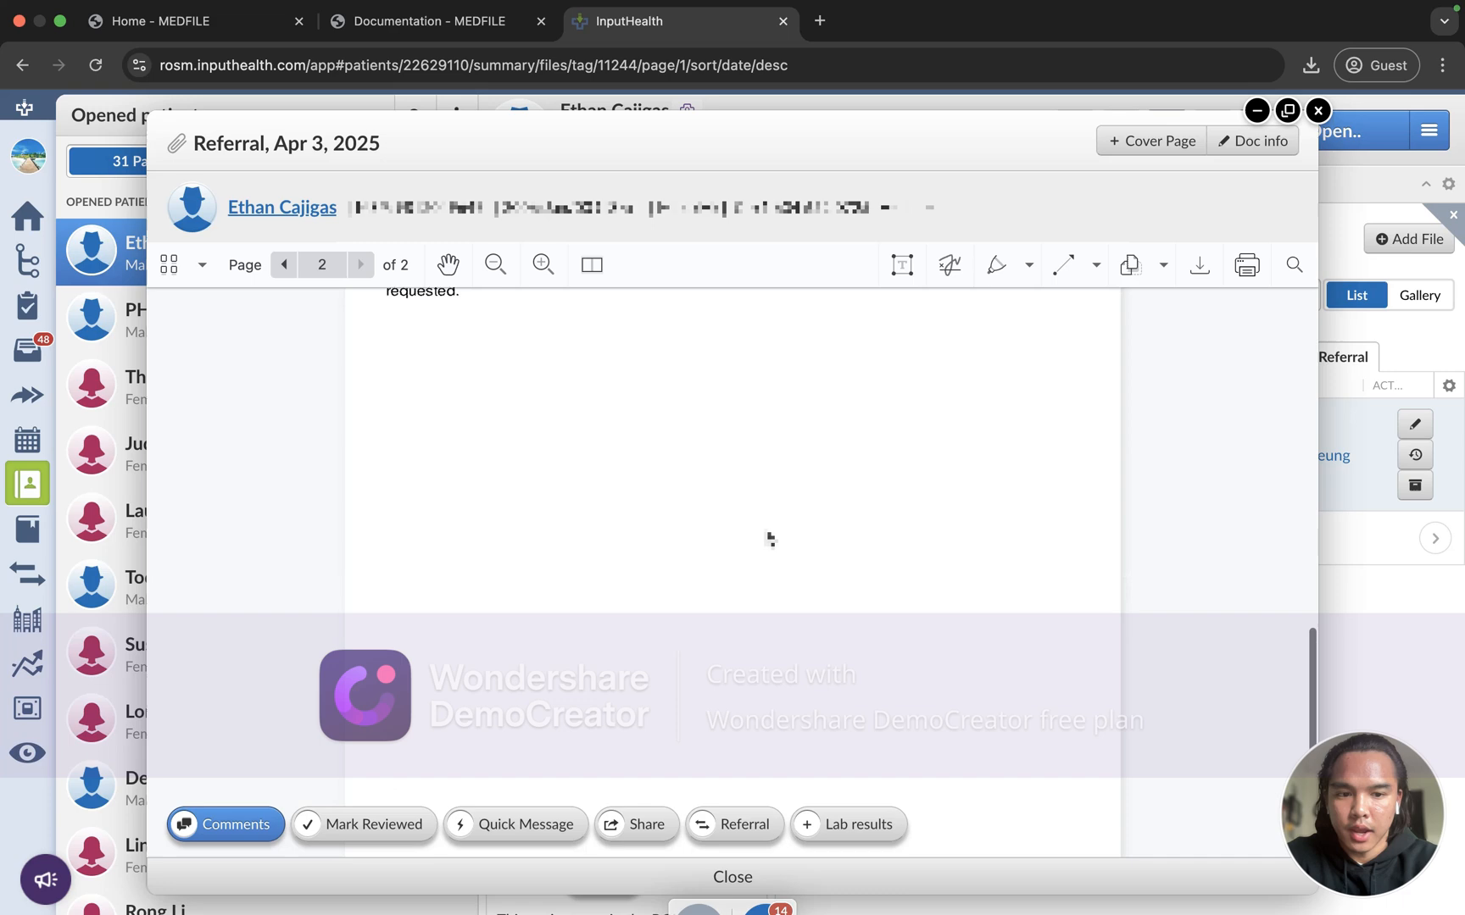
scroll(769, 538, up, 7)
scroll(769, 538, up, 5)
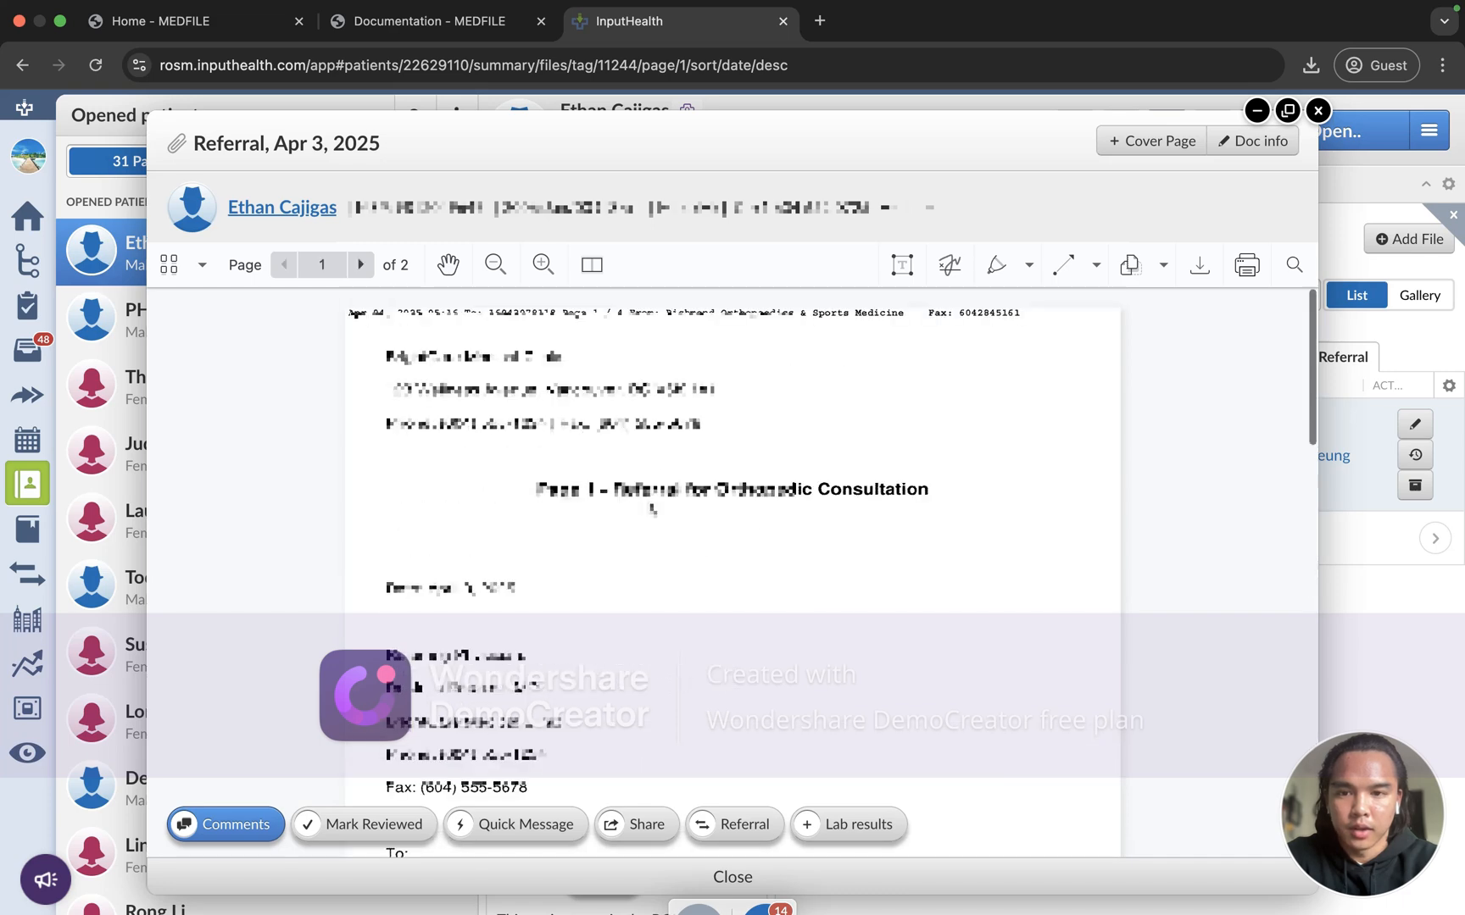
click(1317, 112)
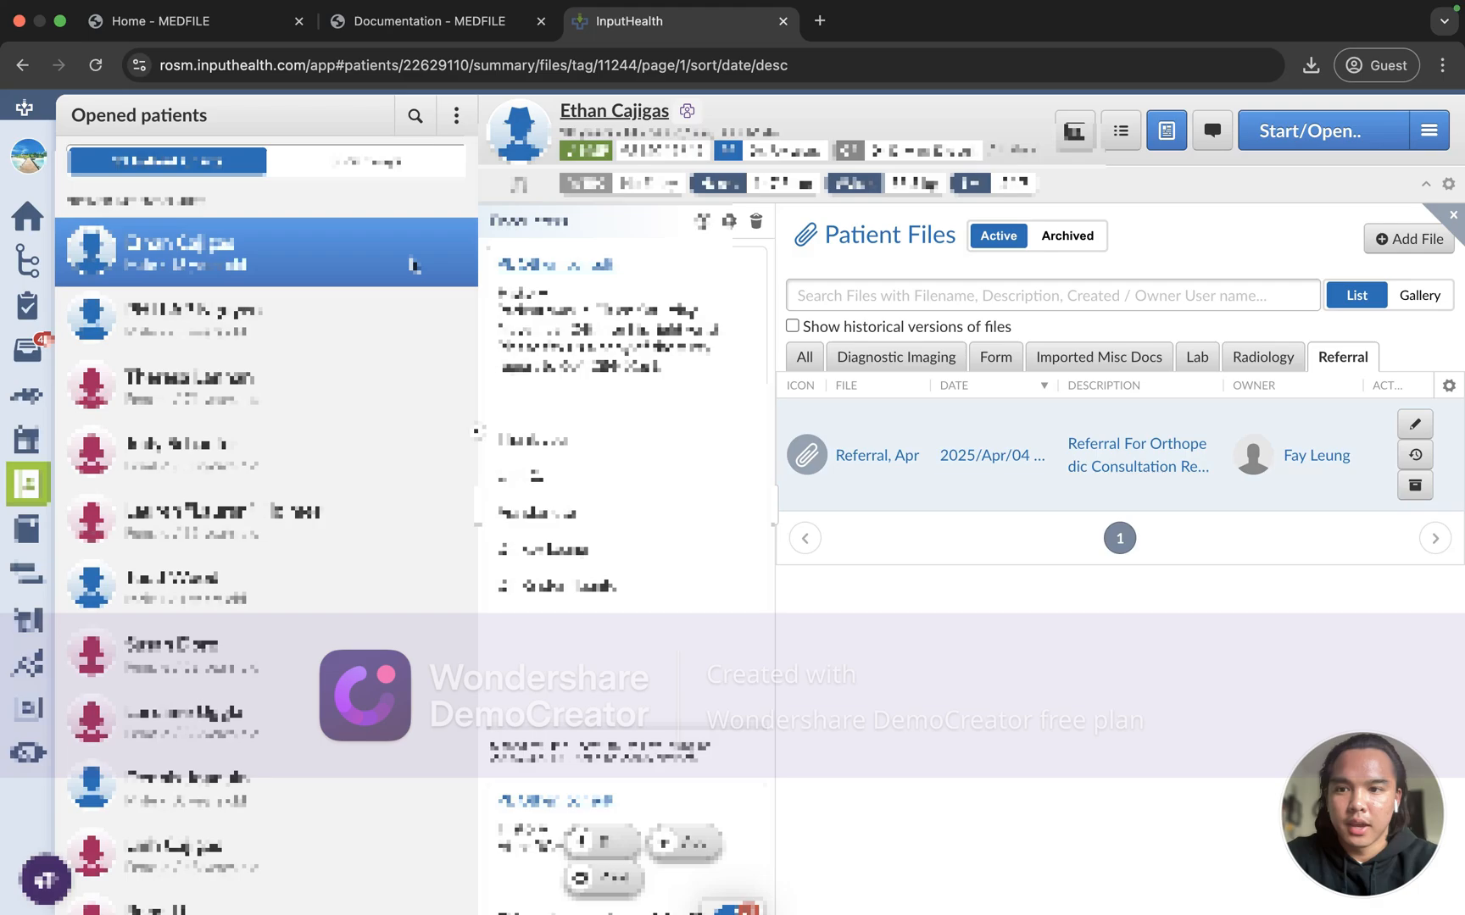